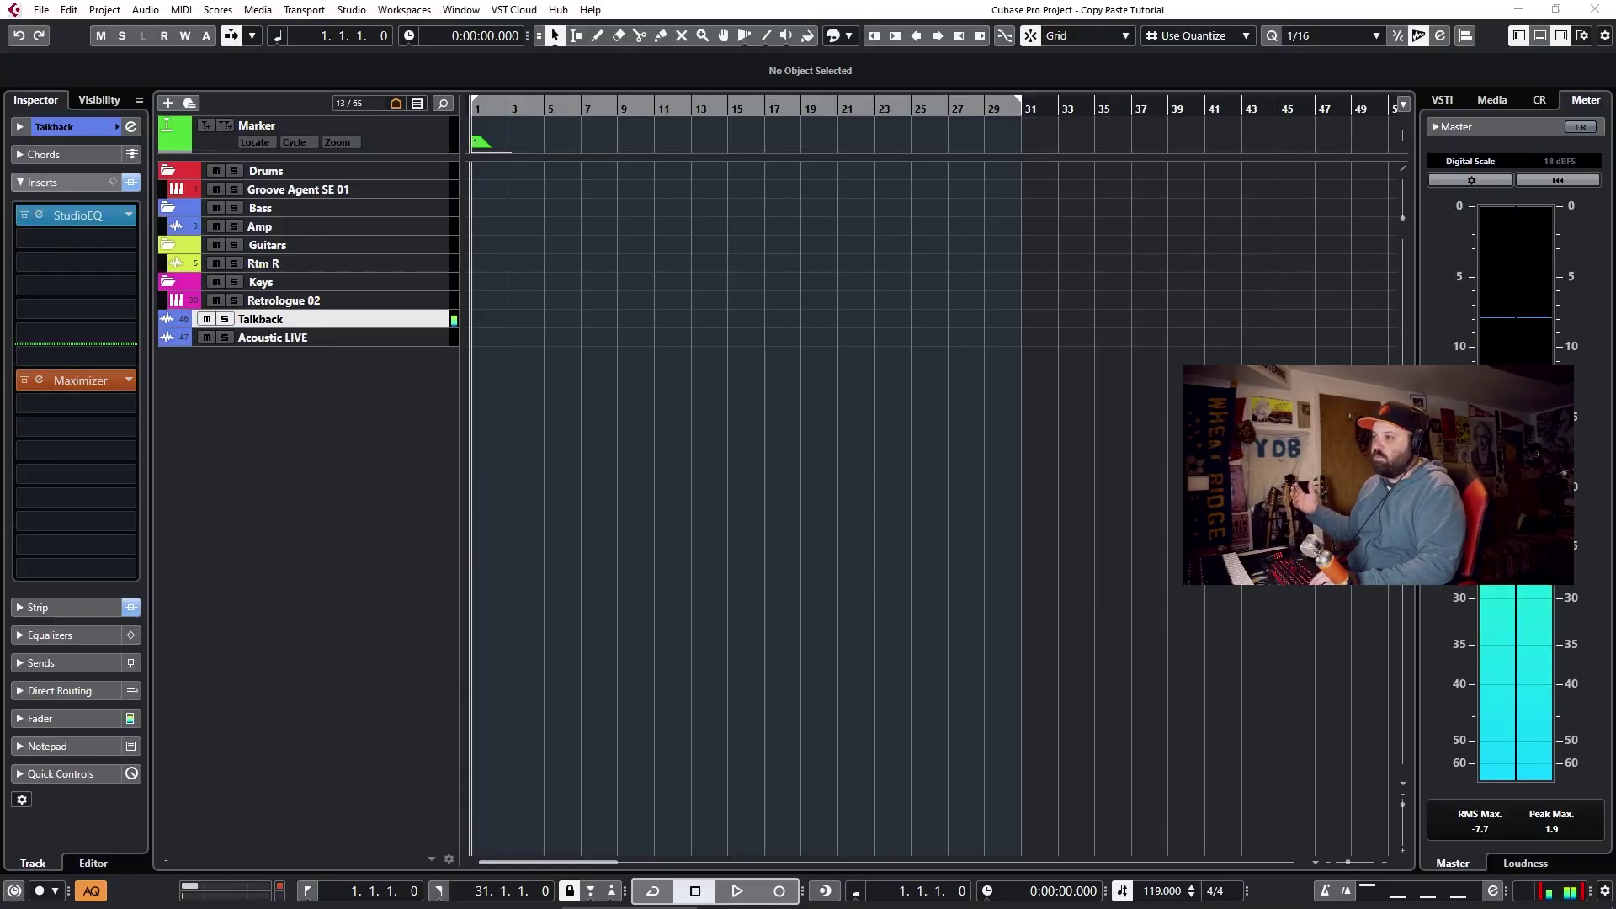
Open Groove Agent SE on the Groove Agent SE 01 track and audition its Groove 5 pad.
{"action": "left_click", "coordinate": [434, 195]}
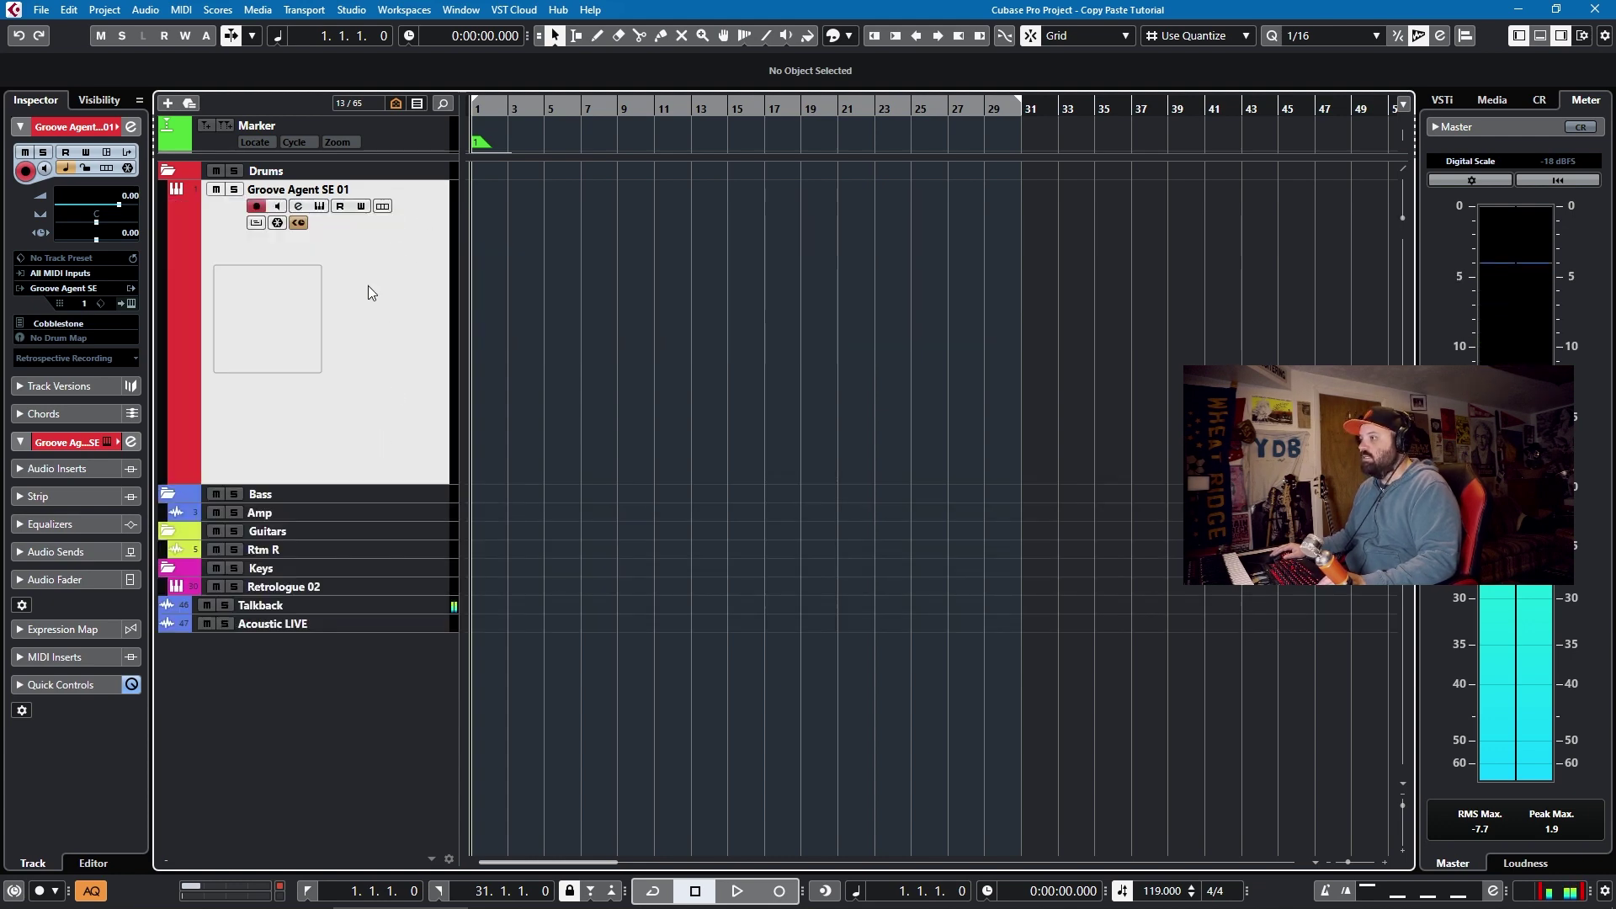
{"action": "left_click", "coordinate": [315, 206]}
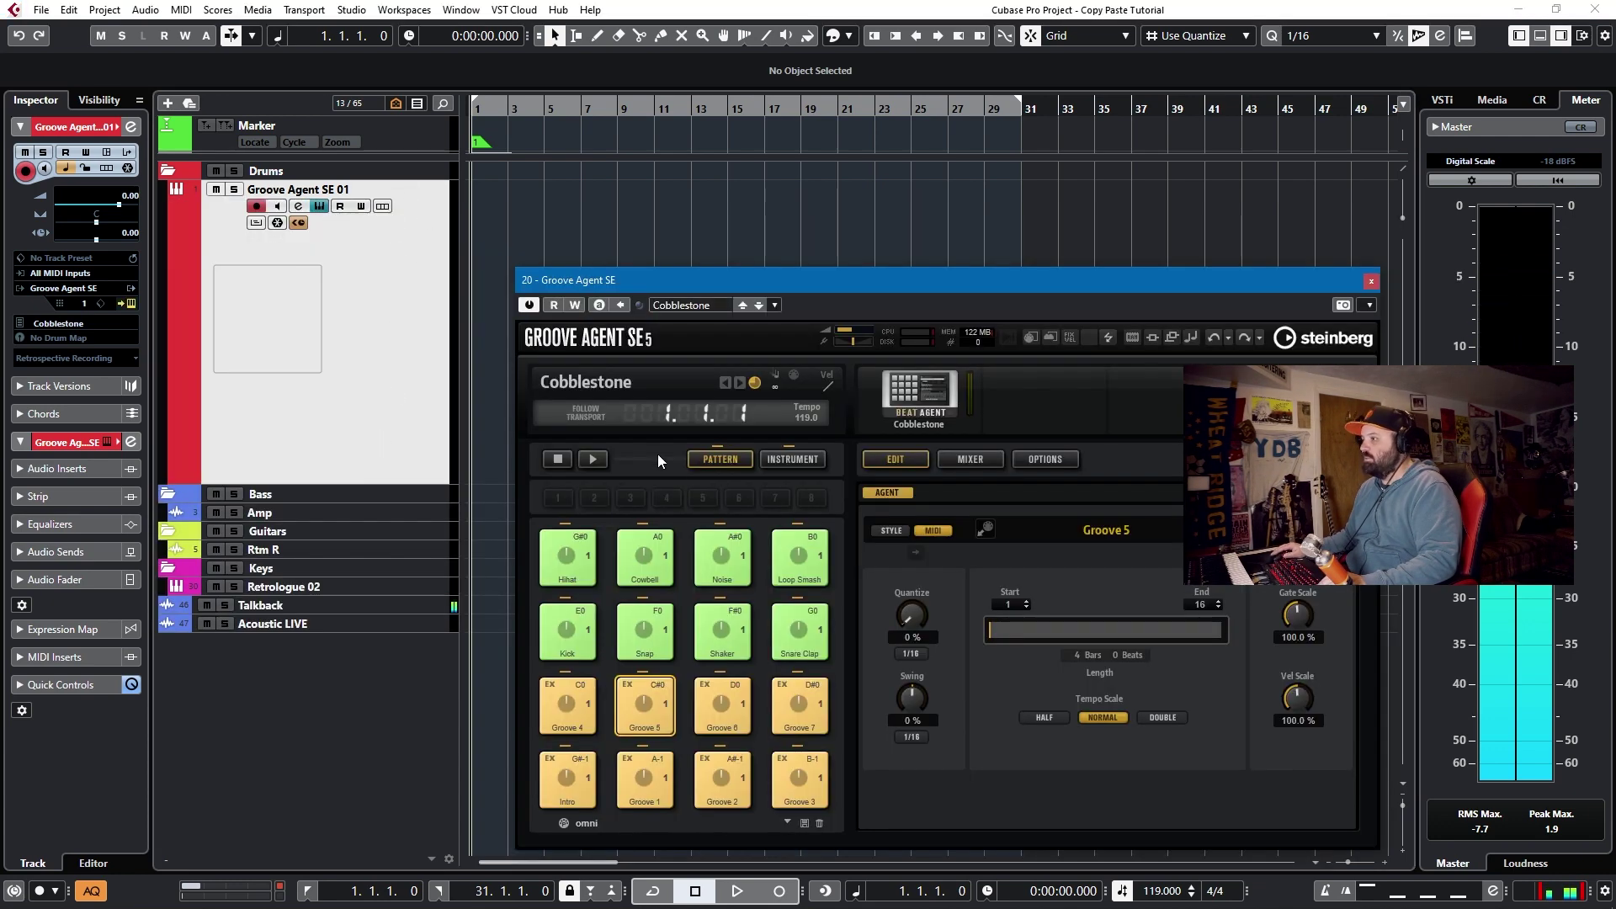
{"action": "left_click_drag", "start_coordinate": [804, 282], "coordinate": [809, 188]}
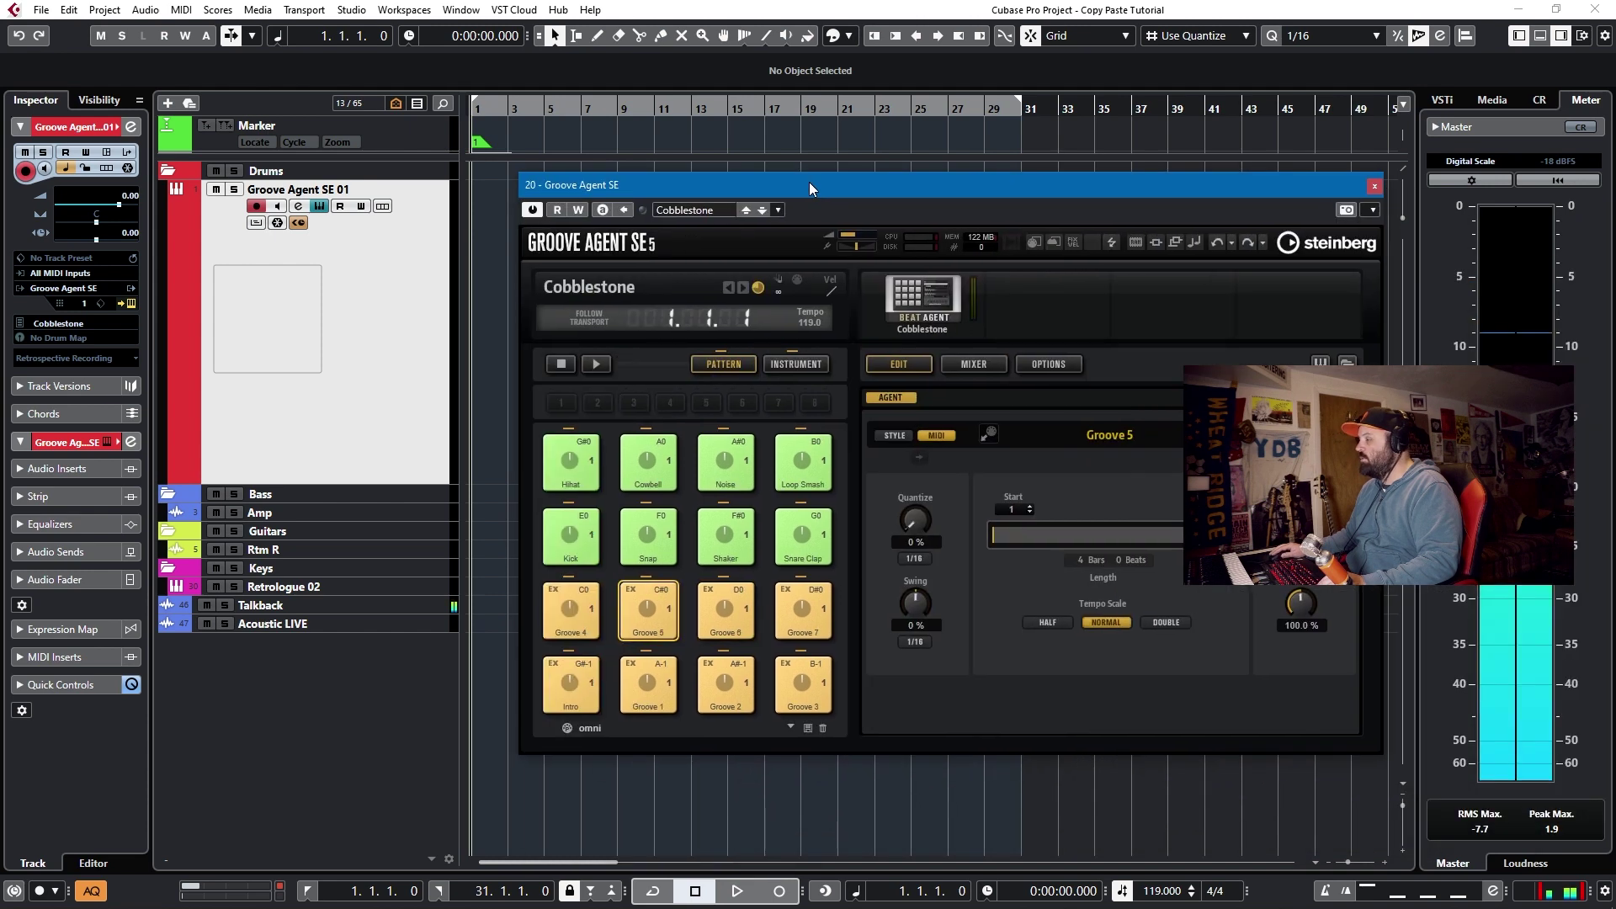
{"action": "left_click", "coordinate": [649, 614]}
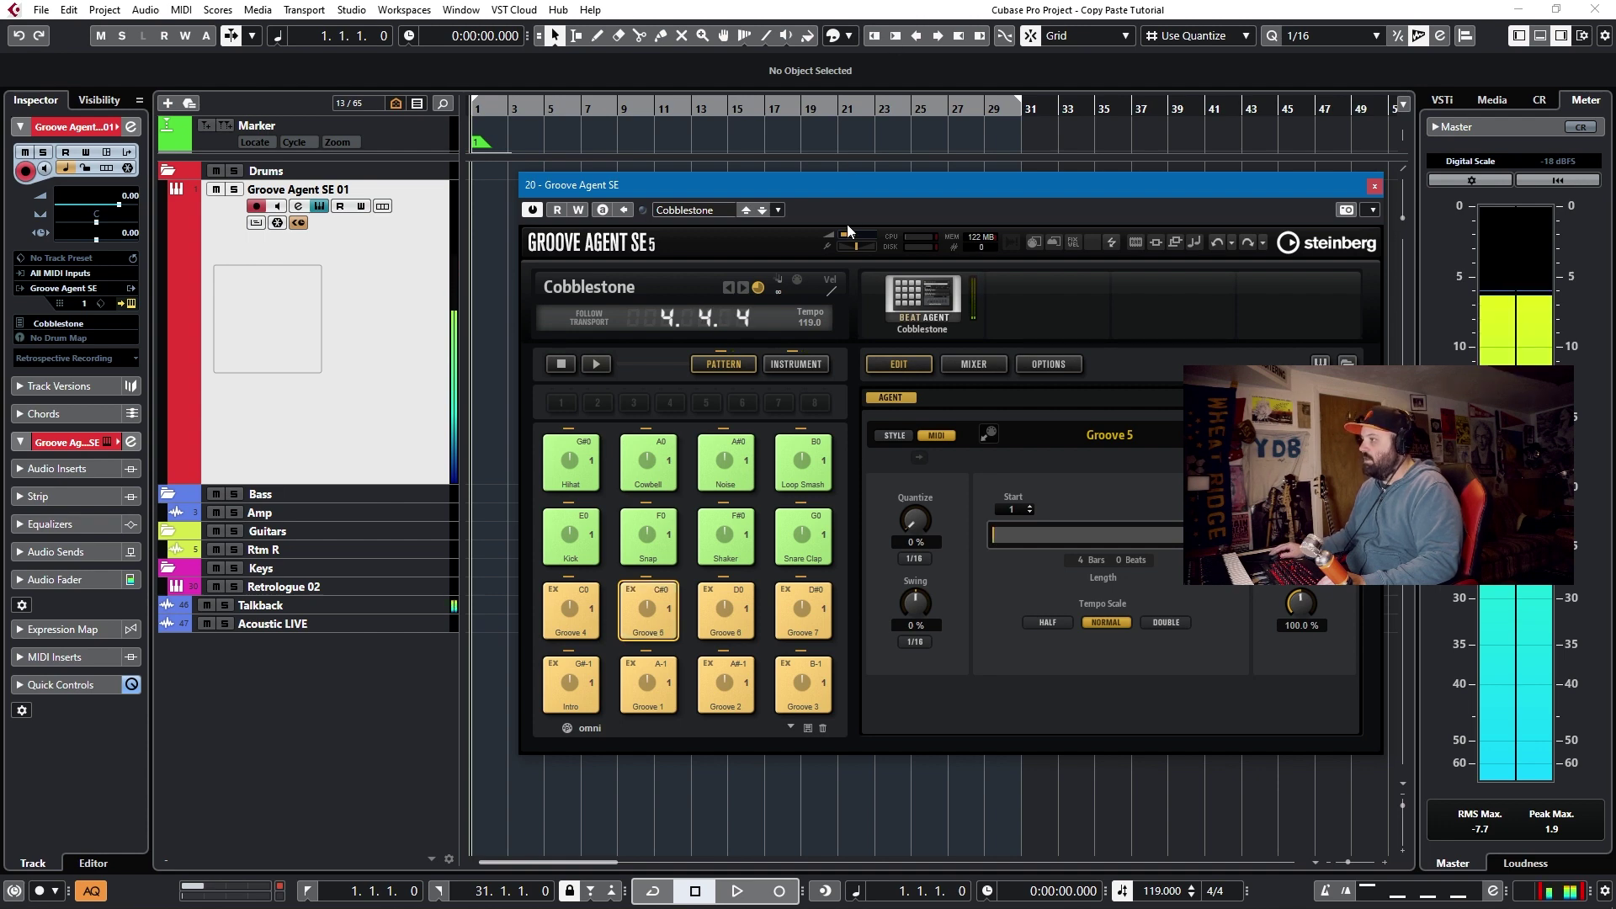
Drop the Groove 5 pattern onto the drum track near bar 1 and close the instrument window.
{"action": "left_click_drag", "start_coordinate": [833, 184], "coordinate": [1090, 248]}
{"action": "left_click_drag", "start_coordinate": [870, 671], "coordinate": [517, 390]}
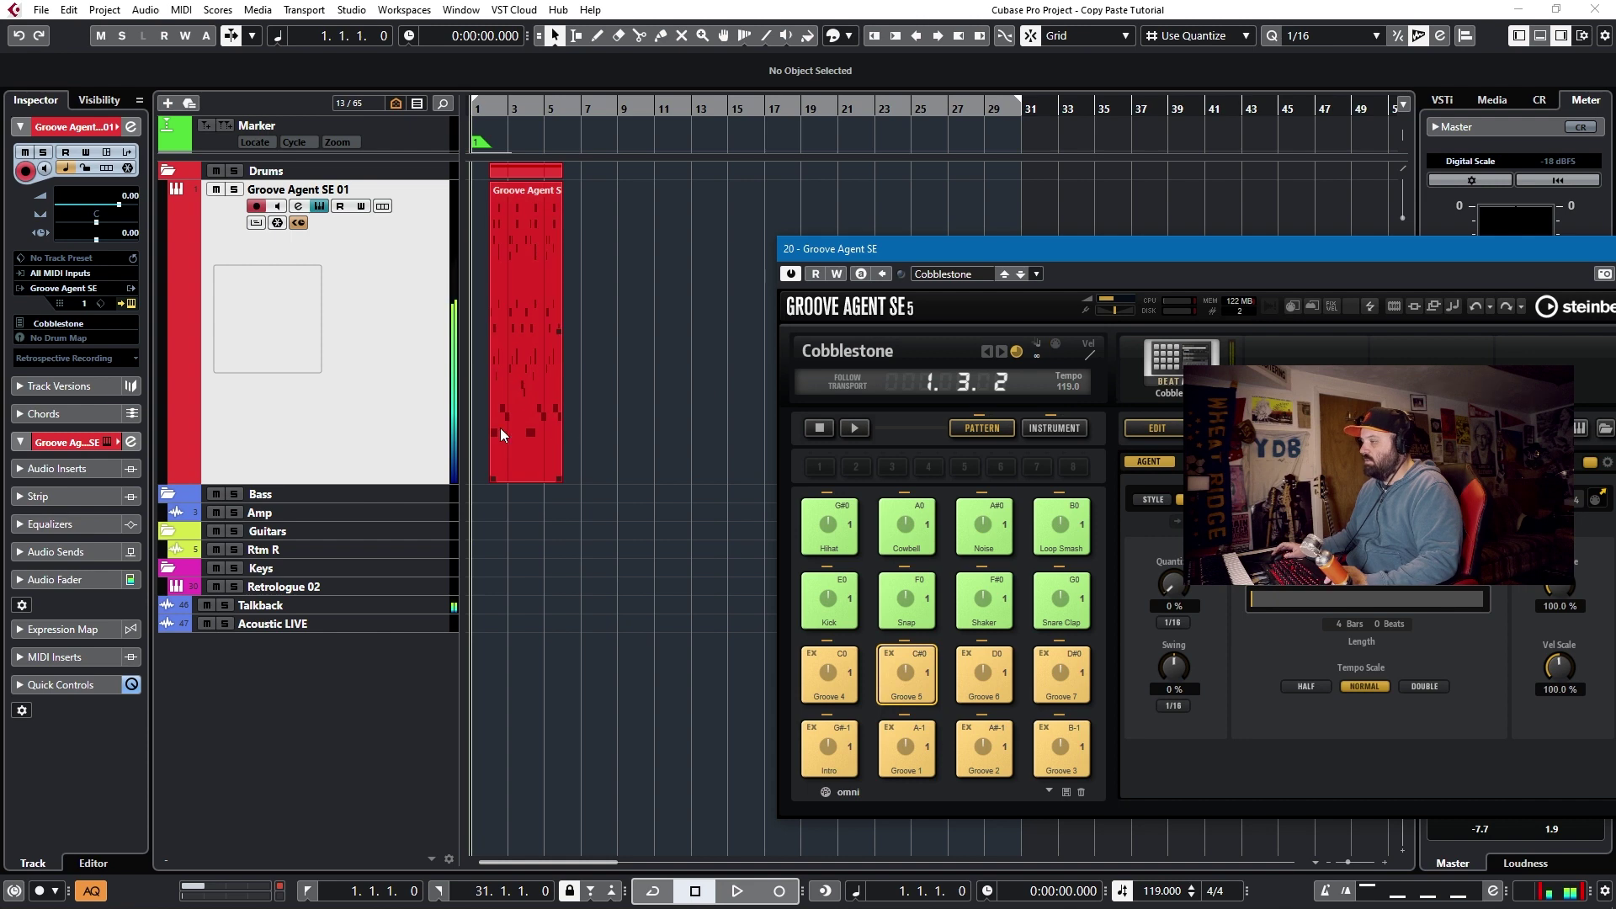
{"action": "key", "text": "h"}
{"action": "key", "text": "h"}
{"action": "key", "text": "h"}
{"action": "left_click_drag", "start_coordinate": [672, 311], "coordinate": [591, 308]}
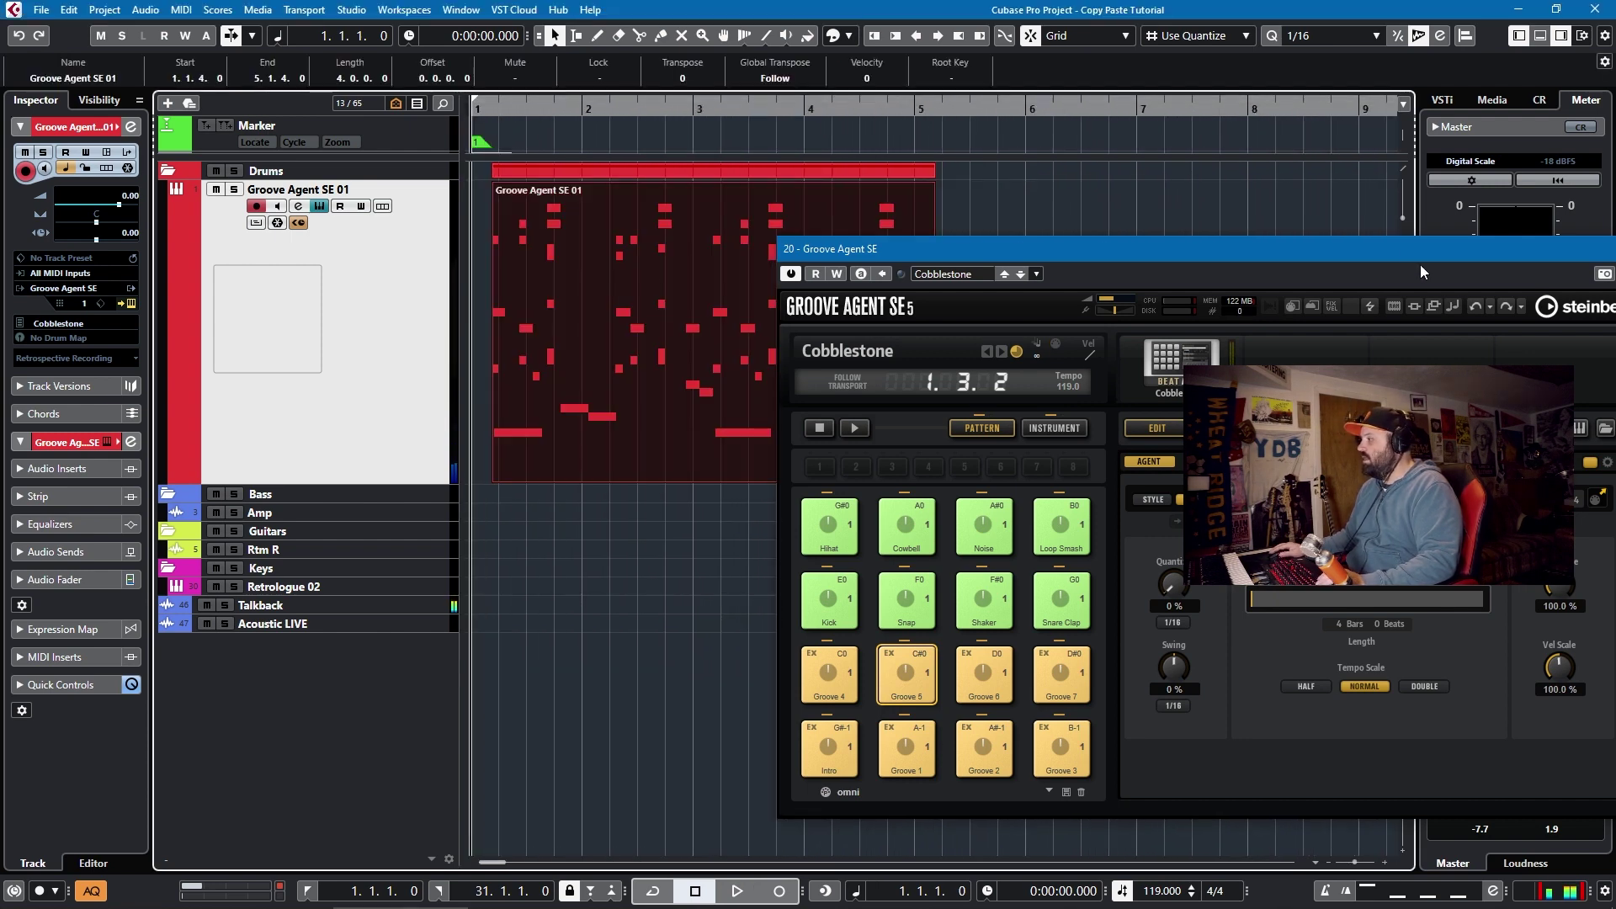
{"action": "left_click_drag", "start_coordinate": [1410, 250], "coordinate": [985, 307]}
{"action": "left_click", "coordinate": [1209, 310]}
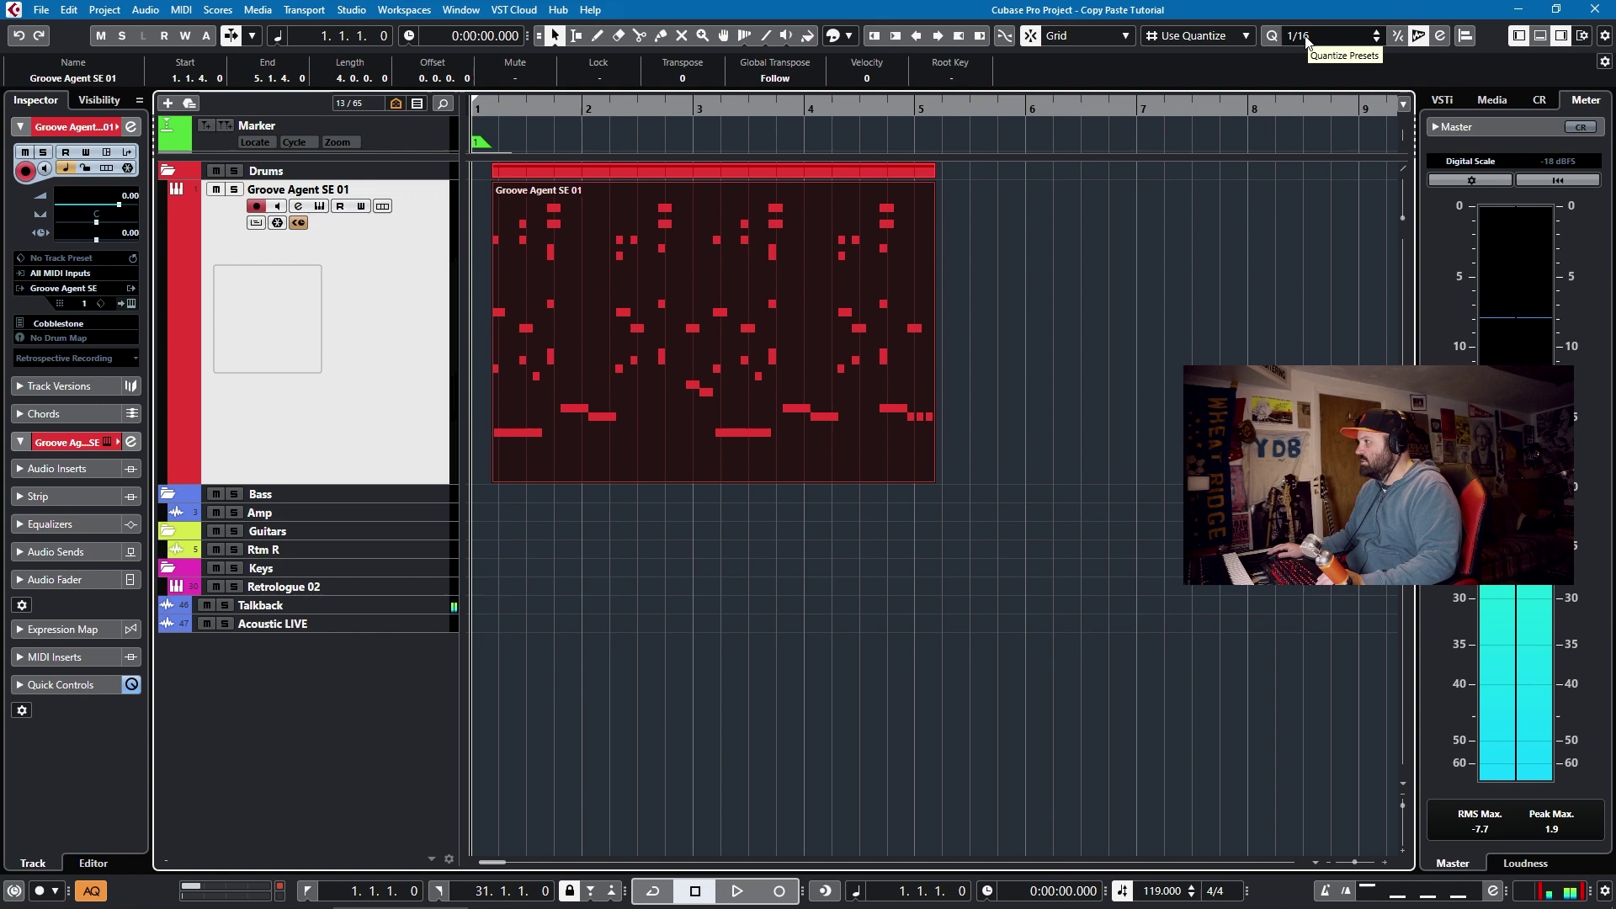
Set Snap Type to Bar with Snap on, and move the drum part to start at bar 1.
{"action": "left_click", "coordinate": [1318, 35]}
{"action": "left_click", "coordinate": [1318, 35]}
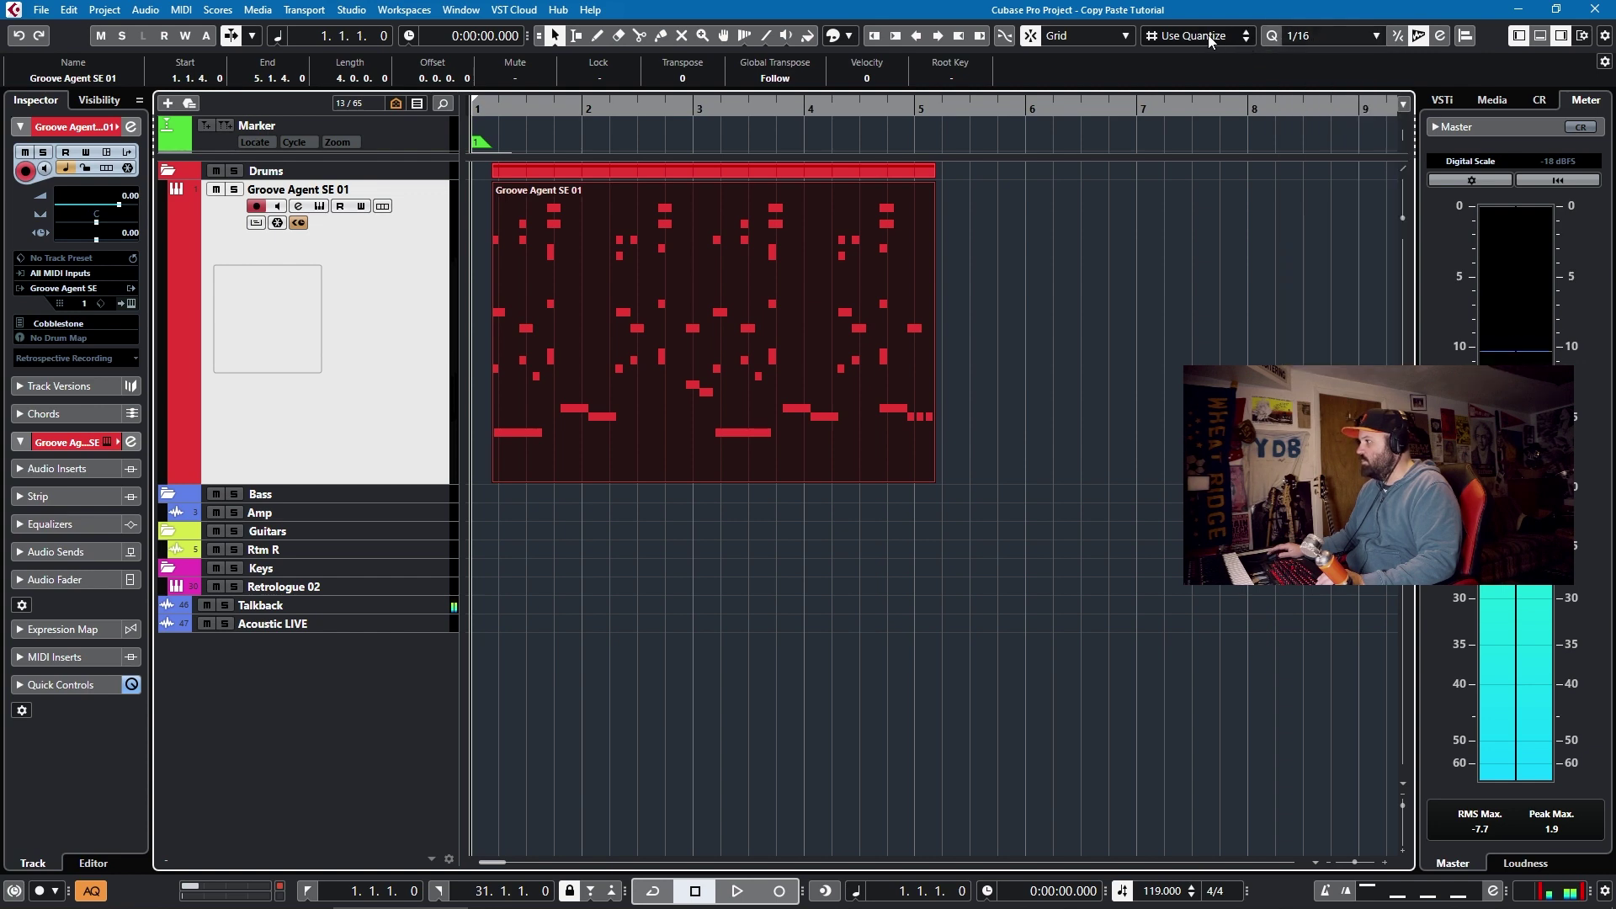
{"action": "left_click", "coordinate": [1195, 36]}
{"action": "left_click", "coordinate": [1203, 58]}
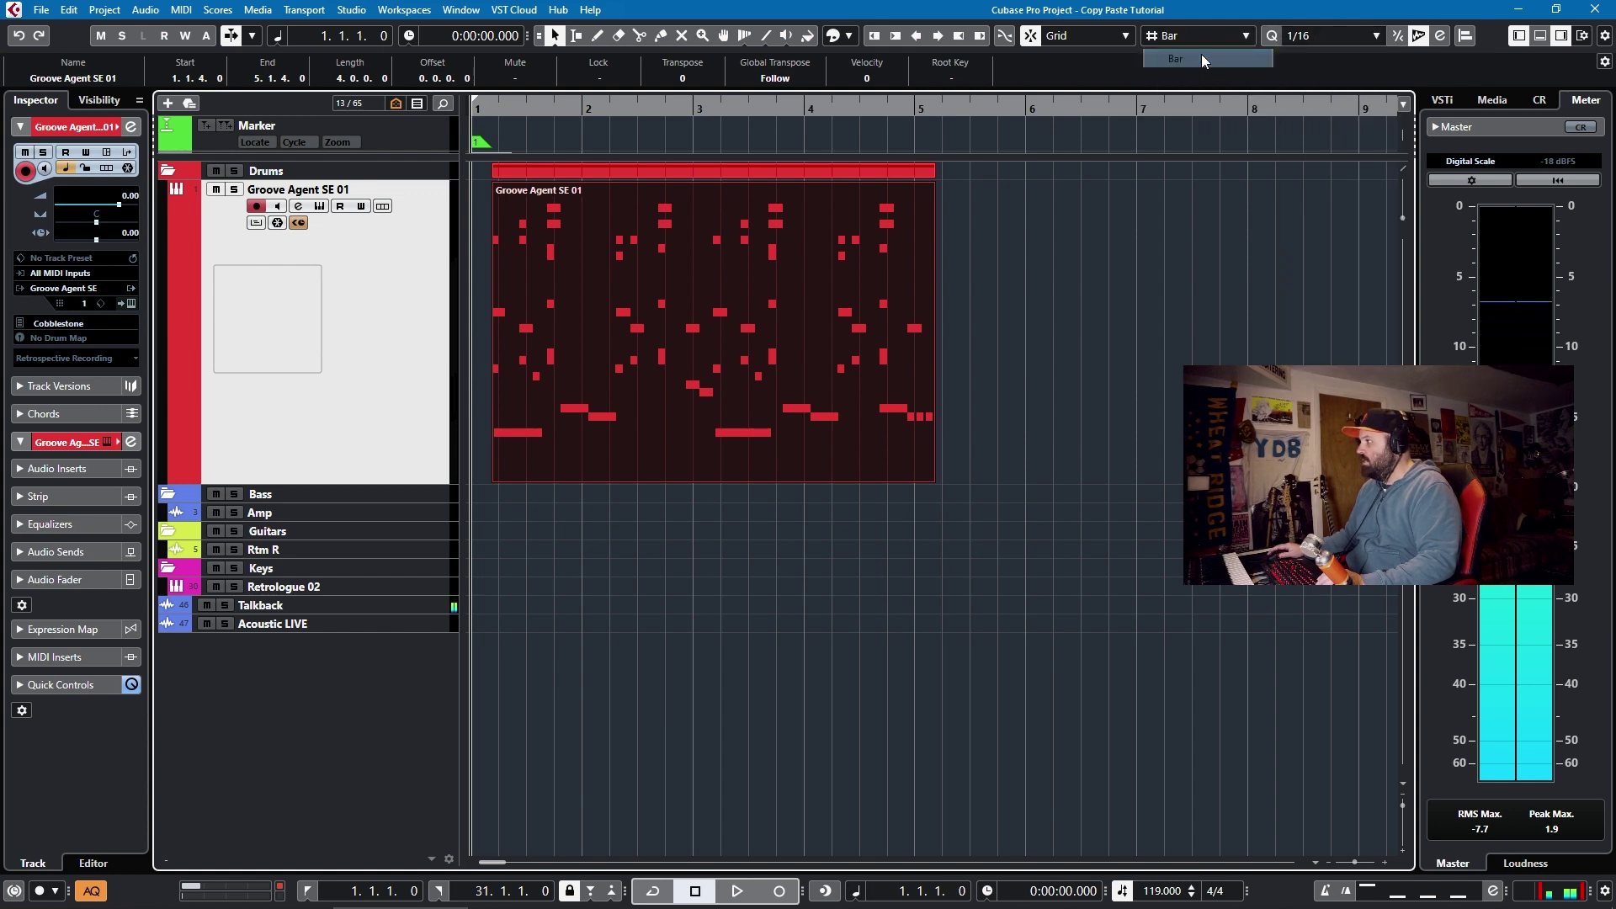
{"action": "left_click", "coordinate": [1030, 36]}
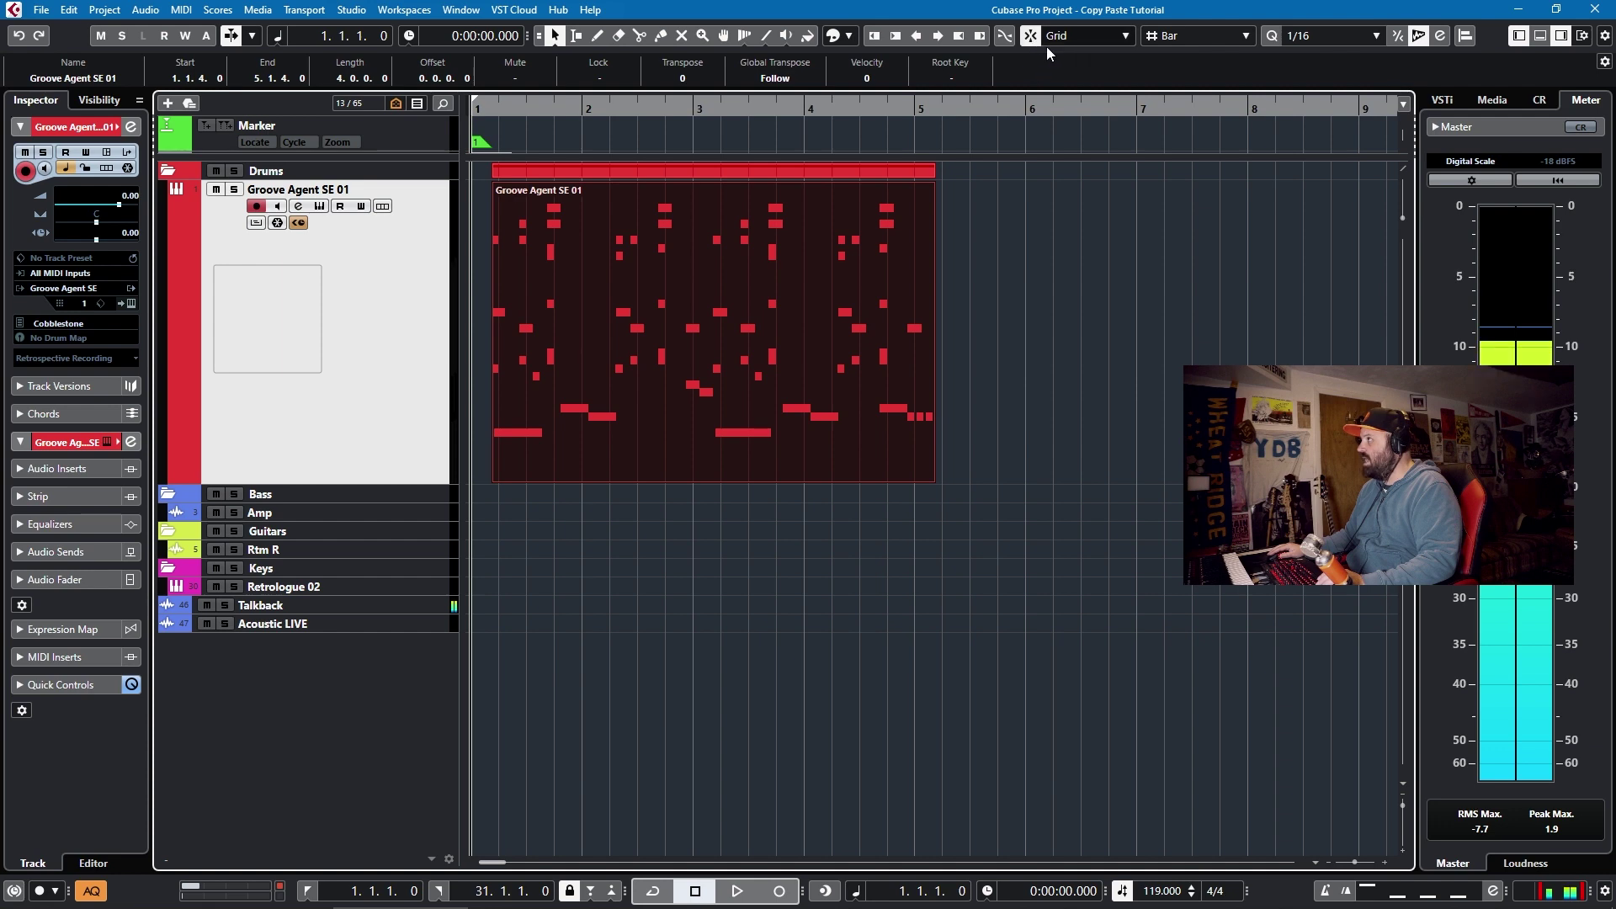
{"action": "mouse_move", "coordinate": [655, 361]}
{"action": "left_mouse_down"}
{"action": "mouse_move", "coordinate": [779, 341]}
{"action": "mouse_move", "coordinate": [951, 352]}
{"action": "mouse_move", "coordinate": [637, 364]}
{"action": "left_mouse_up"}
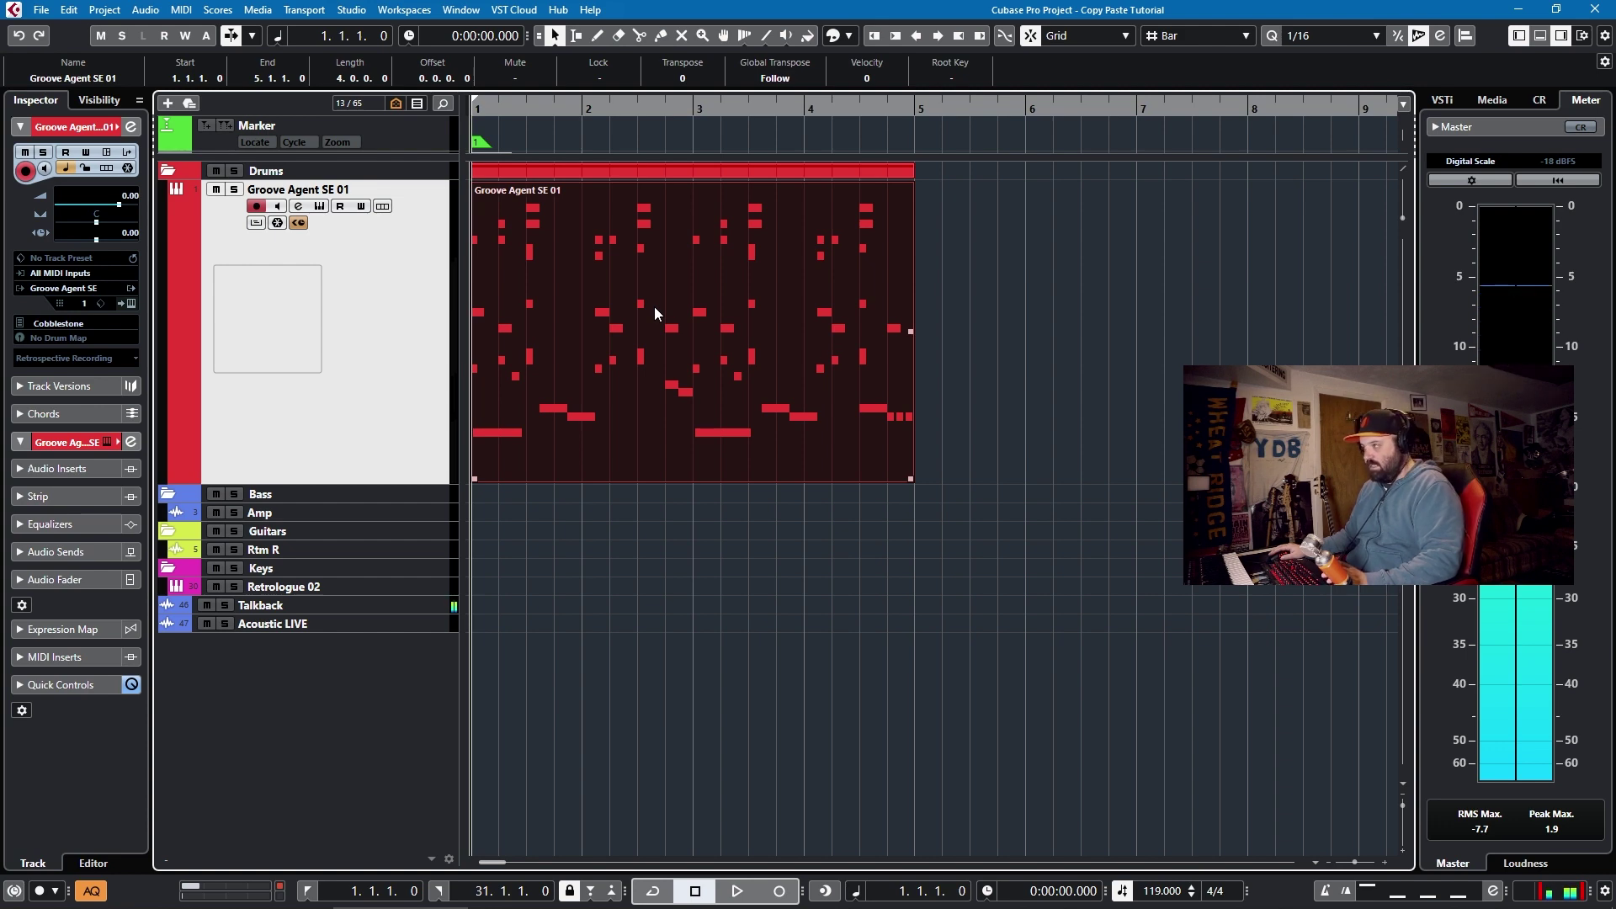
Duplicate the drum part with Ctrl+D so a copy fills bars 5–9.
{"action": "key", "text": "ctrl+d"}
{"action": "key", "text": "g"}
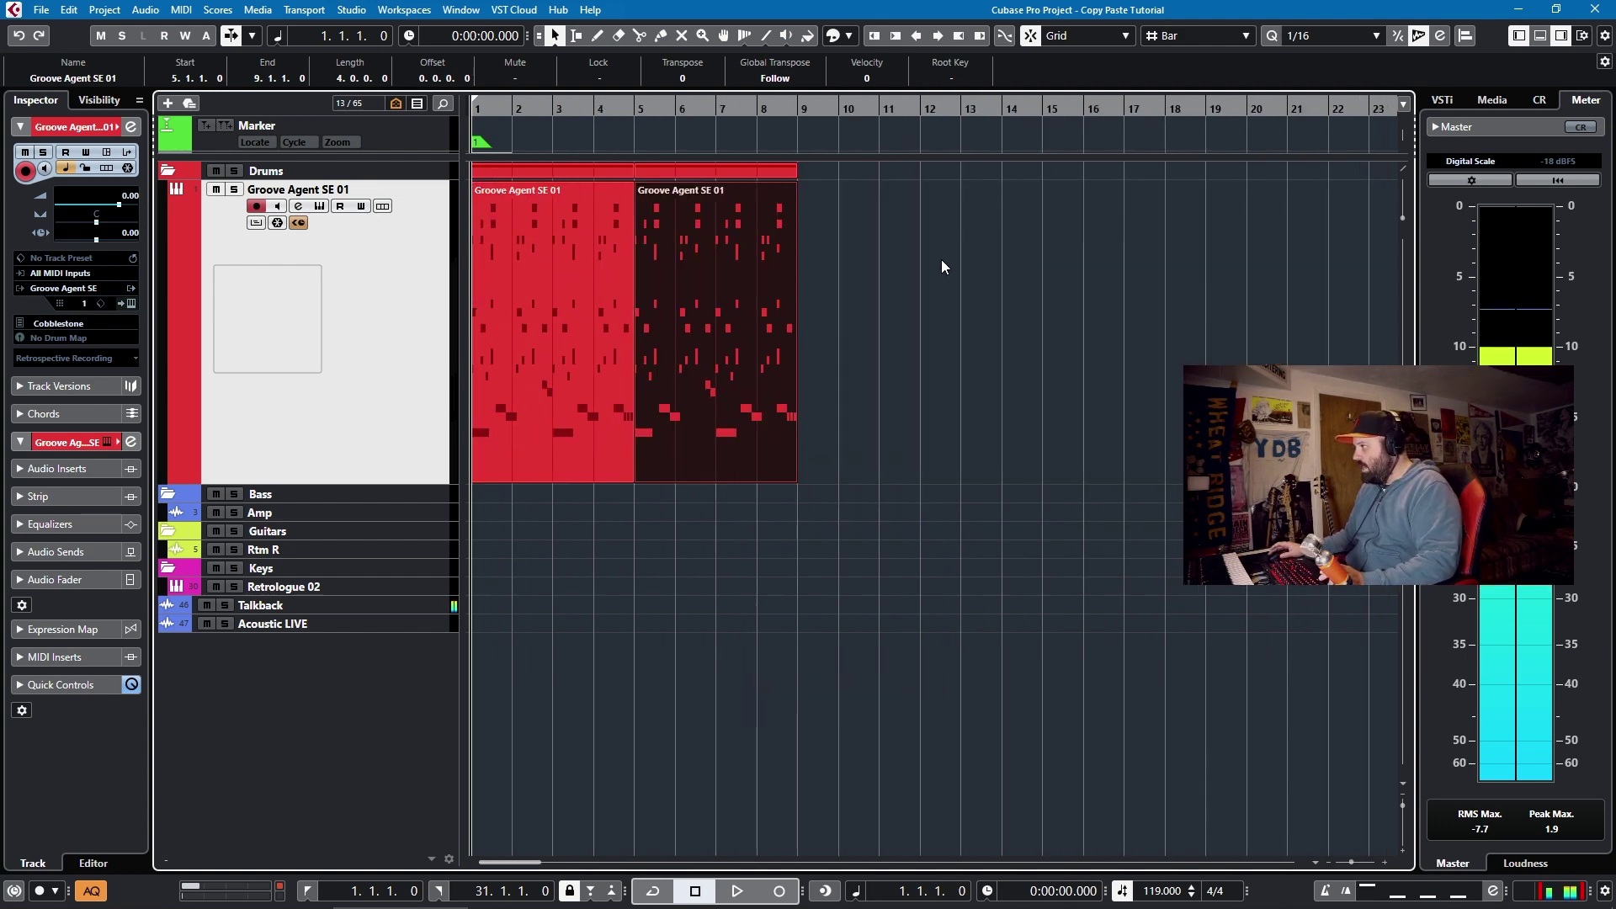
{"action": "key", "text": "g"}
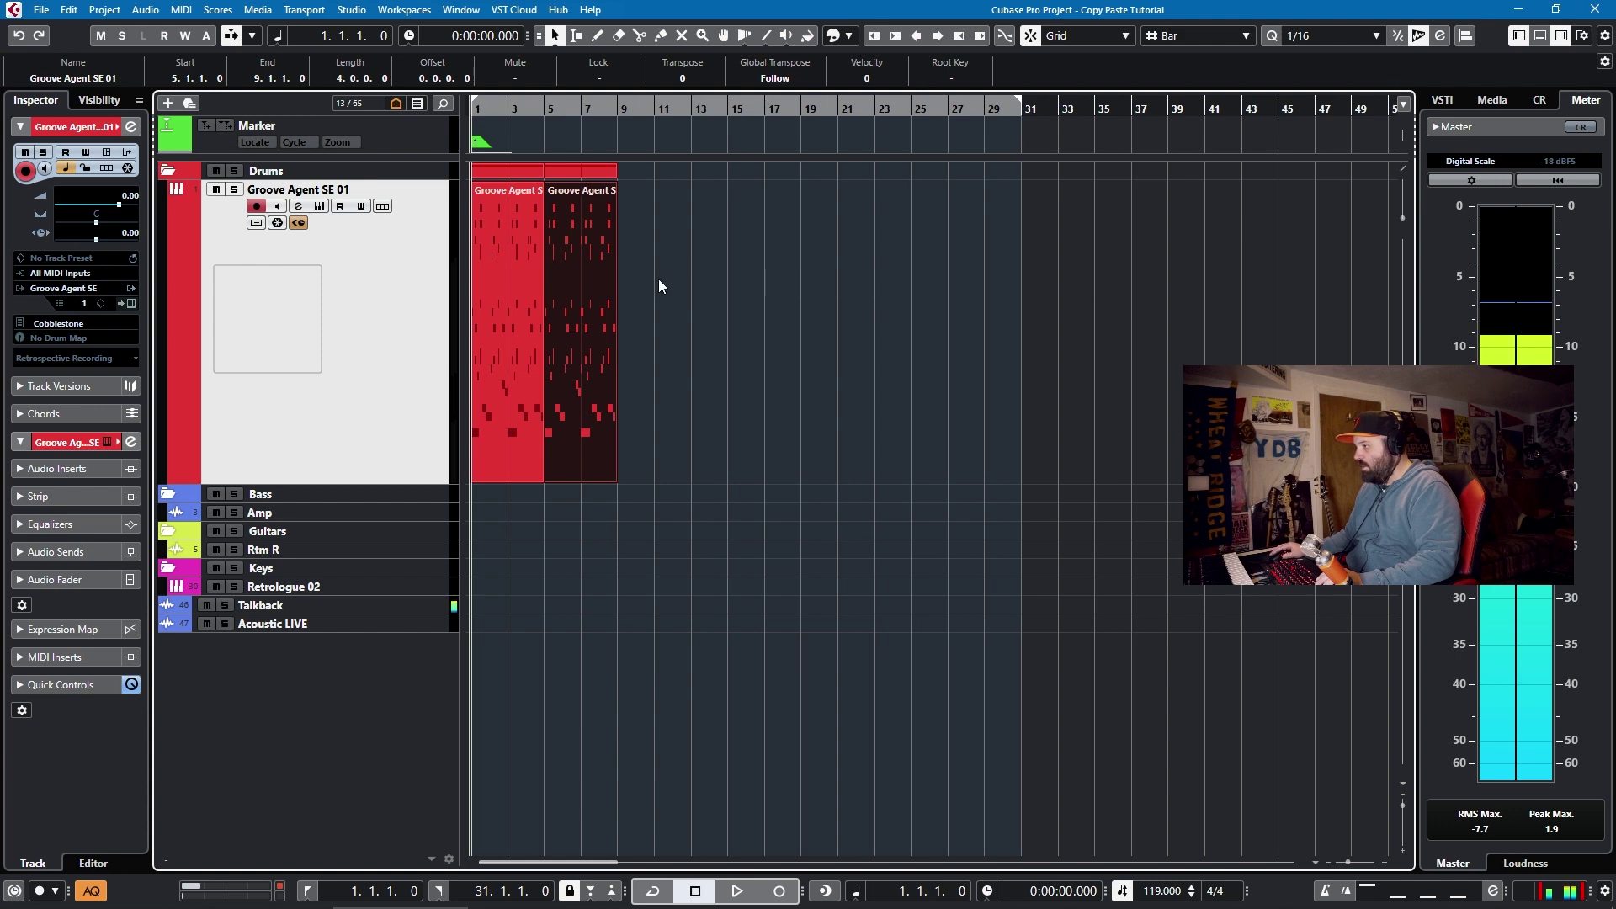
Repeat the second drum part four more times so the pattern runs to bar 29.
{"action": "scroll", "coordinate": [599, 303], "scroll_direction": "right", "scroll_amount": 3}
{"action": "scroll", "coordinate": [604, 293], "scroll_direction": "left", "scroll_amount": 3}
{"action": "scroll", "coordinate": [613, 300], "scroll_direction": "up", "scroll_amount": 3}
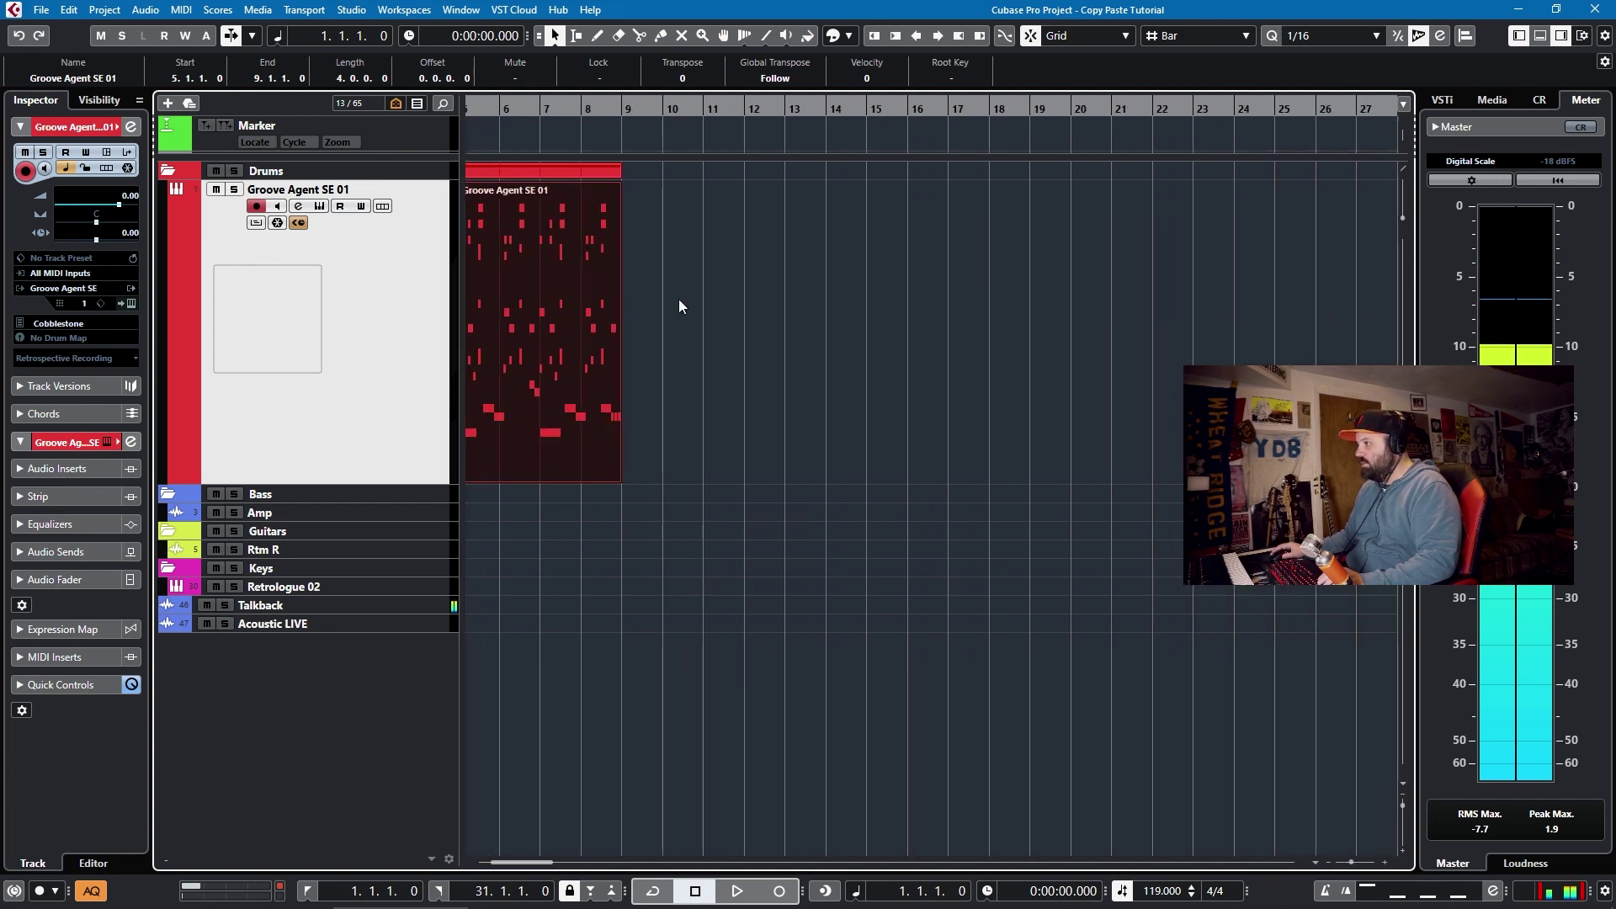
{"action": "scroll", "coordinate": [638, 313], "scroll_direction": "down", "scroll_amount": 1}
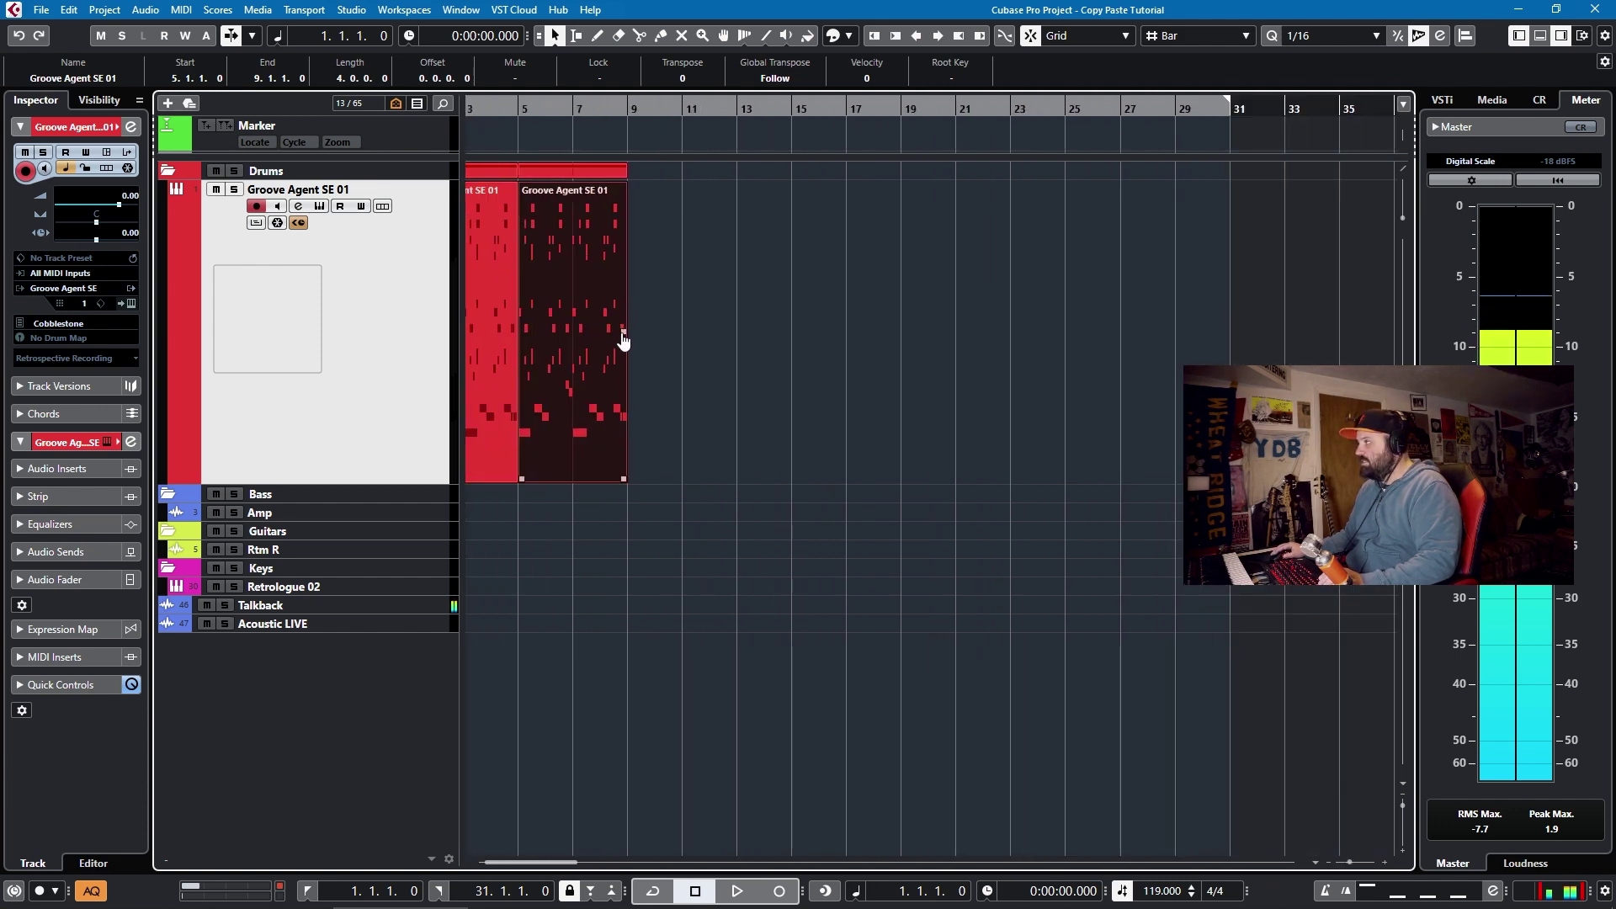
{"action": "scroll", "coordinate": [621, 340], "scroll_direction": "up", "scroll_amount": 5}
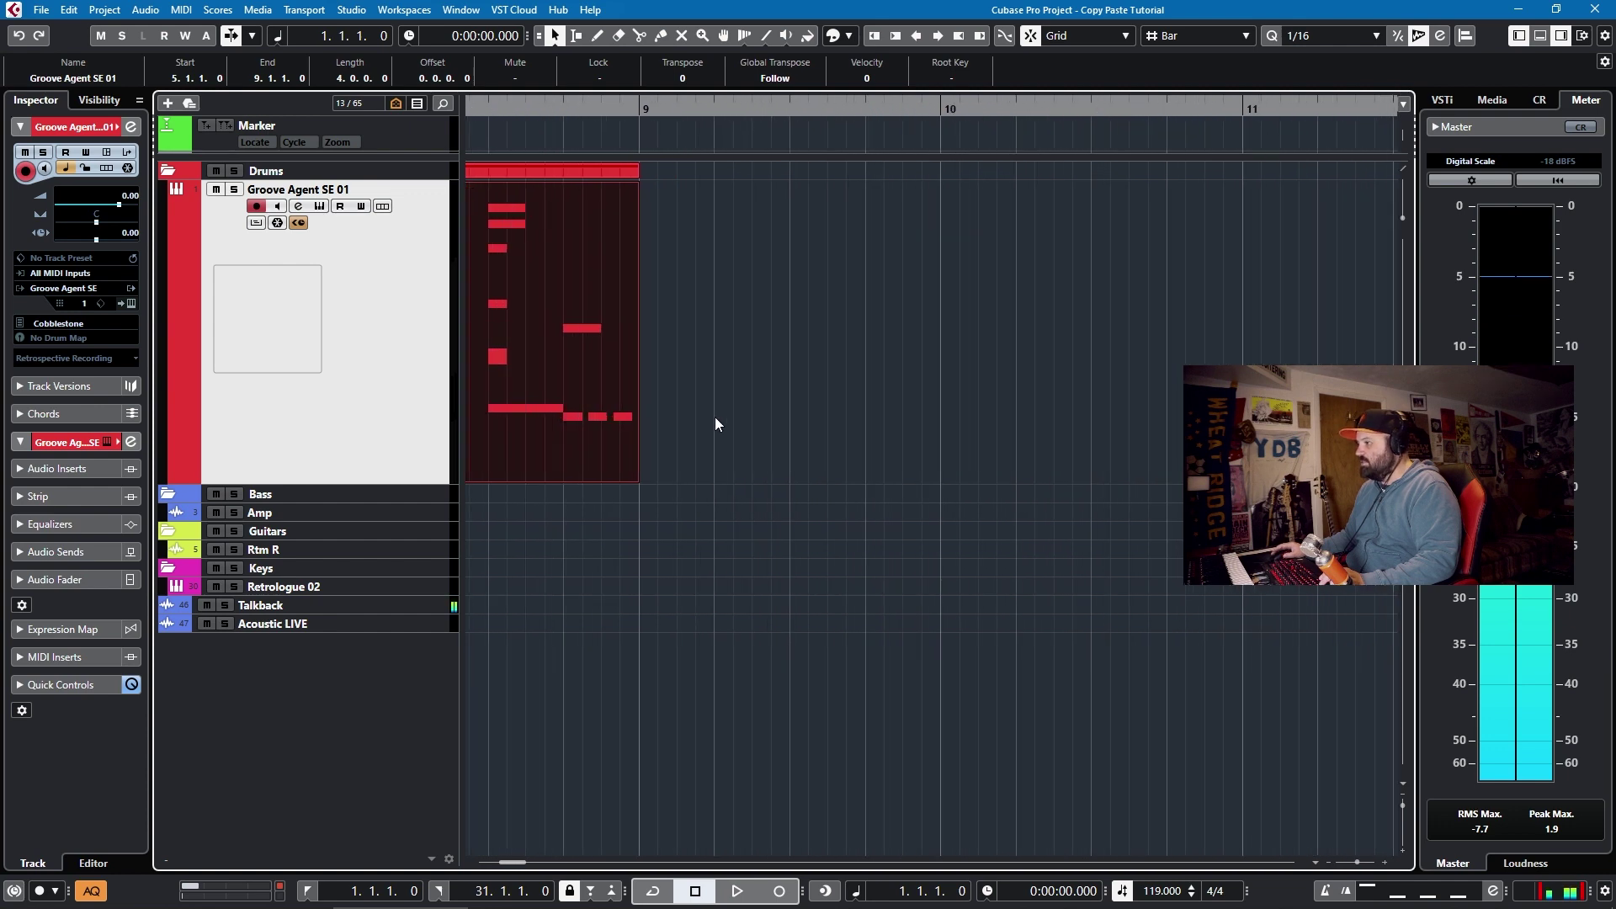
{"action": "scroll", "coordinate": [729, 419], "scroll_direction": "left", "scroll_amount": 2}
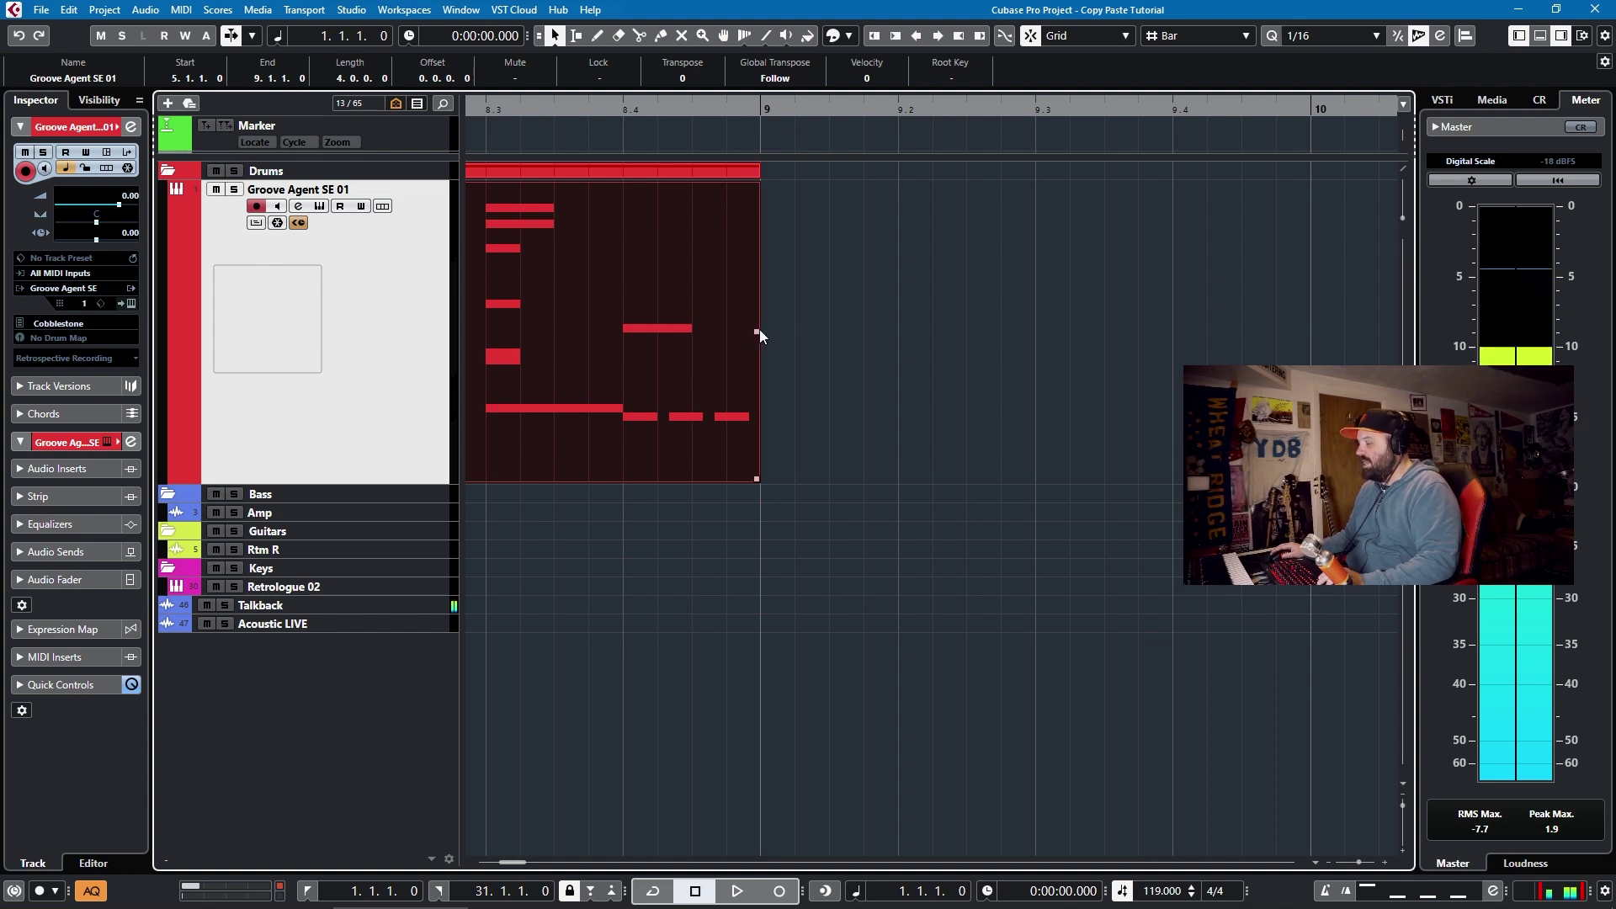
{"action": "scroll", "coordinate": [759, 329], "scroll_direction": "down", "scroll_amount": 6, "text": "ctrl"}
{"action": "scroll", "coordinate": [755, 345], "scroll_direction": "down", "scroll_amount": 2, "text": "ctrl"}
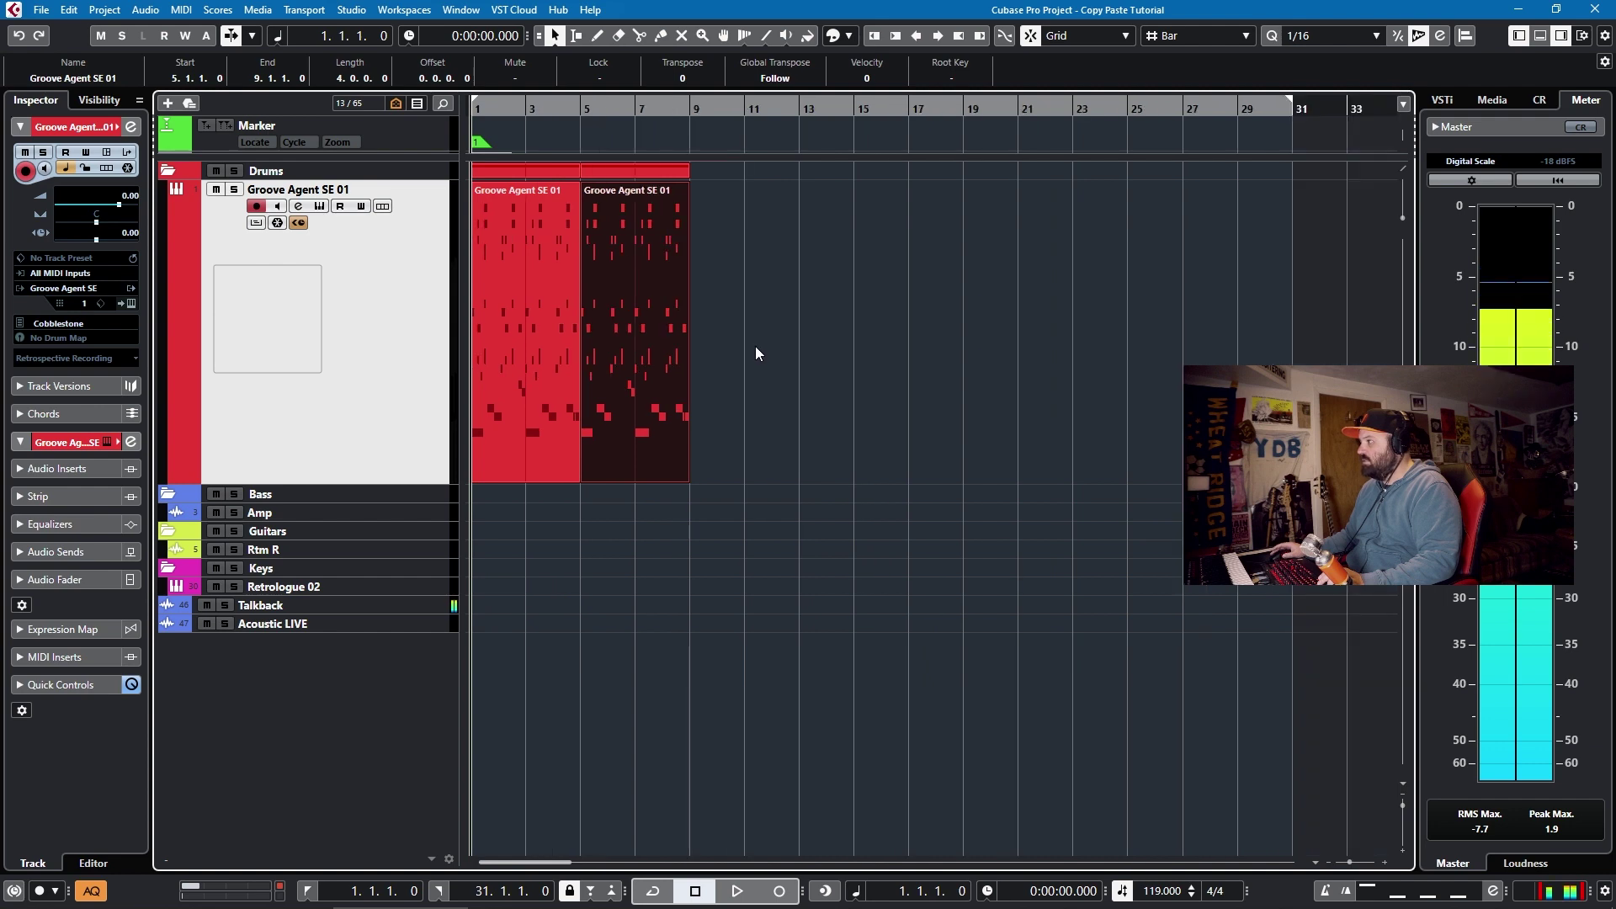
{"action": "left_click_drag", "start_coordinate": [687, 339], "coordinate": [1143, 318]}
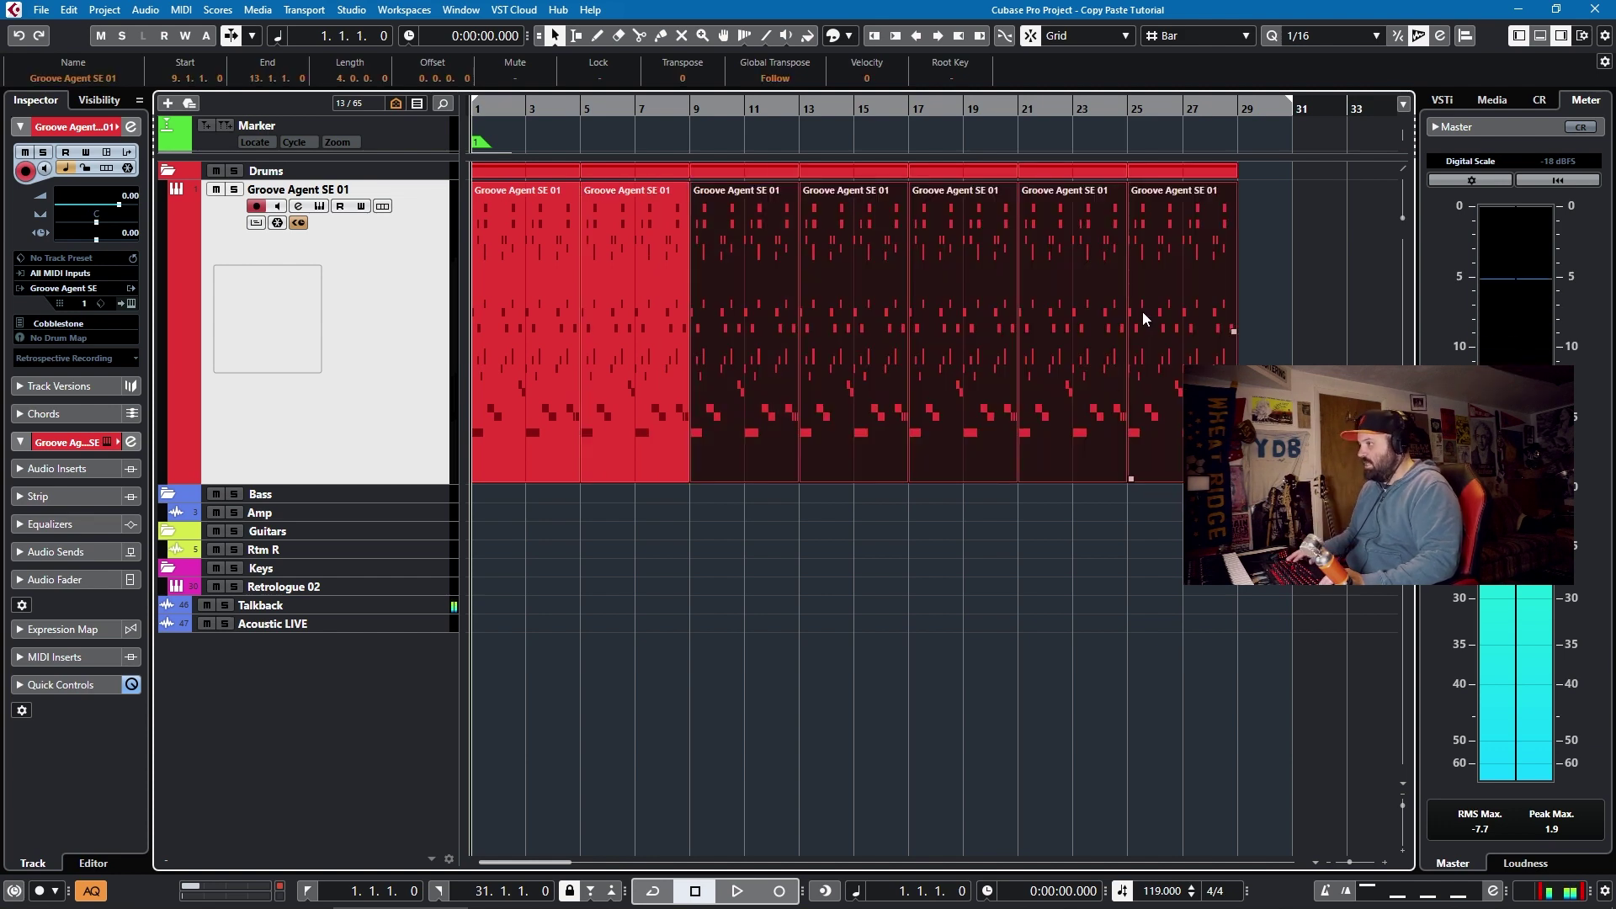
{"action": "key", "text": "space"}
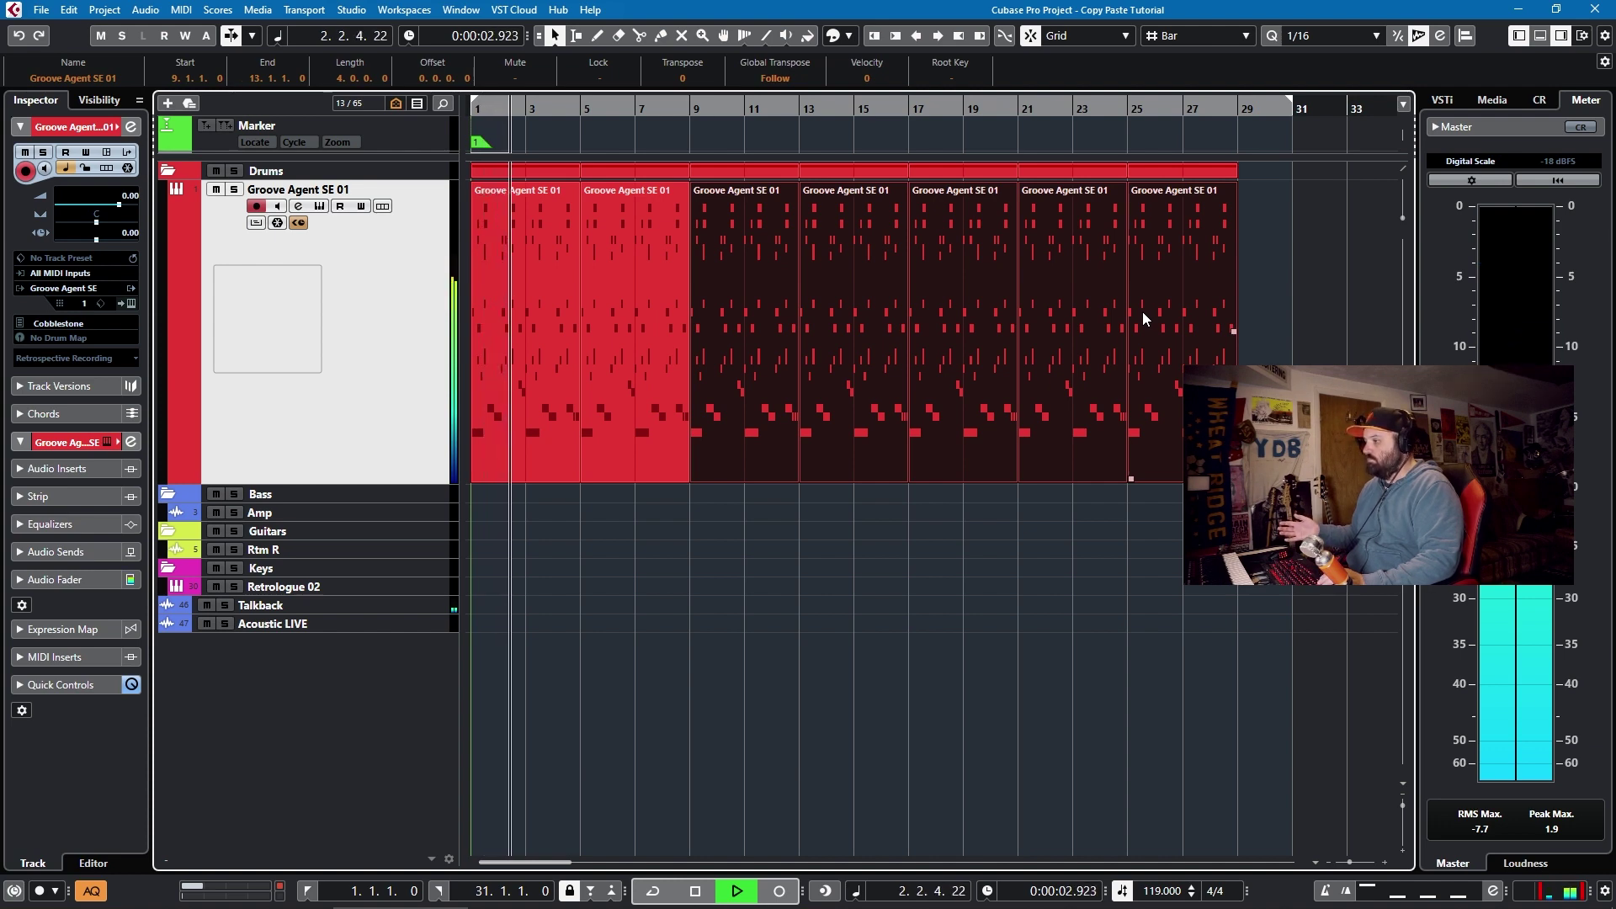
{"action": "key", "text": "space"}
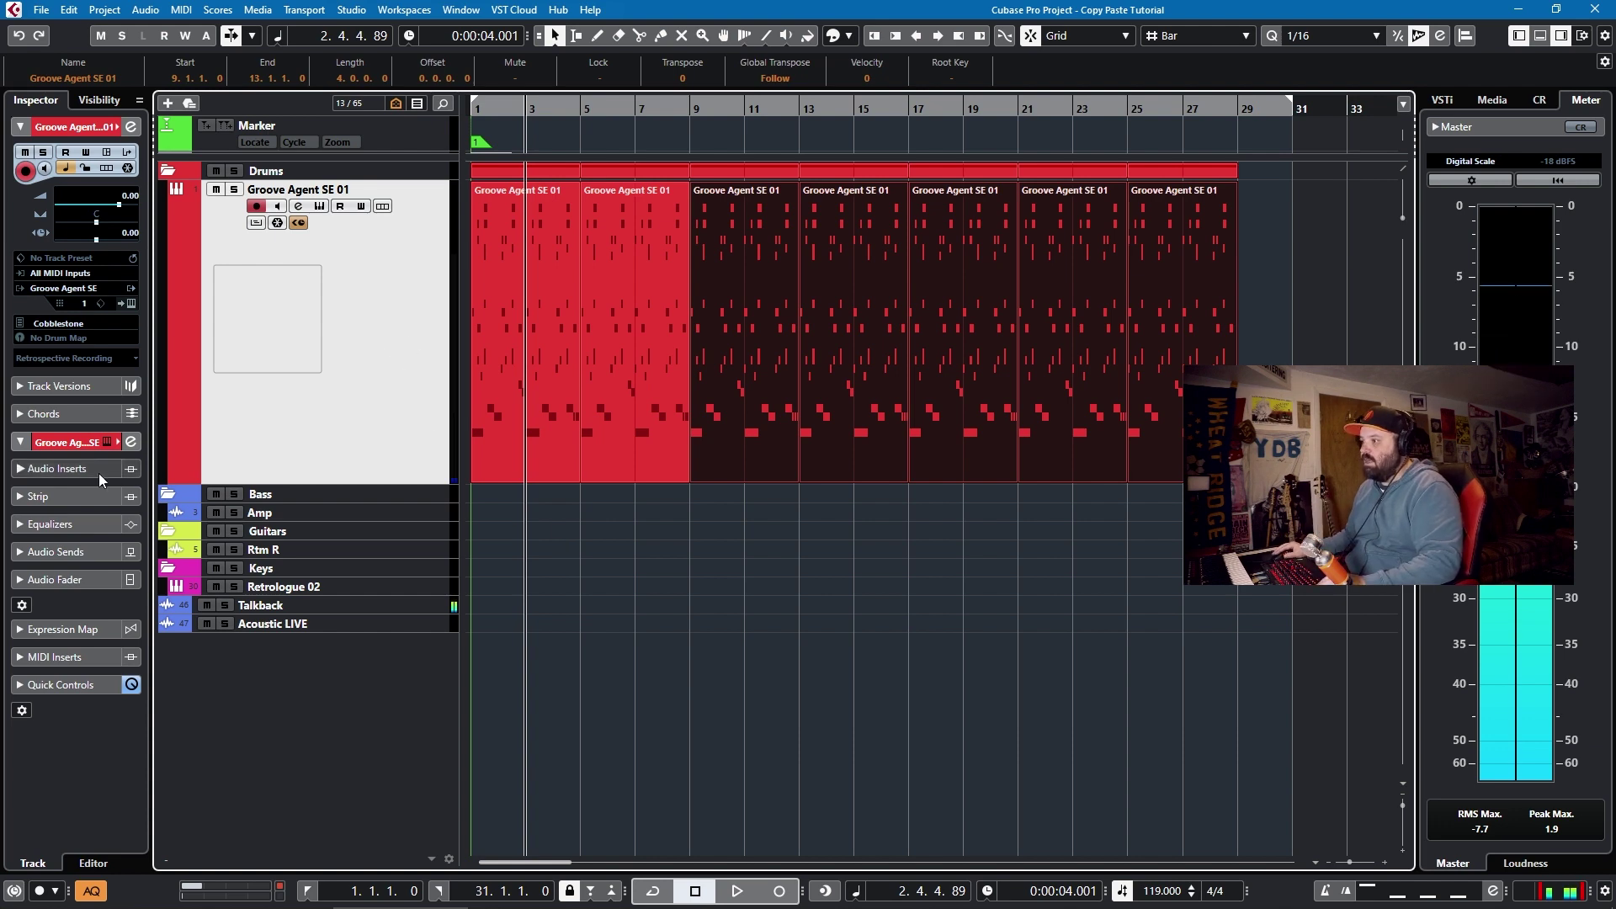
Record a bass take from bar 1 onto the monitored Amp track, creating the Amp_04 event.
{"action": "left_click", "coordinate": [420, 512]}
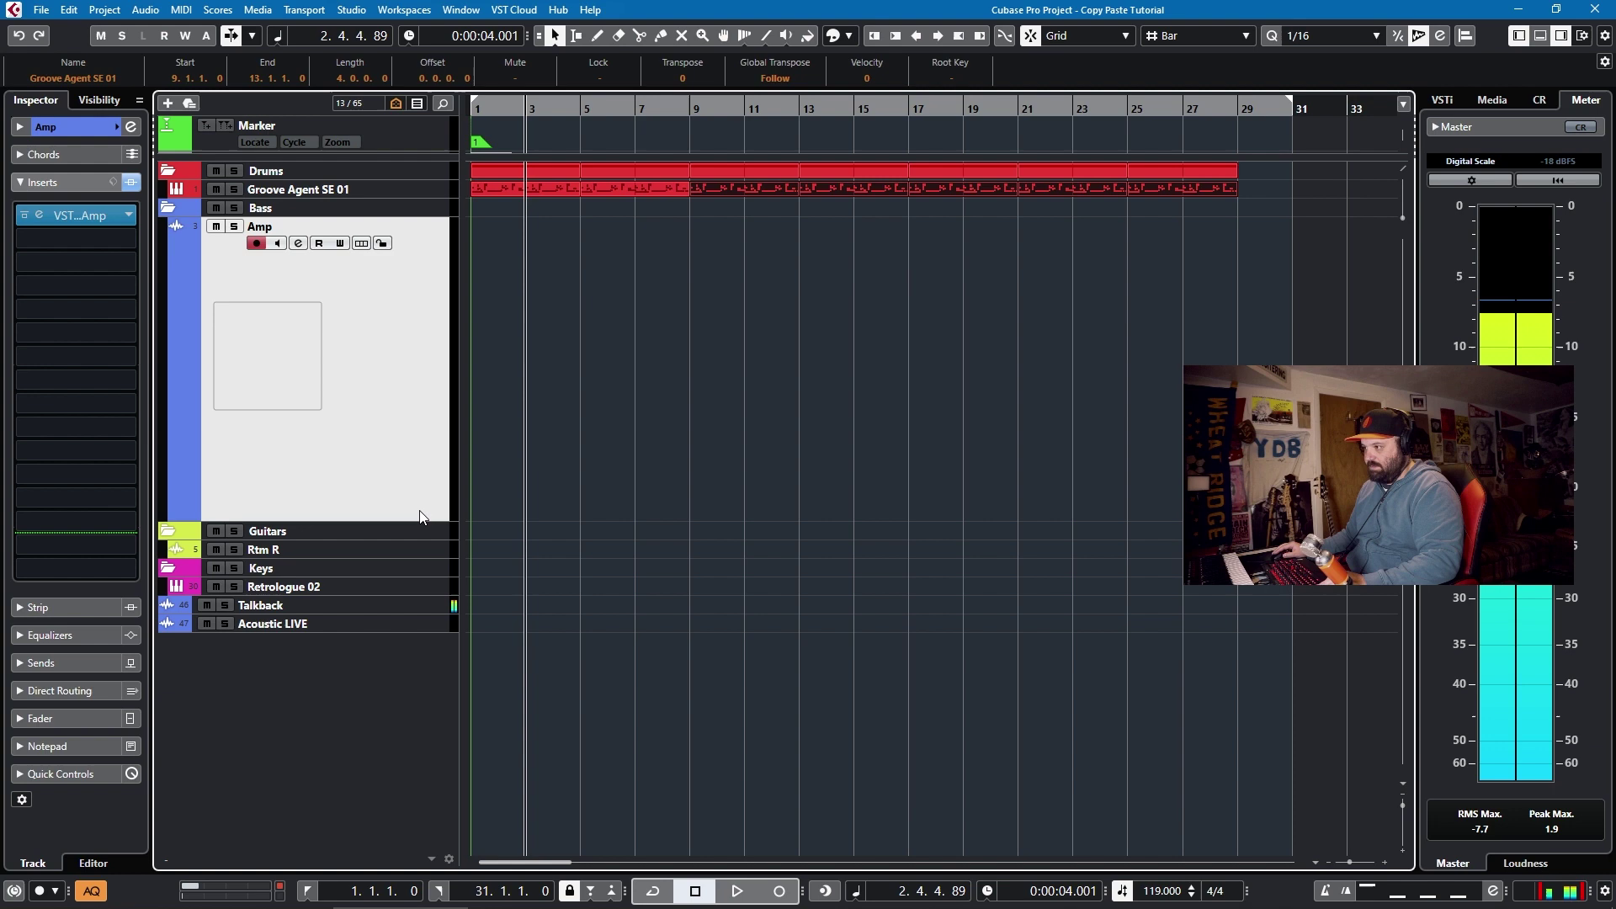
{"action": "key", "text": "Home"}
{"action": "left_click", "coordinate": [279, 243]}
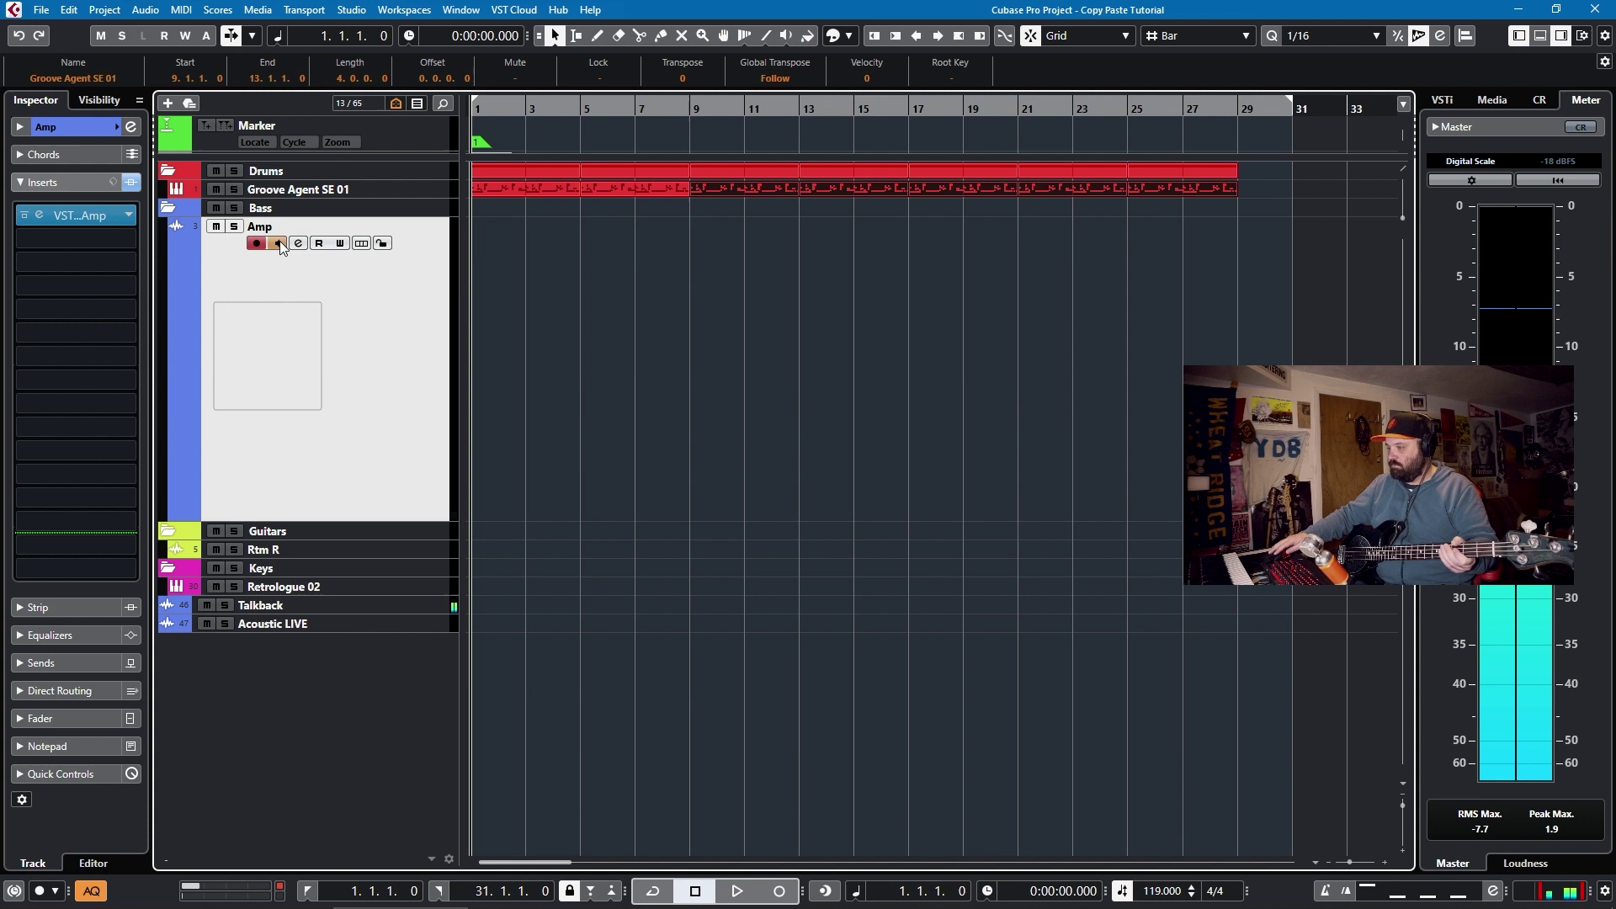
{"action": "key", "text": "KP_Multiply"}
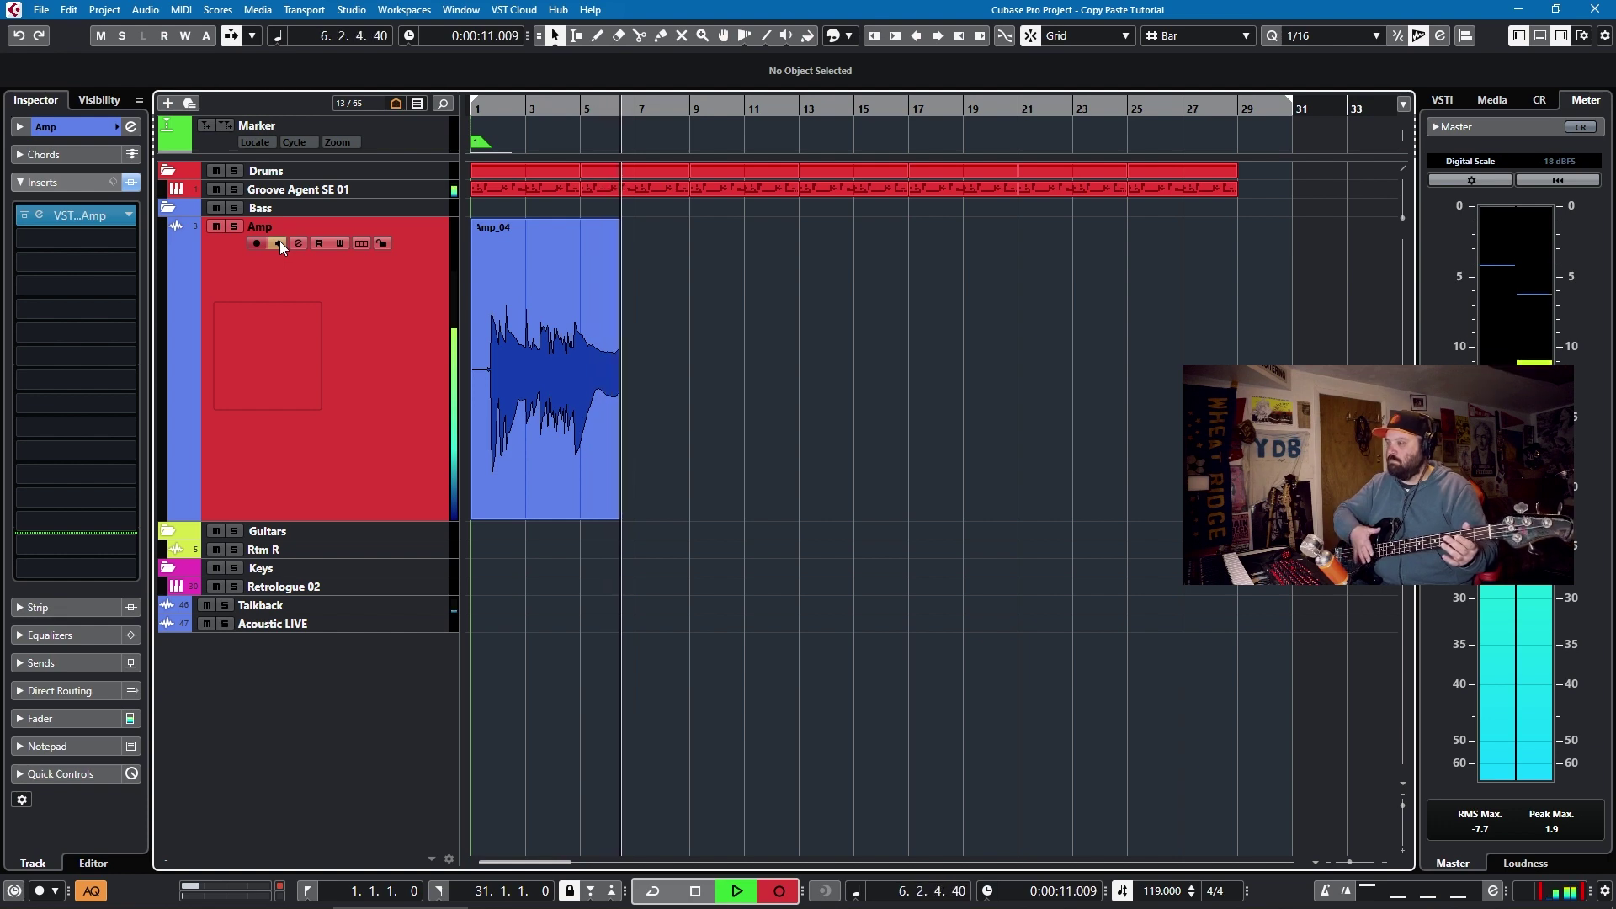
{"action": "key", "text": "space"}
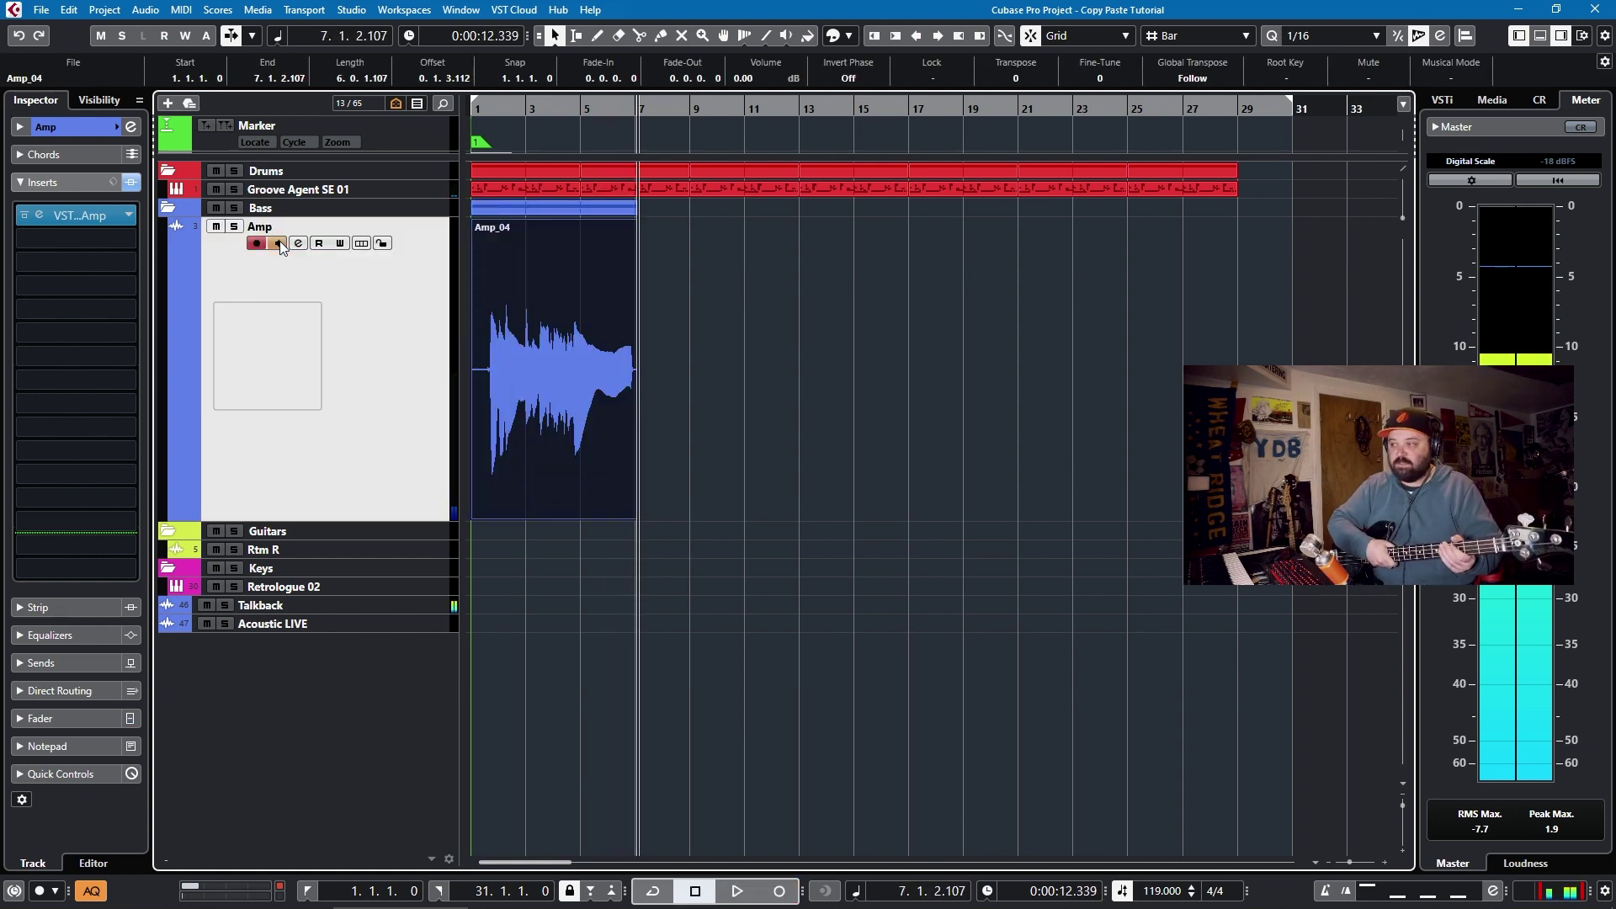
Play back the start of Amp_04 to find where the silent lead-in ends.
{"action": "key", "text": "Home"}
{"action": "key", "text": "h"}
{"action": "key", "text": "h"}
{"action": "key", "text": "h"}
{"action": "key", "text": "h"}
{"action": "key", "text": "h"}
{"action": "key", "text": "h"}
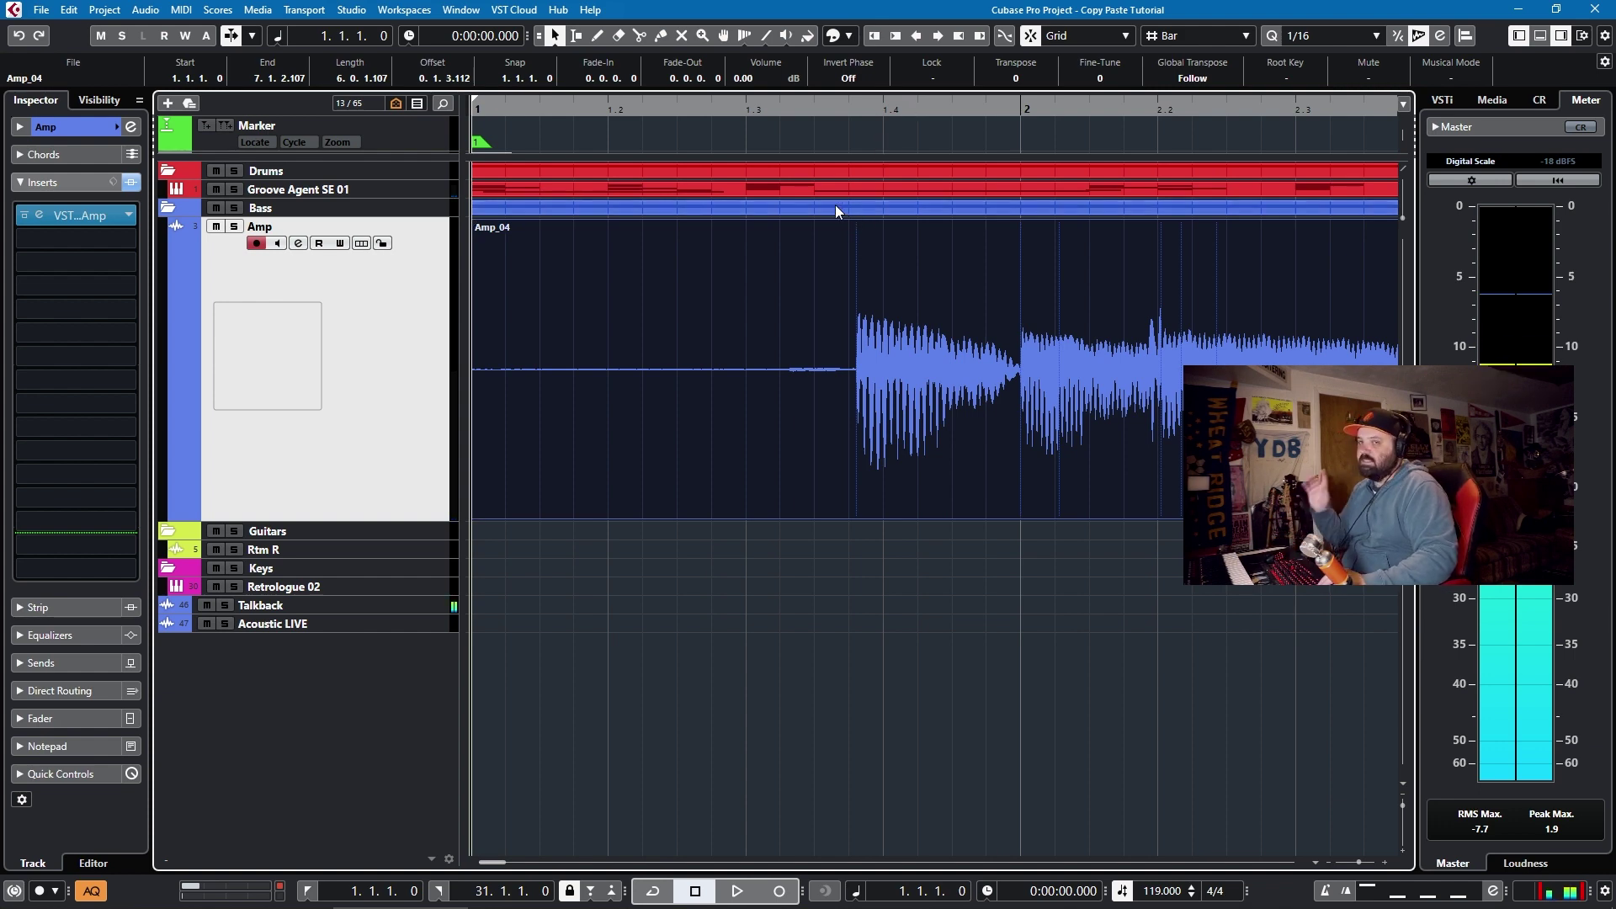
{"action": "key", "text": "space"}
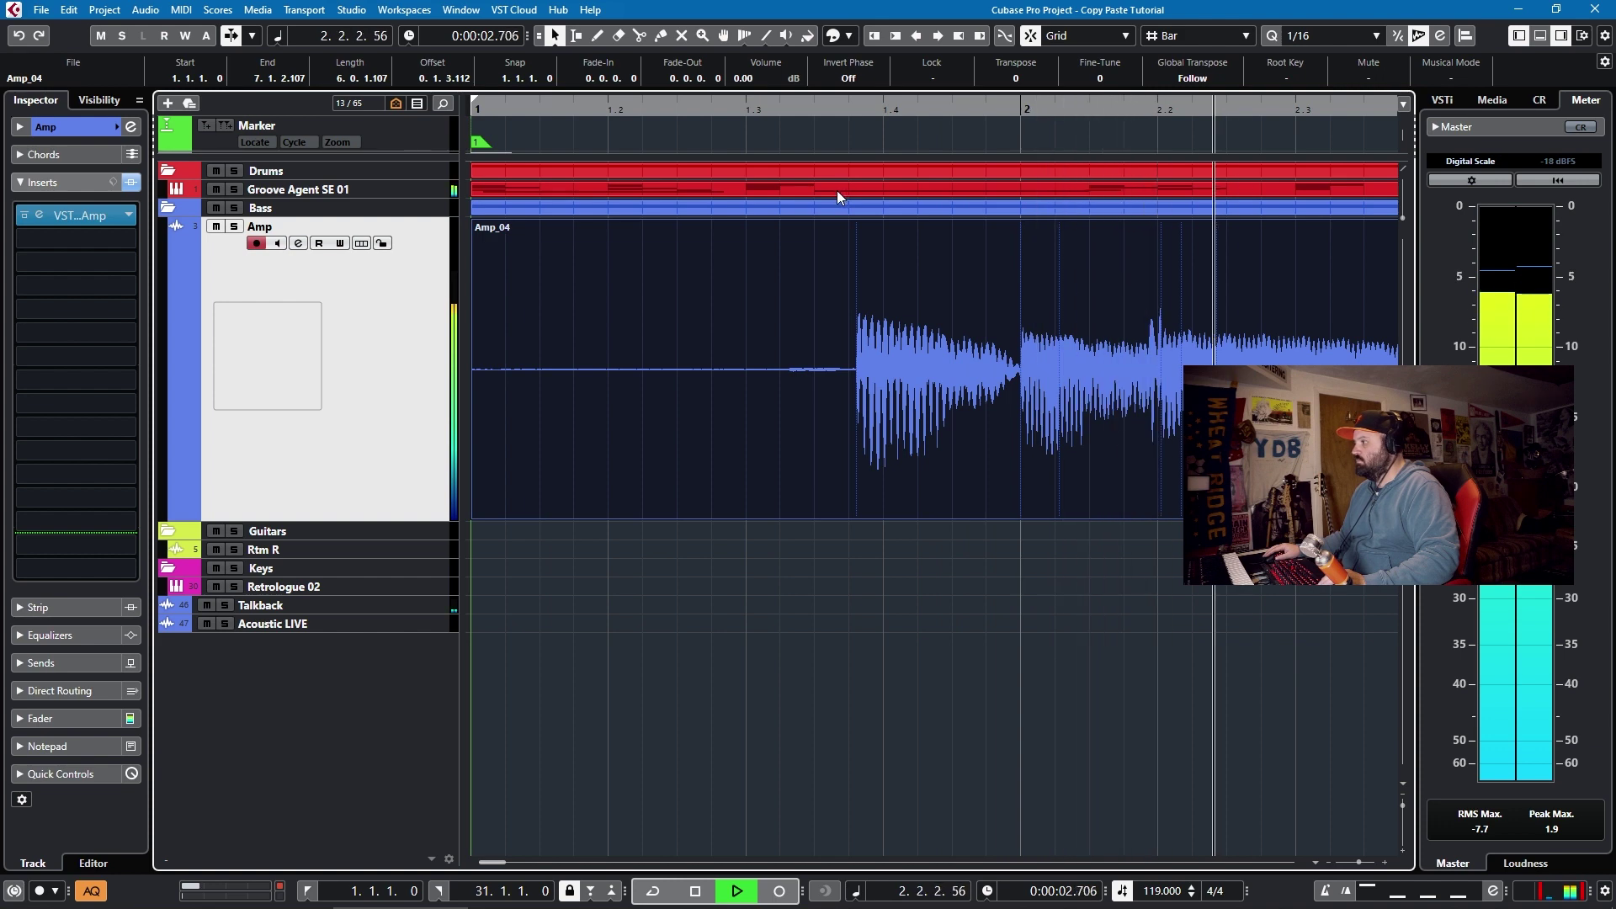
{"action": "key", "text": "space"}
{"action": "key", "text": "g"}
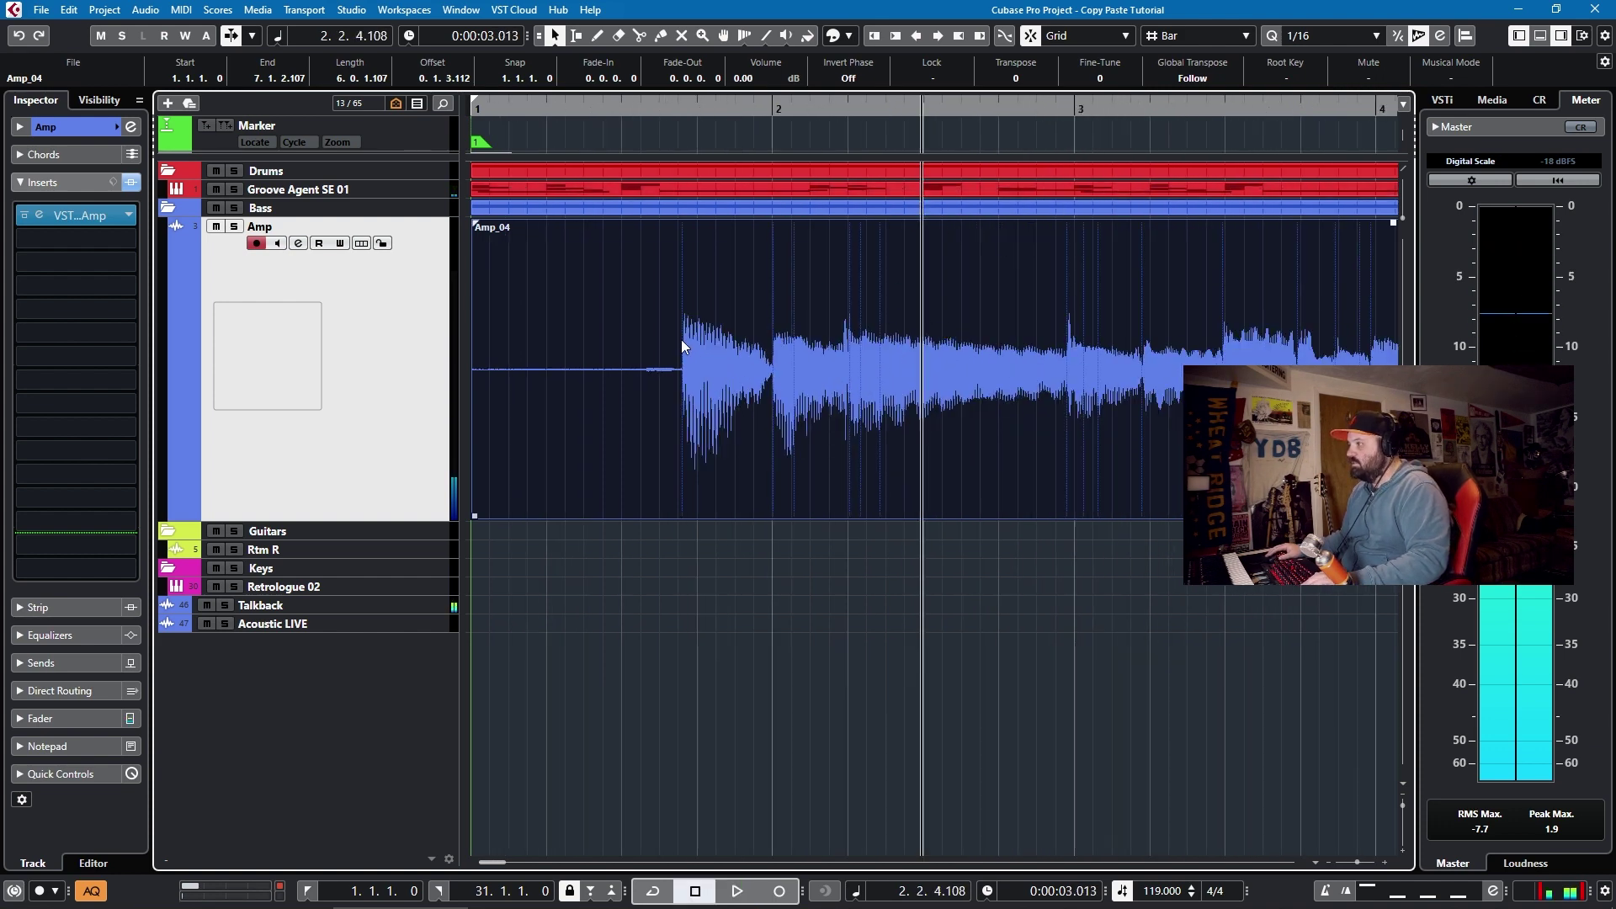
Split Amp_04 at 1.4 using Use Quantize snap, delete the silent part, and add a short fade-in.
{"action": "key", "text": "3"}
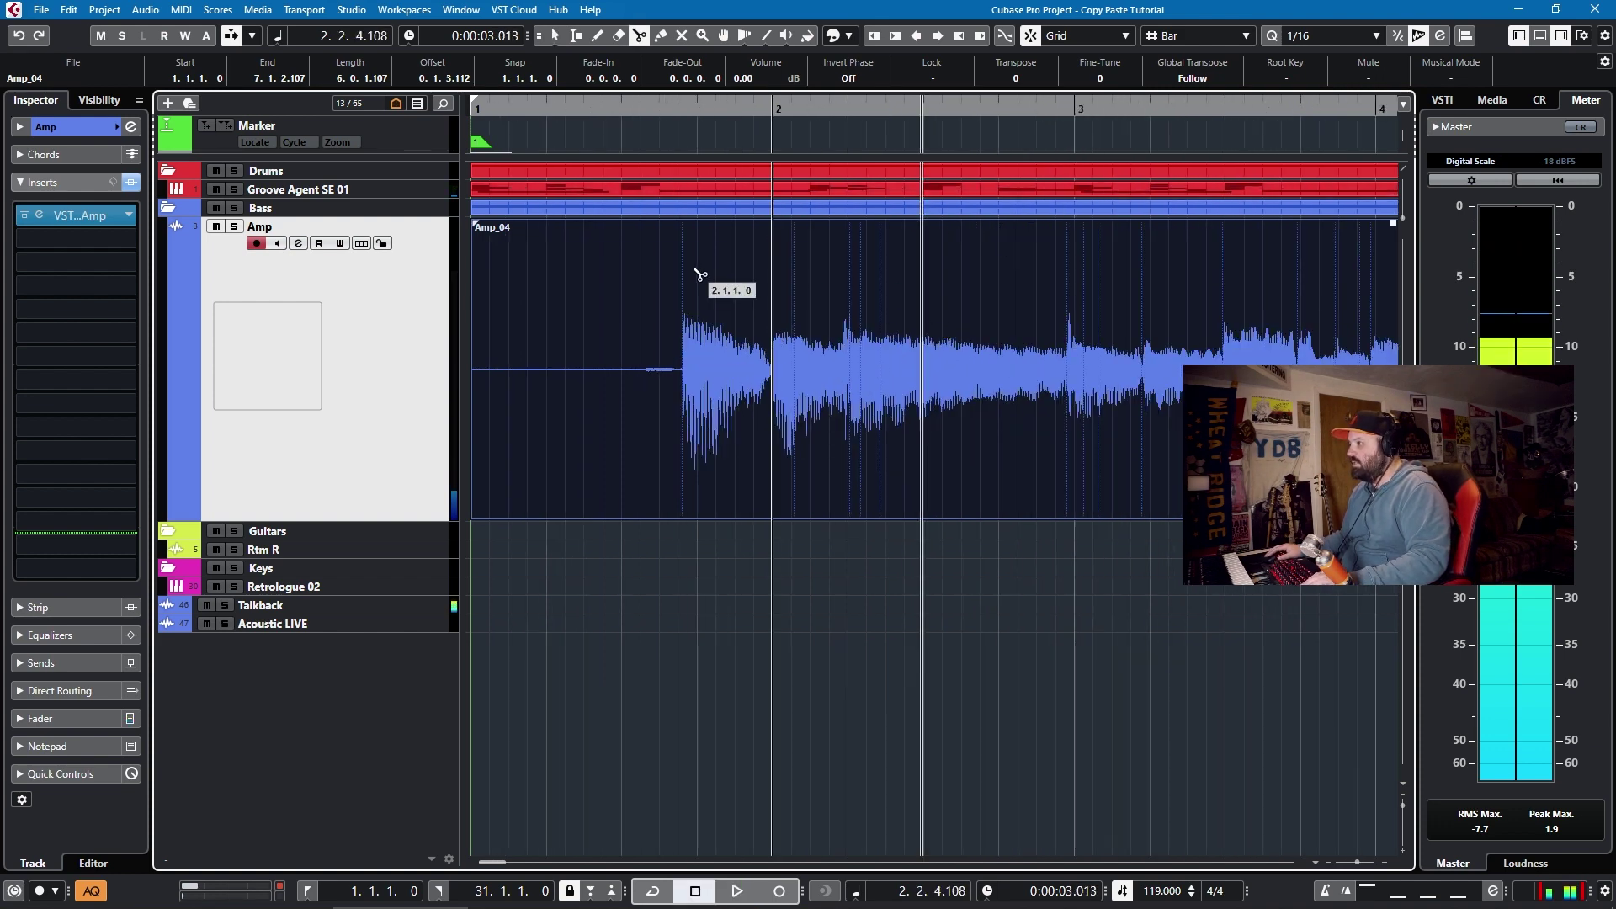
{"action": "left_click", "coordinate": [1187, 36]}
{"action": "left_click", "coordinate": [1180, 97]}
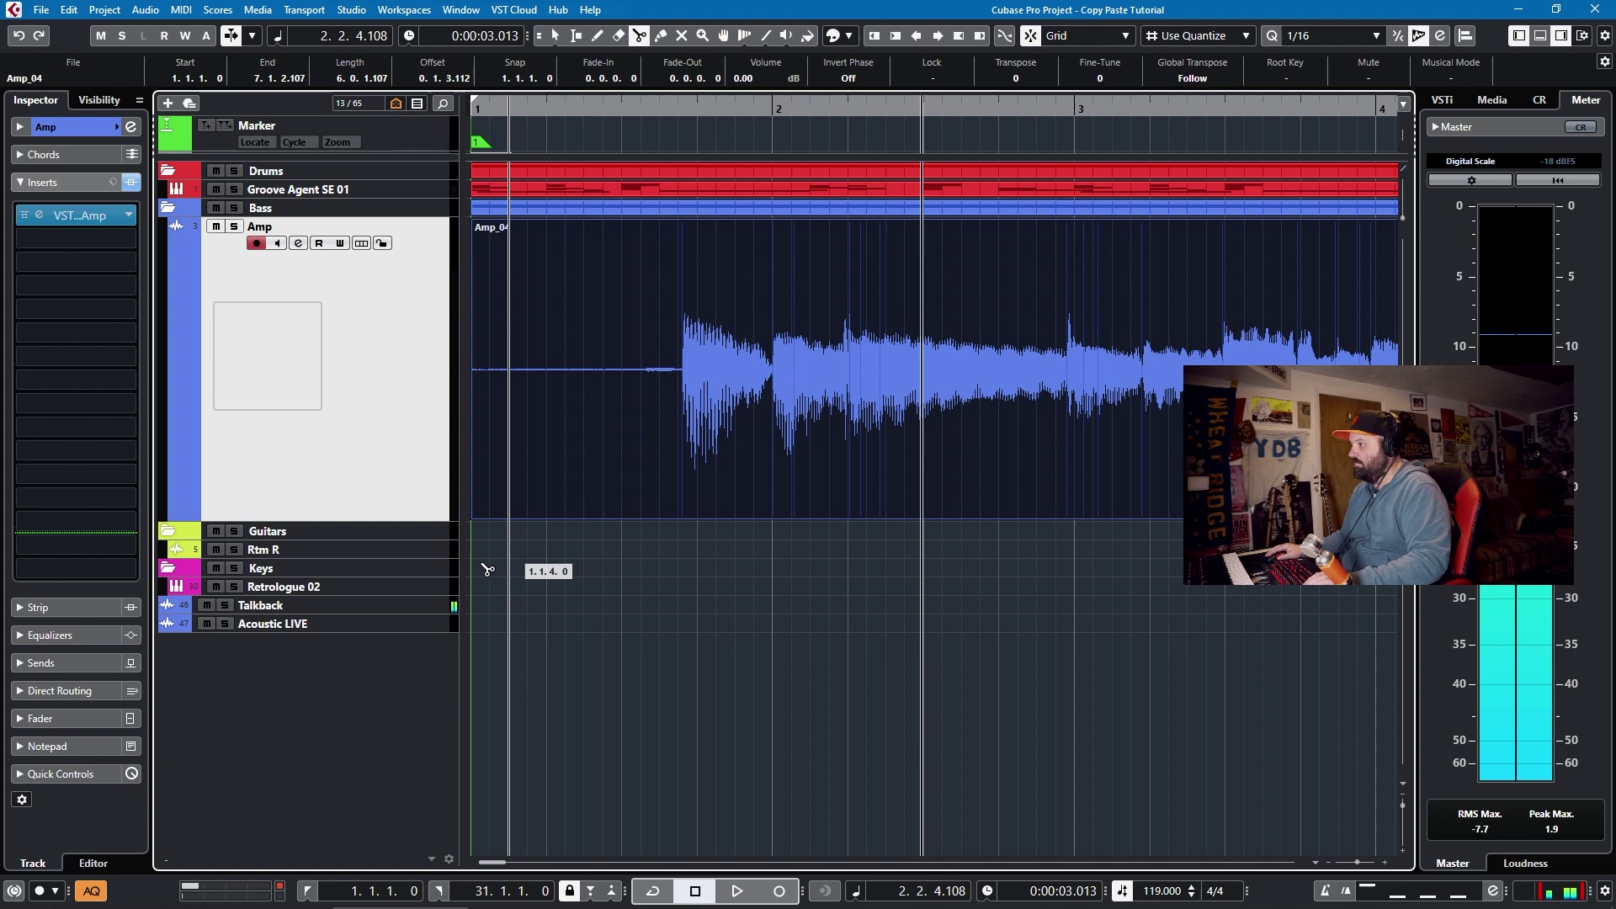
{"action": "left_click", "coordinate": [699, 346]}
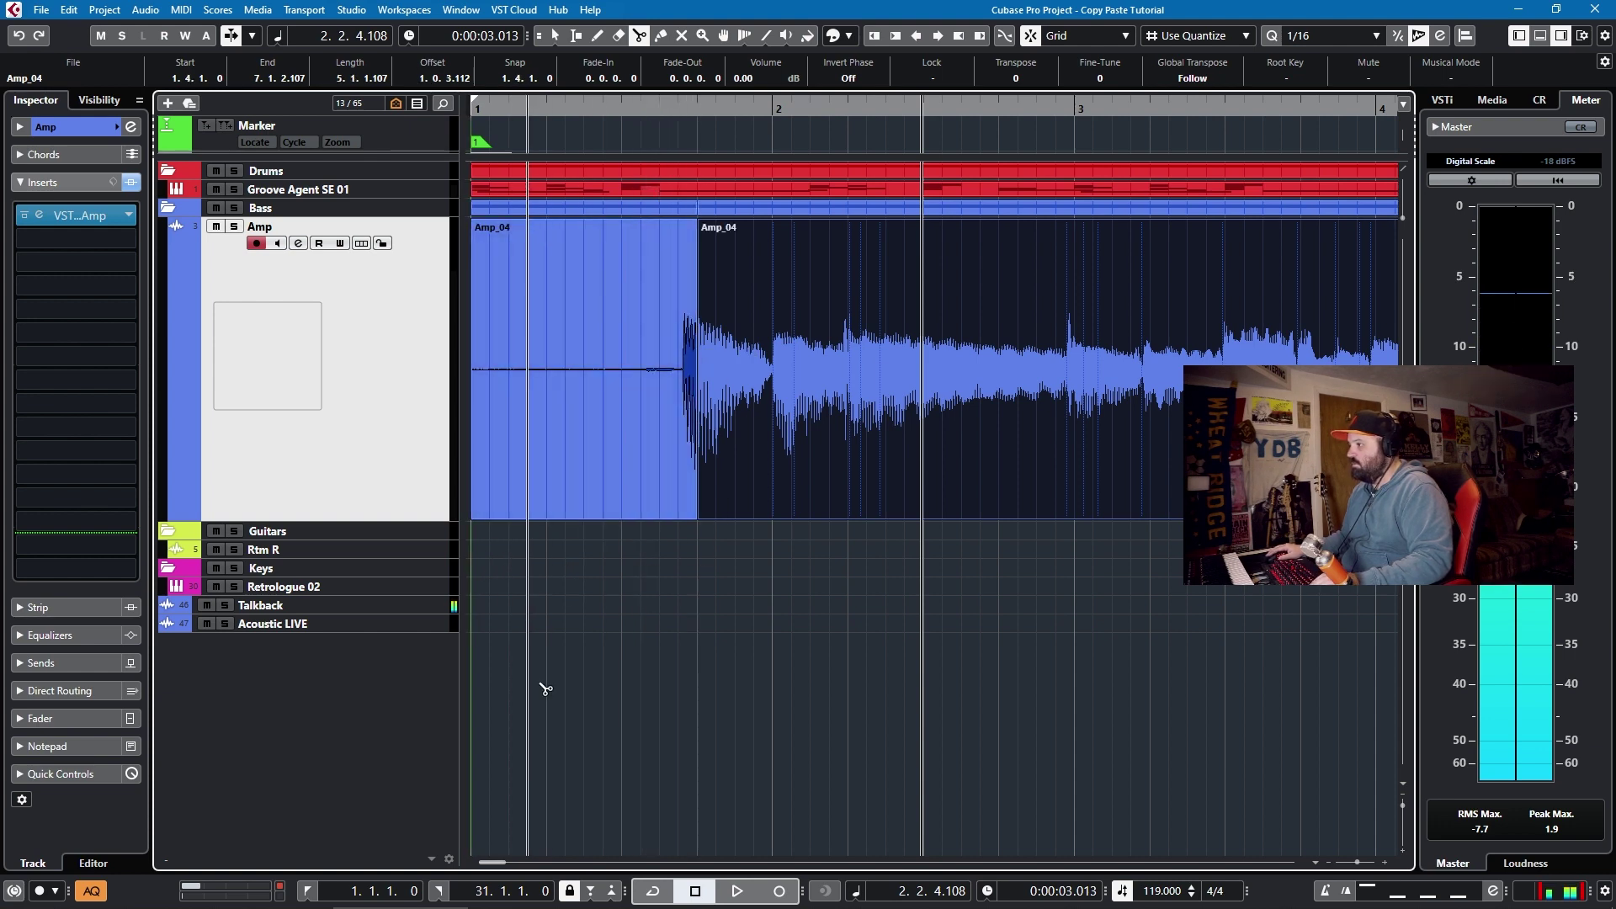
{"action": "key", "text": "1"}
{"action": "left_click_drag", "start_coordinate": [632, 618], "coordinate": [583, 345]}
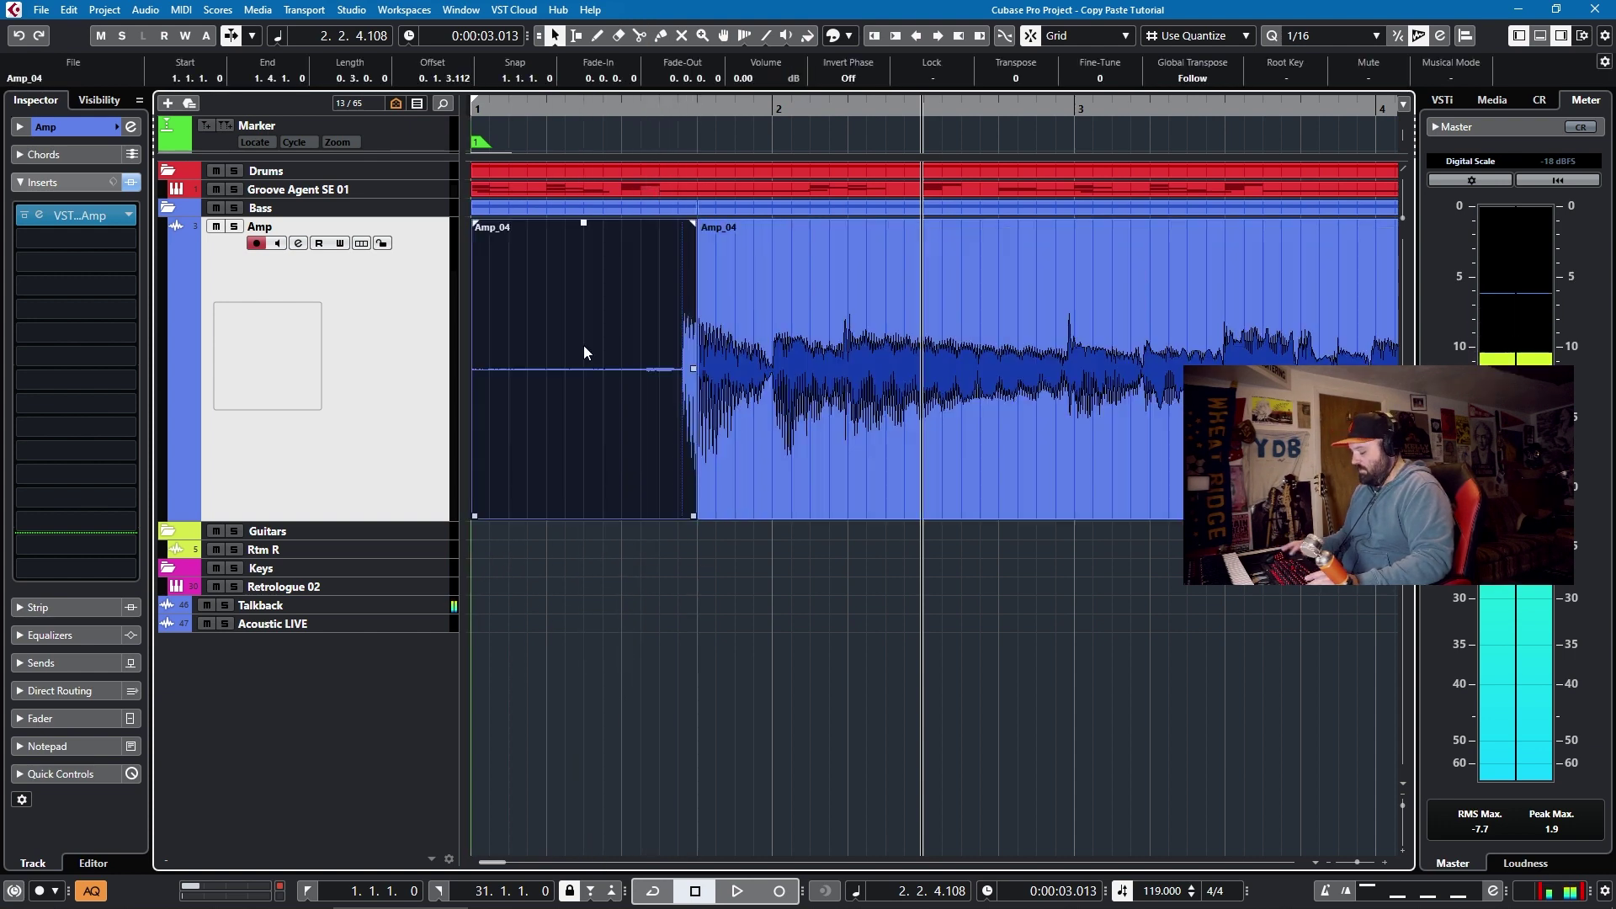
{"action": "key", "text": "Delete"}
{"action": "scroll", "coordinate": [704, 245], "scroll_direction": "up", "scroll_amount": 2}
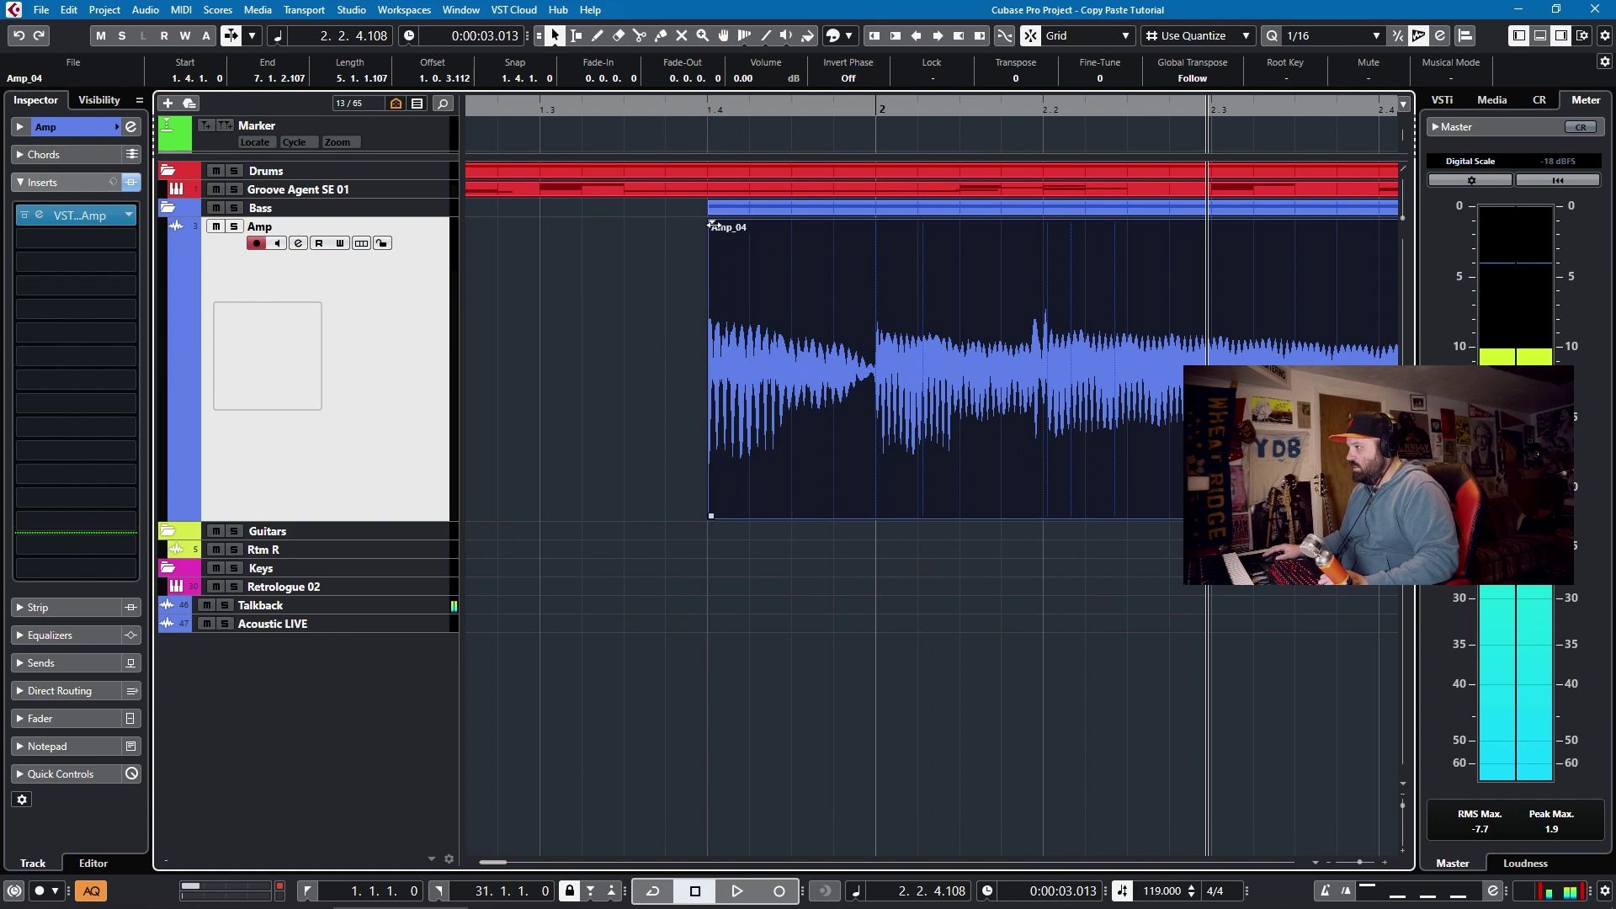
{"action": "left_click_drag", "start_coordinate": [712, 224], "coordinate": [729, 225]}
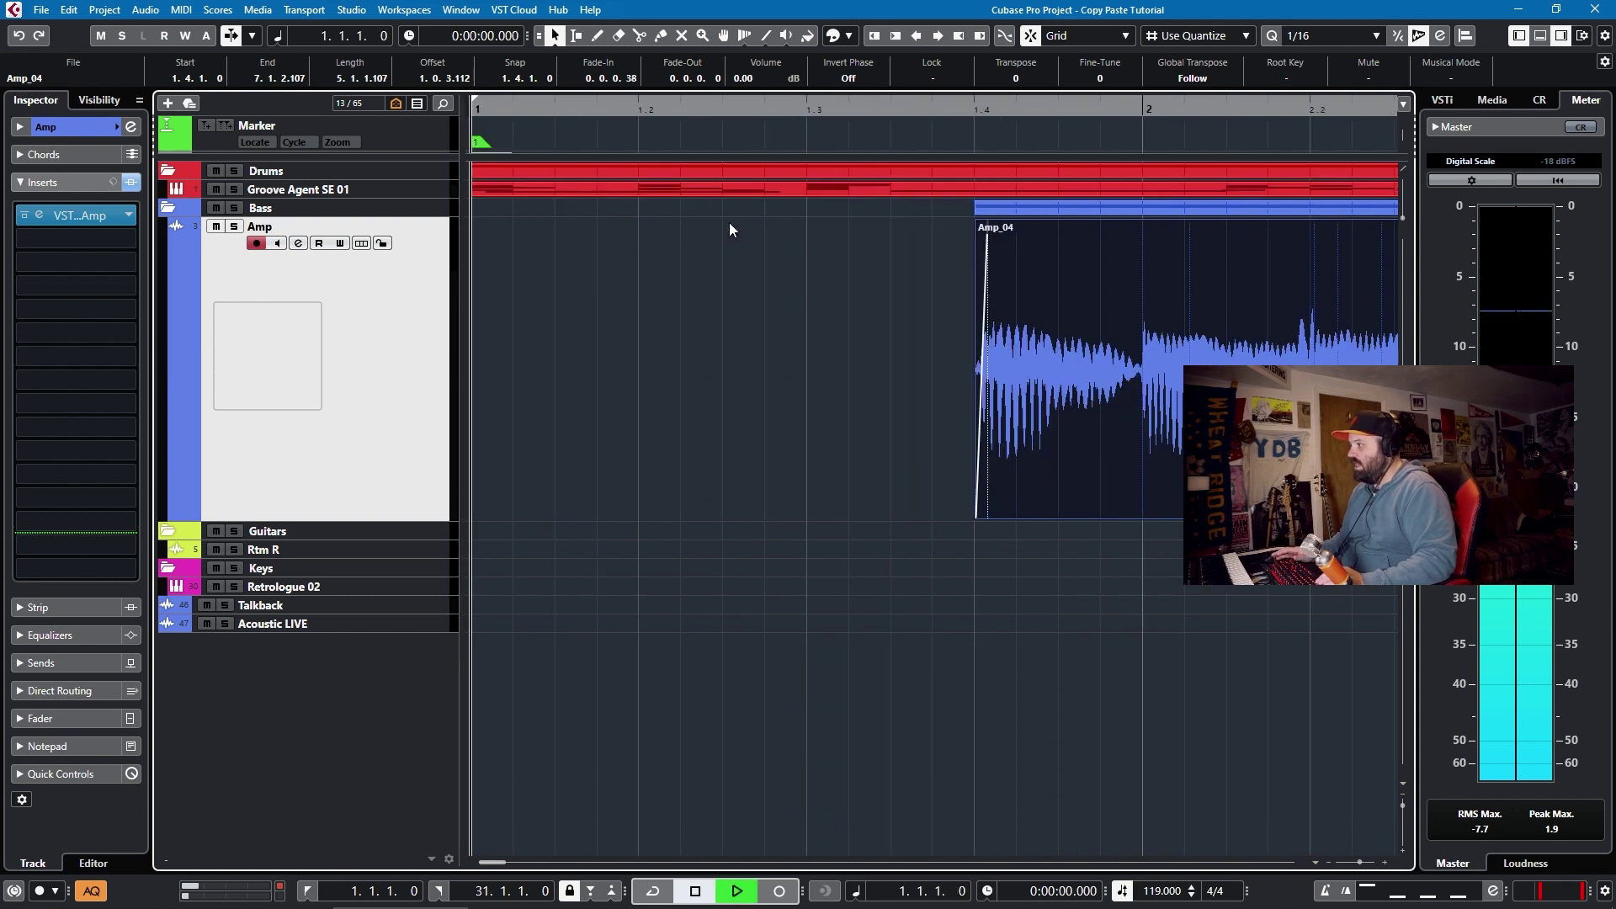
Play back the trimmed Amp_04 bass to check its start.
{"action": "key", "text": "space"}
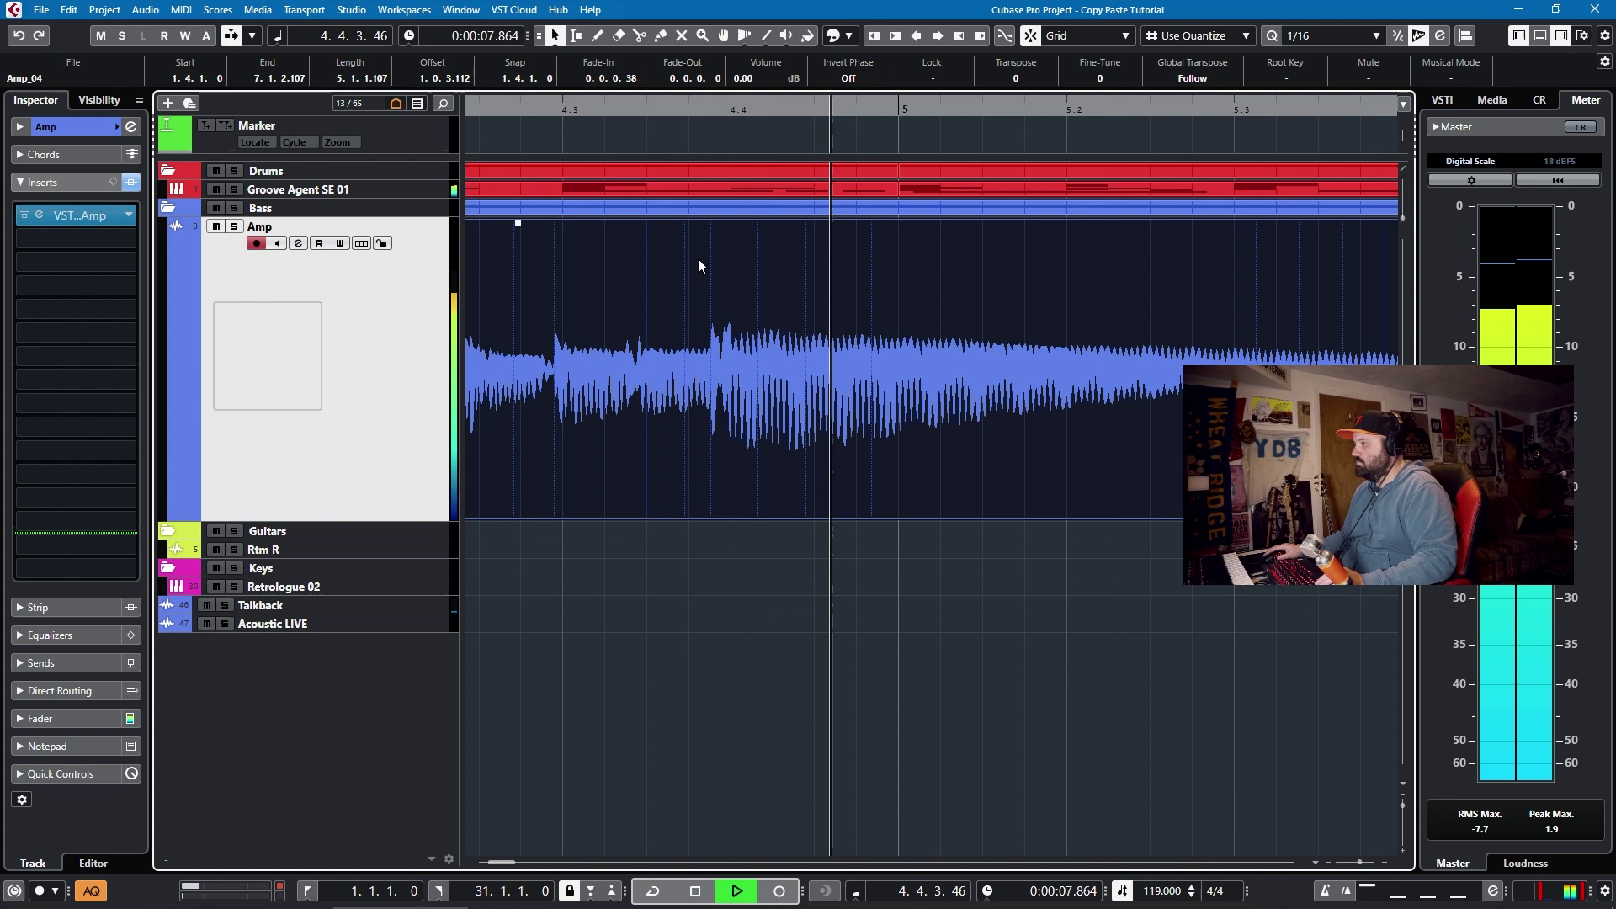
{"action": "key", "text": "space"}
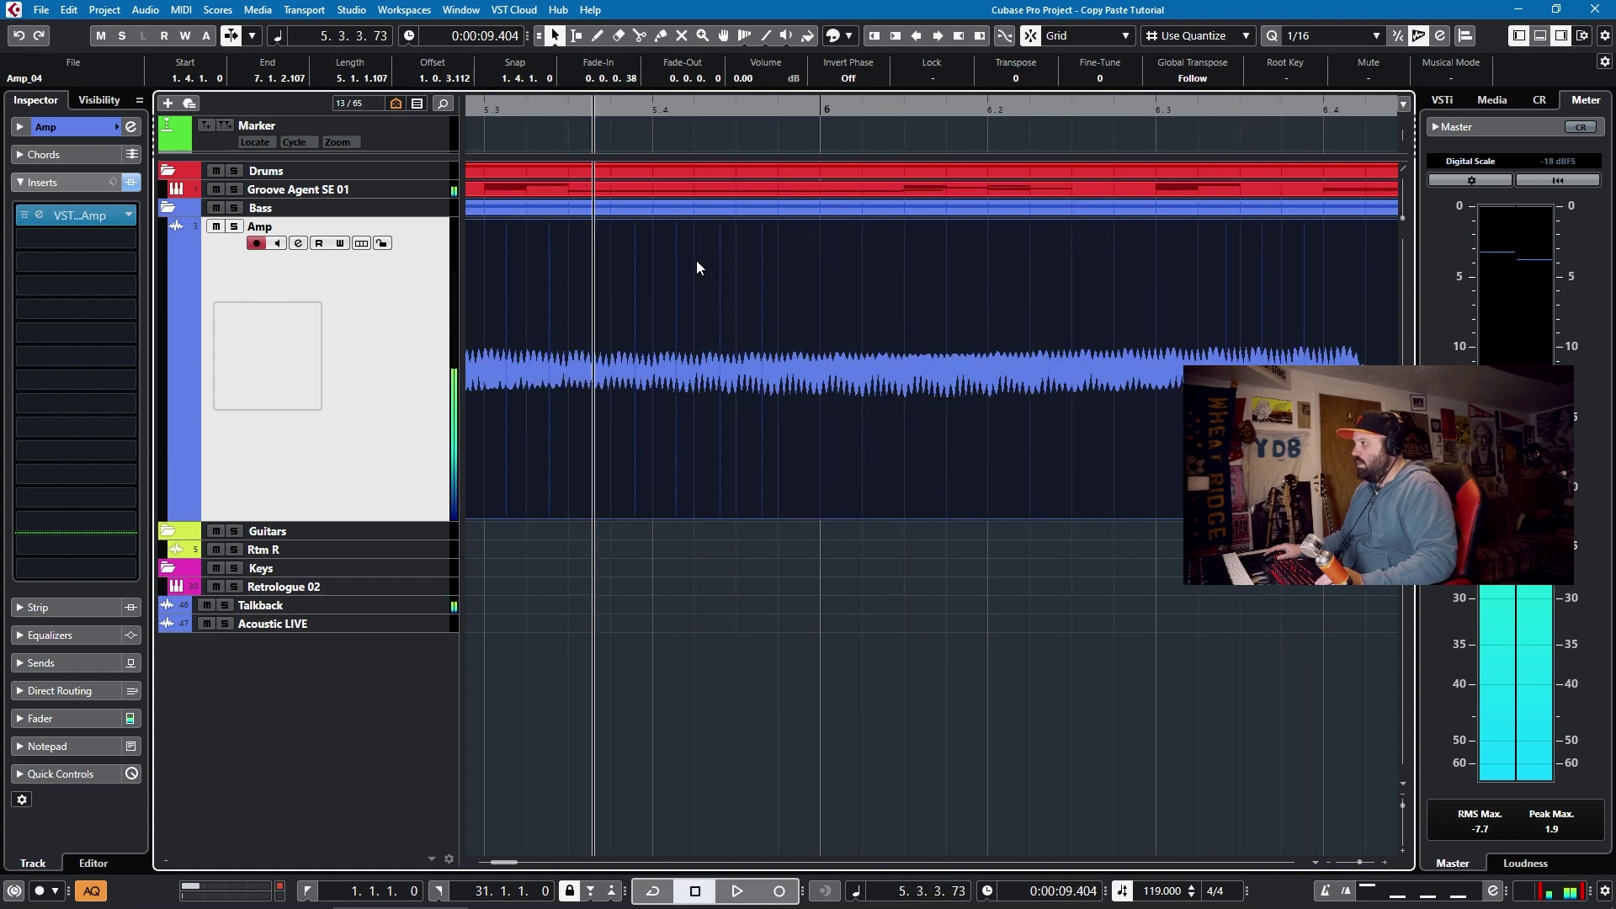
{"action": "scroll", "coordinate": [713, 362], "scroll_direction": "down", "scroll_amount": 2}
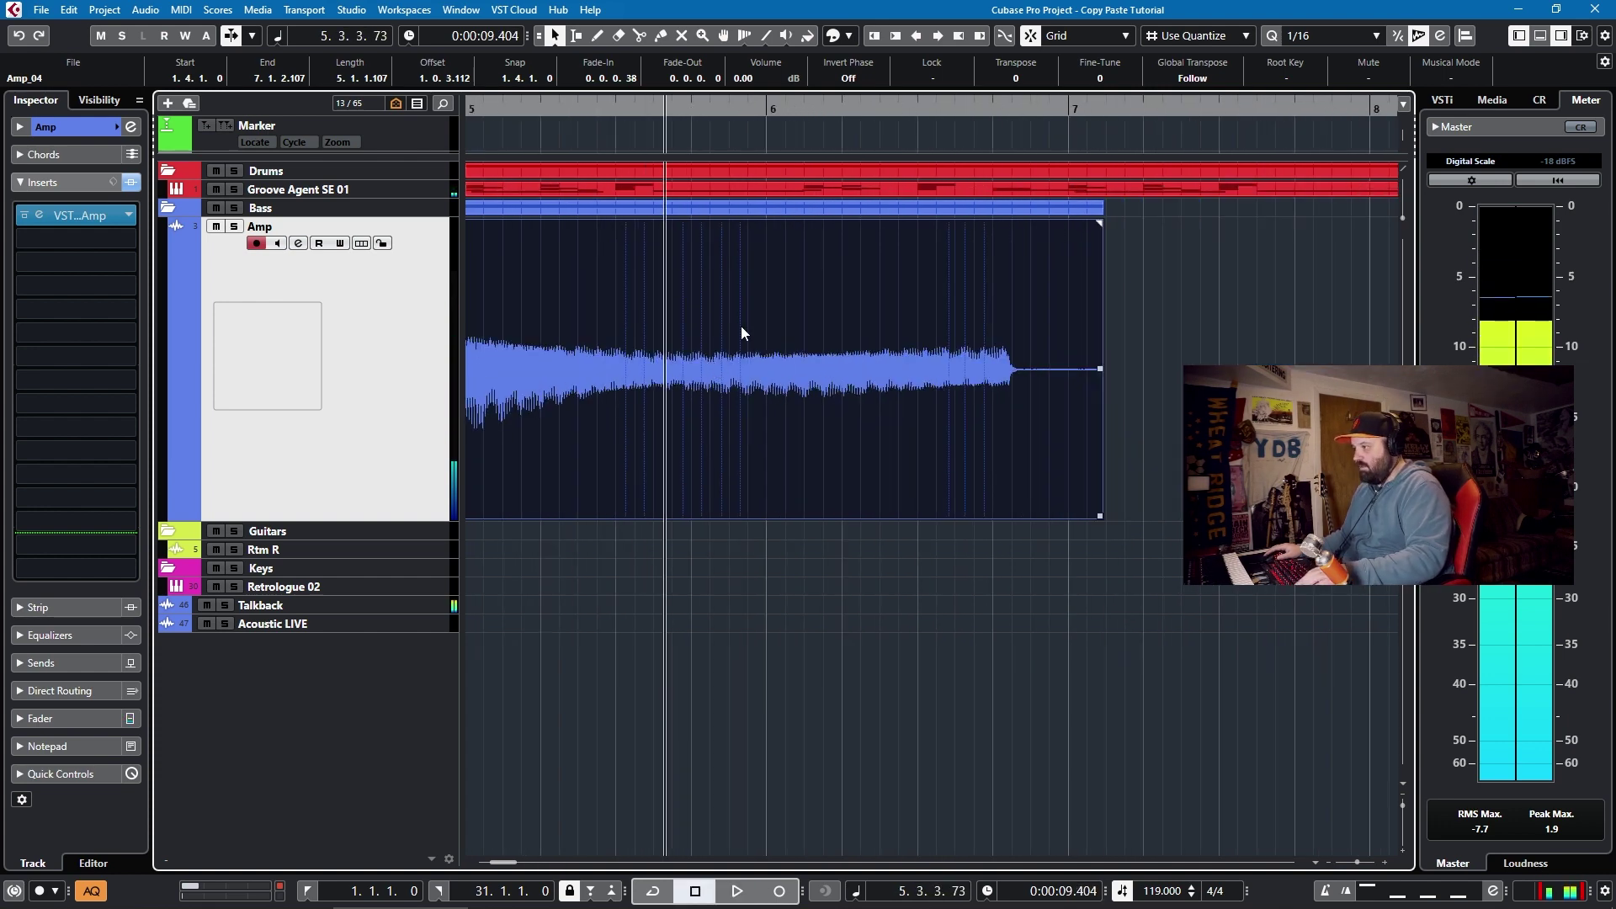
Split Amp_04 at bar 6 and delete the tail after it.
{"action": "key", "text": "3"}
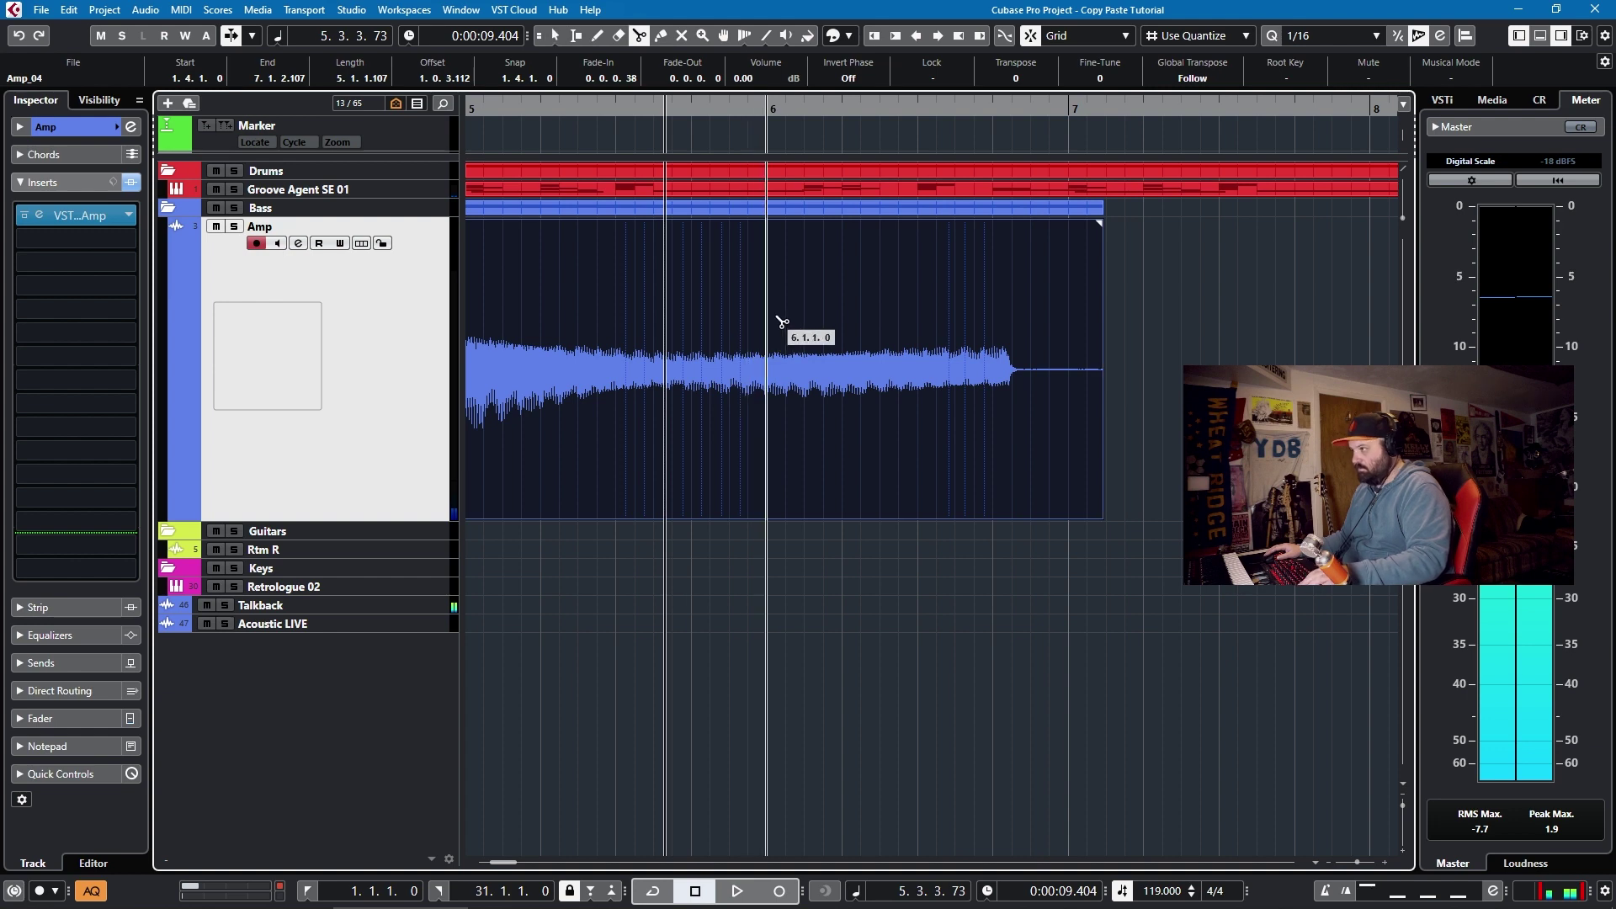
{"action": "left_click", "coordinate": [768, 337]}
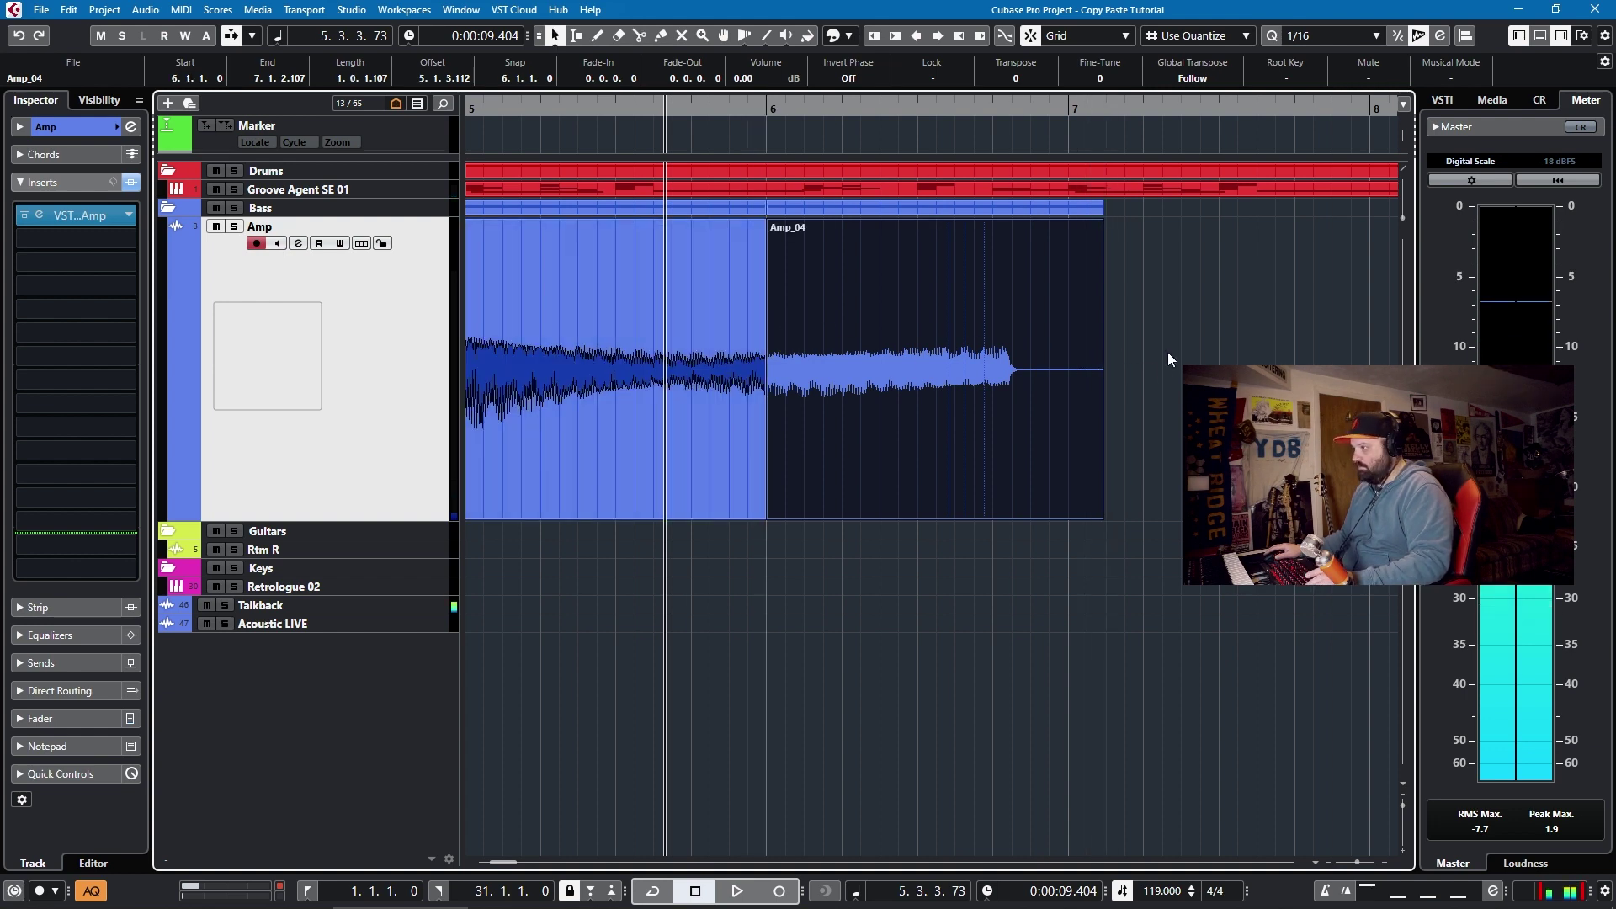
{"action": "left_click", "coordinate": [909, 357]}
{"action": "key", "text": "Delete"}
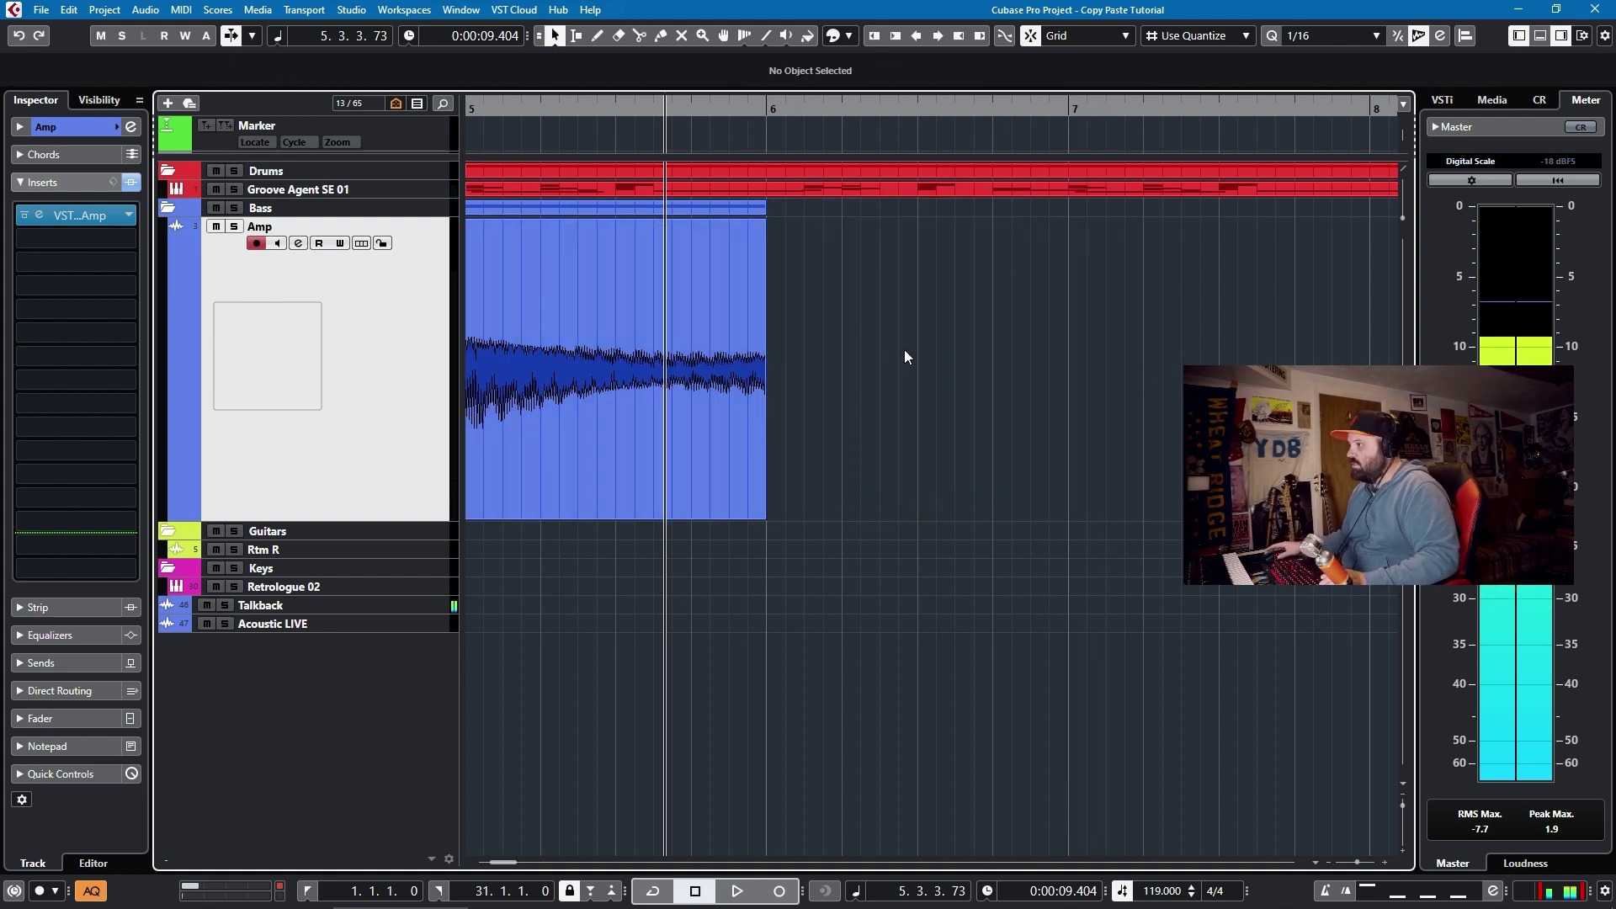
{"action": "scroll", "coordinate": [733, 325], "scroll_direction": "up", "scroll_amount": 3}
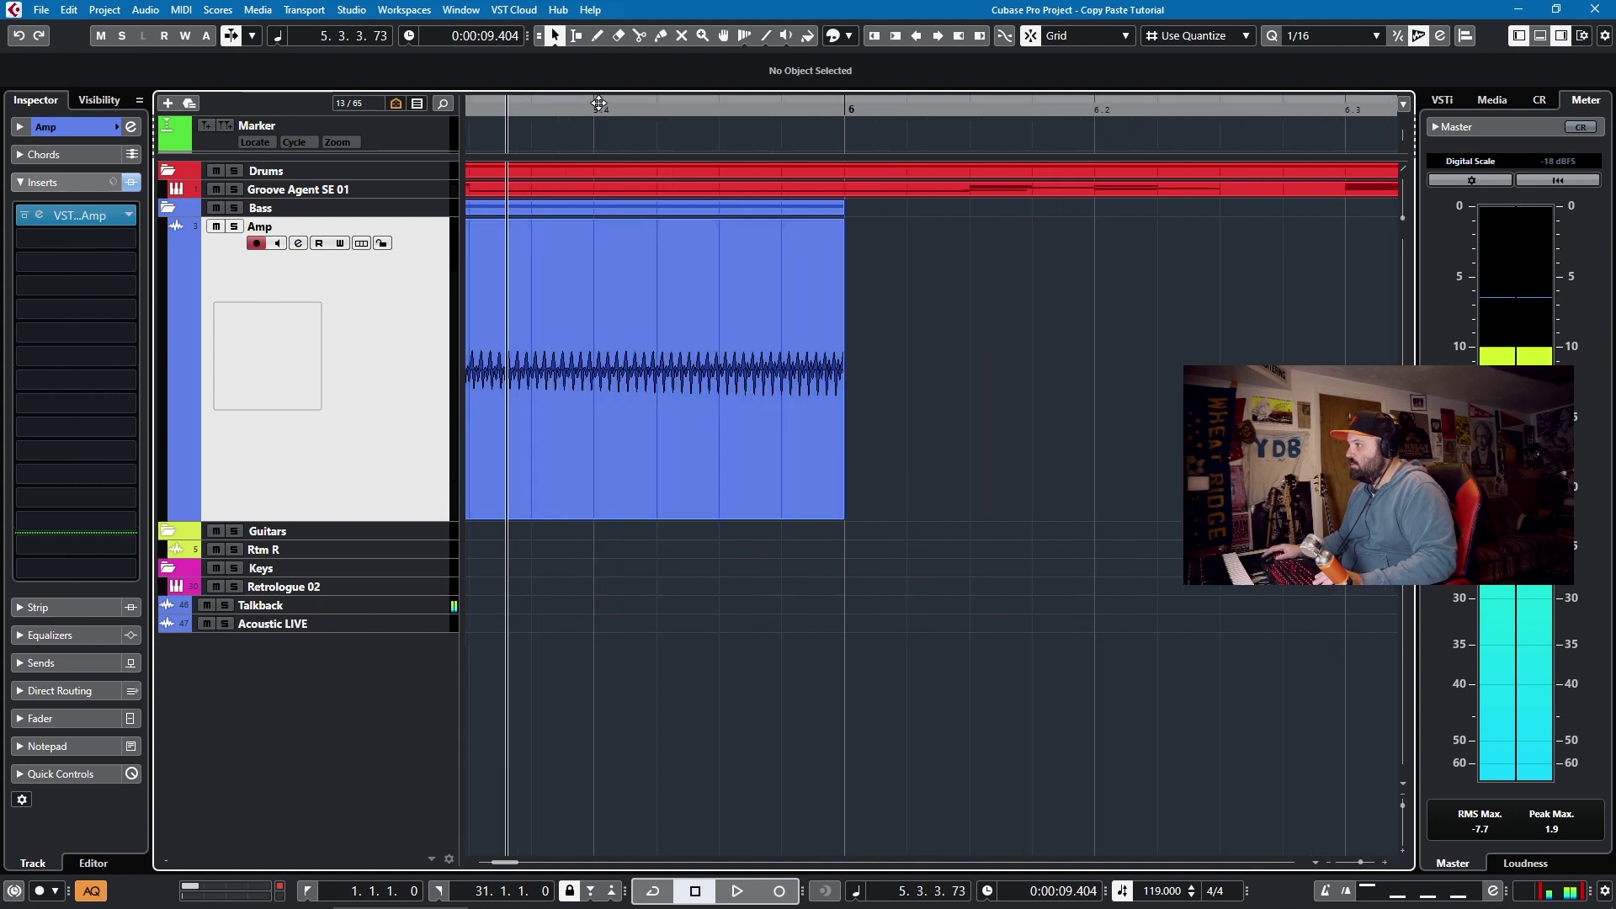
Copy Amp_04 via Edit > Copy, paste it at 5.4.1.0, then rewind to the project start.
{"action": "scroll", "coordinate": [736, 289], "scroll_direction": "down", "scroll_amount": 3}
{"action": "scroll", "coordinate": [737, 341], "scroll_direction": "left", "scroll_amount": 3}
{"action": "left_click", "coordinate": [739, 341]}
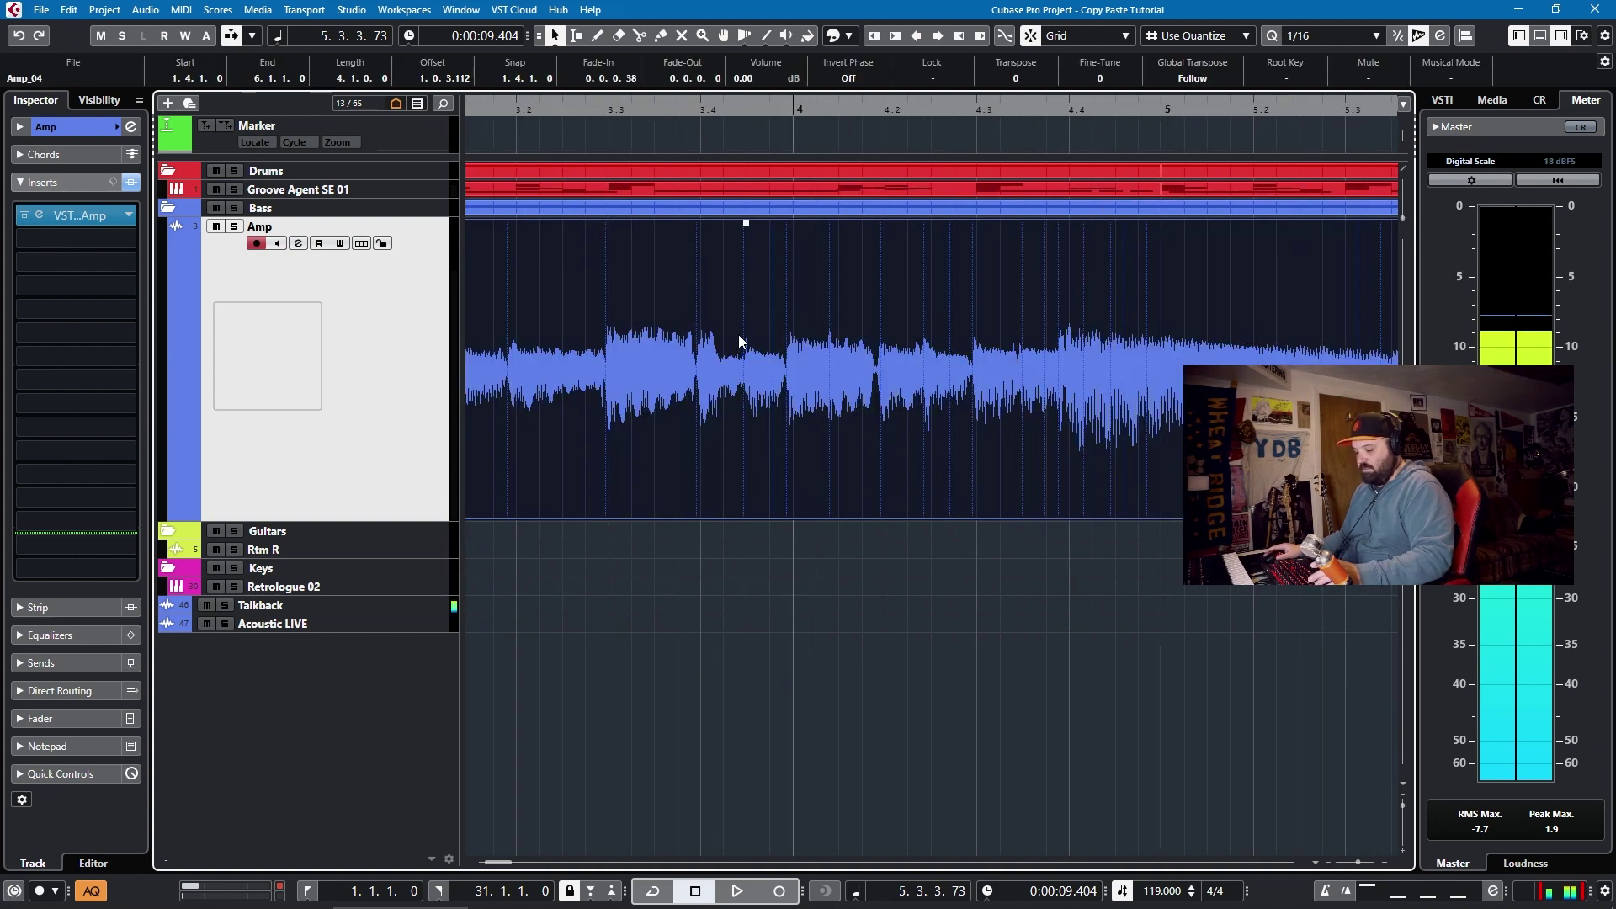
{"action": "scroll", "coordinate": [740, 328], "scroll_direction": "down", "scroll_amount": 3}
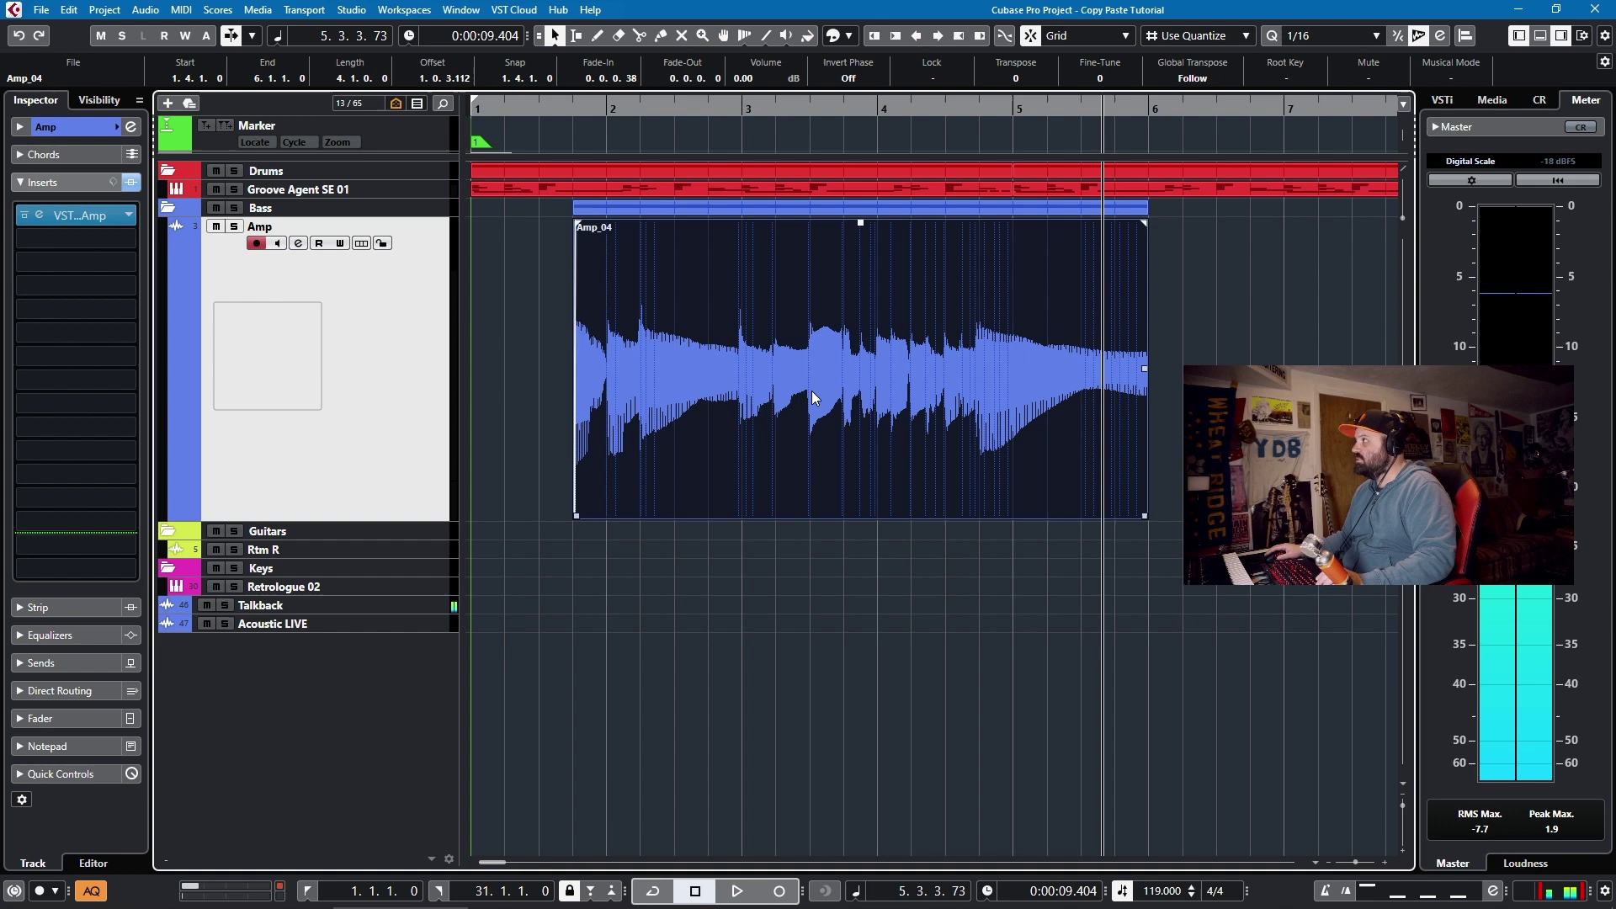
{"action": "left_click", "coordinate": [69, 9]}
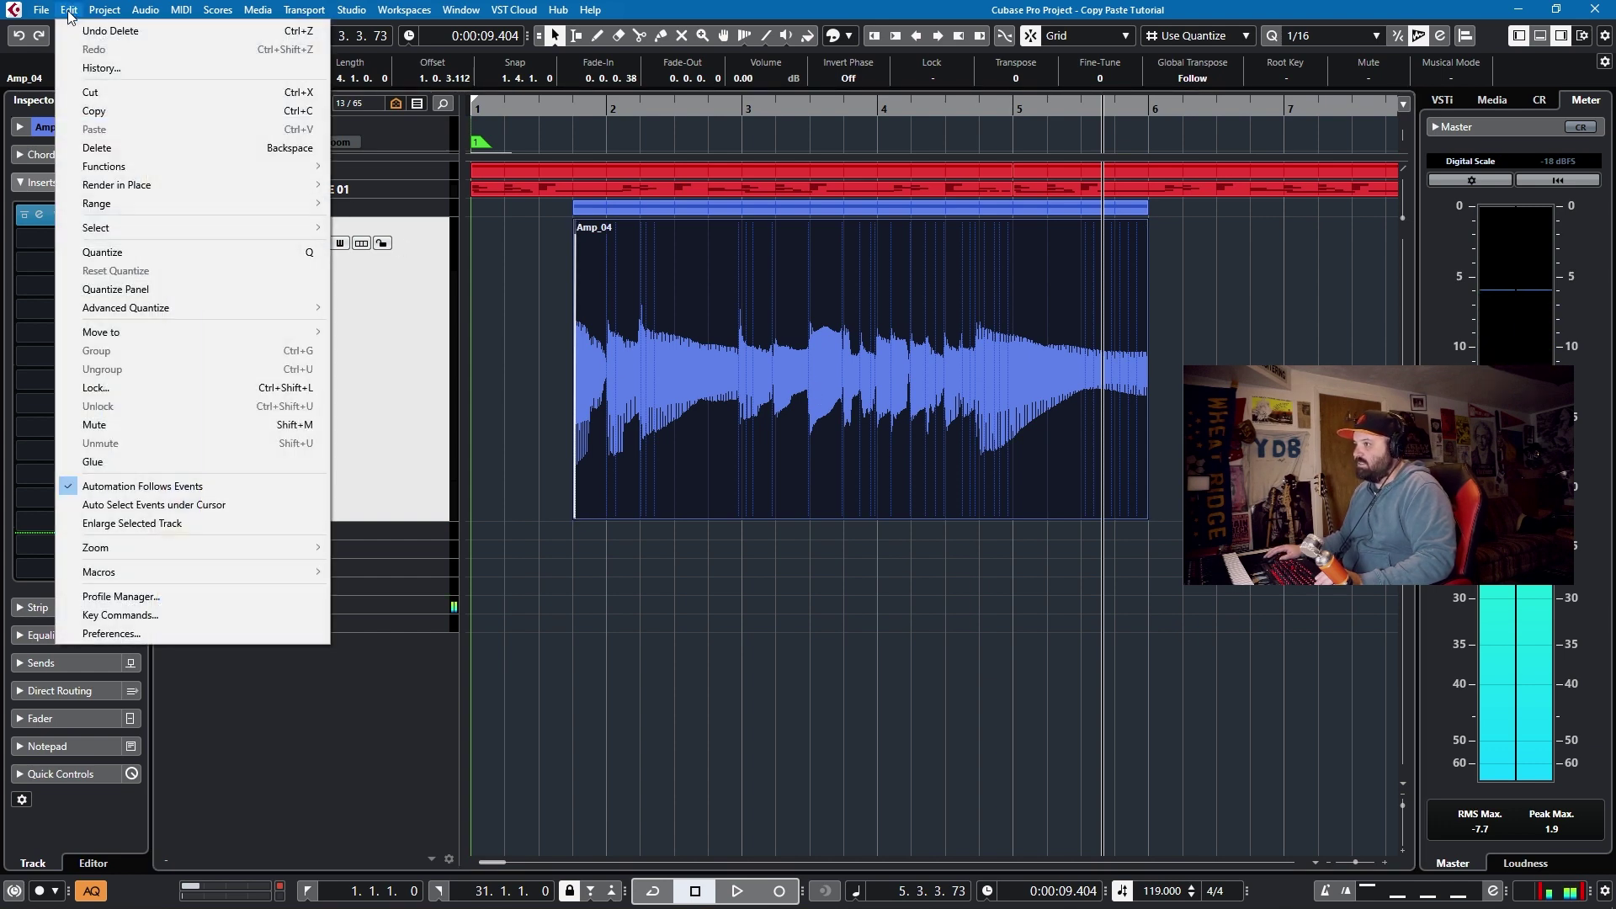
{"action": "left_click", "coordinate": [125, 117]}
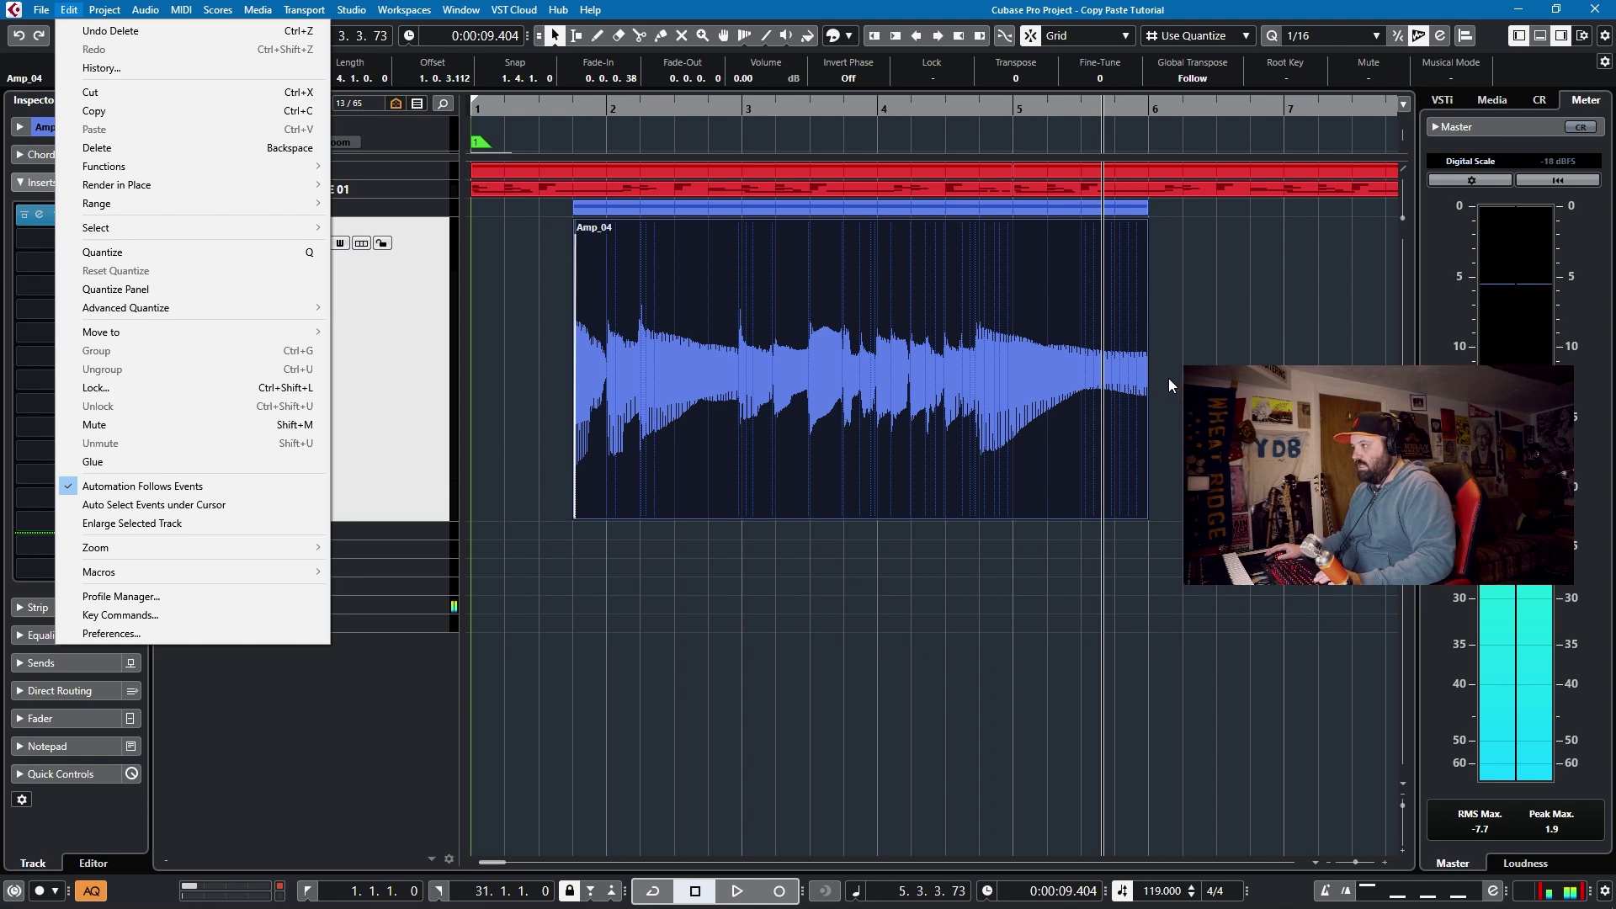
{"action": "left_click", "coordinate": [729, 311]}
{"action": "left_click", "coordinate": [729, 312]}
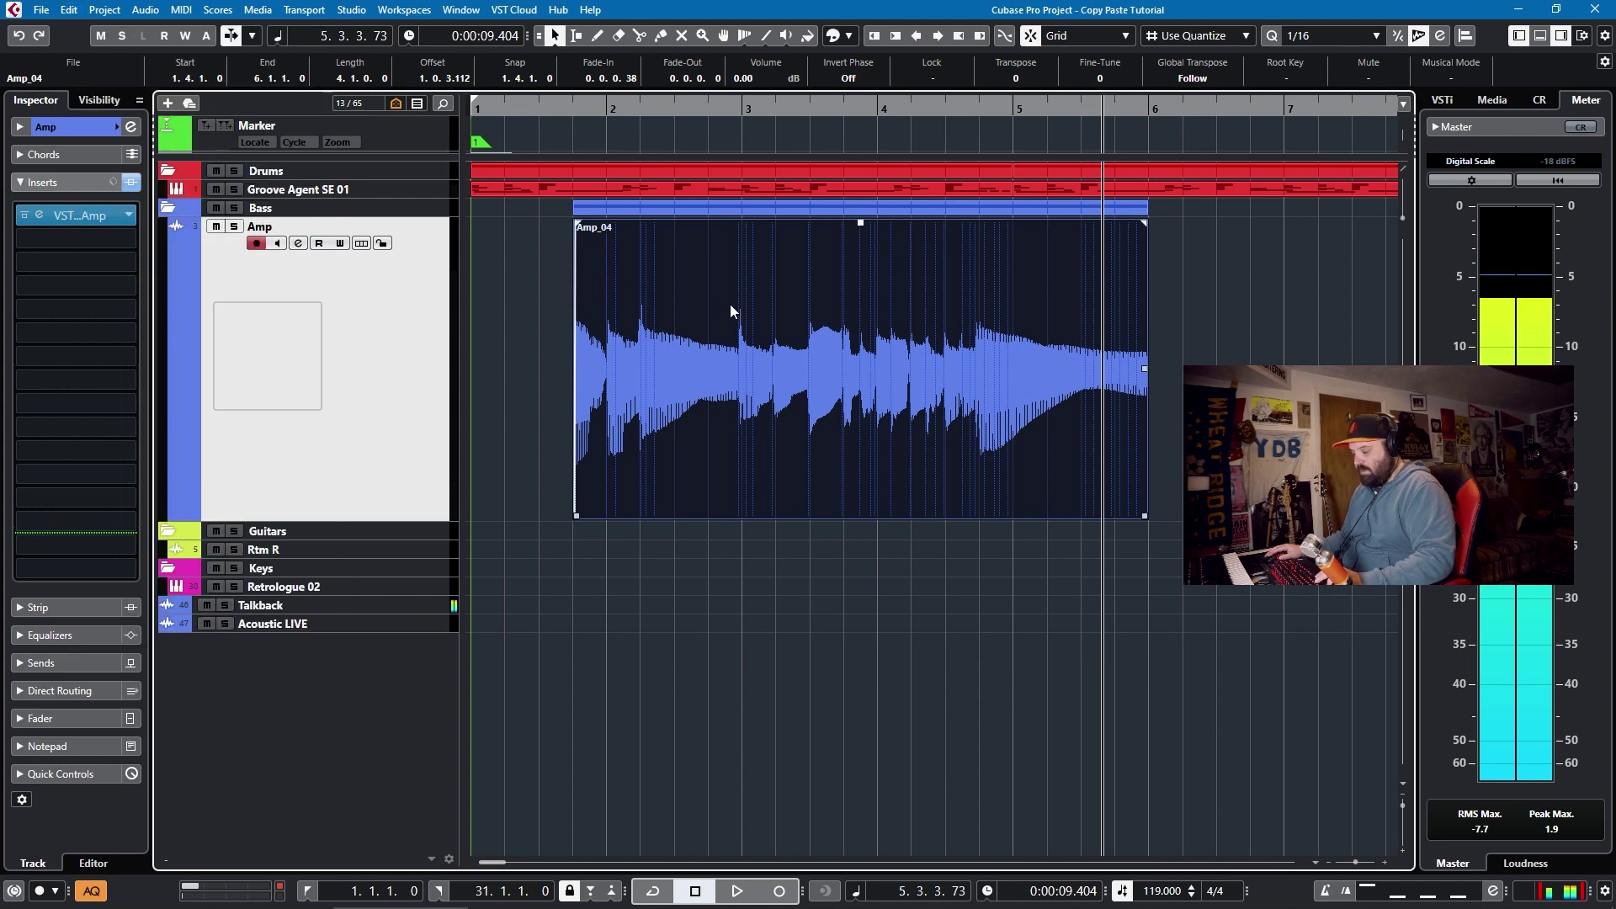
{"action": "scroll", "coordinate": [1079, 330], "scroll_direction": "up", "scroll_amount": 5}
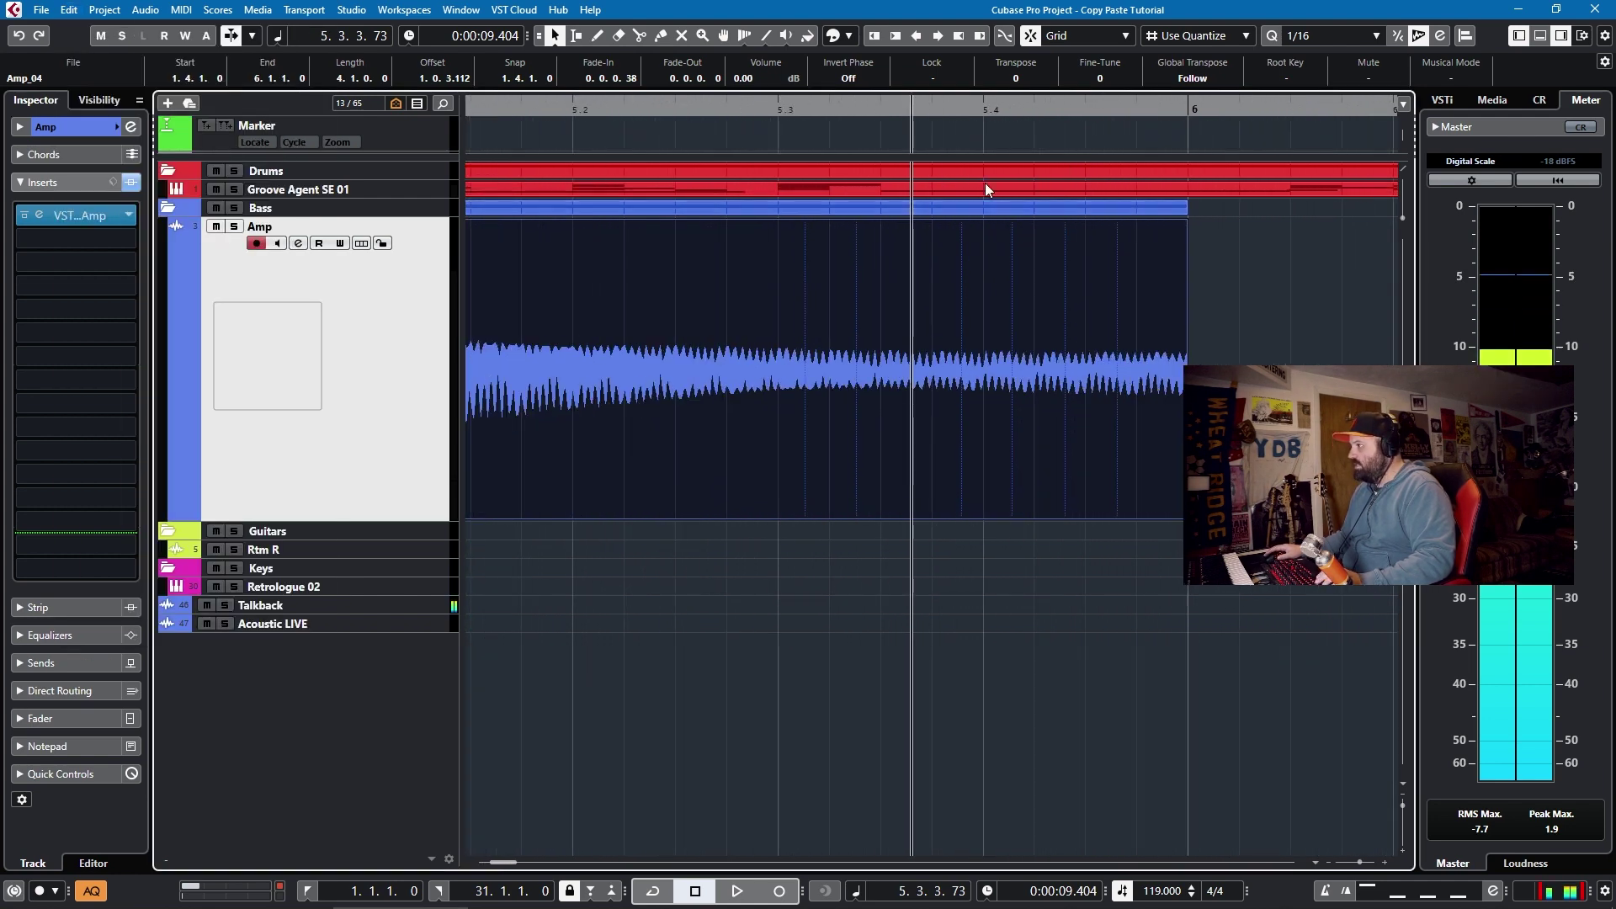
{"action": "left_click", "coordinate": [983, 113]}
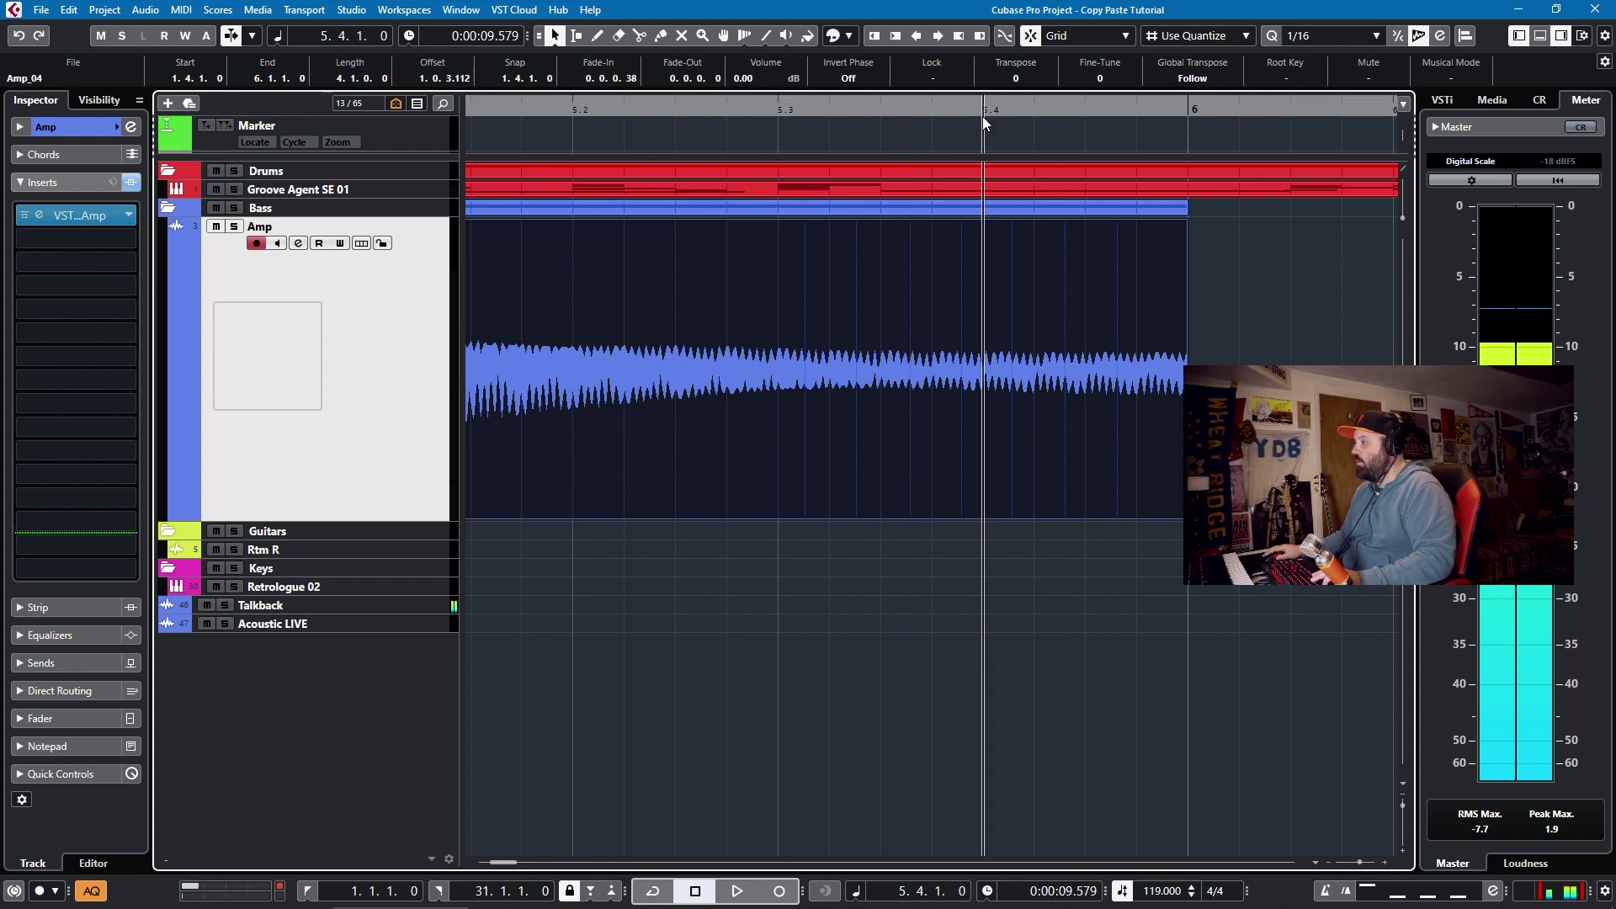
{"action": "key", "text": "ctrl+v"}
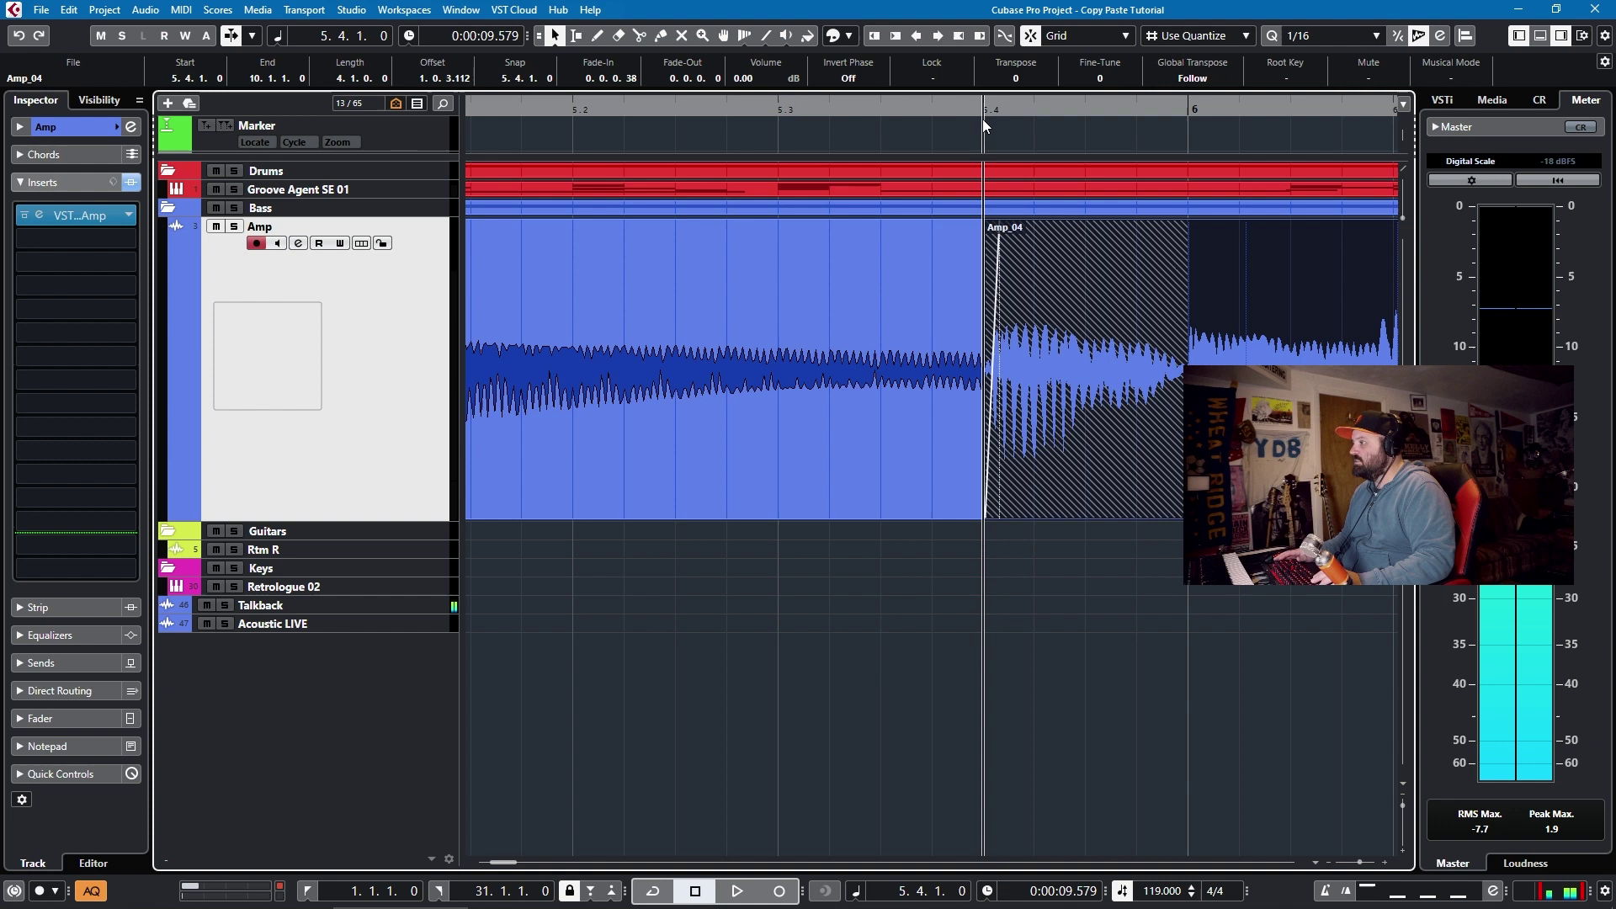
{"action": "key", "text": "KP_Subtract"}
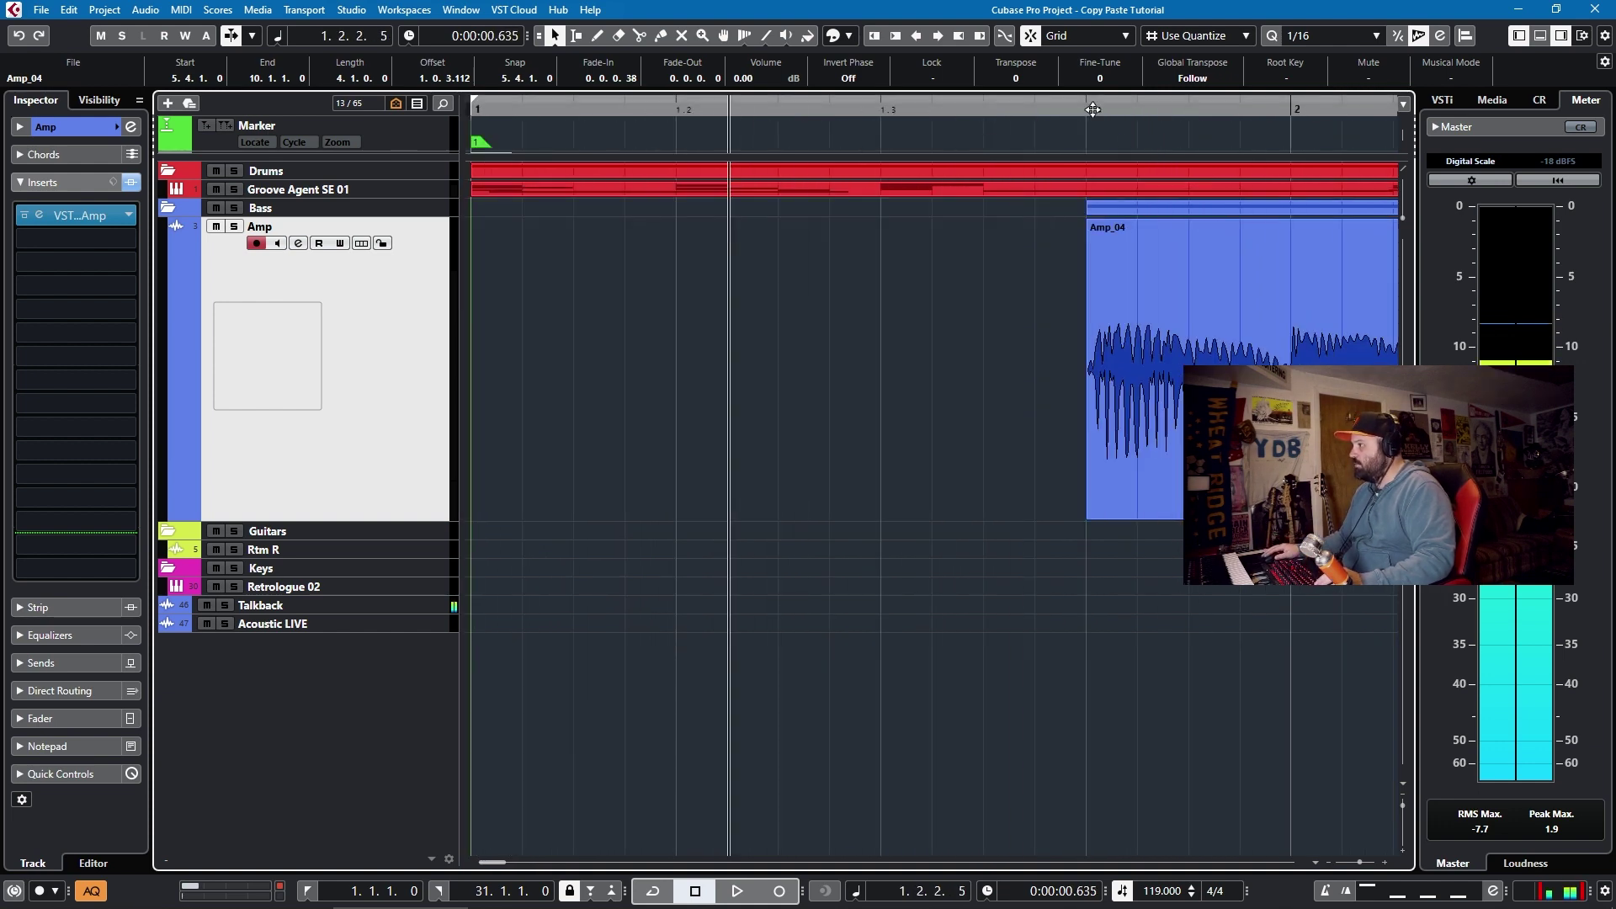
{"action": "key", "text": "space"}
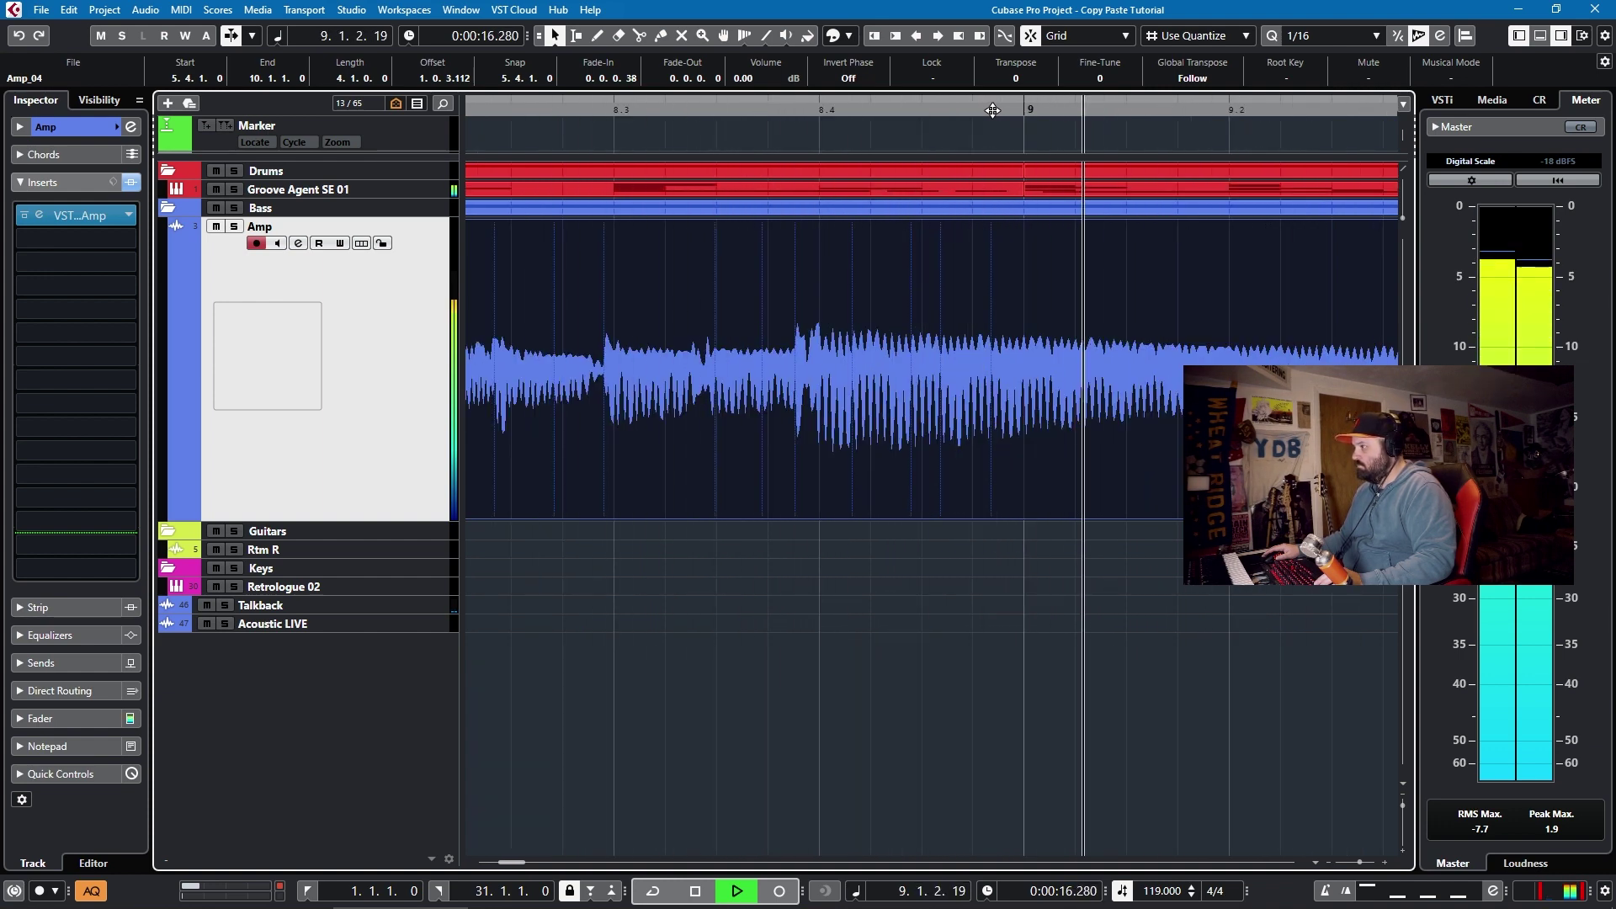
{"action": "key", "text": "space"}
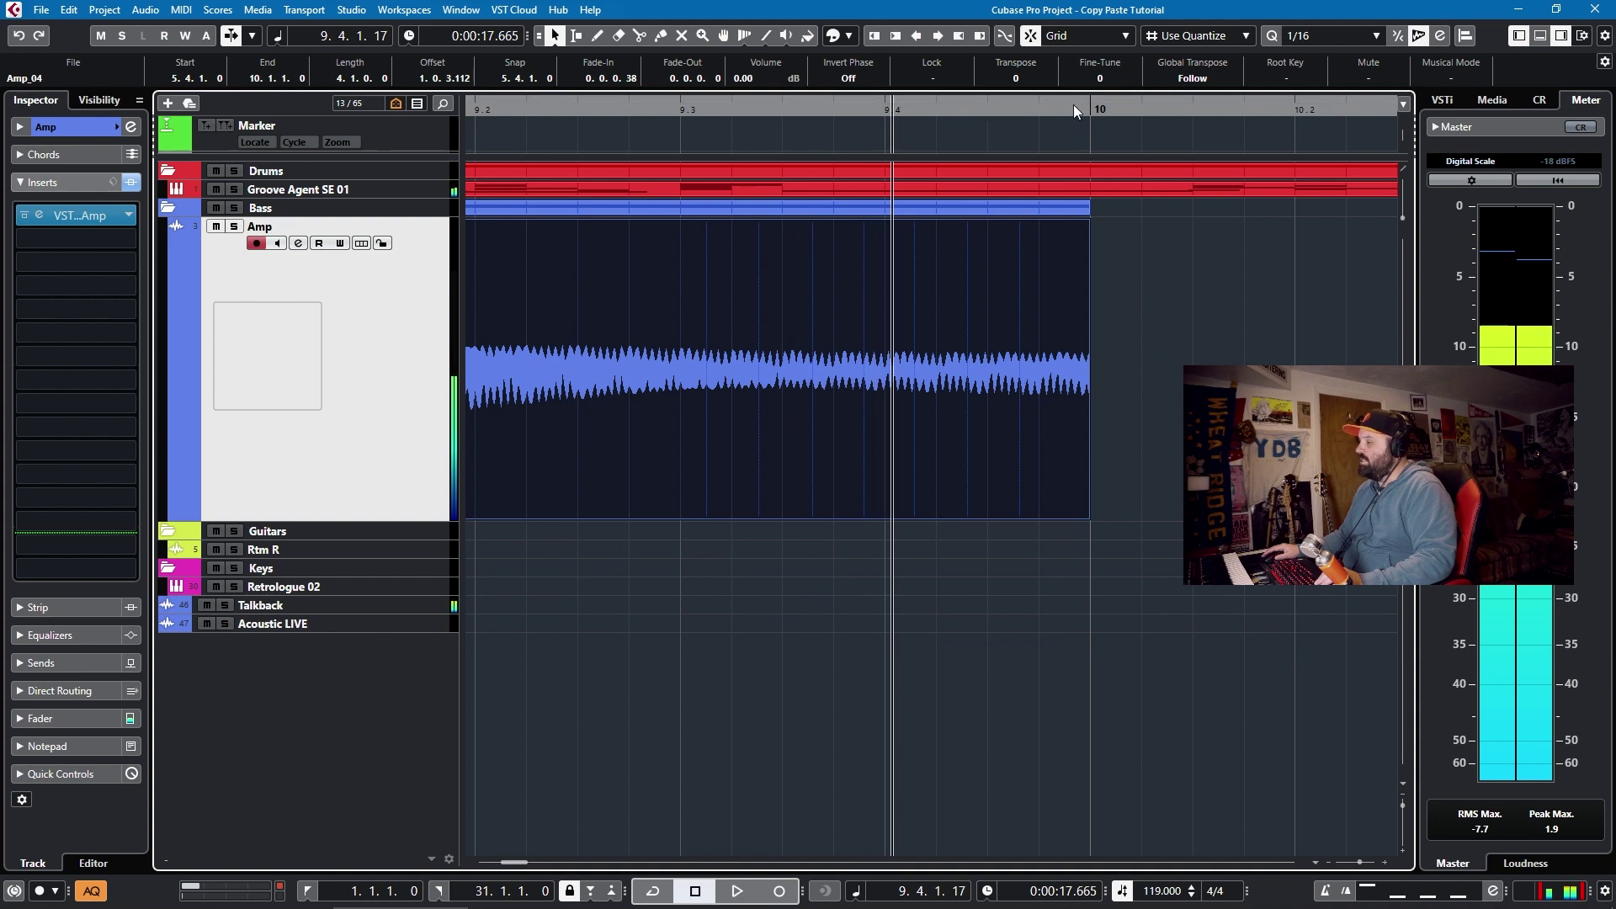
Duplicate Amp_04 to start at 9.4.1.0, then play the arrangement back from the start.
{"action": "scroll", "coordinate": [882, 206], "scroll_direction": "down", "scroll_amount": 5}
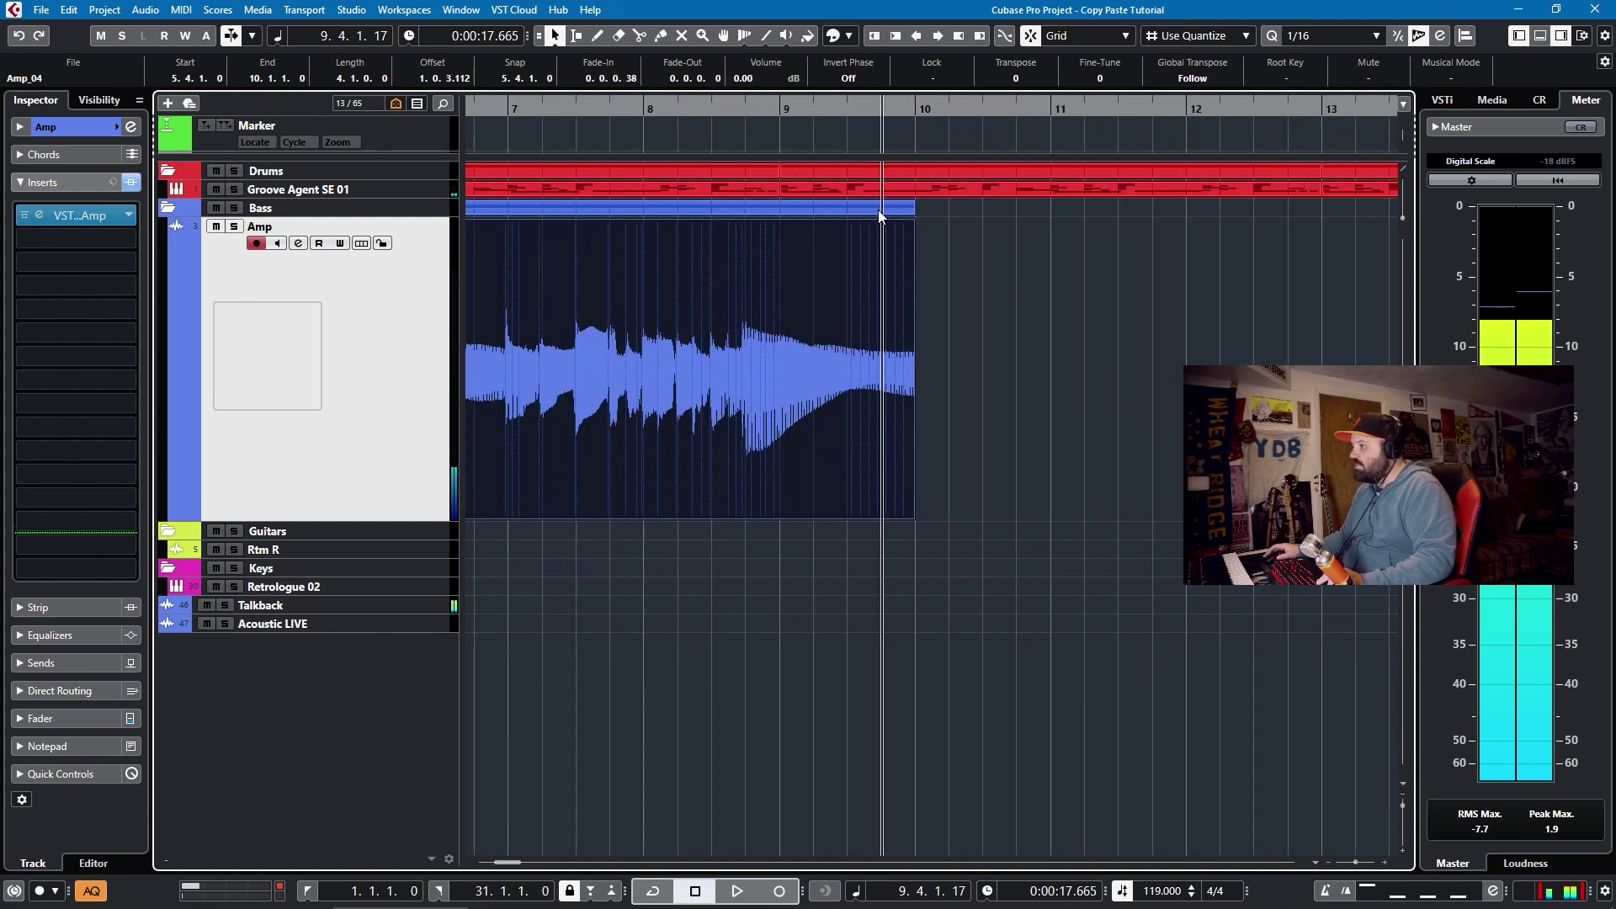
{"action": "scroll", "coordinate": [881, 209], "scroll_direction": "left", "scroll_amount": 4}
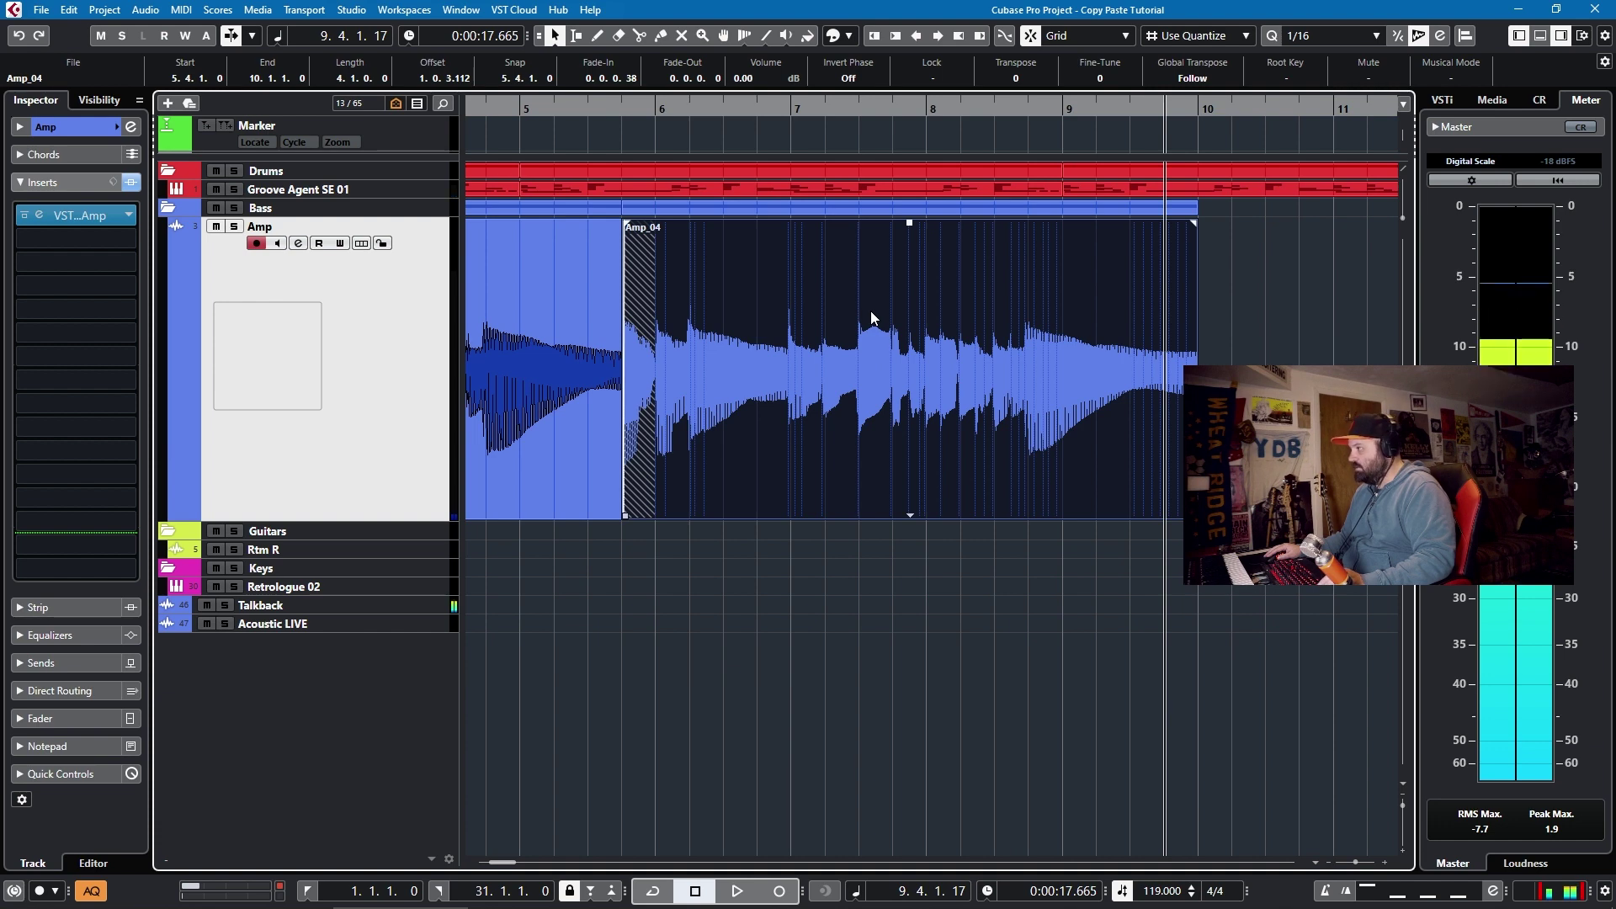
{"action": "left_click_drag", "start_coordinate": [870, 311], "coordinate": [1184, 306]}
{"action": "key", "text": "KP_Subtract"}
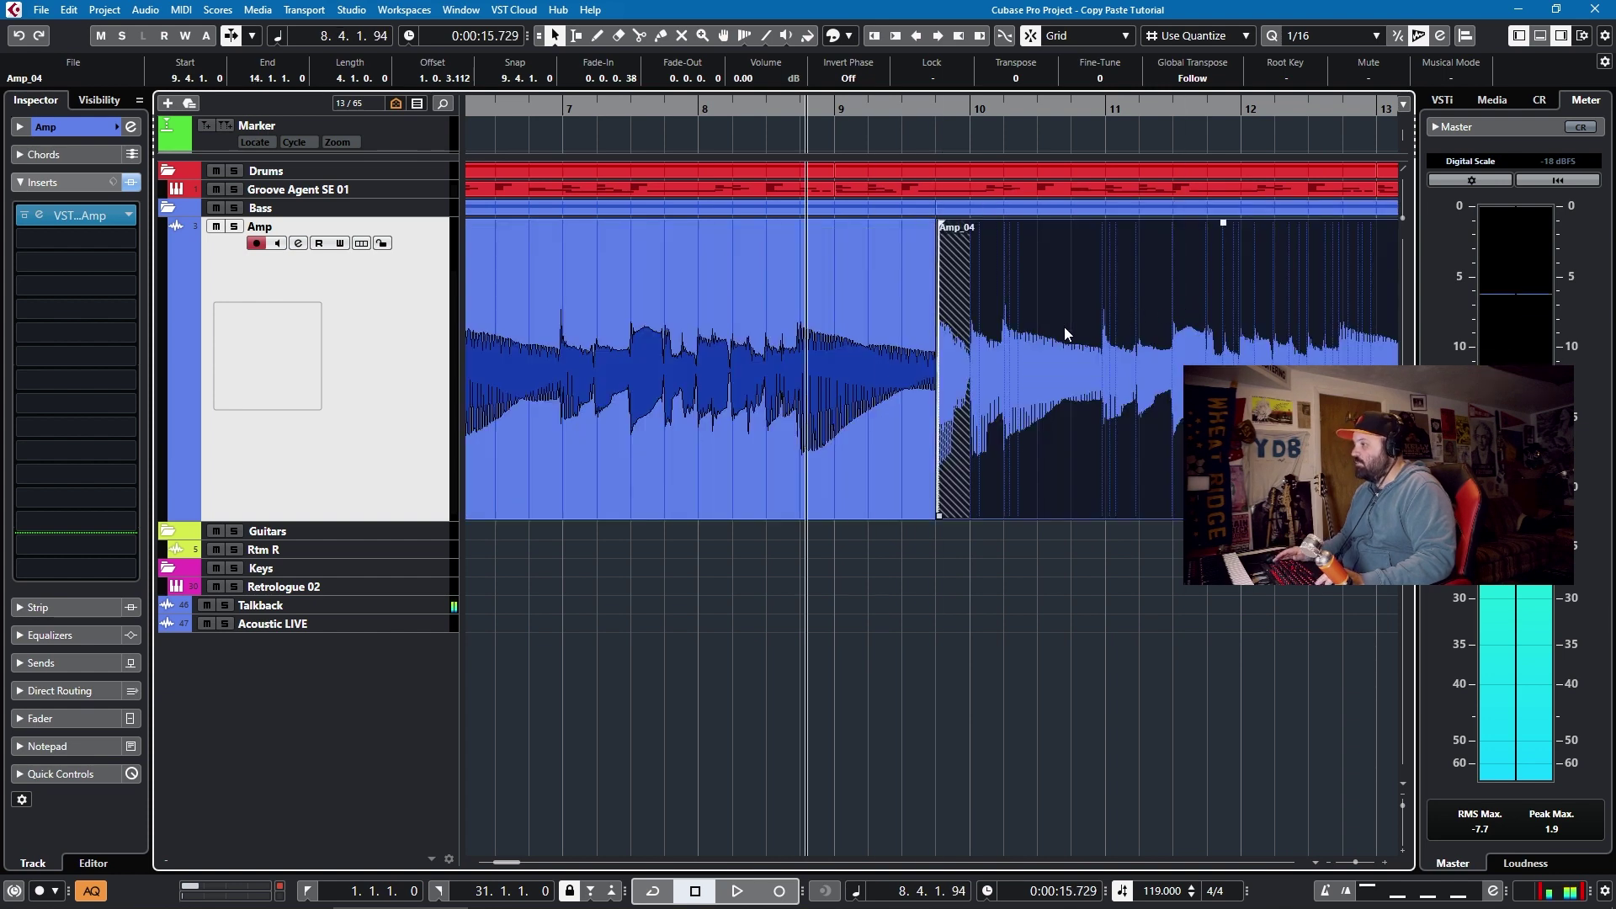
{"action": "key", "text": "space"}
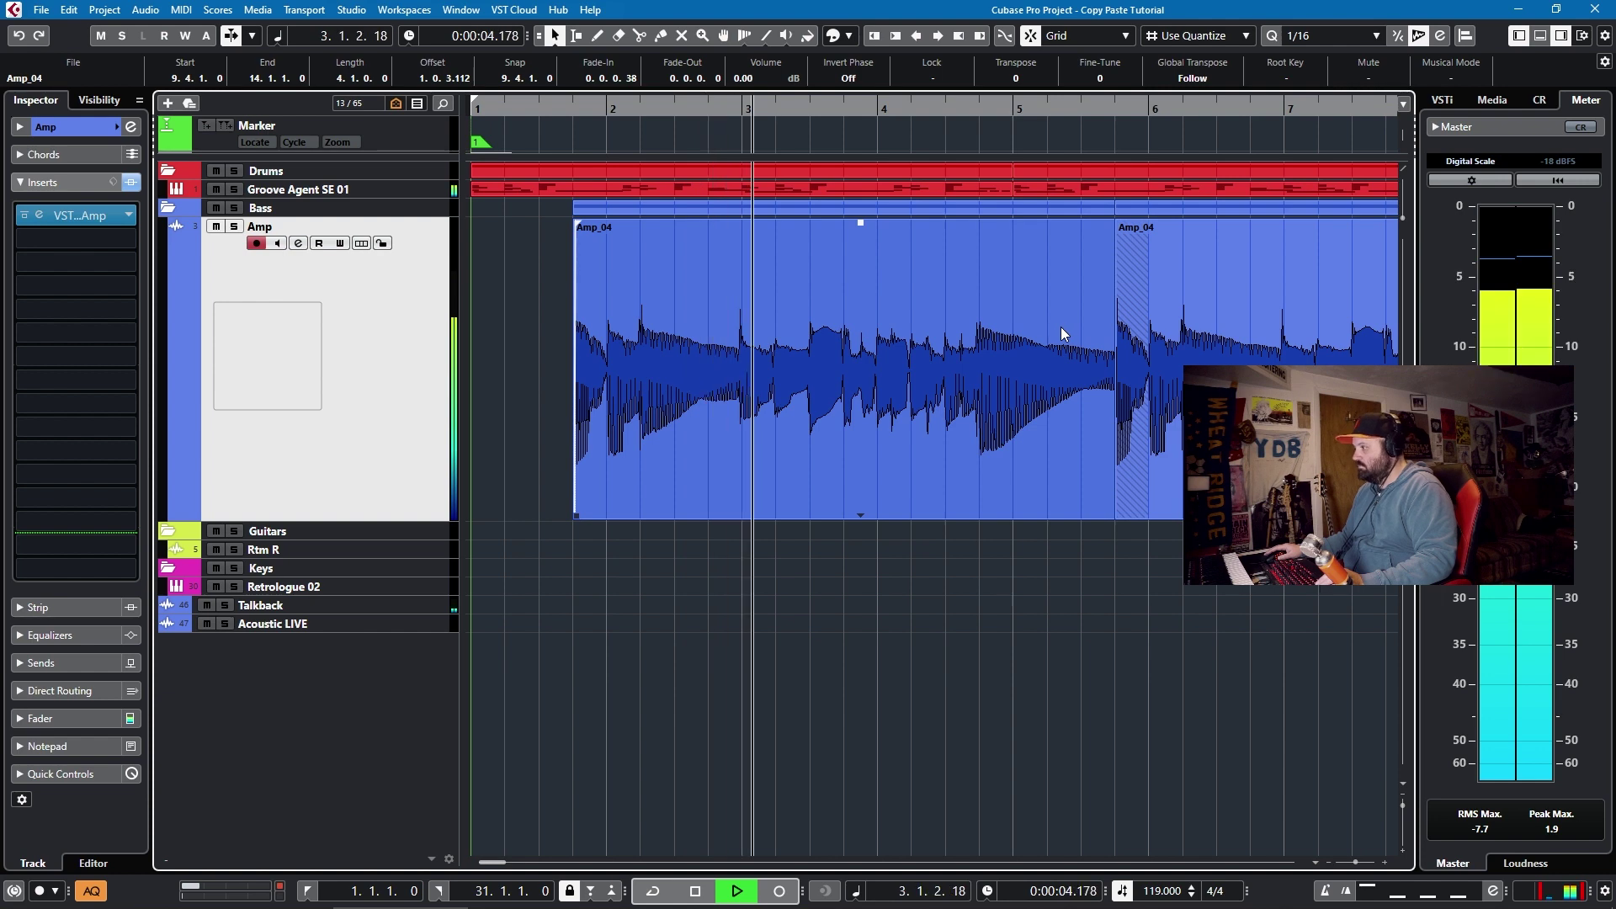
{"action": "key", "text": "g"}
{"action": "key", "text": "g"}
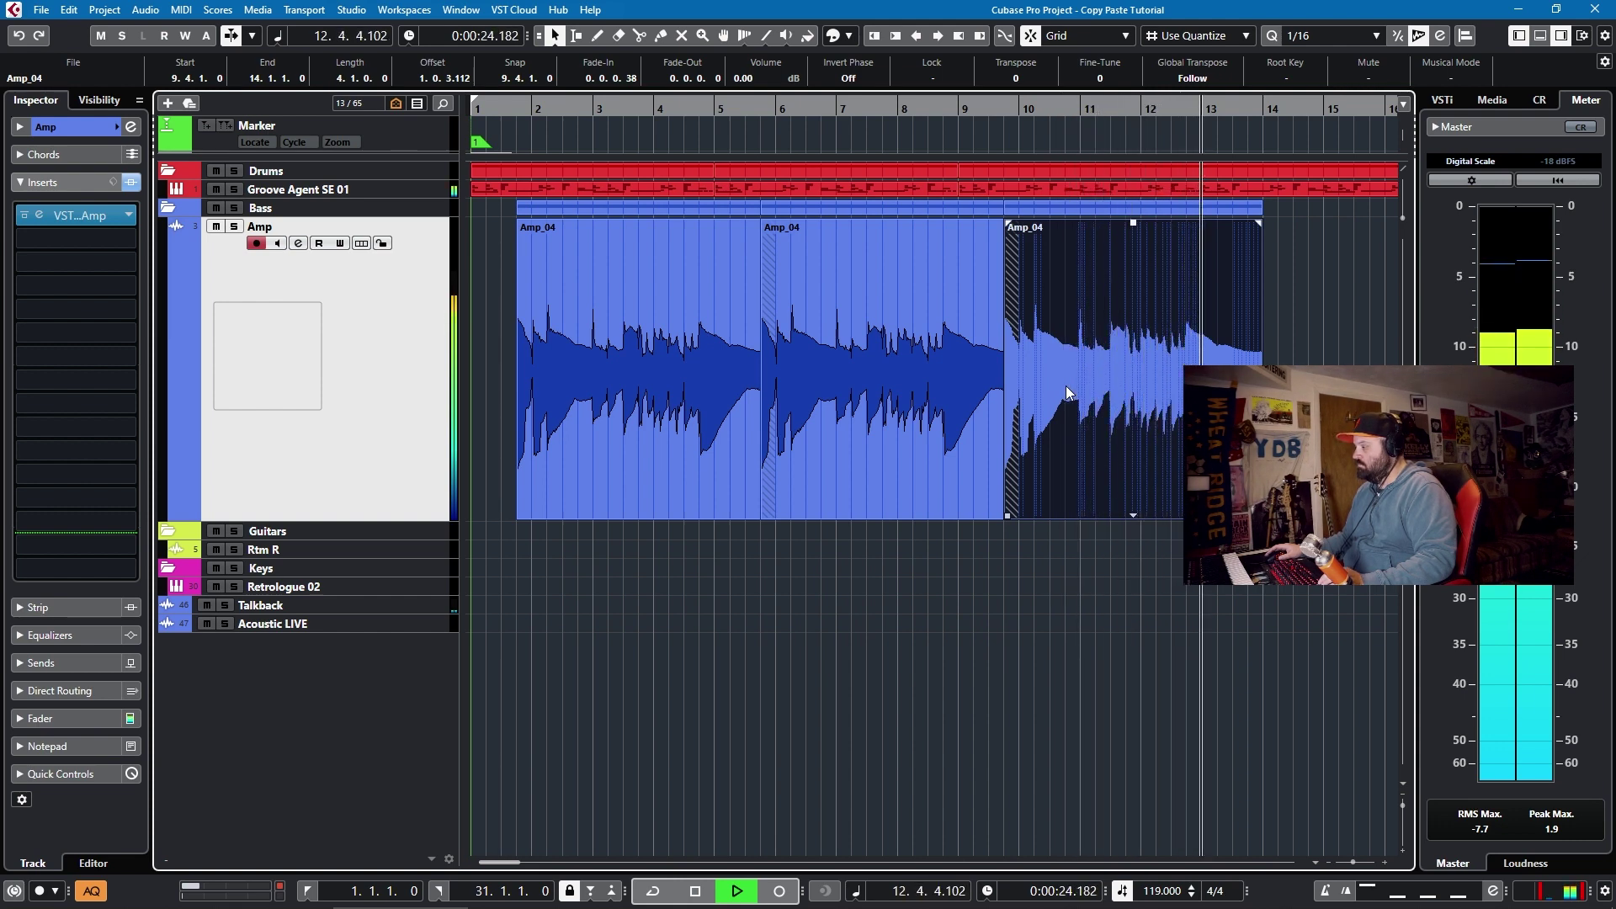
Stop playback and paste Amp_04 copies at 13.4.1 and 17.4.1.
{"action": "key", "text": "space"}
{"action": "scroll", "coordinate": [1066, 386], "scroll_direction": "up", "scroll_amount": 5}
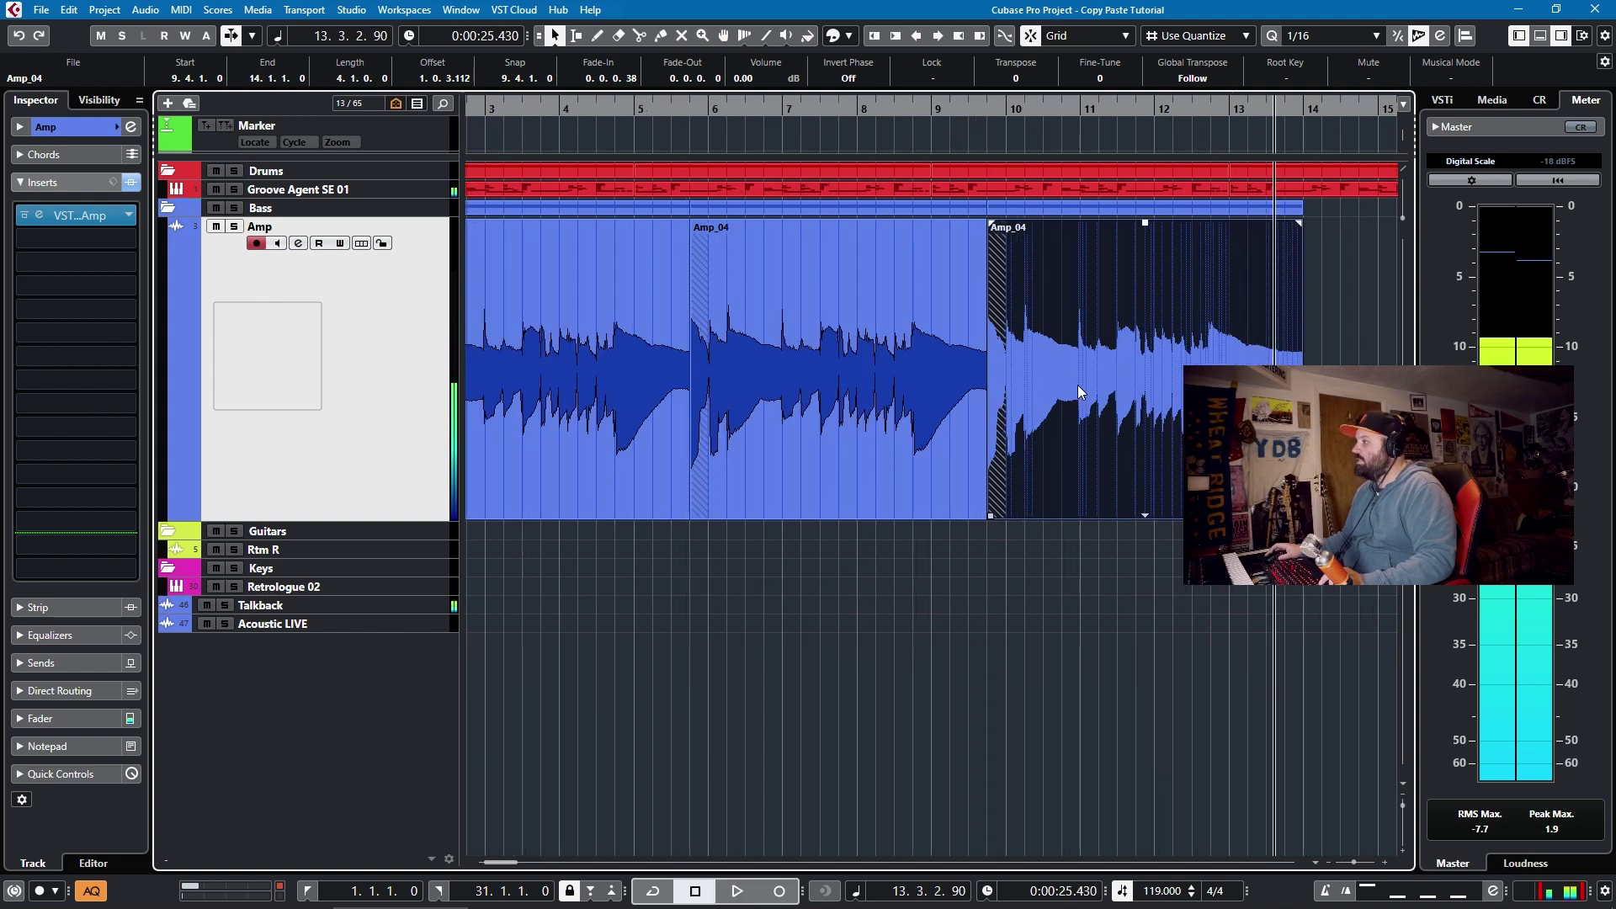
{"action": "scroll", "coordinate": [796, 357], "scroll_direction": "up", "scroll_amount": 4}
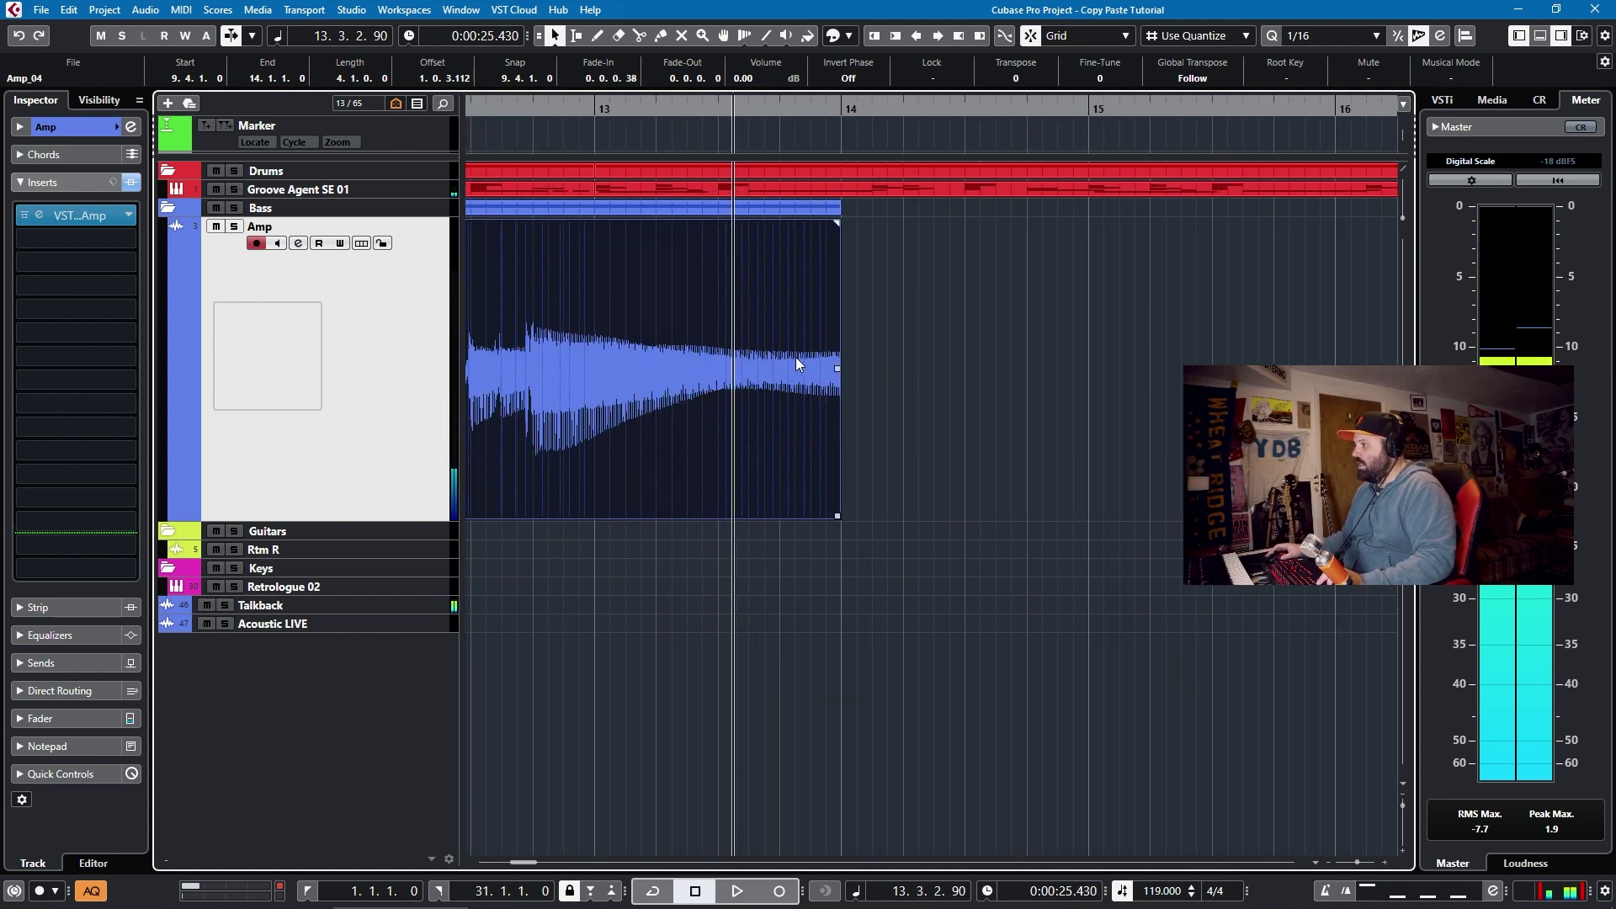
{"action": "left_click", "coordinate": [765, 107]}
{"action": "key", "text": "ctrl+v"}
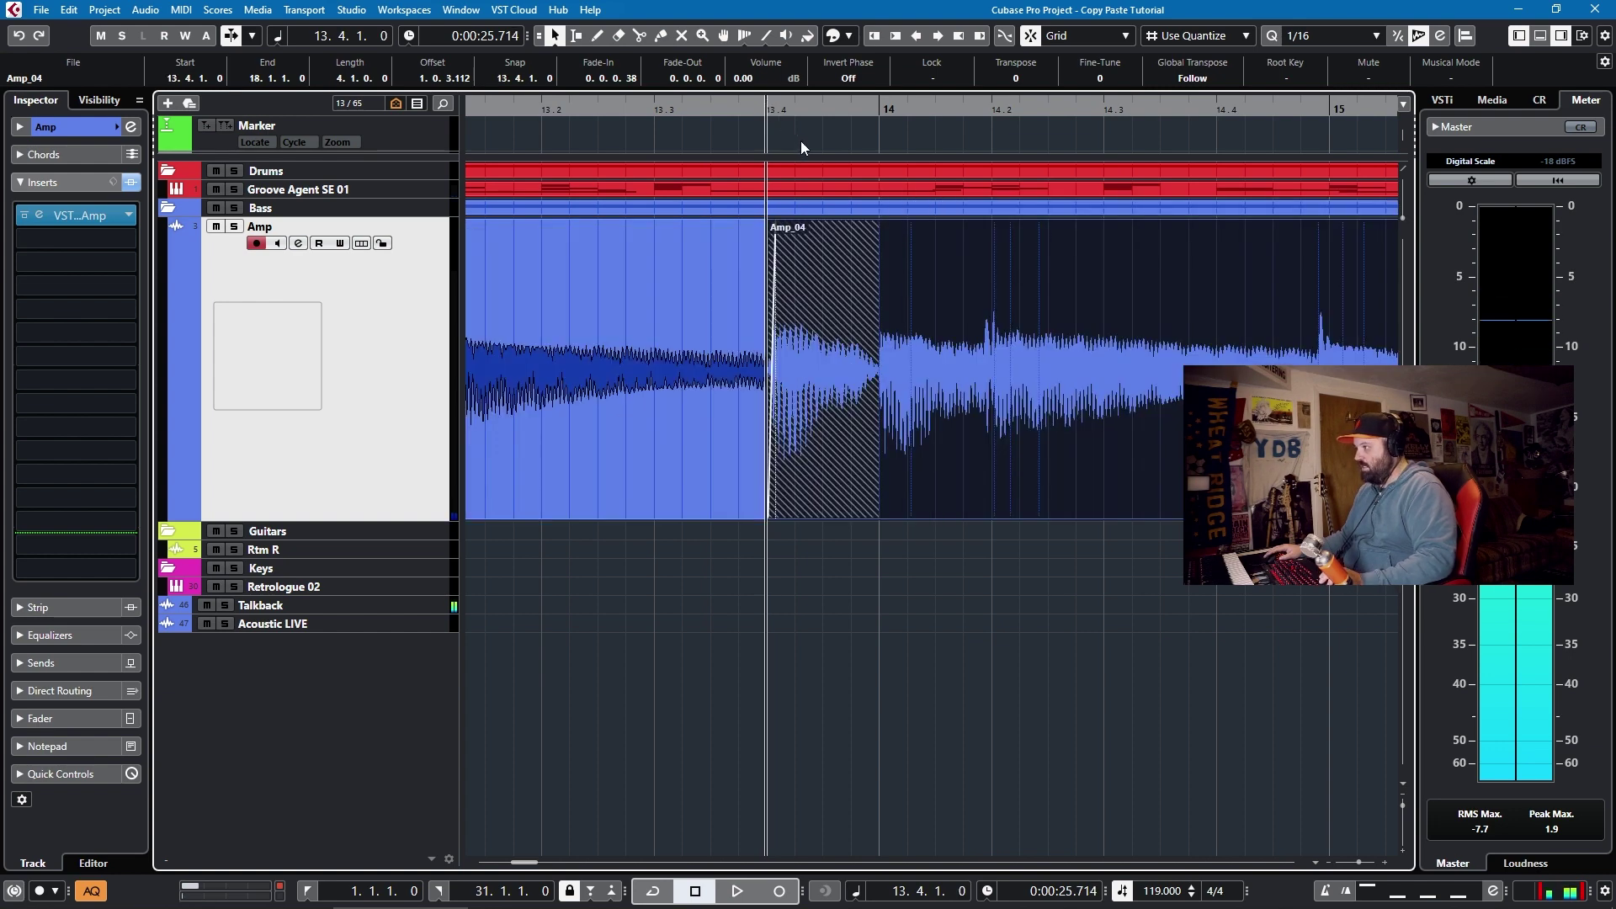
{"action": "scroll", "coordinate": [915, 228], "scroll_direction": "down", "scroll_amount": 6}
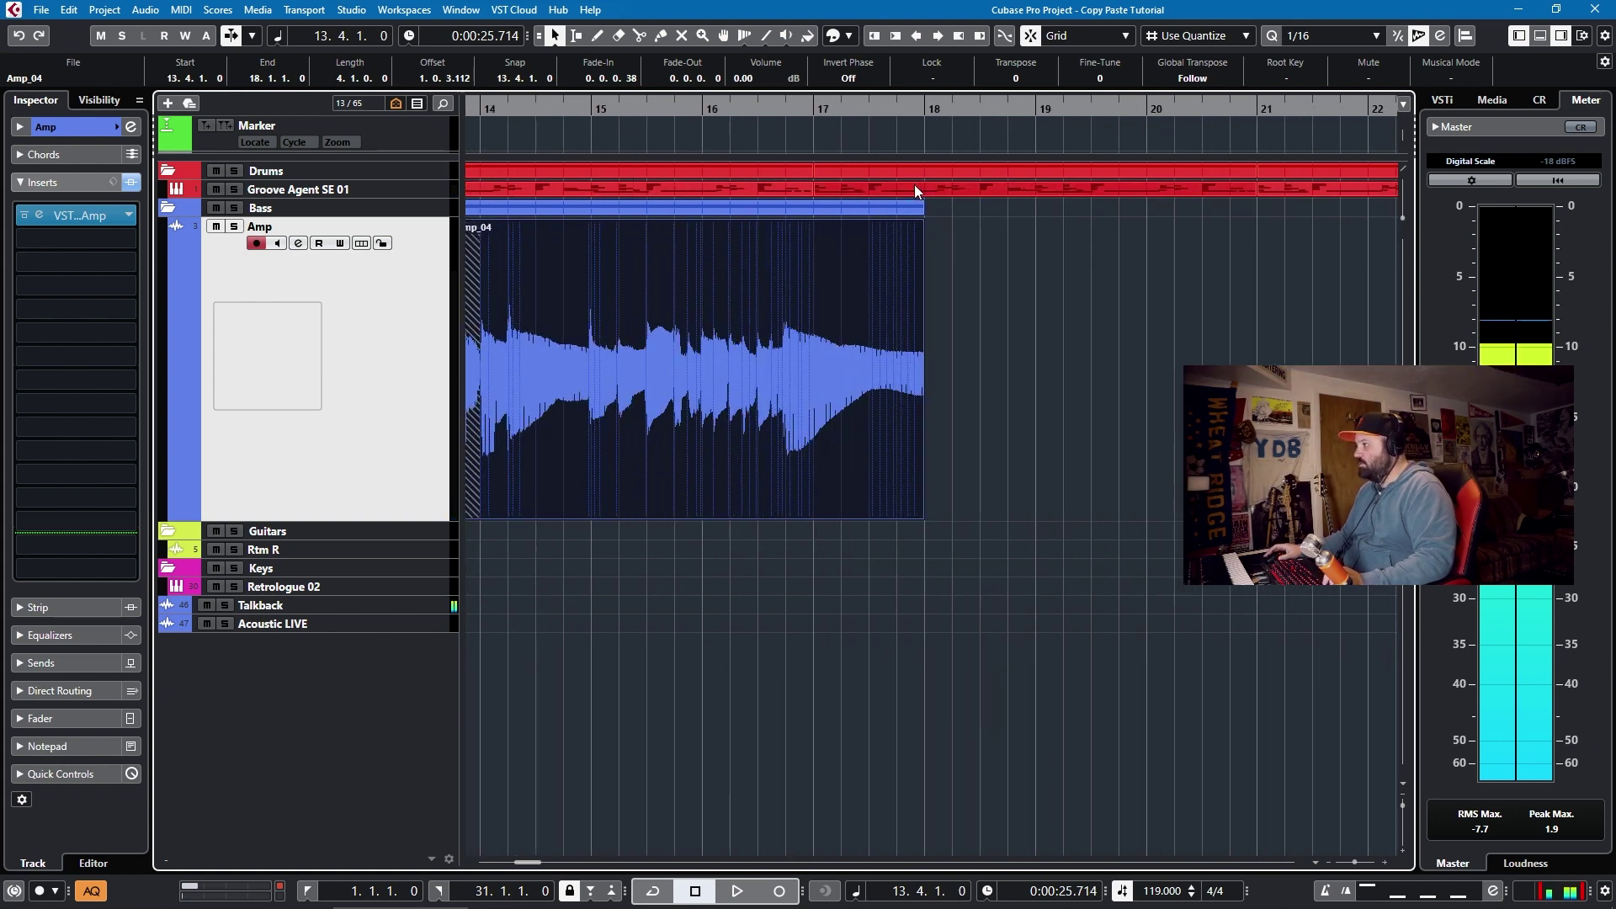
{"action": "scroll", "coordinate": [915, 190], "scroll_direction": "up", "scroll_amount": 4}
{"action": "left_click", "coordinate": [846, 109]}
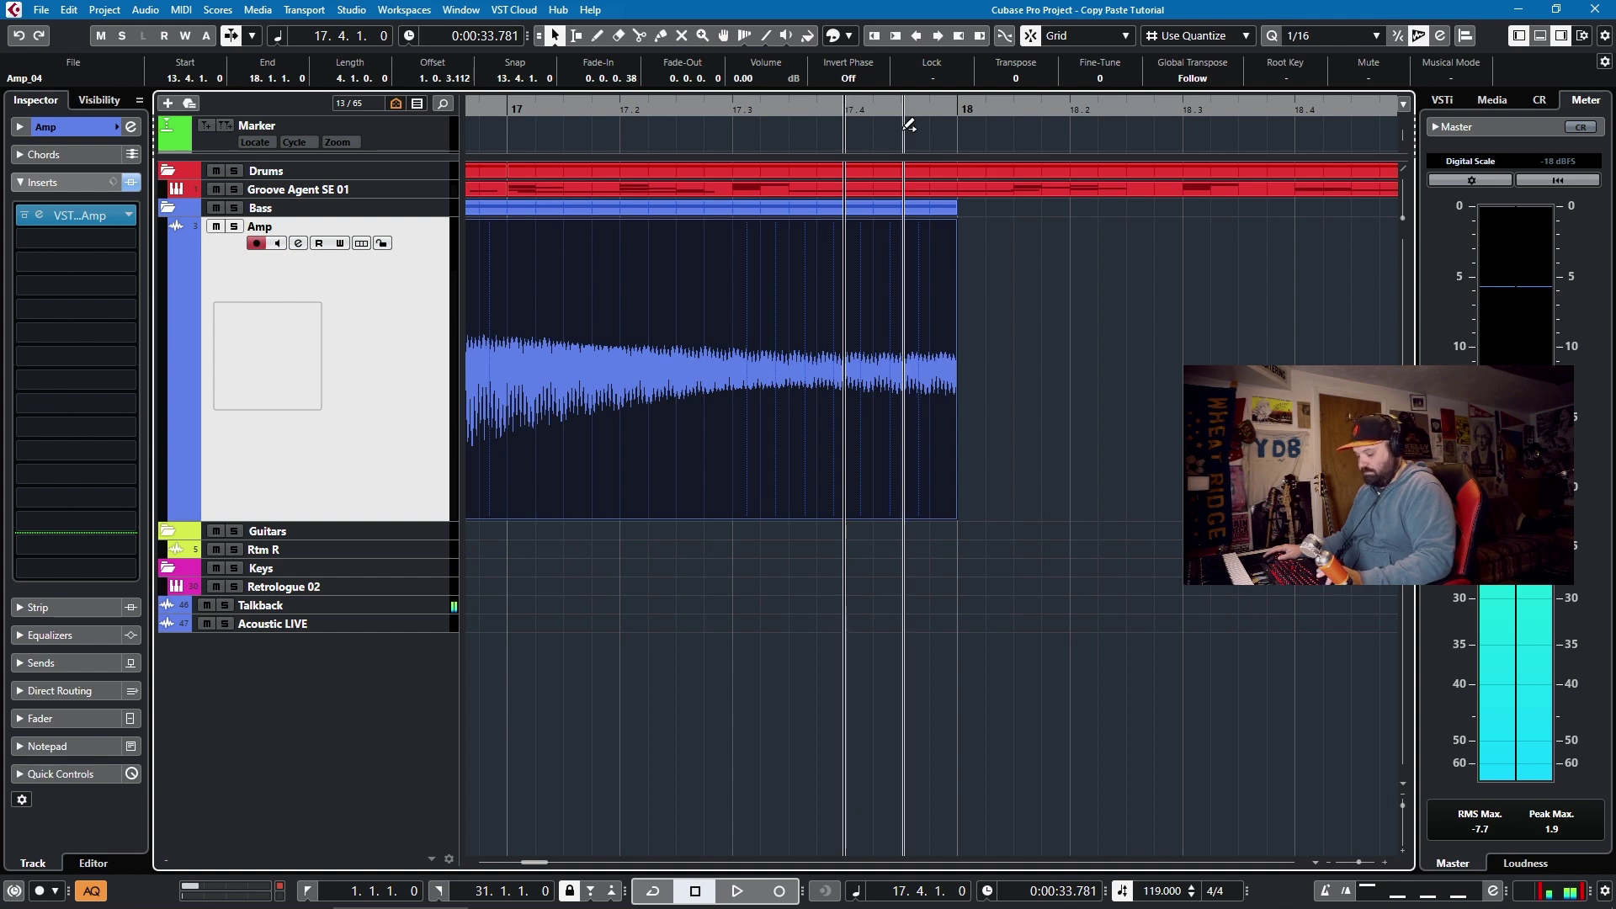
{"action": "key", "text": "ctrl+v"}
Paste two more Amp_04 copies at 21.4.1 and 25.4.1, ending at bar 30.
{"action": "scroll", "coordinate": [972, 219], "scroll_direction": "down", "scroll_amount": 2}
{"action": "scroll", "coordinate": [978, 232], "scroll_direction": "right", "scroll_amount": 5}
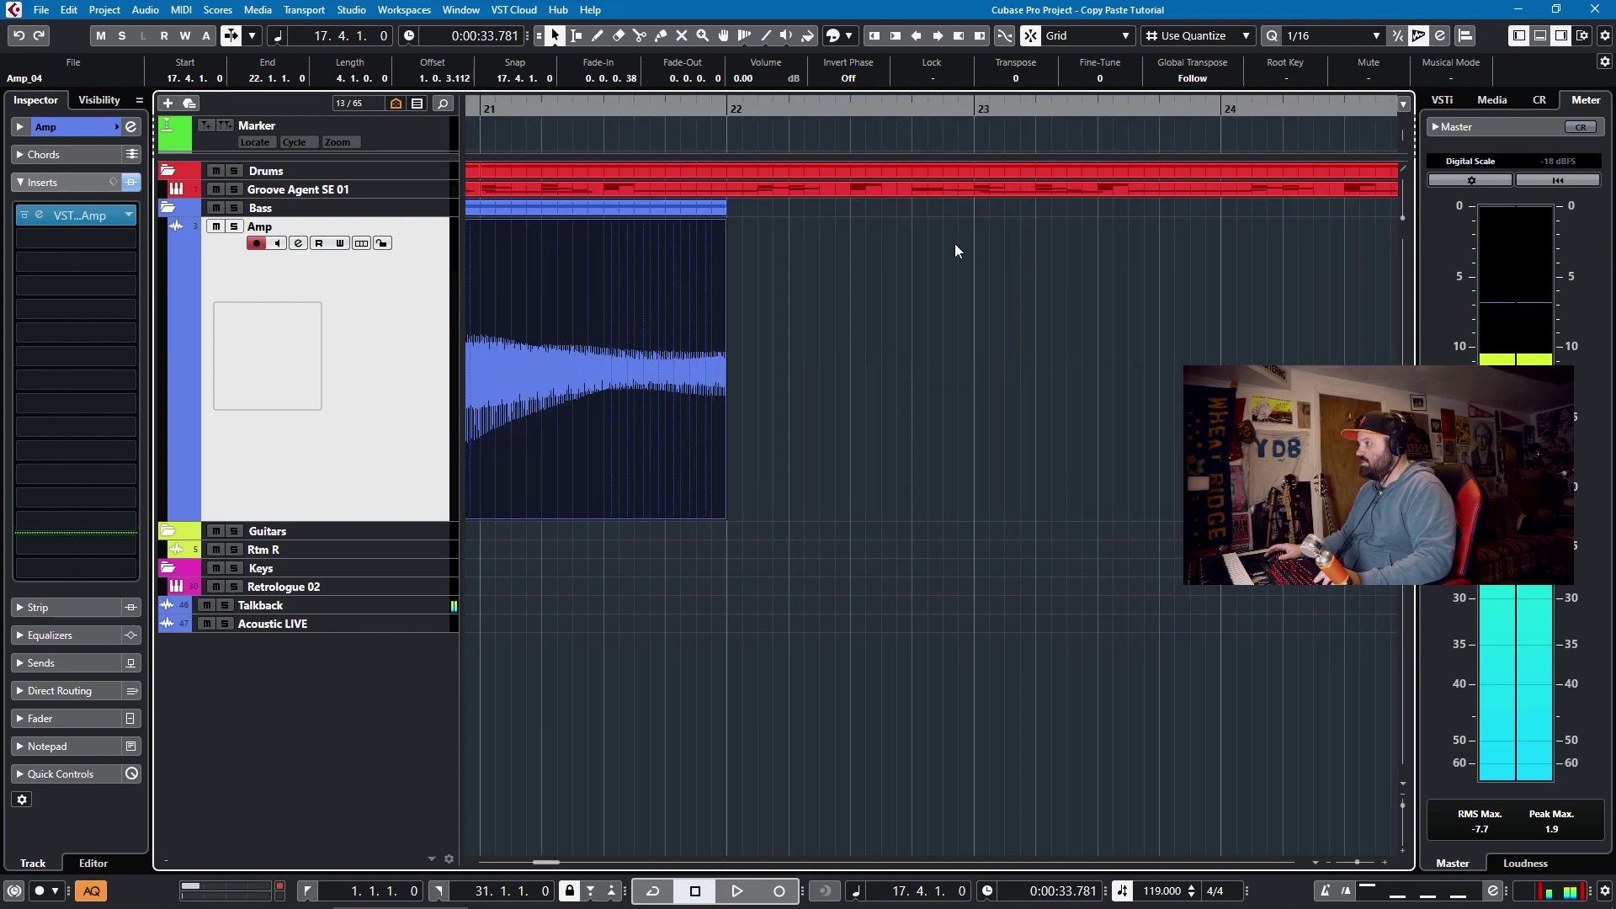
{"action": "left_click", "coordinate": [665, 105]}
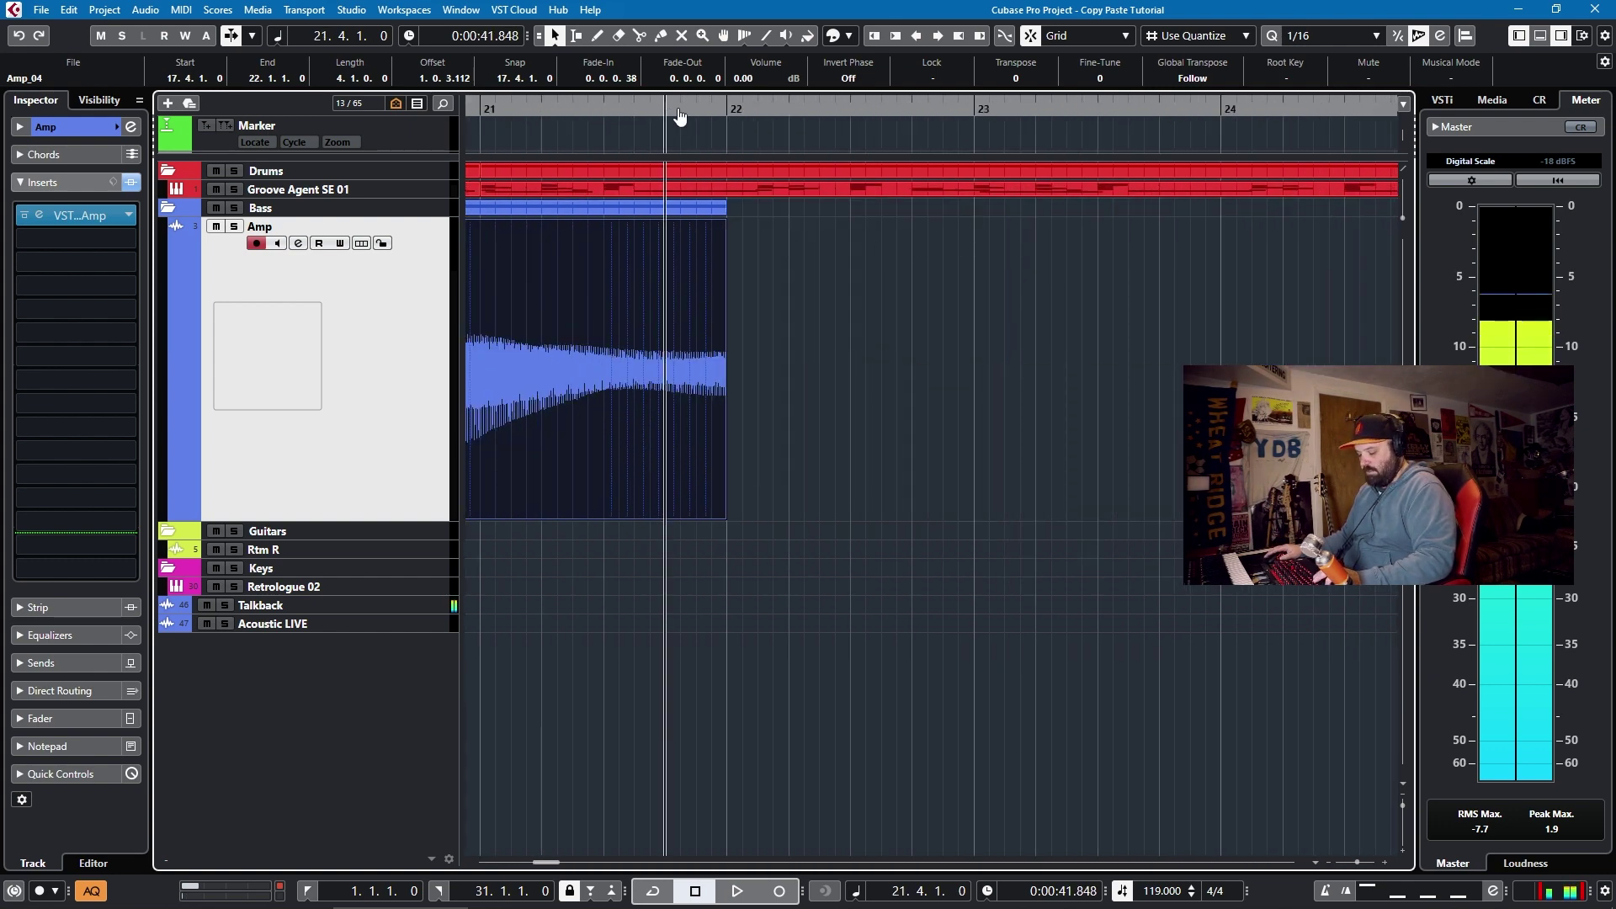
{"action": "key", "text": "ctrl+v"}
{"action": "scroll", "coordinate": [887, 256], "scroll_direction": "down", "scroll_amount": 3}
{"action": "scroll", "coordinate": [887, 265], "scroll_direction": "right", "scroll_amount": 5}
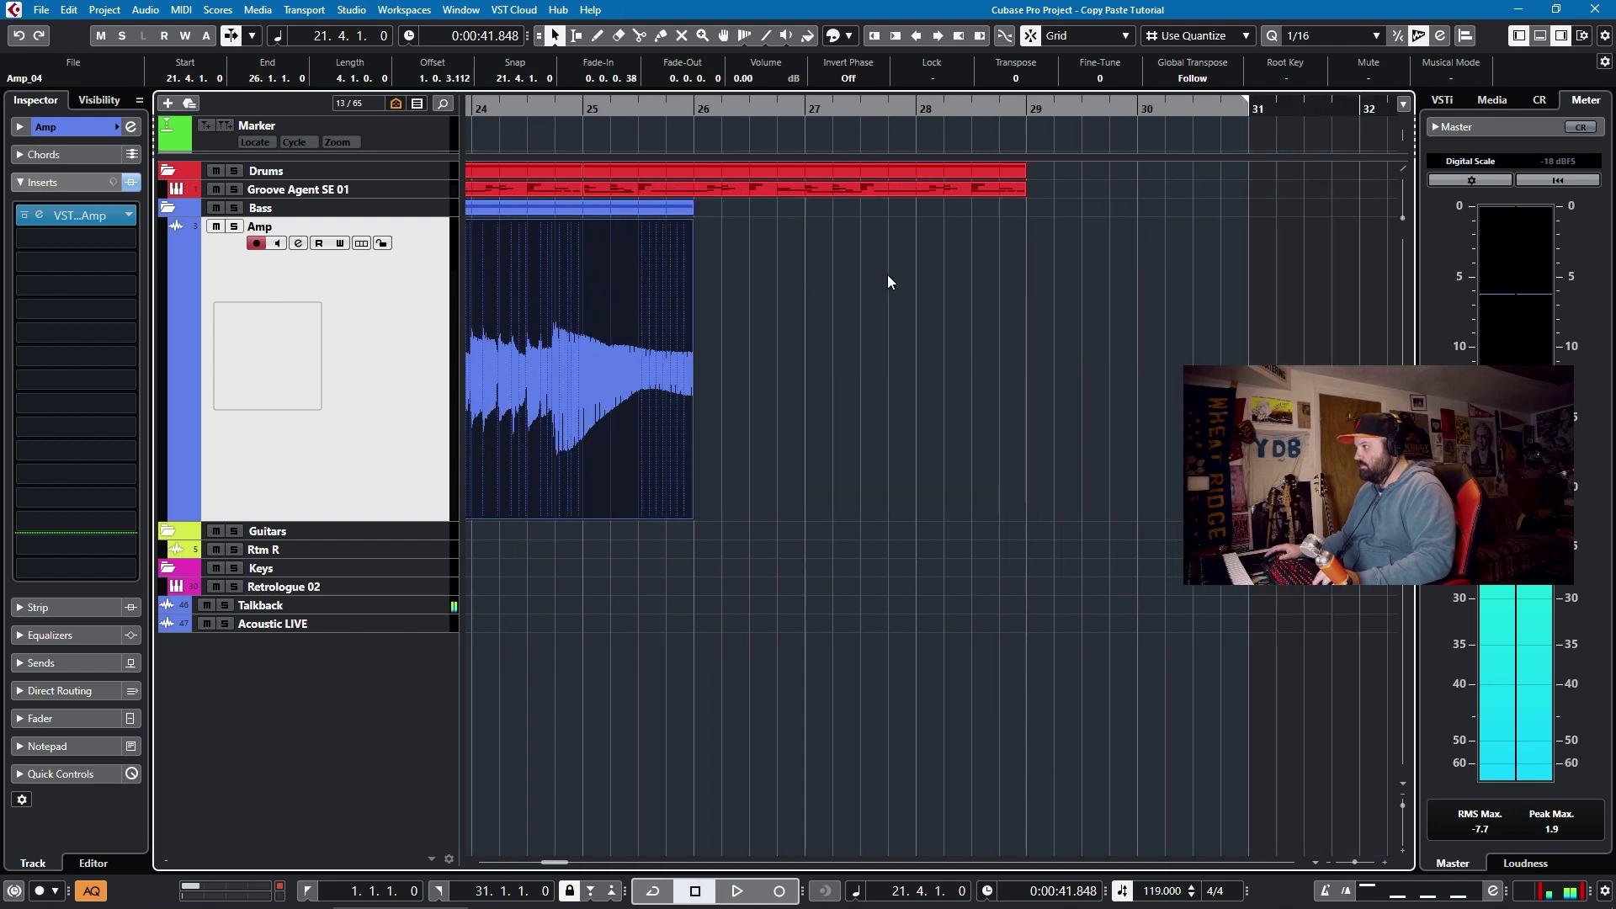
{"action": "left_click", "coordinate": [668, 107]}
{"action": "key", "text": "ctrl+v"}
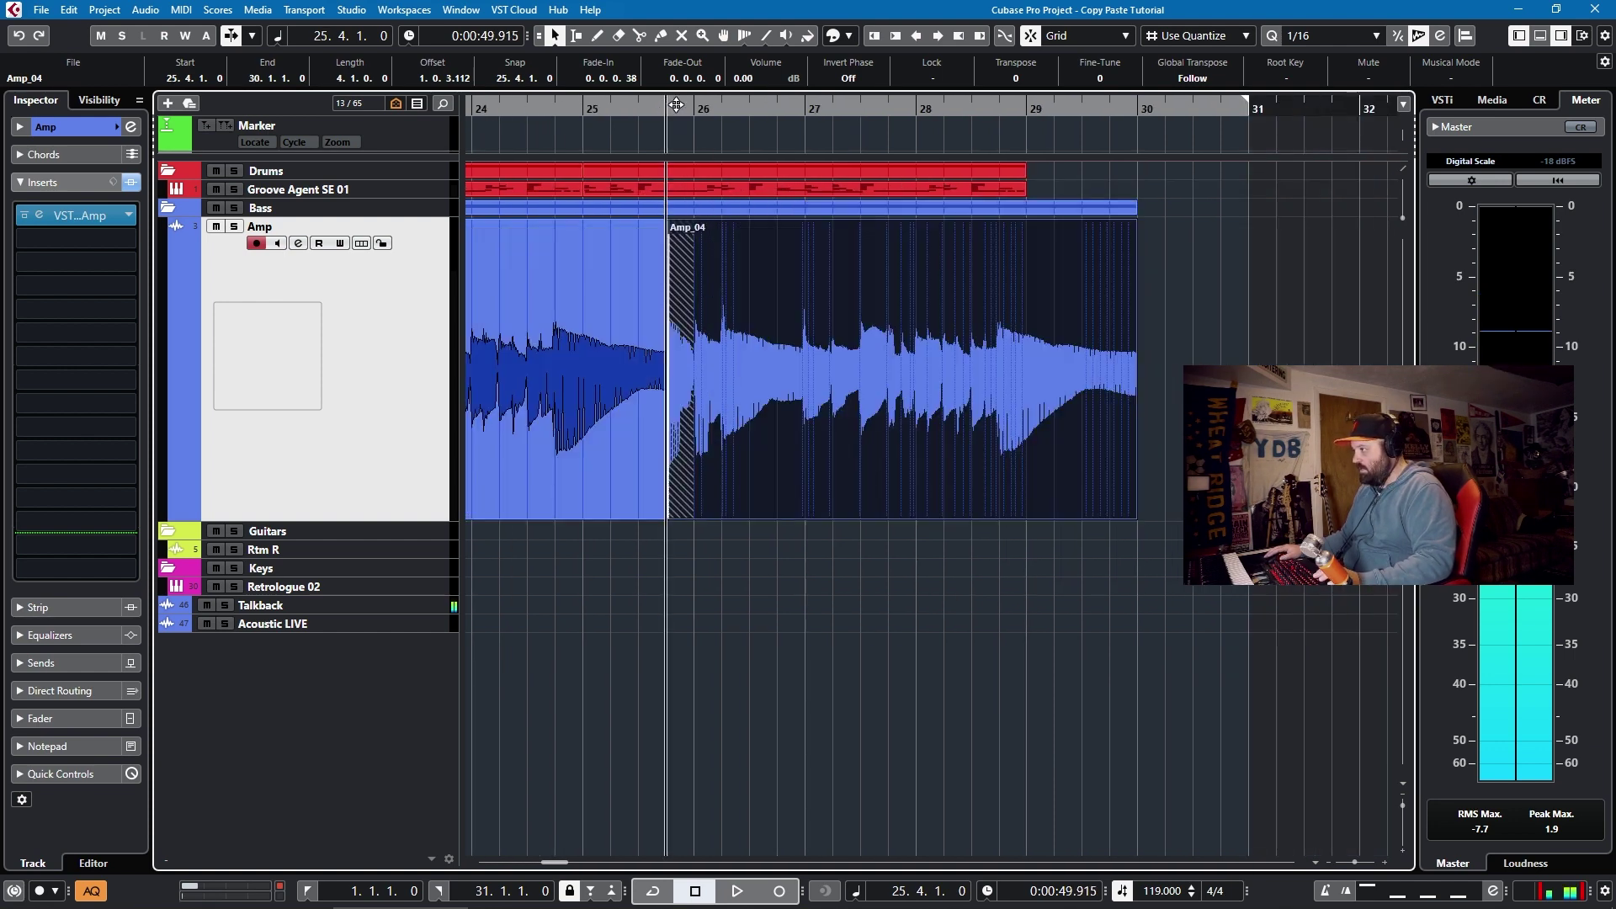
{"action": "scroll", "coordinate": [861, 242], "scroll_direction": "down", "scroll_amount": 3}
{"action": "scroll", "coordinate": [869, 265], "scroll_direction": "left", "scroll_amount": 5}
{"action": "scroll", "coordinate": [867, 266], "scroll_direction": "down", "scroll_amount": 3}
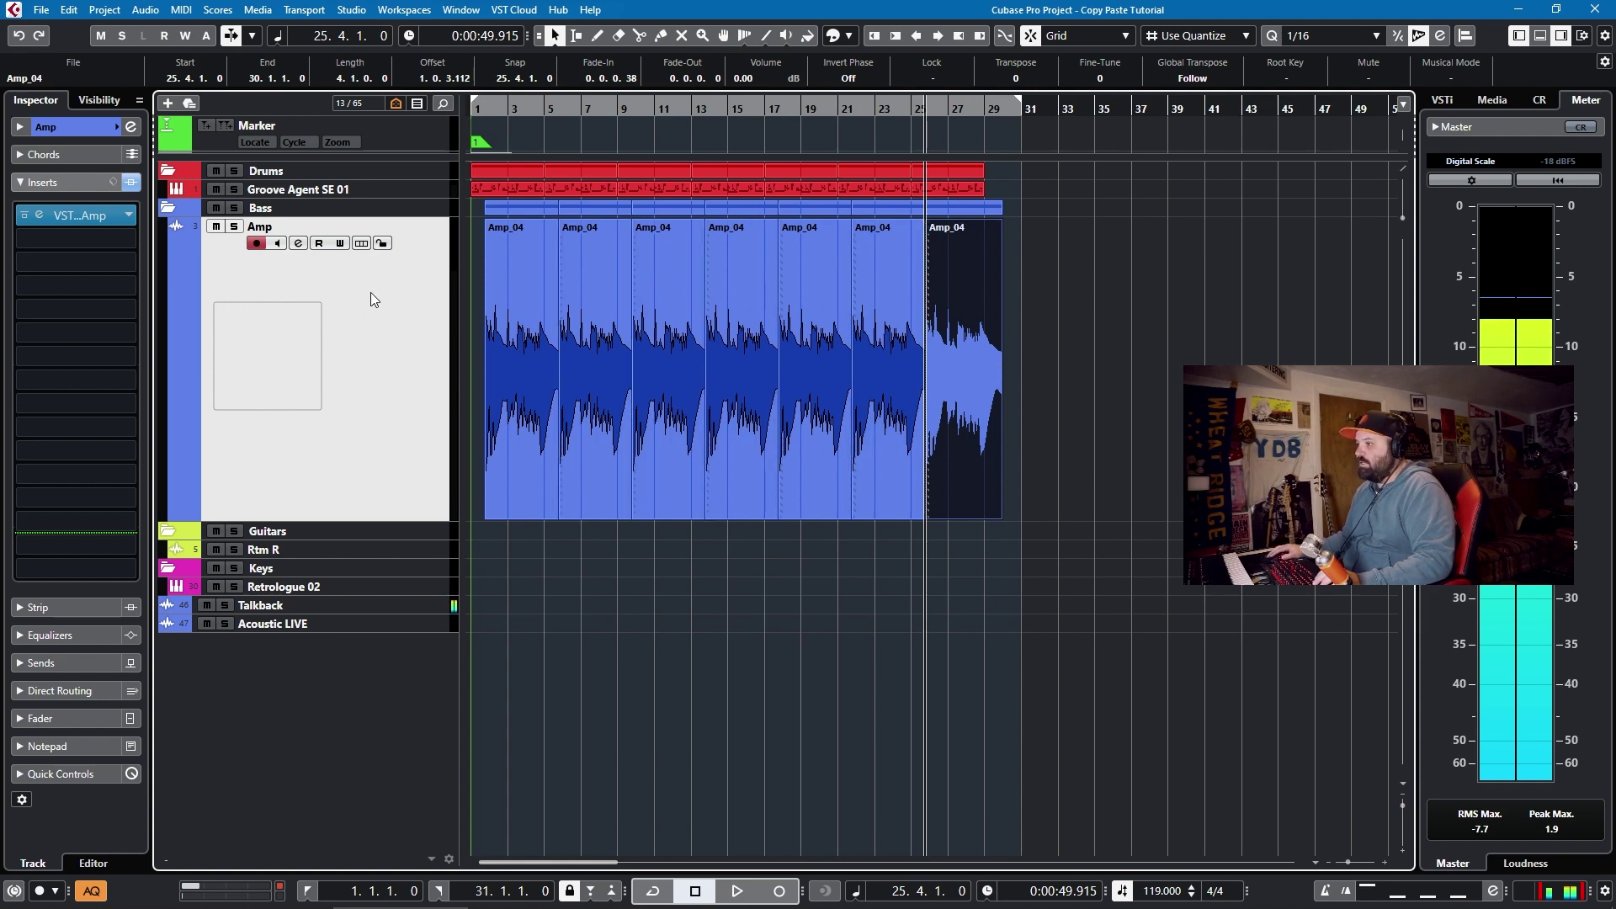
Unhide the DI track in the Visibility list and make it taller.
{"action": "left_click", "coordinate": [115, 105]}
{"action": "left_click", "coordinate": [23, 380]}
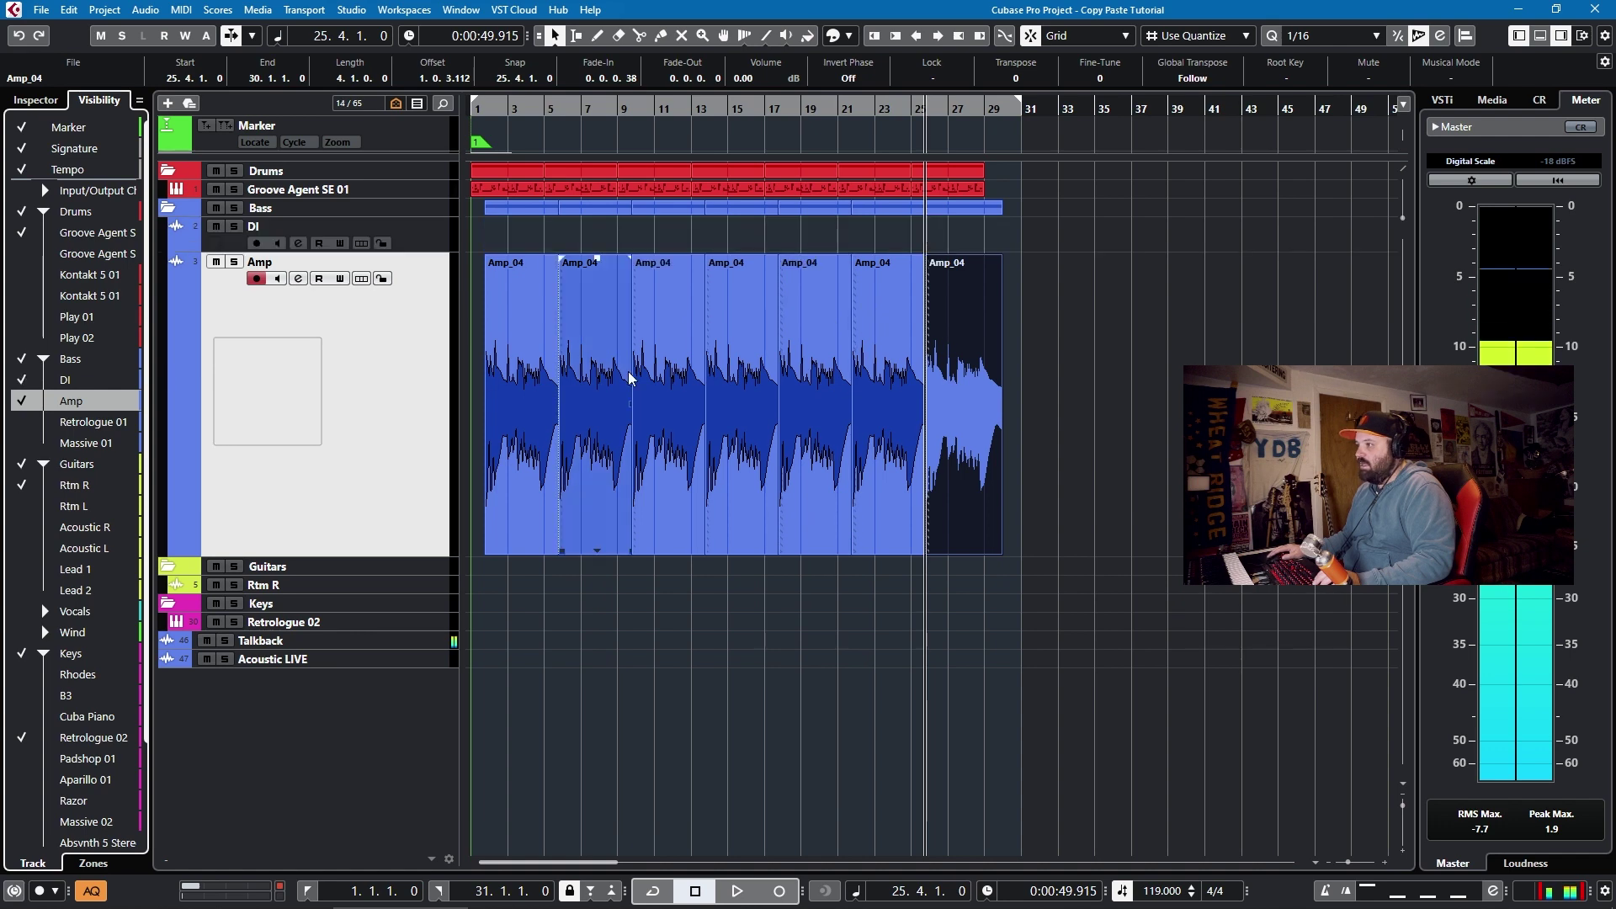
{"action": "left_click", "coordinate": [421, 248]}
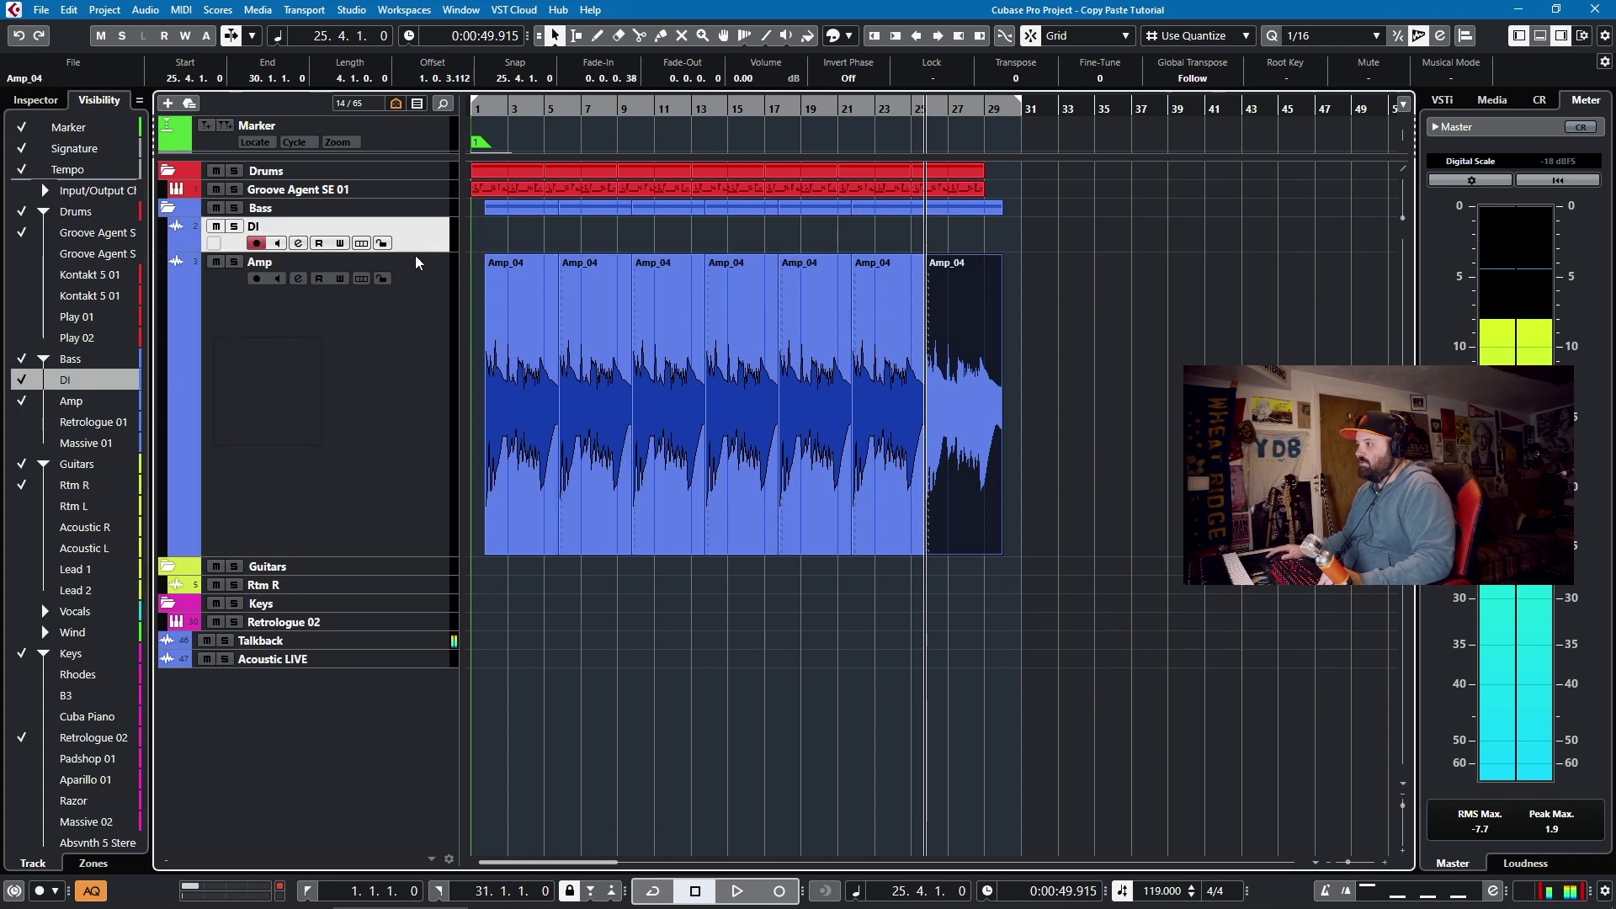
{"action": "left_click_drag", "start_coordinate": [417, 251], "coordinate": [417, 455]}
{"action": "key", "text": "g"}
{"action": "key", "text": "g"}
{"action": "key", "text": "g"}
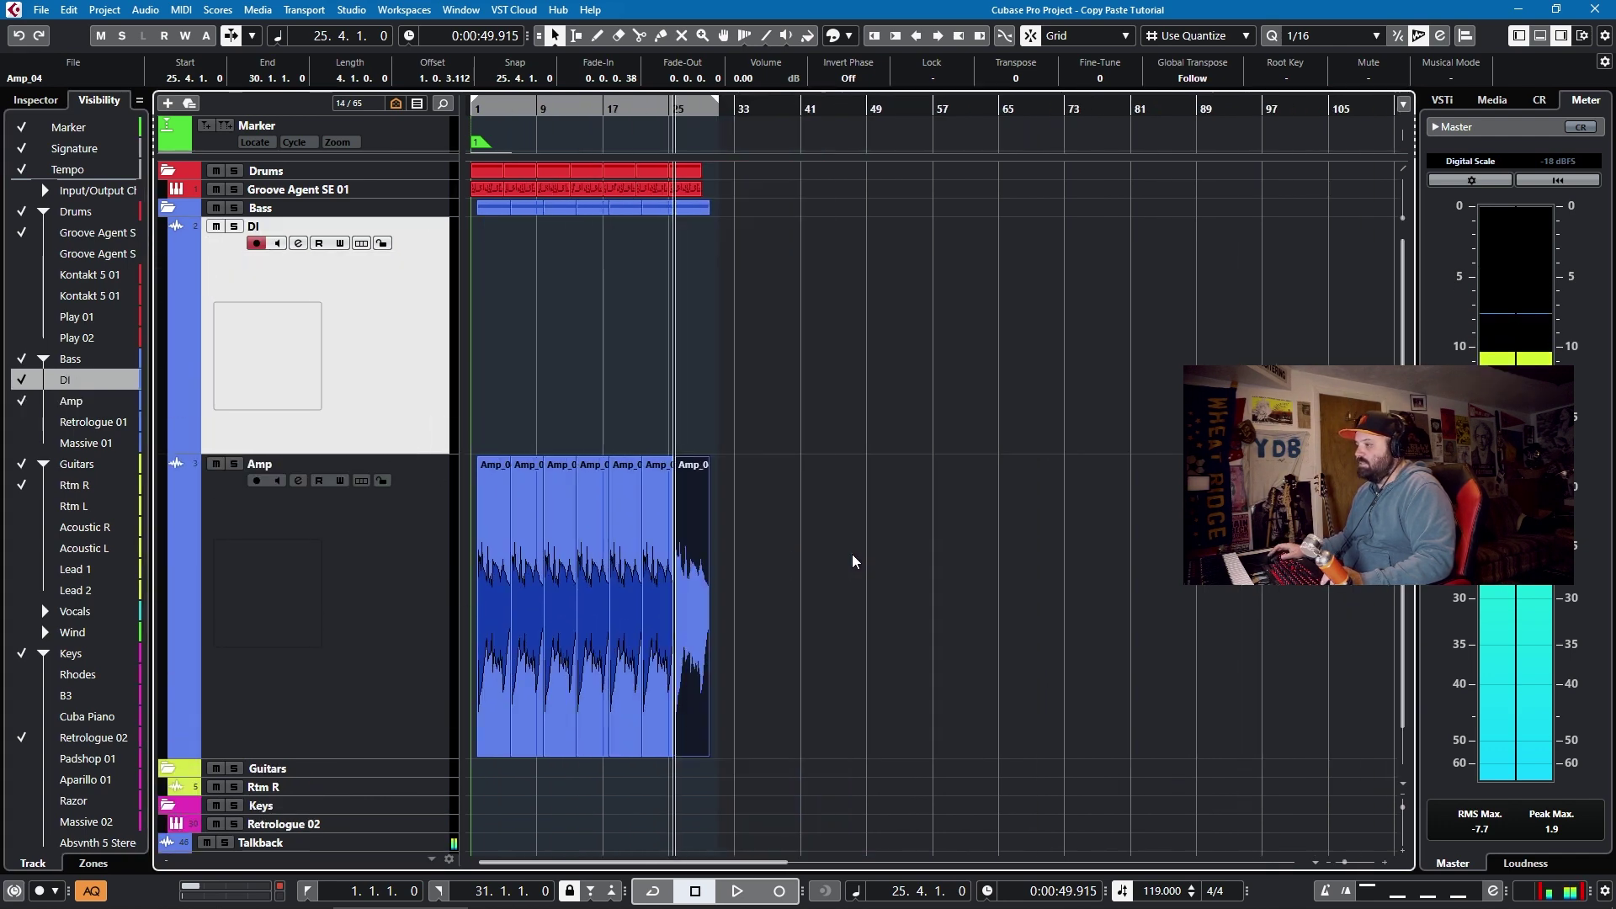
{"action": "key", "text": "h"}
{"action": "key", "text": "h"}
{"action": "key", "text": "h"}
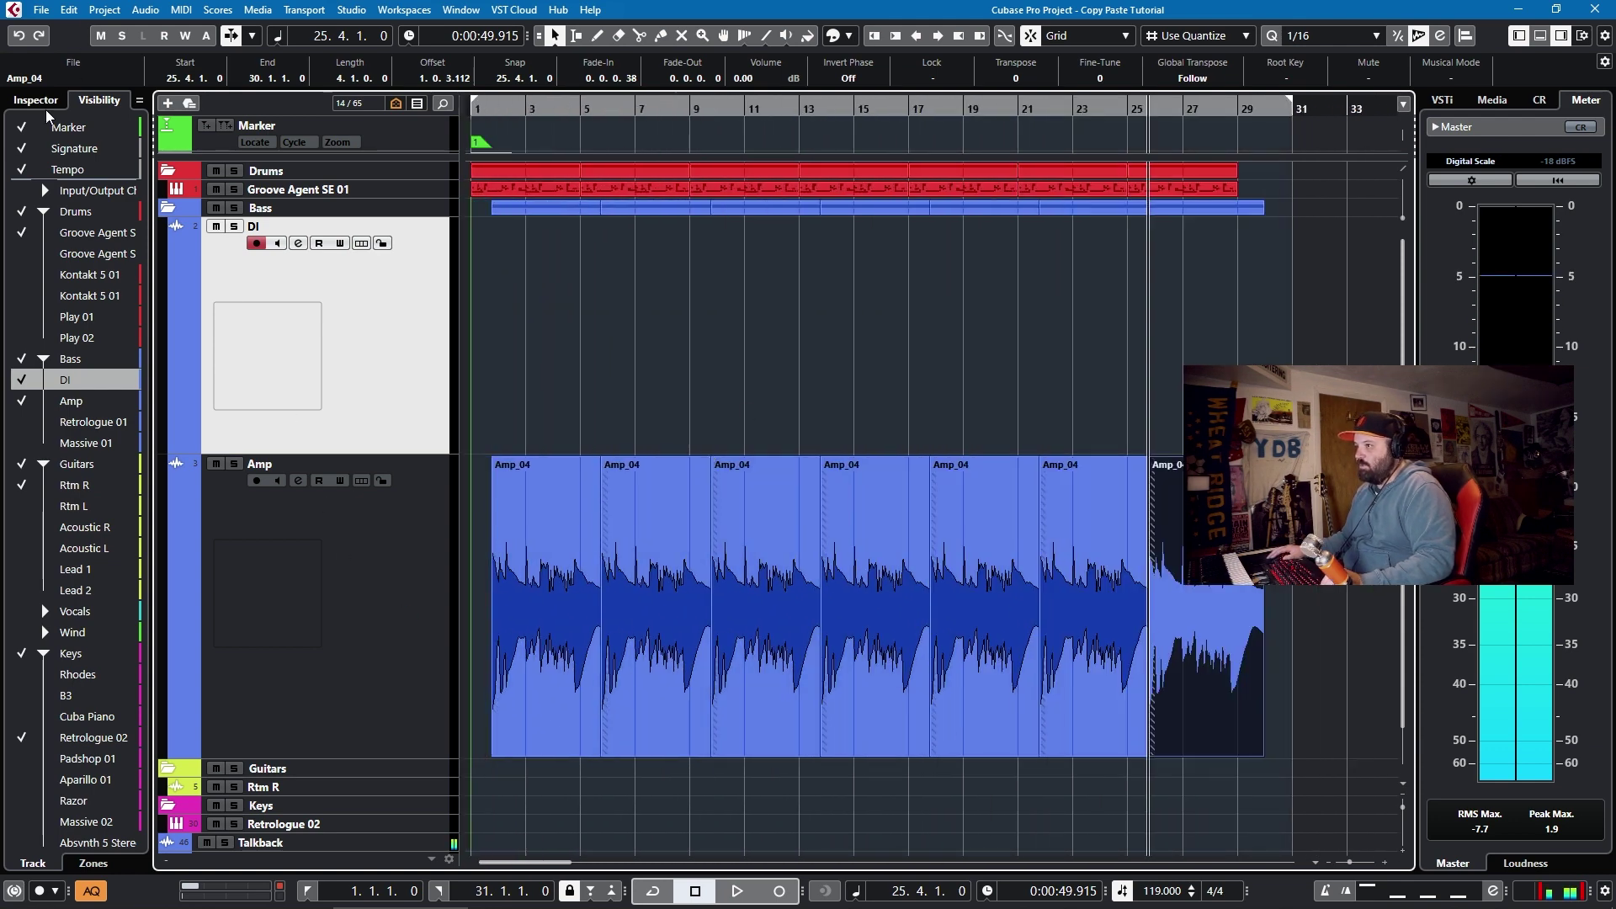
Return to the Inspector and rubber-band select all seven Amp_04 events.
{"action": "left_click", "coordinate": [20, 100]}
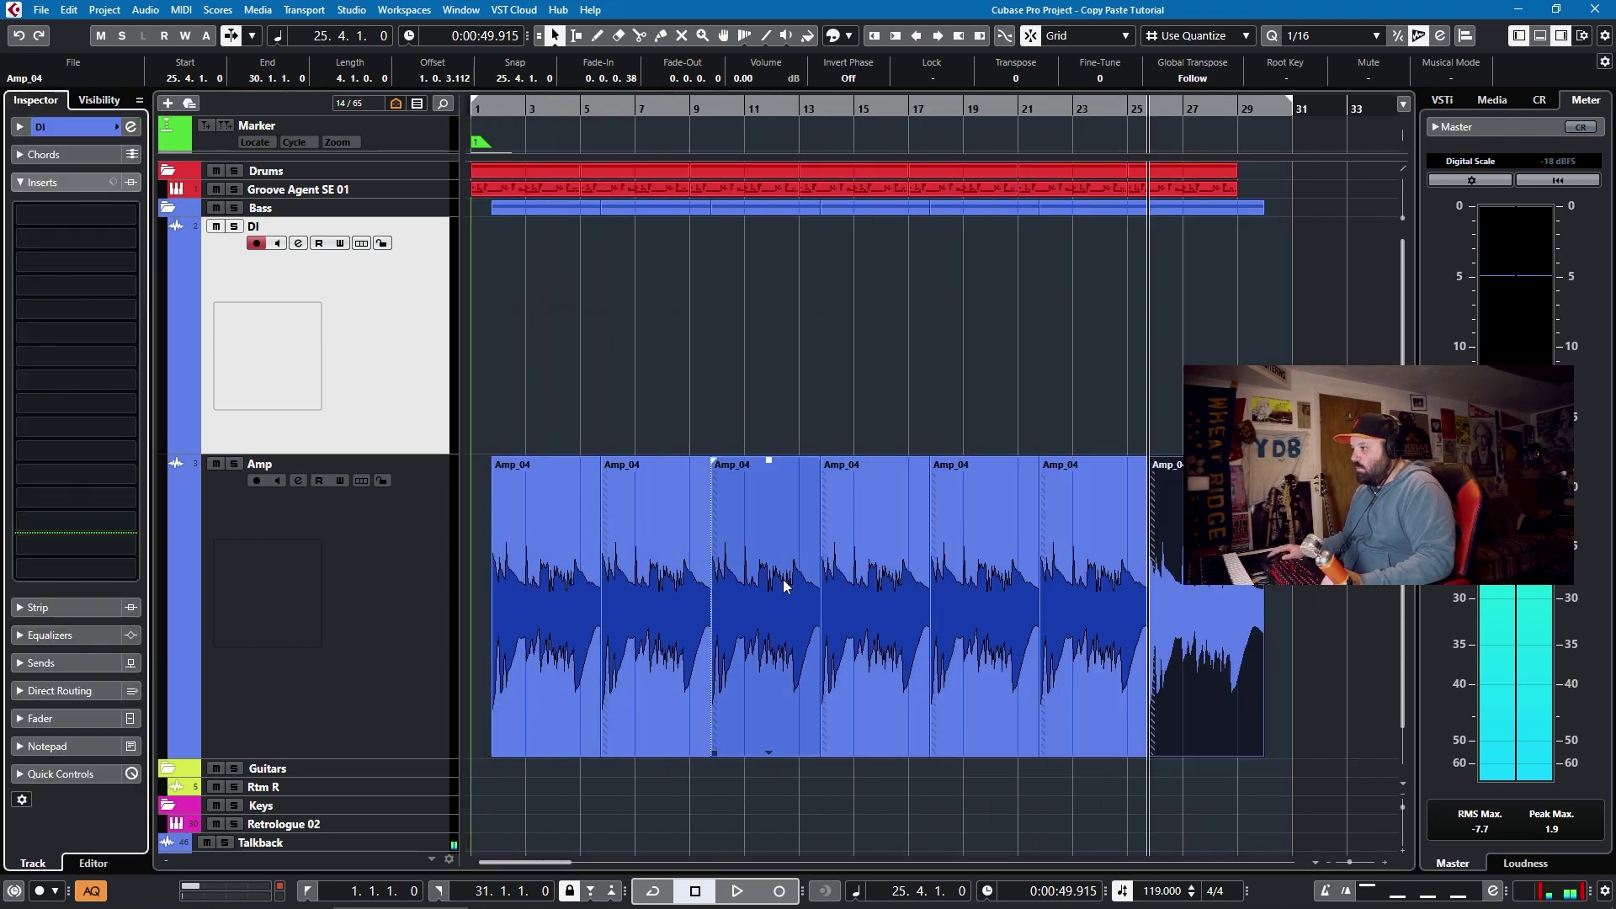
{"action": "left_click", "coordinate": [538, 518]}
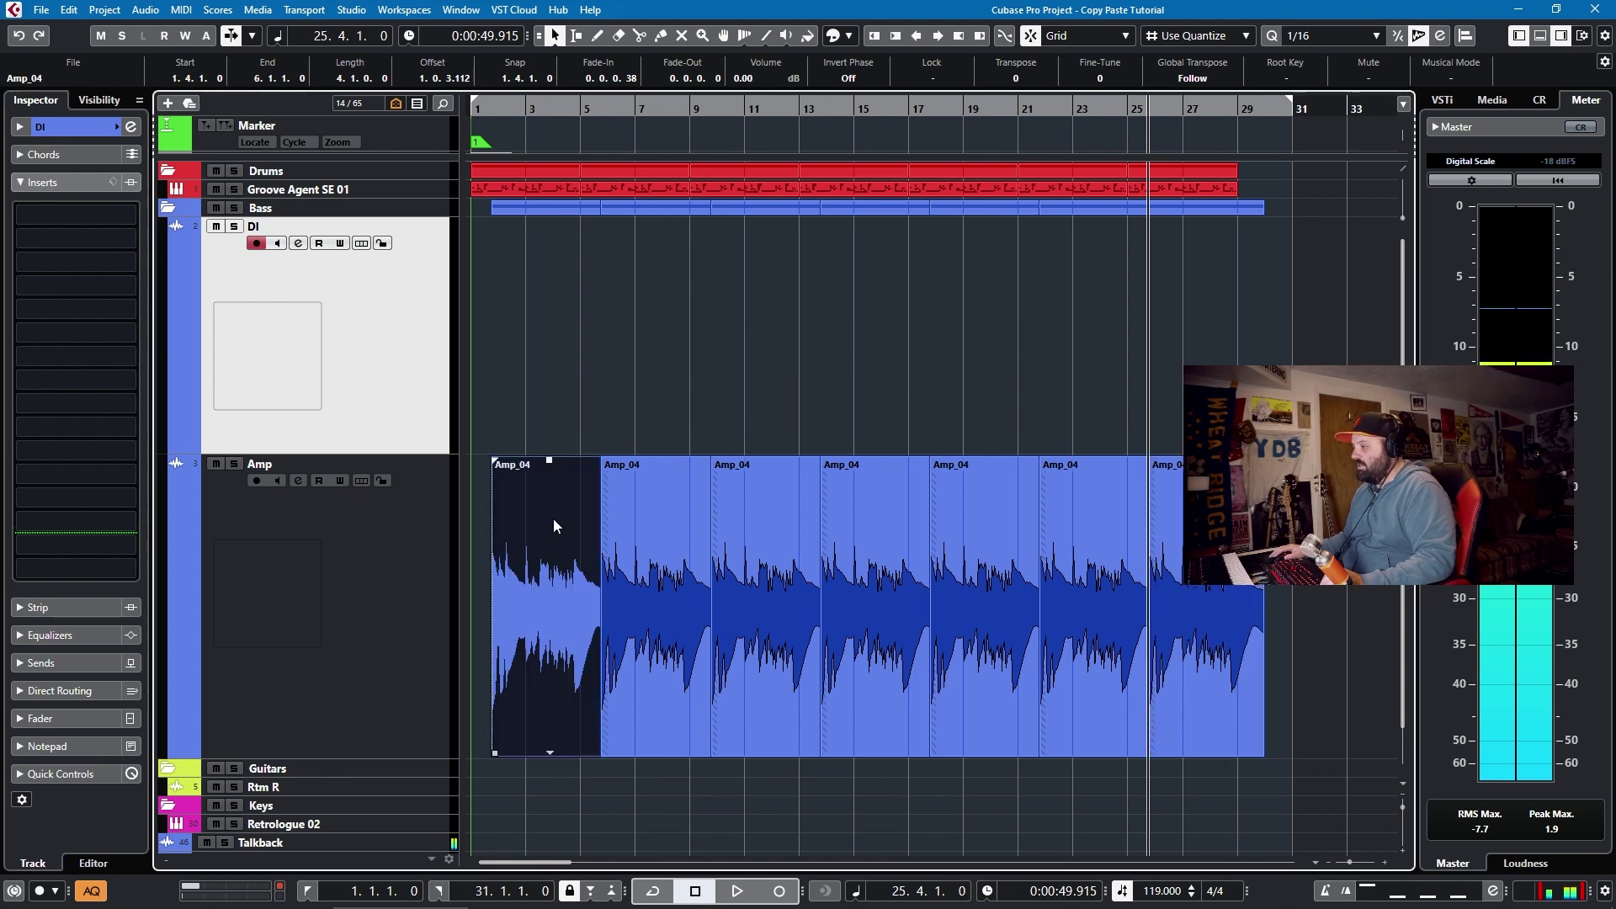
{"action": "left_click", "coordinate": [469, 569]}
{"action": "left_click_drag", "start_coordinate": [468, 570], "coordinate": [470, 569]}
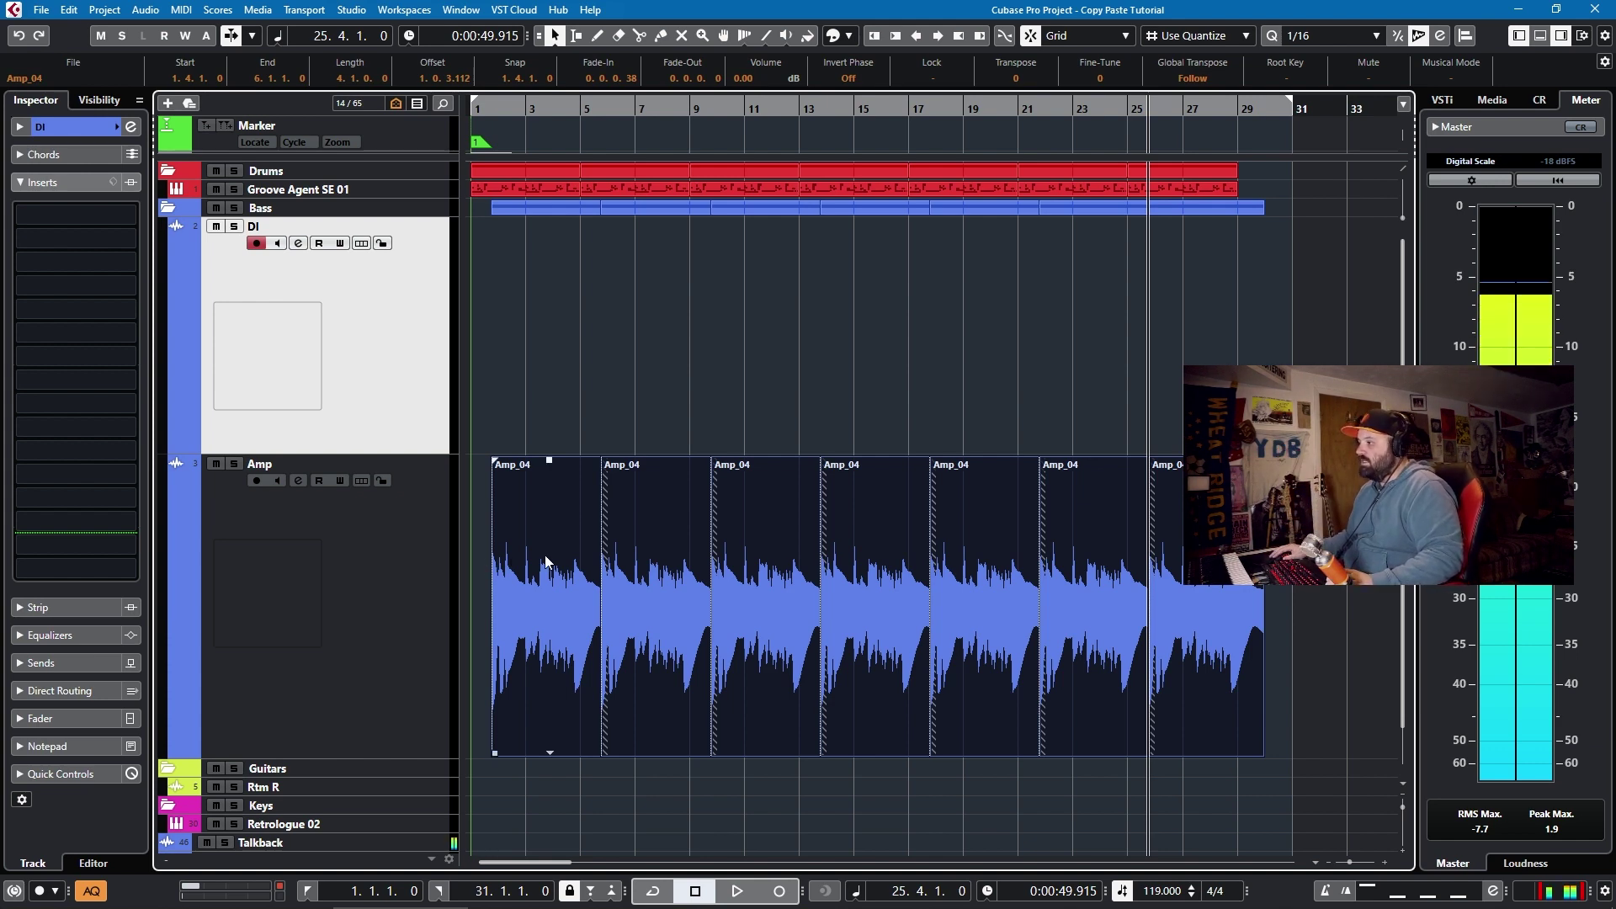
{"action": "left_click_drag", "start_coordinate": [545, 562], "coordinate": [568, 397]}
{"action": "key", "text": "ctrl+z"}
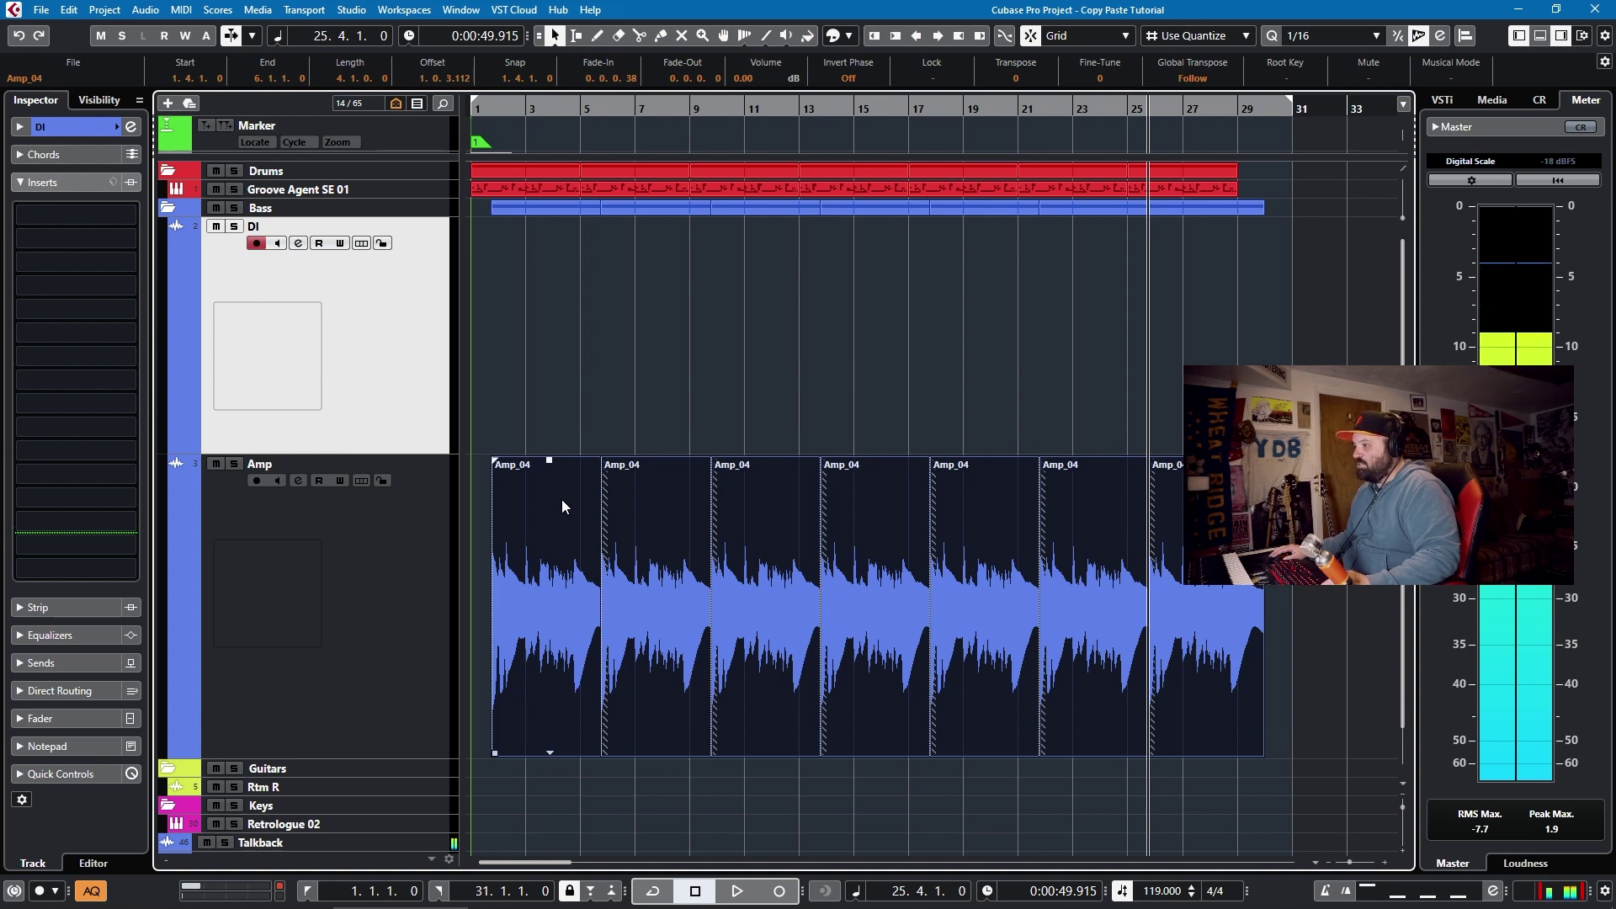
{"action": "left_click_drag", "start_coordinate": [562, 498], "coordinate": [575, 316]}
{"action": "scroll", "coordinate": [488, 490], "scroll_direction": "up", "scroll_amount": 8}
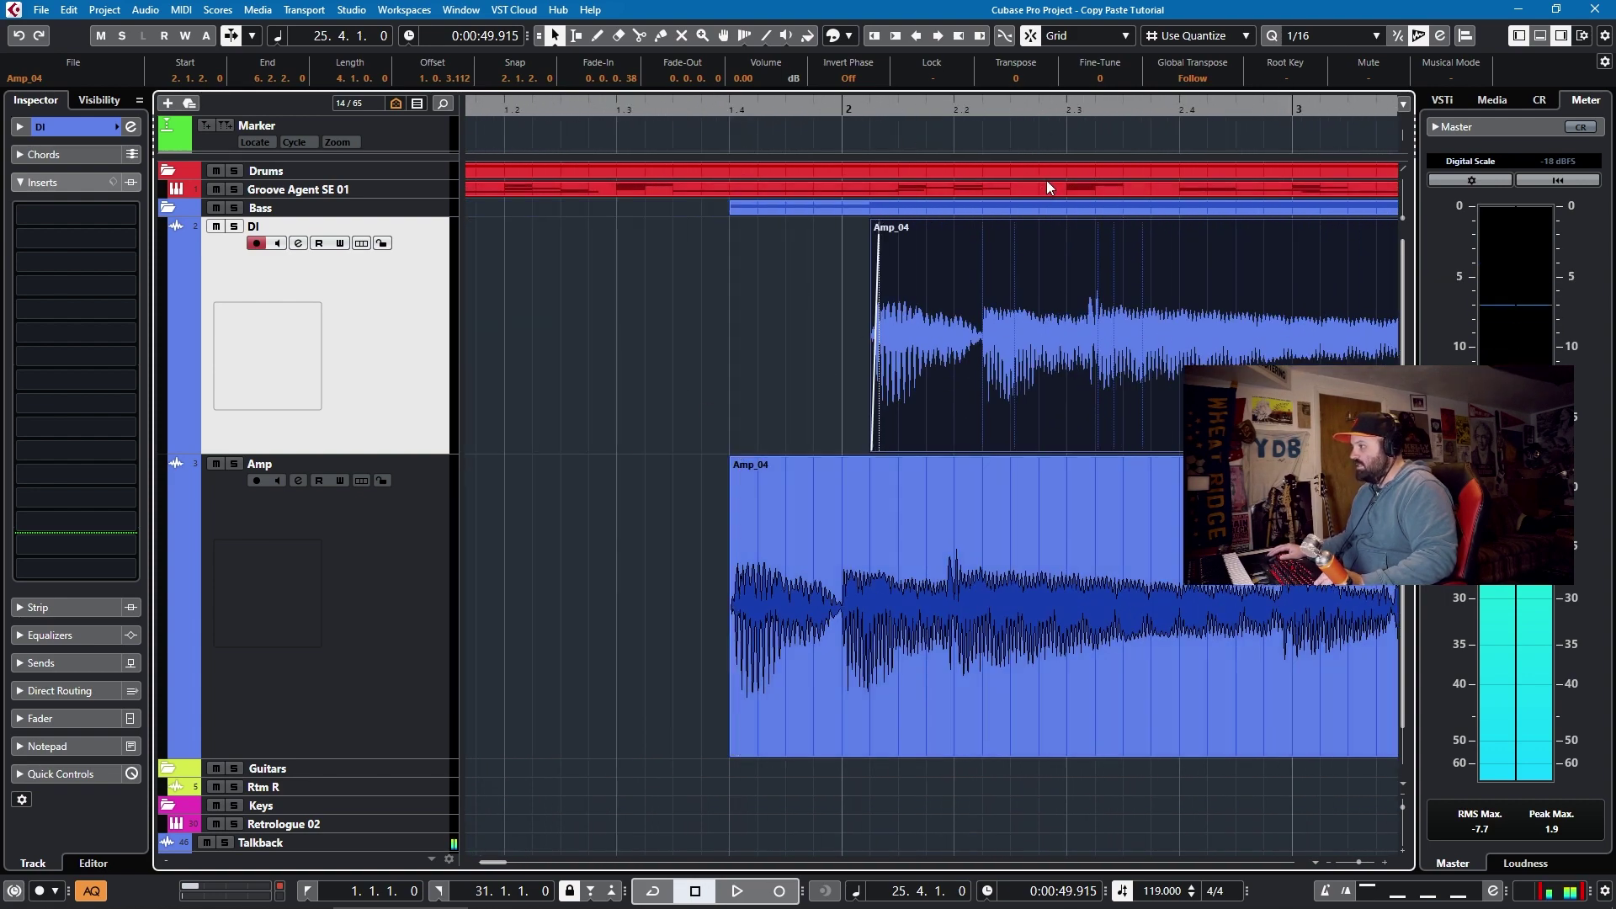
Delete the earlier copy, then Alt-drag all seven Amp_04 events onto the DI track at bar 1.
{"action": "key", "text": "Delete"}
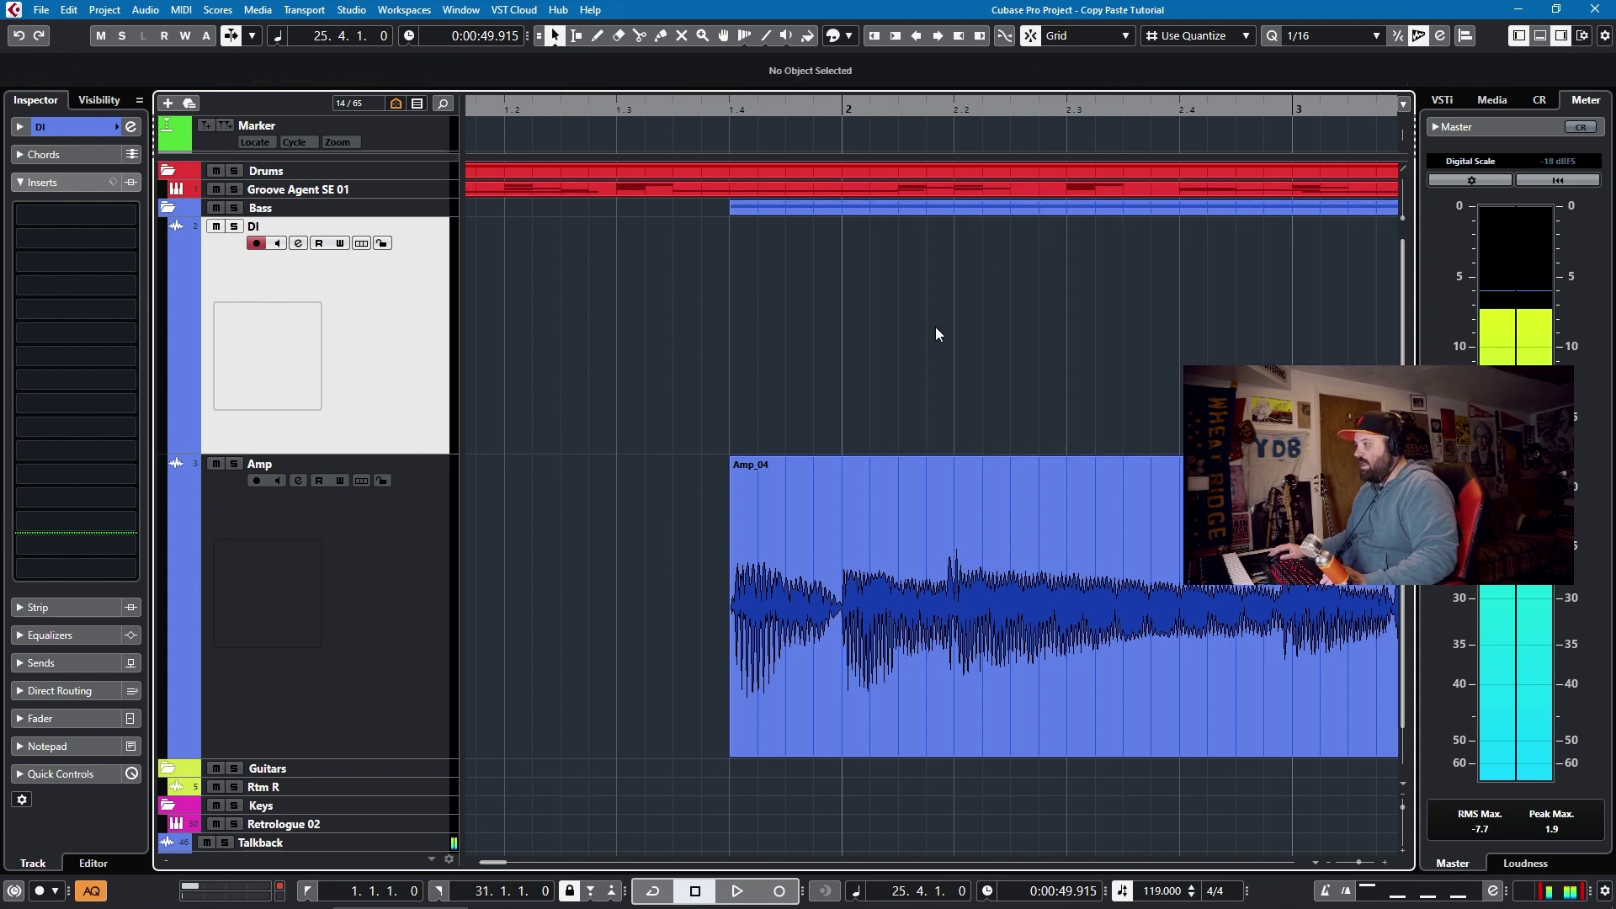
{"action": "scroll", "coordinate": [925, 421], "scroll_direction": "down", "scroll_amount": 10}
{"action": "left_click_drag", "start_coordinate": [973, 620], "coordinate": [460, 595]}
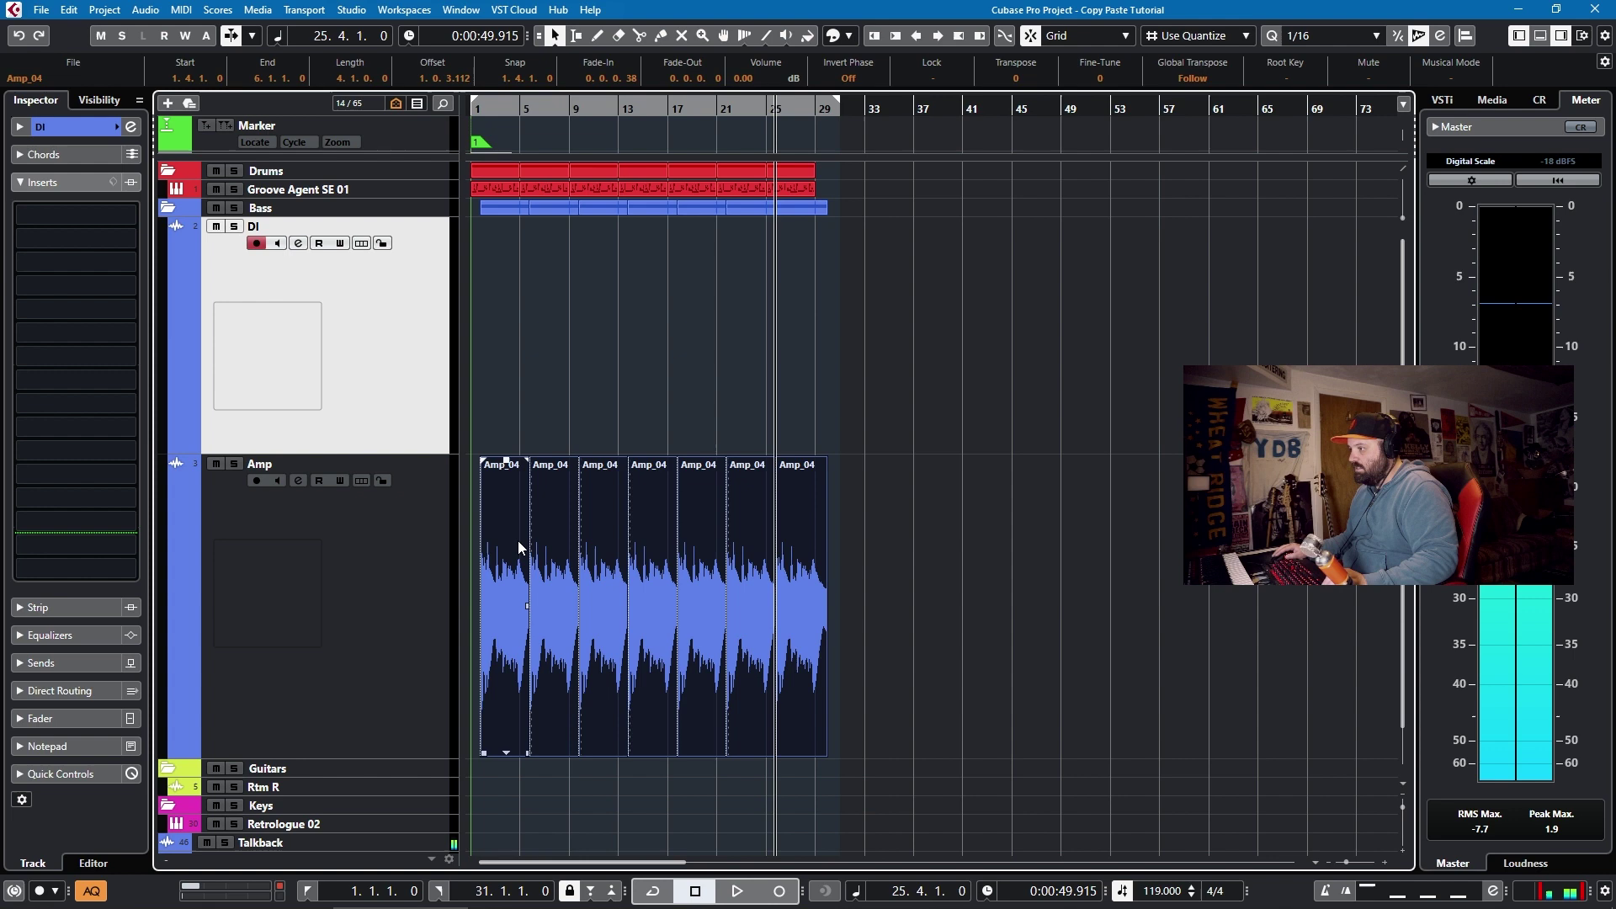
{"action": "left_click_drag", "start_coordinate": [518, 548], "coordinate": [537, 382]}
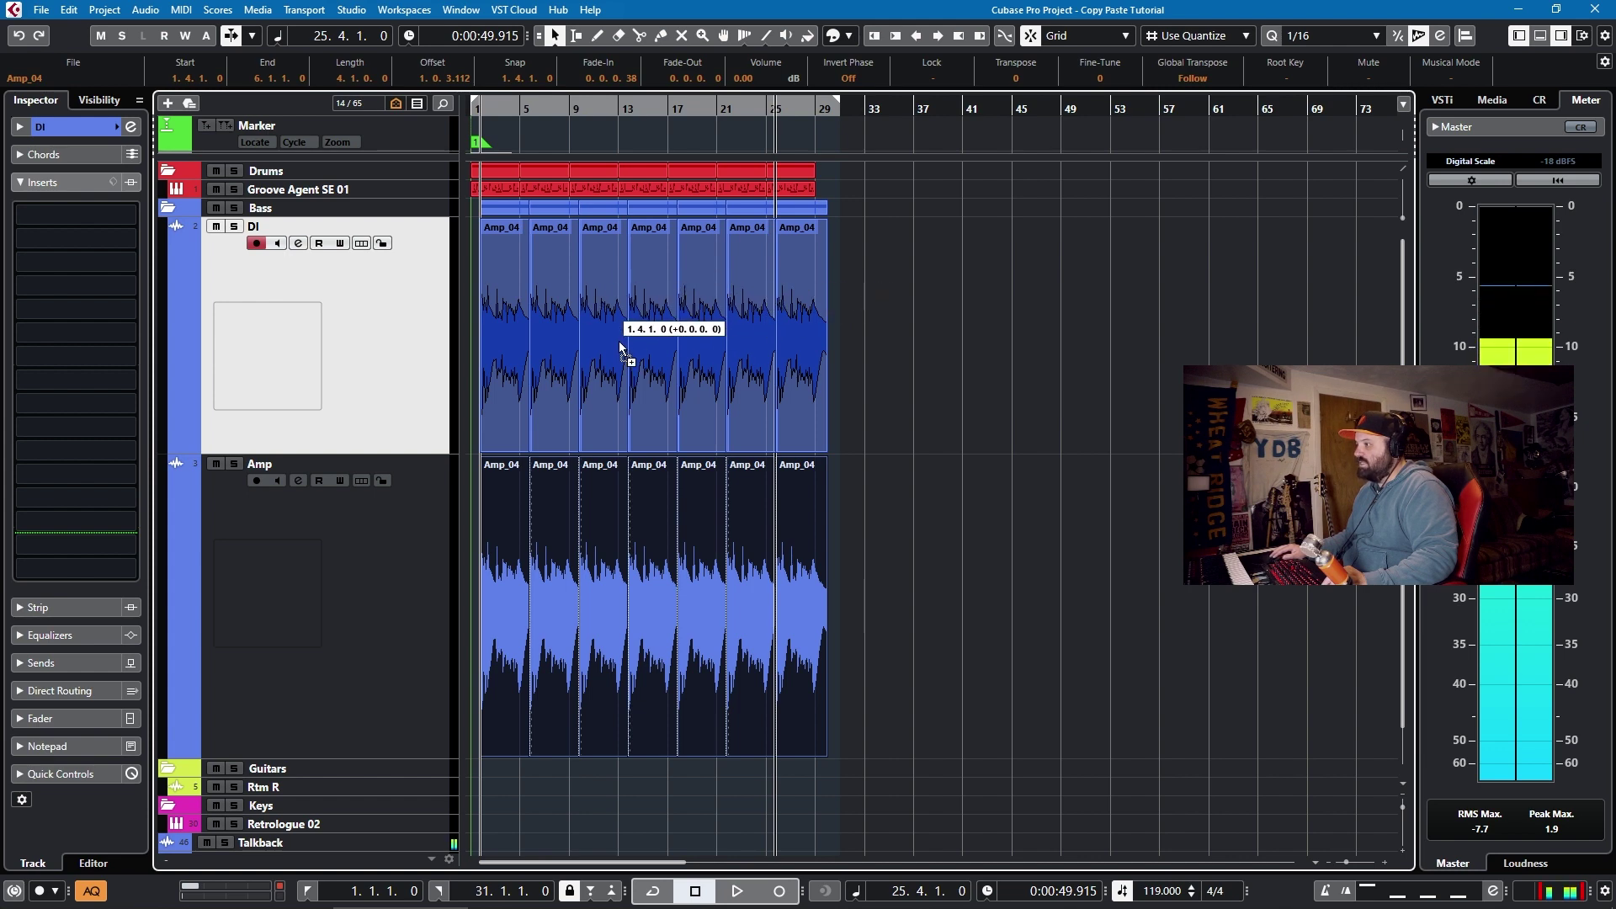
{"action": "left_click_drag", "start_coordinate": [624, 361], "coordinate": [624, 362]}
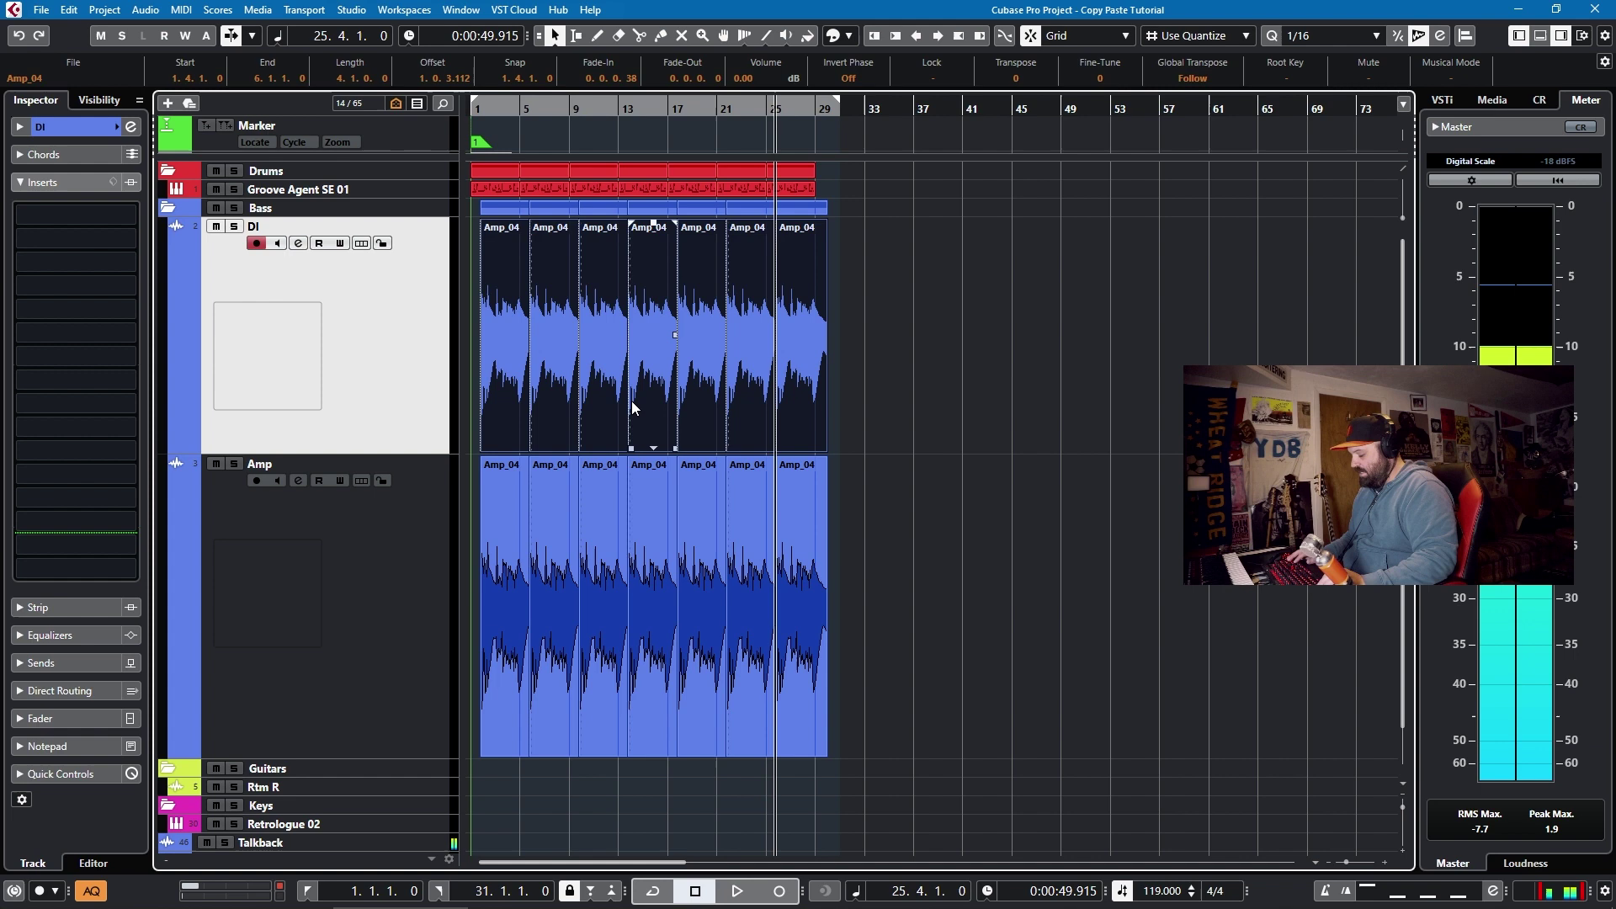
{"action": "key", "text": "space"}
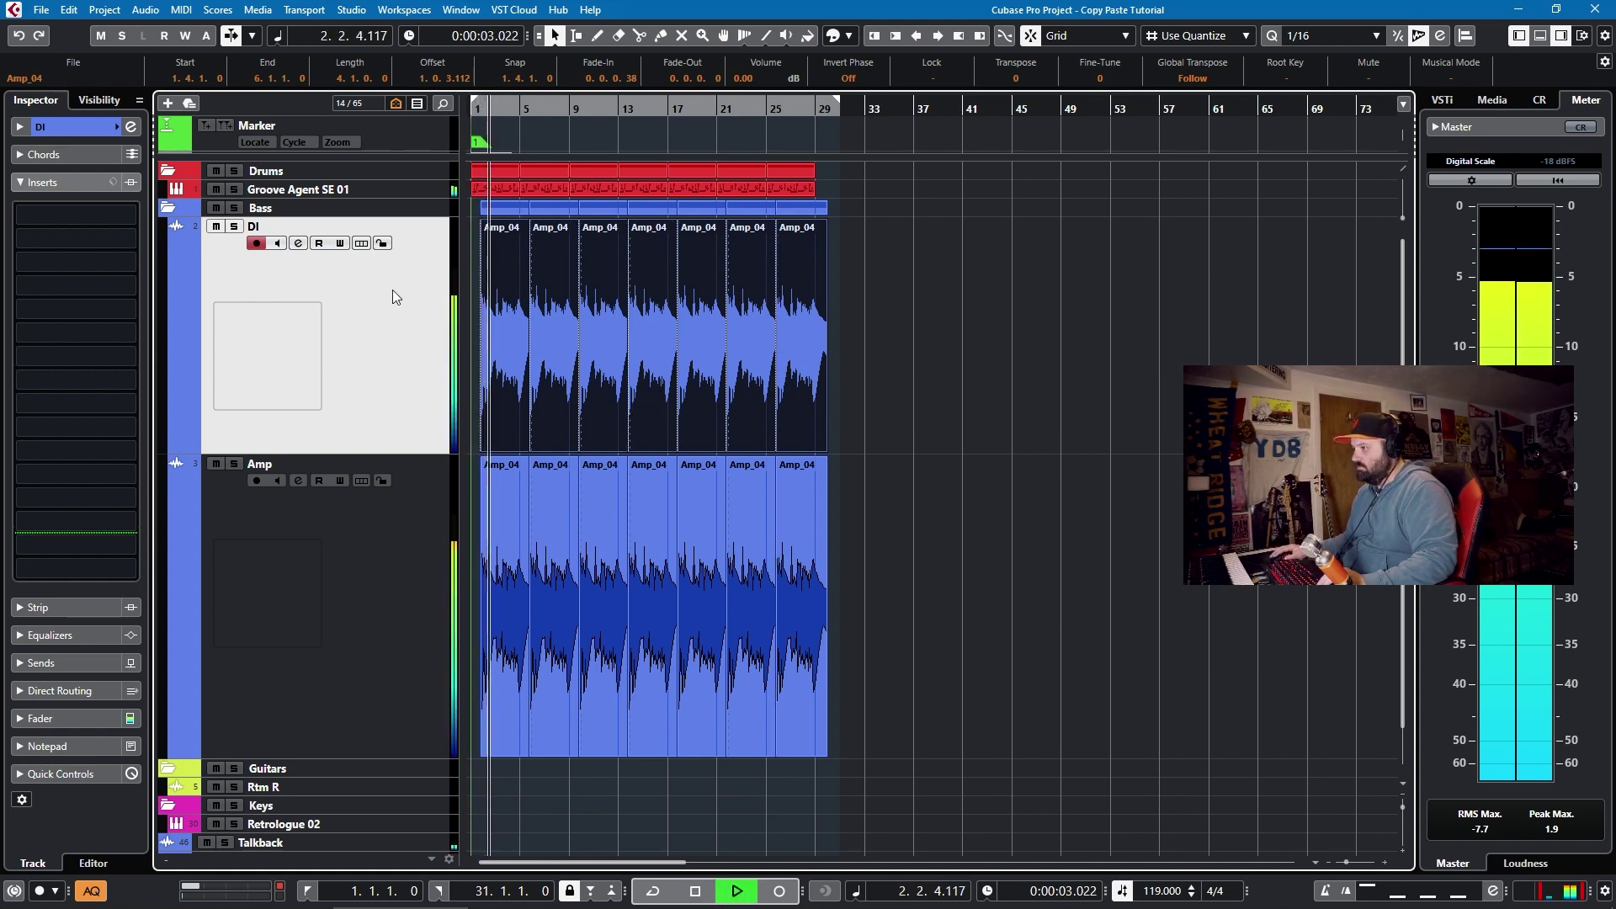
Lower the DI track's Inspector volume fader to about -25 dB during playback.
{"action": "left_click", "coordinate": [88, 132]}
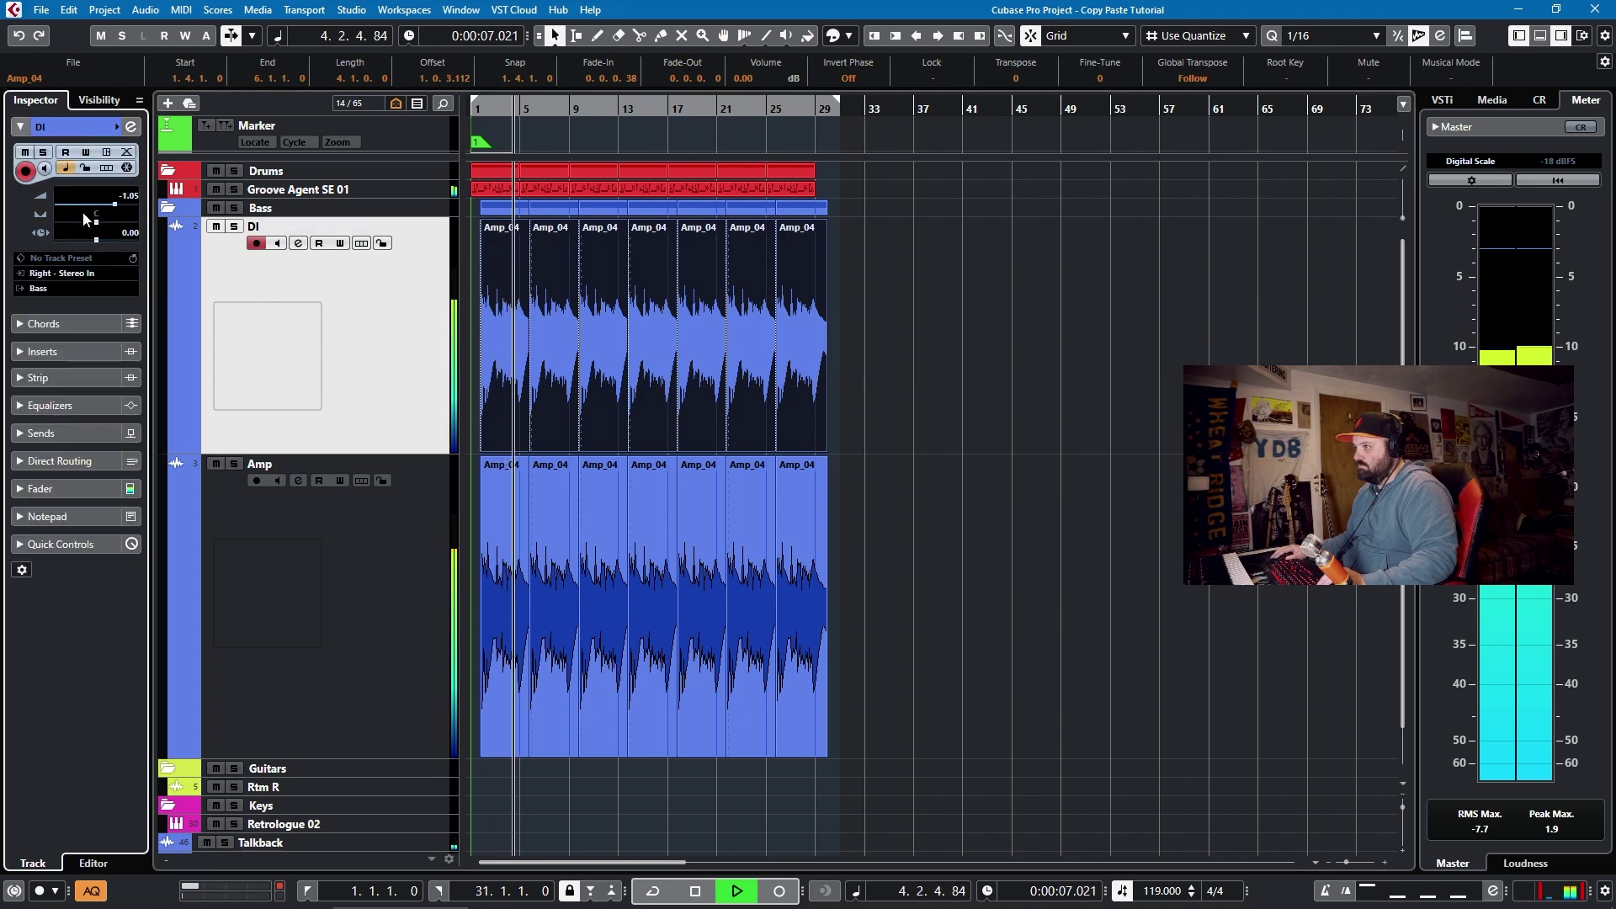
{"action": "left_click_drag", "start_coordinate": [87, 218], "coordinate": [88, 280]}
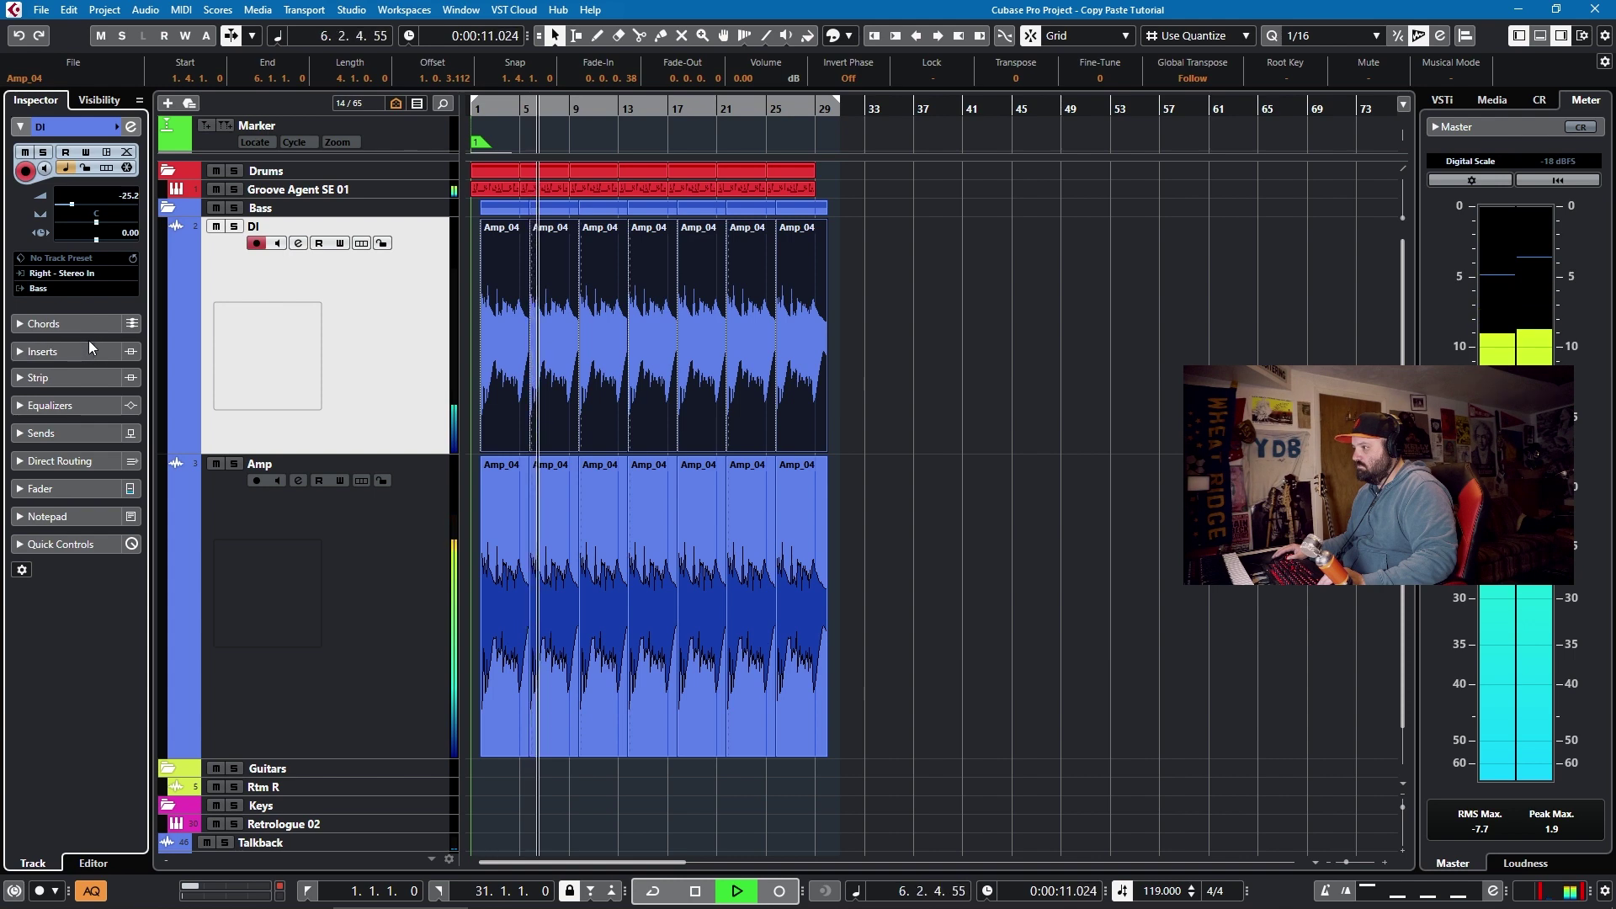
Nudge the DI volume lower, stop playback, and enlarge the Rtm R guitar track row.
{"action": "left_click_drag", "start_coordinate": [97, 202], "coordinate": [155, 209]}
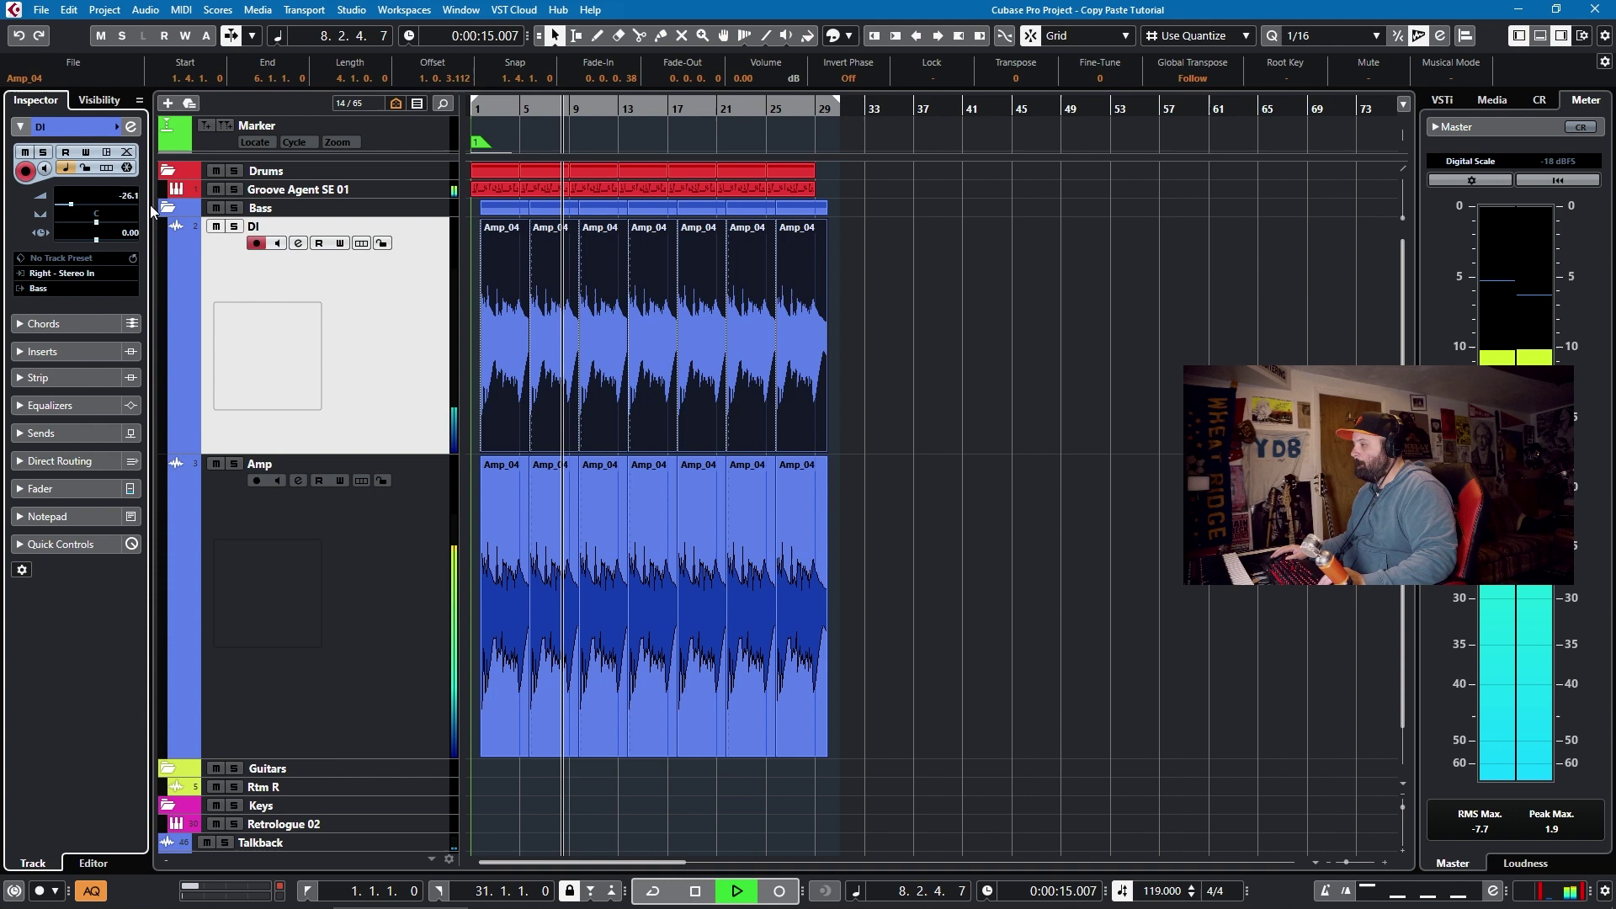
{"action": "key", "text": "space"}
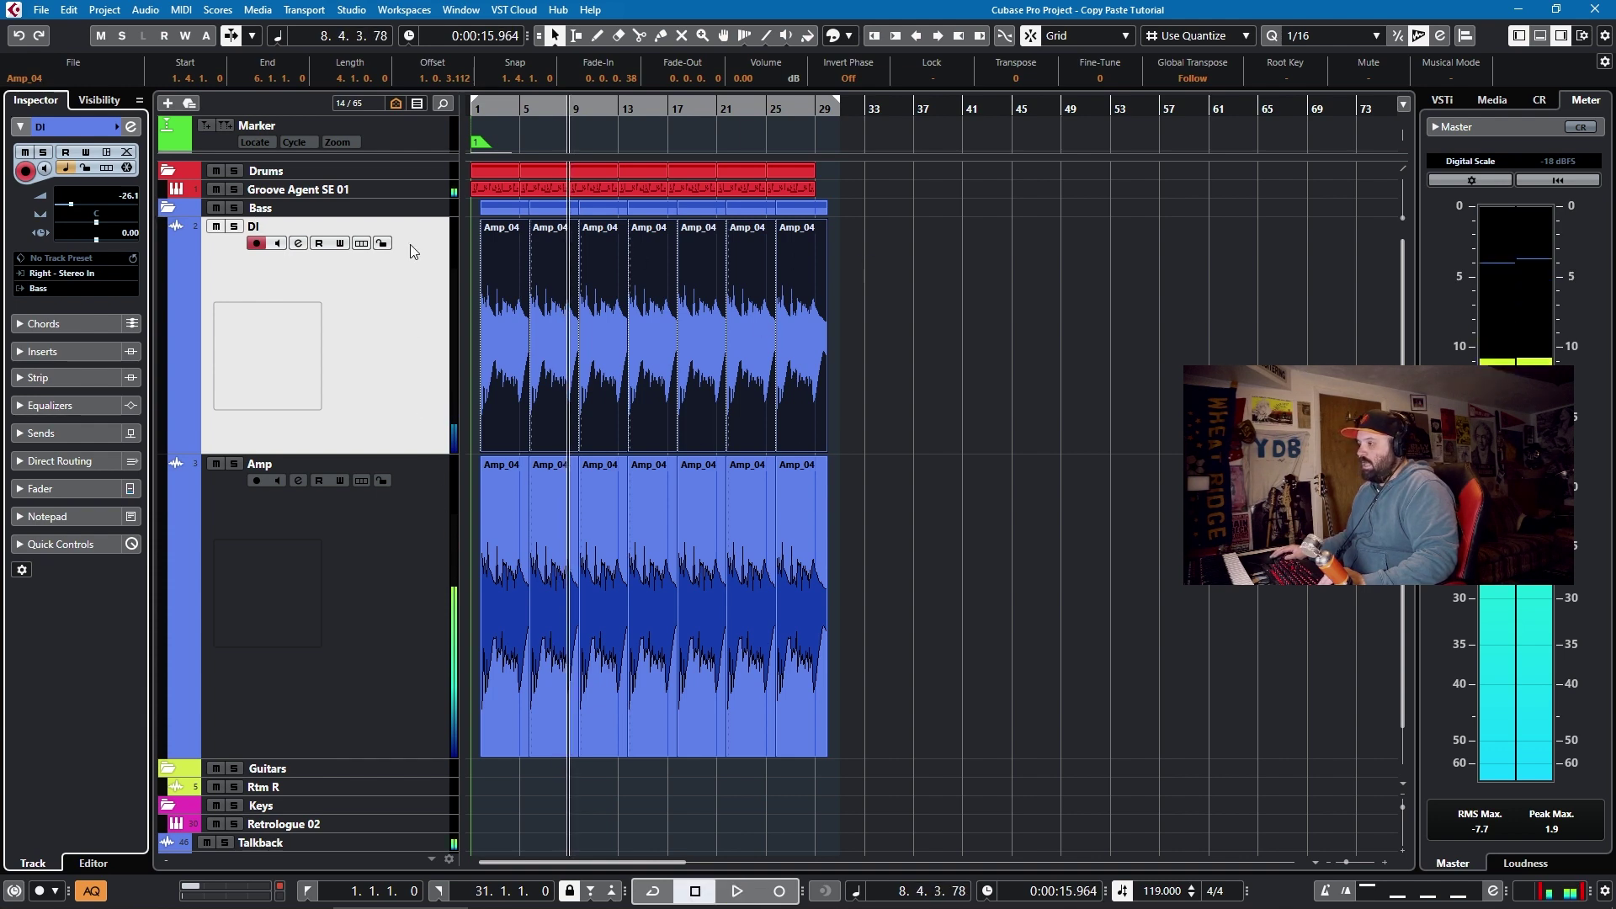
{"action": "scroll", "coordinate": [369, 333], "scroll_direction": "down", "scroll_amount": 2}
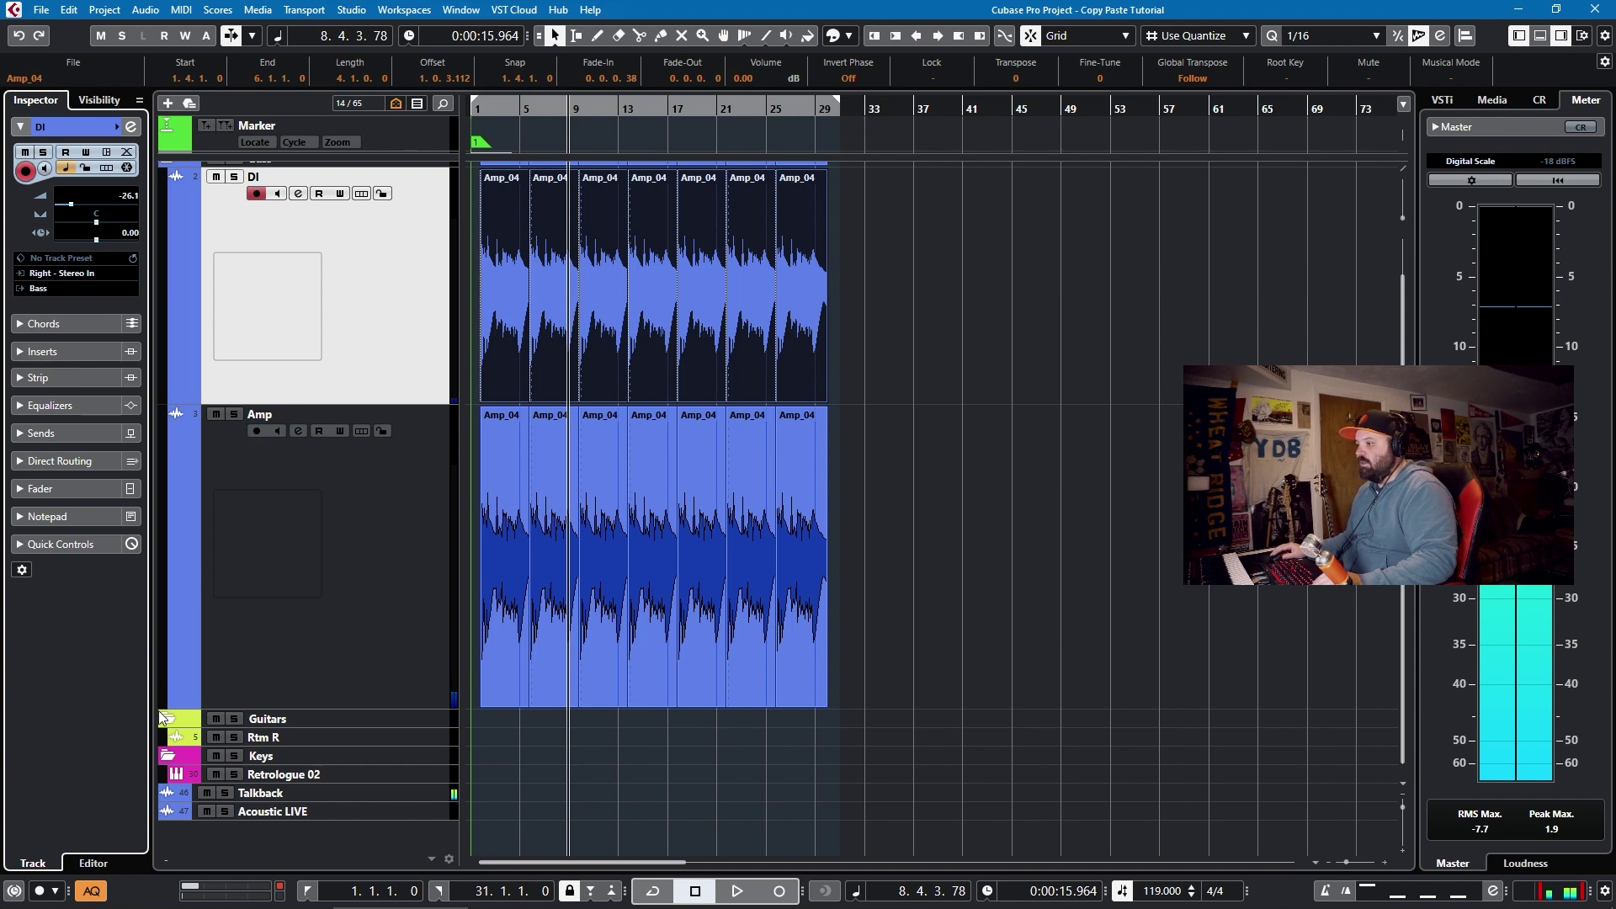
{"action": "left_click", "coordinate": [425, 737]}
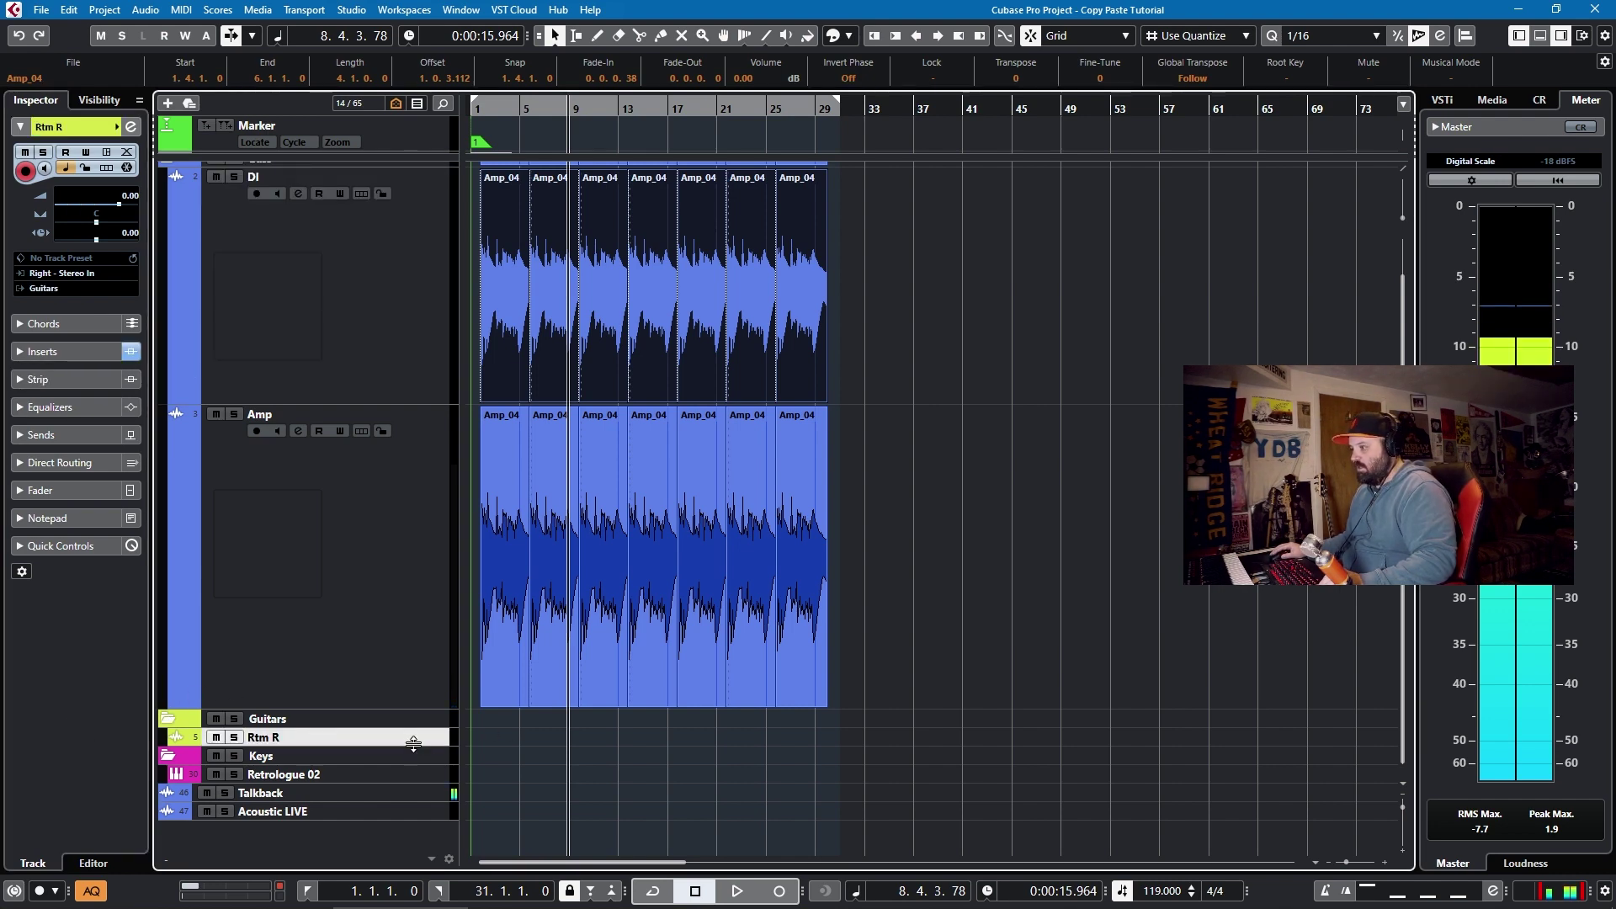
{"action": "left_click_drag", "start_coordinate": [413, 743], "coordinate": [413, 774]}
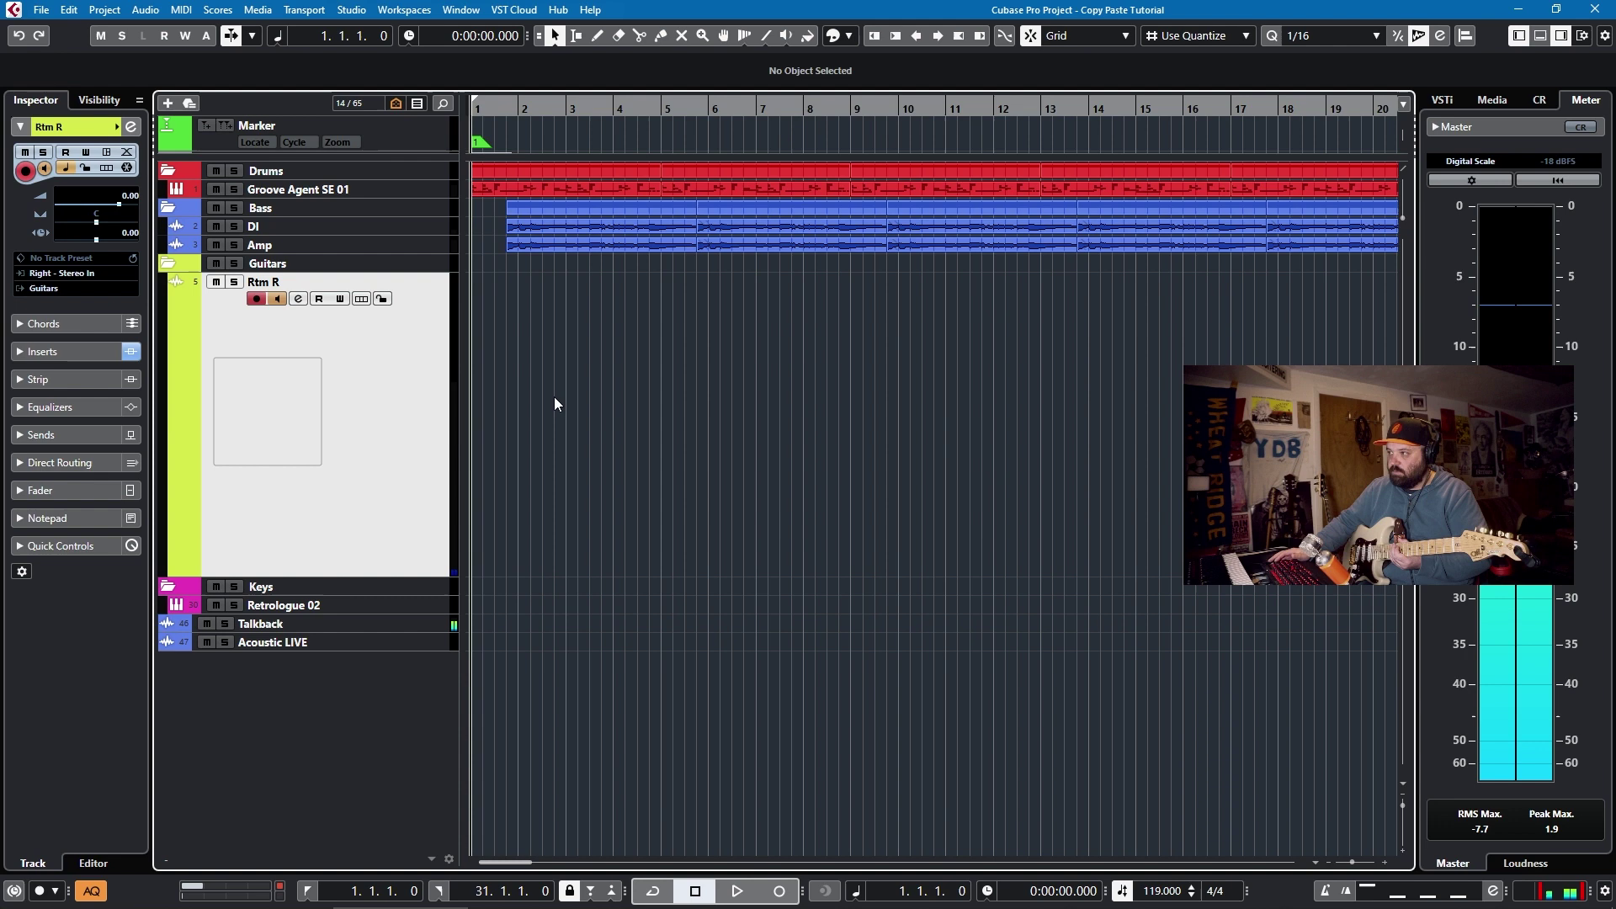
Record the Rtm R_04 guitar take on Rtm R from bar 1 to about bar 10.
{"action": "key", "text": "KP_Multiply"}
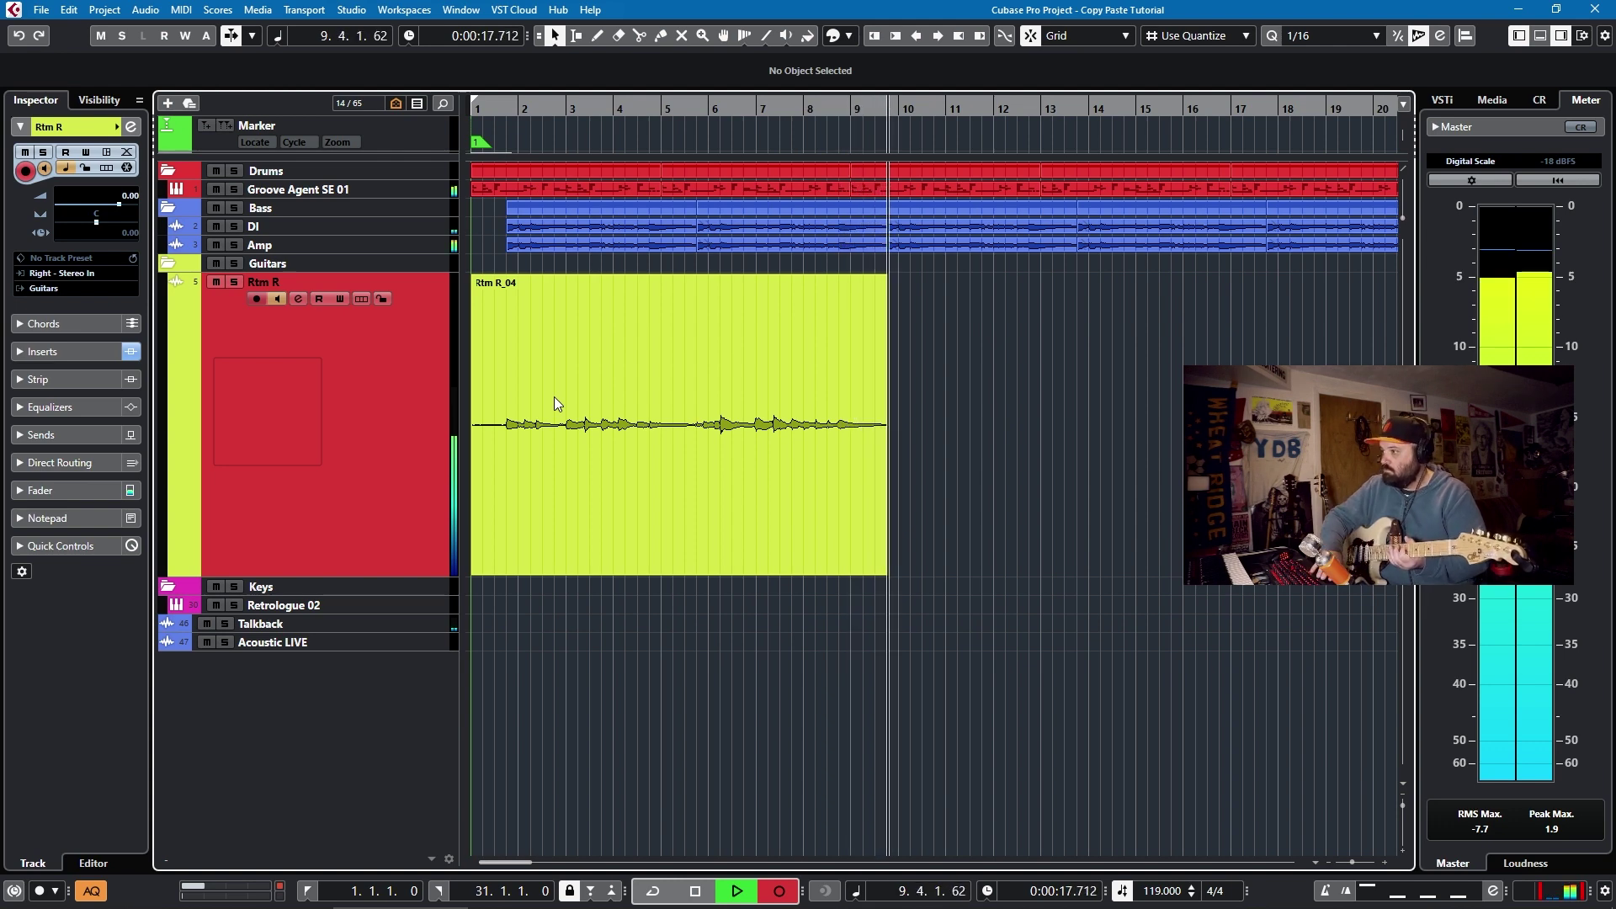
{"action": "key", "text": "space"}
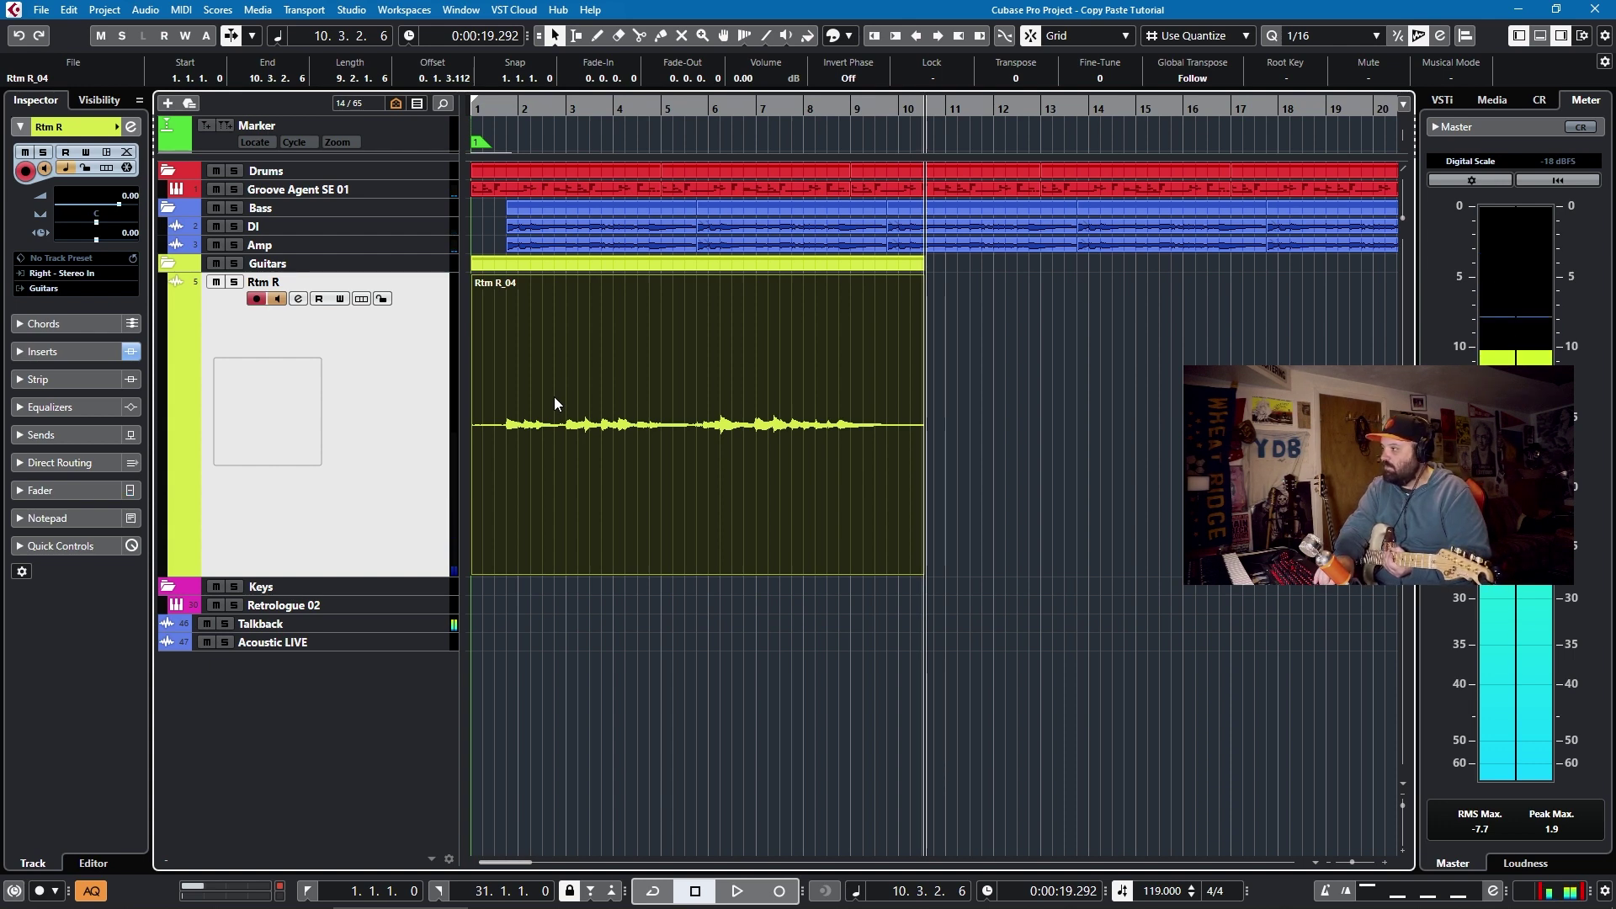
{"action": "key", "text": "KP_Subtract"}
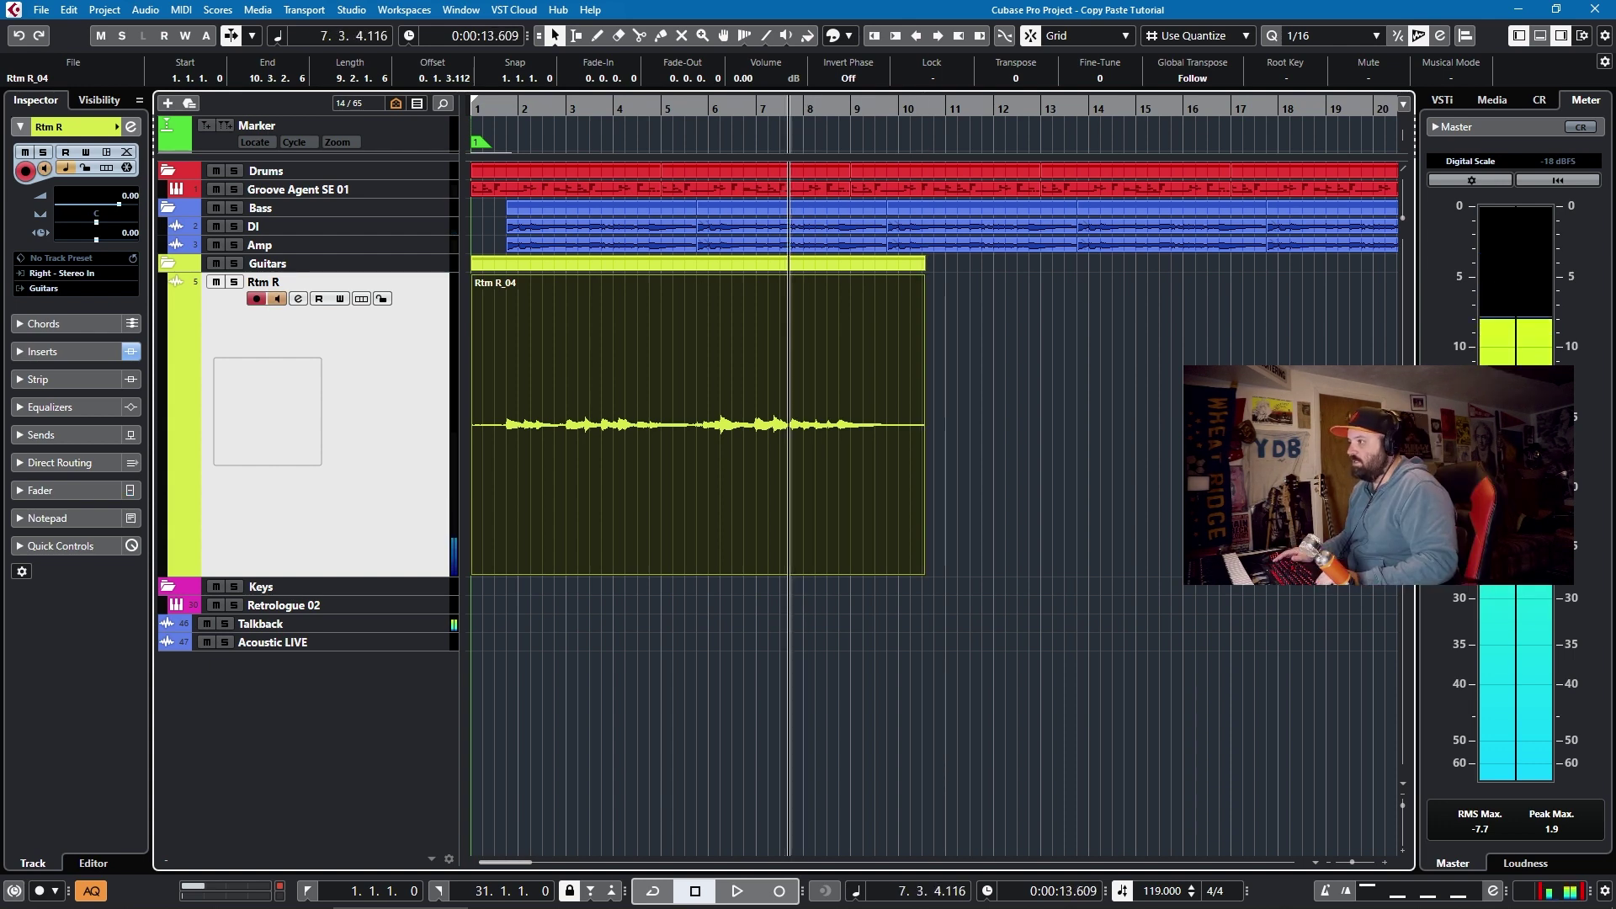
{"action": "key", "text": "KP_Subtract"}
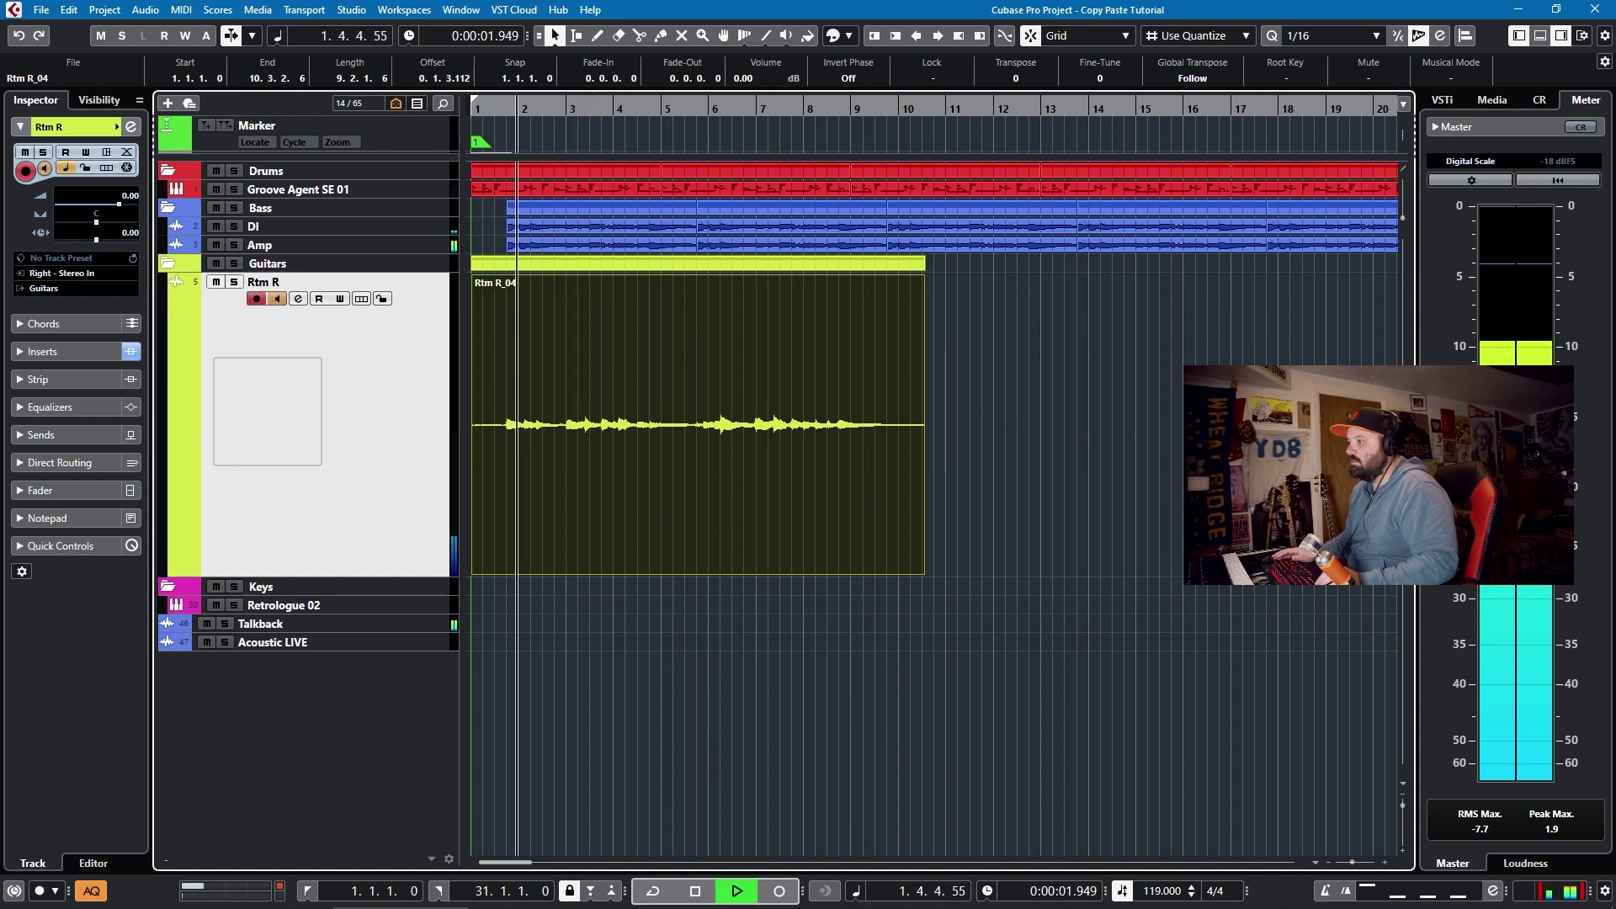
{"action": "key", "text": "space"}
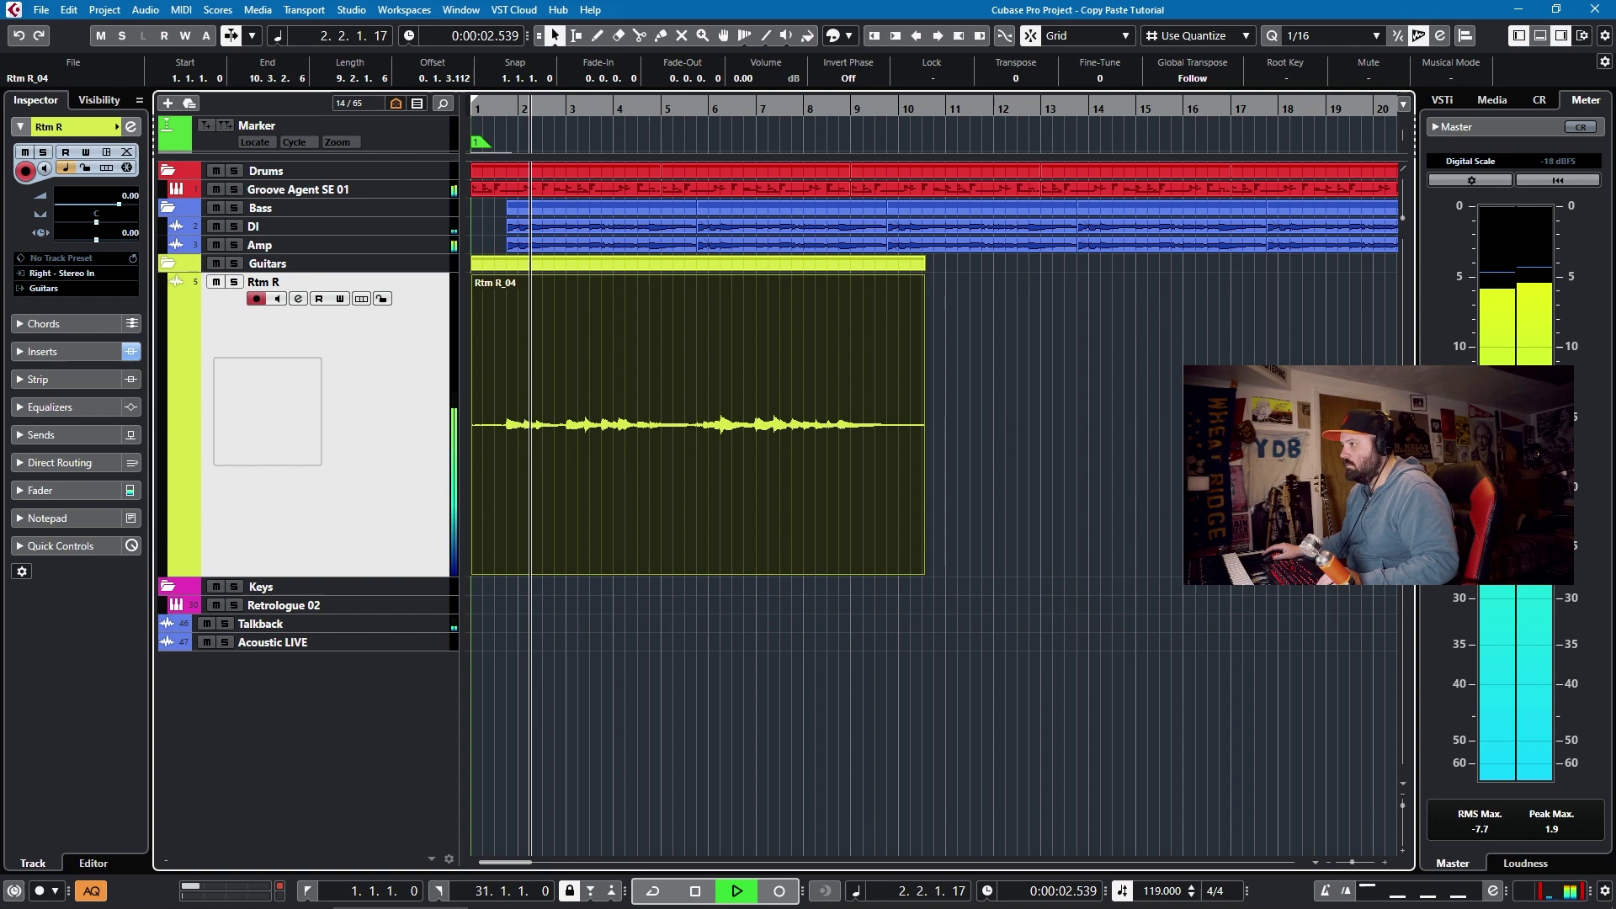
{"action": "key", "text": "h"}
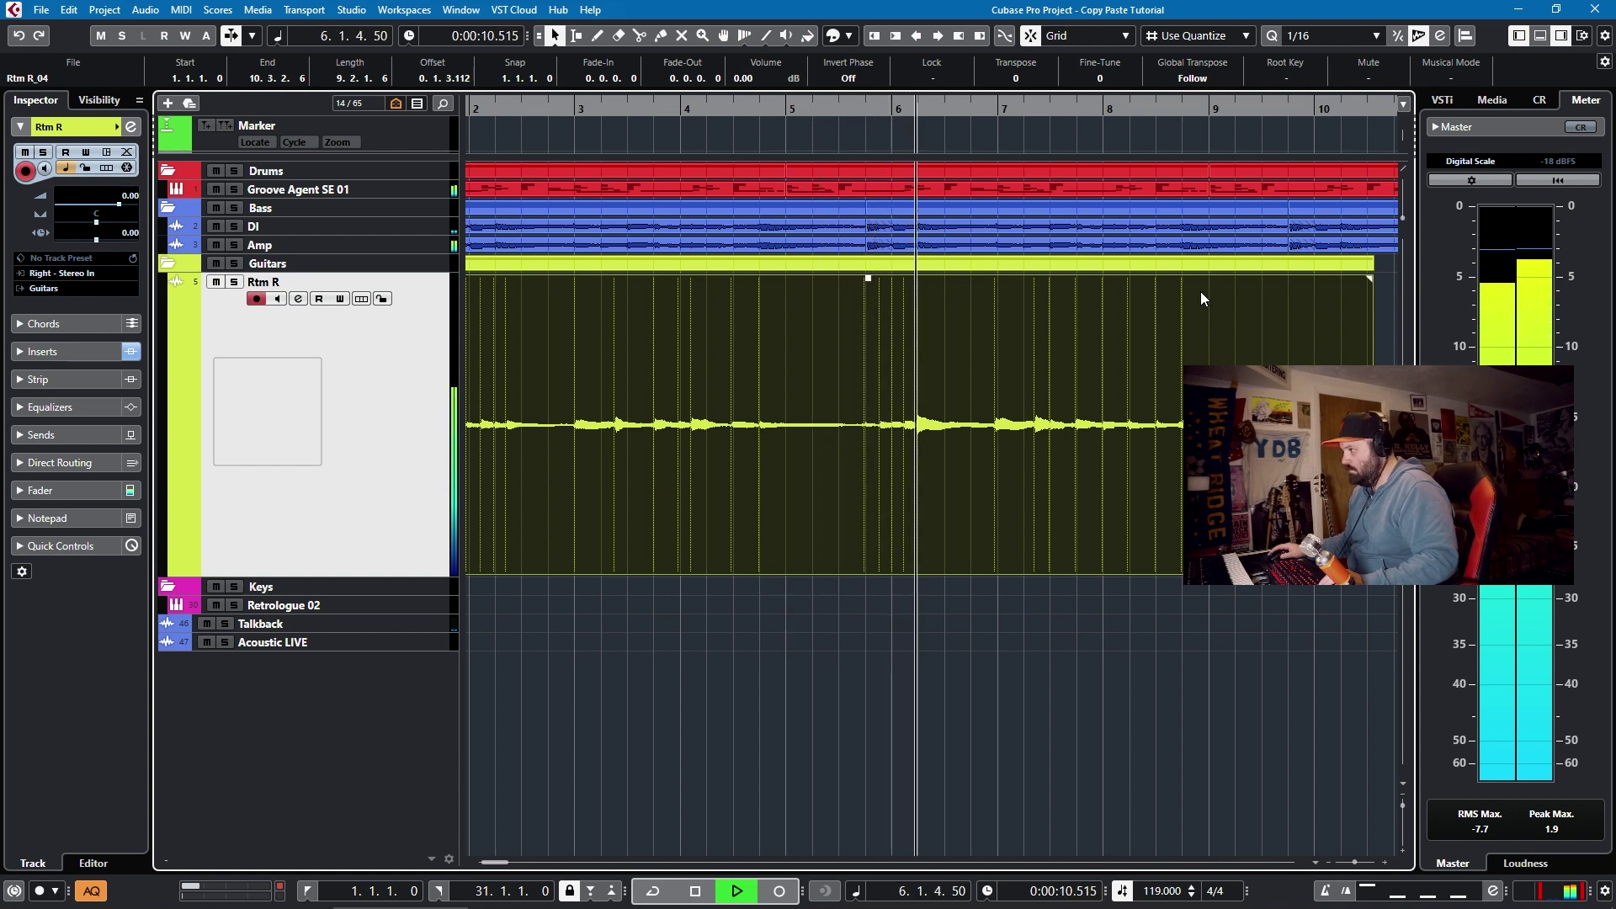
{"action": "key", "text": "g"}
{"action": "key", "text": "g"}
{"action": "scroll", "coordinate": [810, 387], "scroll_direction": "right", "scroll_amount": 5}
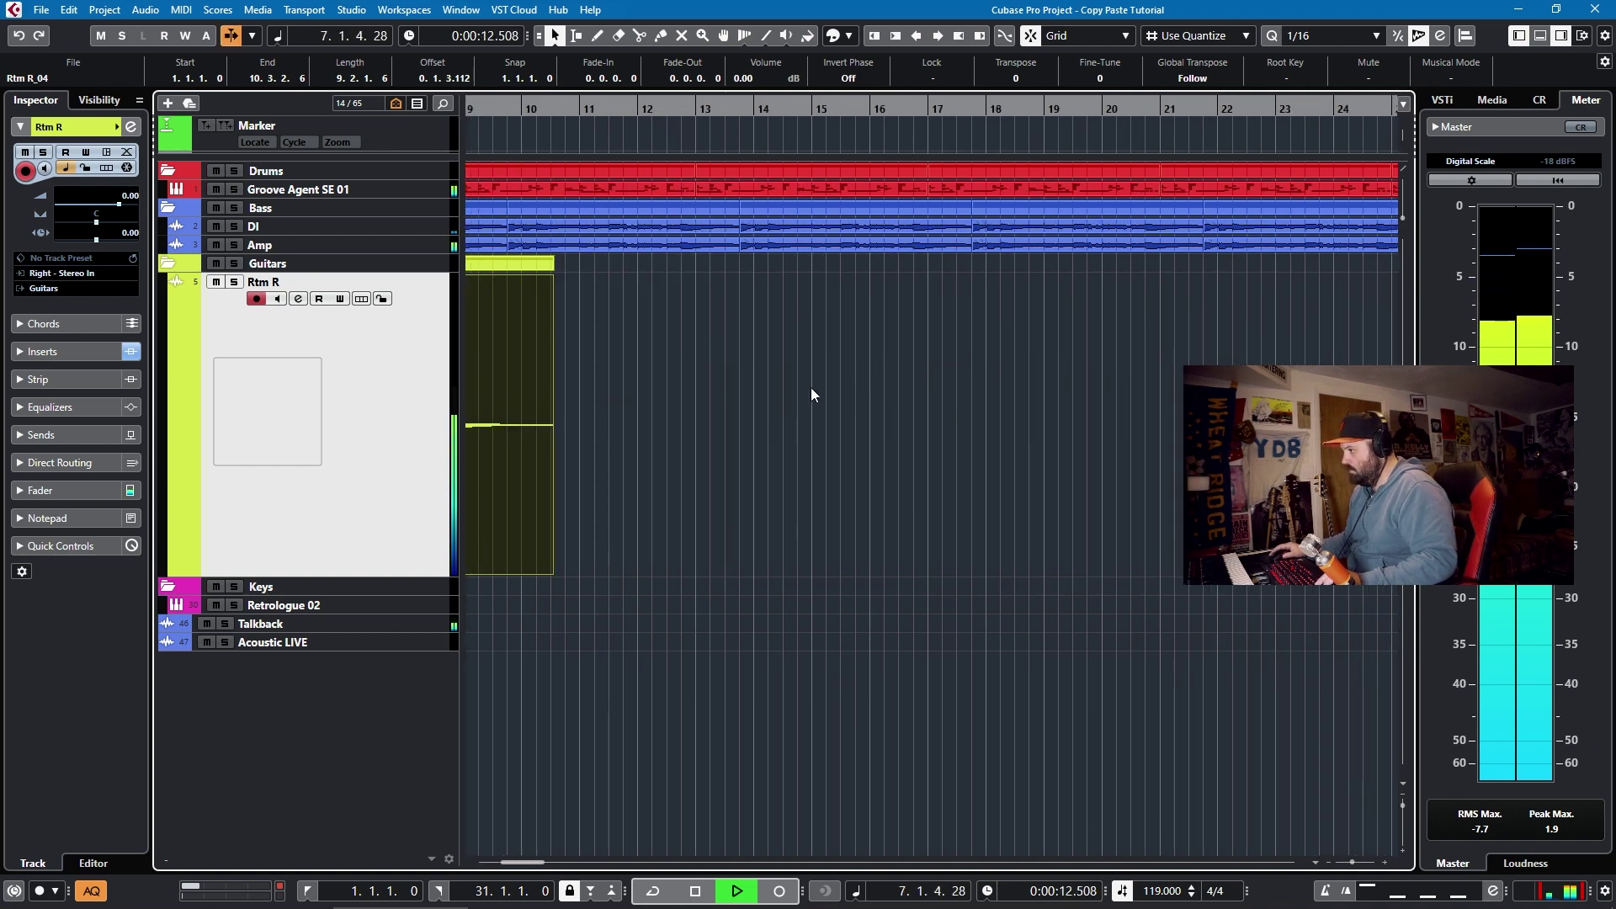
{"action": "key", "text": "h"}
{"action": "key", "text": "h"}
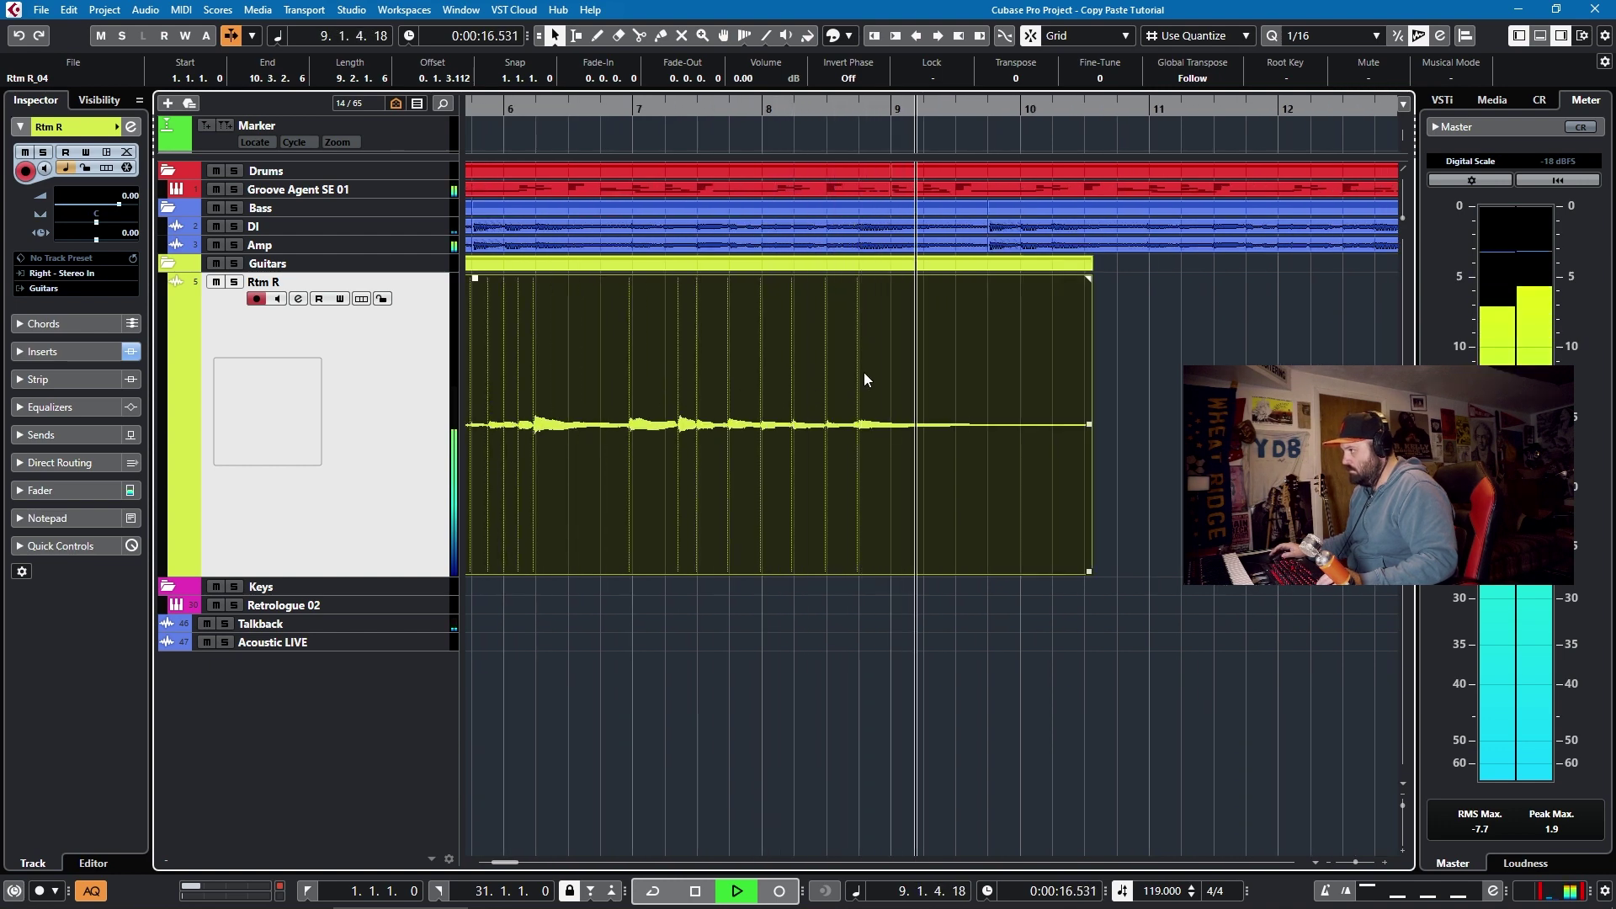
{"action": "key", "text": "space"}
{"action": "key", "text": "g"}
{"action": "key", "text": "g"}
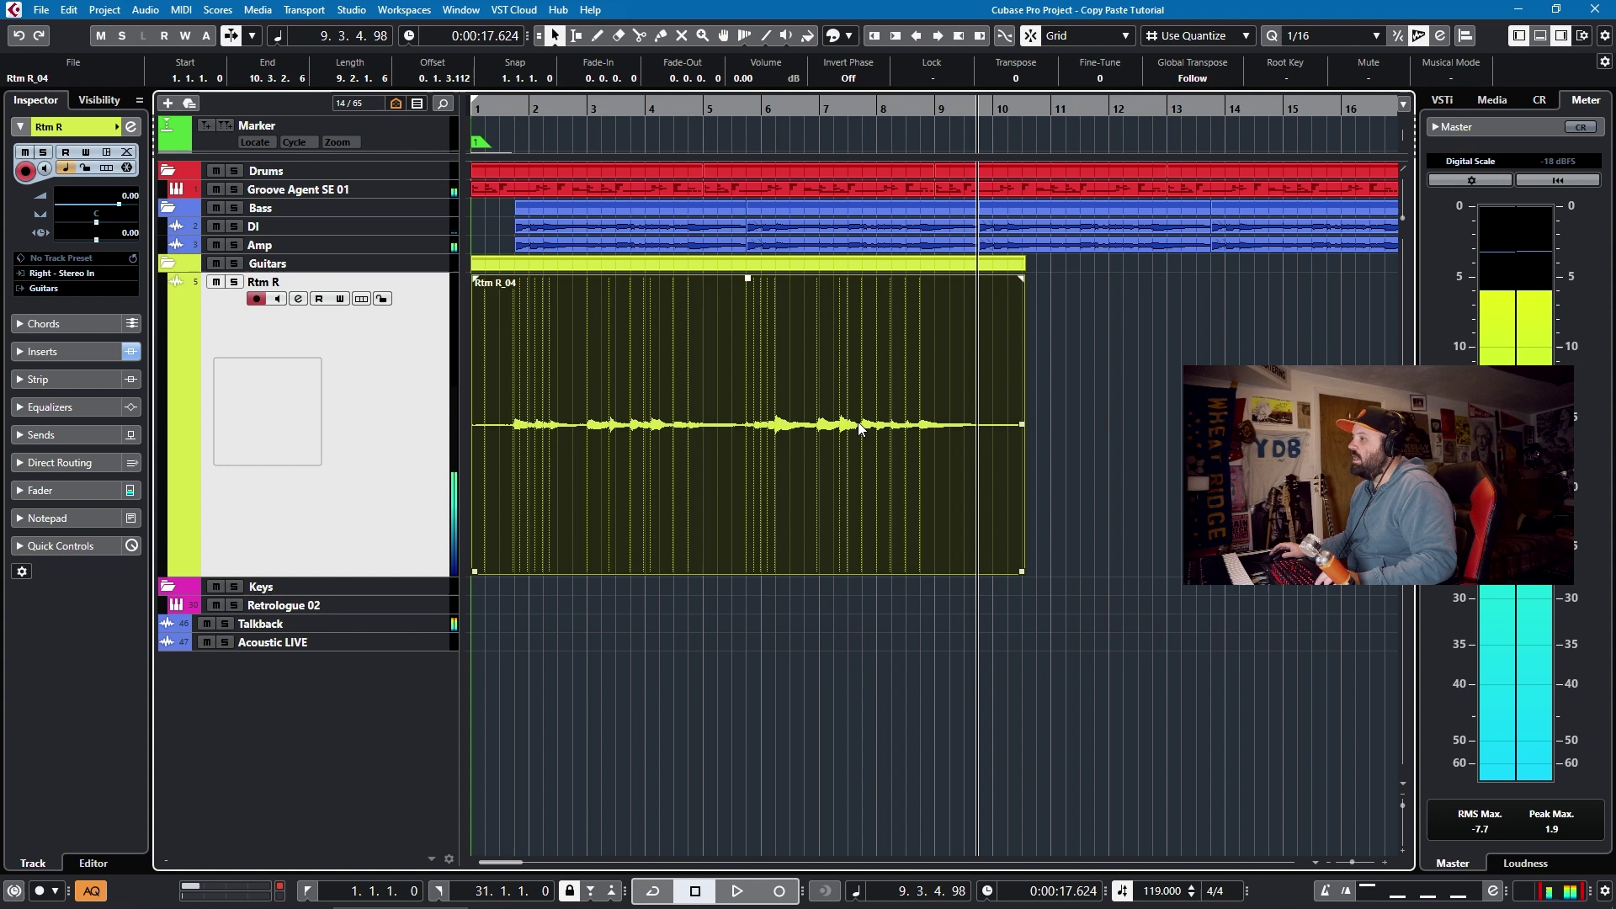
Split the Rtm R_04 guitar take at beat 1.4 with the Scissors tool and copy it.
{"action": "key", "text": "h"}
{"action": "key", "text": "h"}
{"action": "key", "text": "h"}
{"action": "key", "text": "h"}
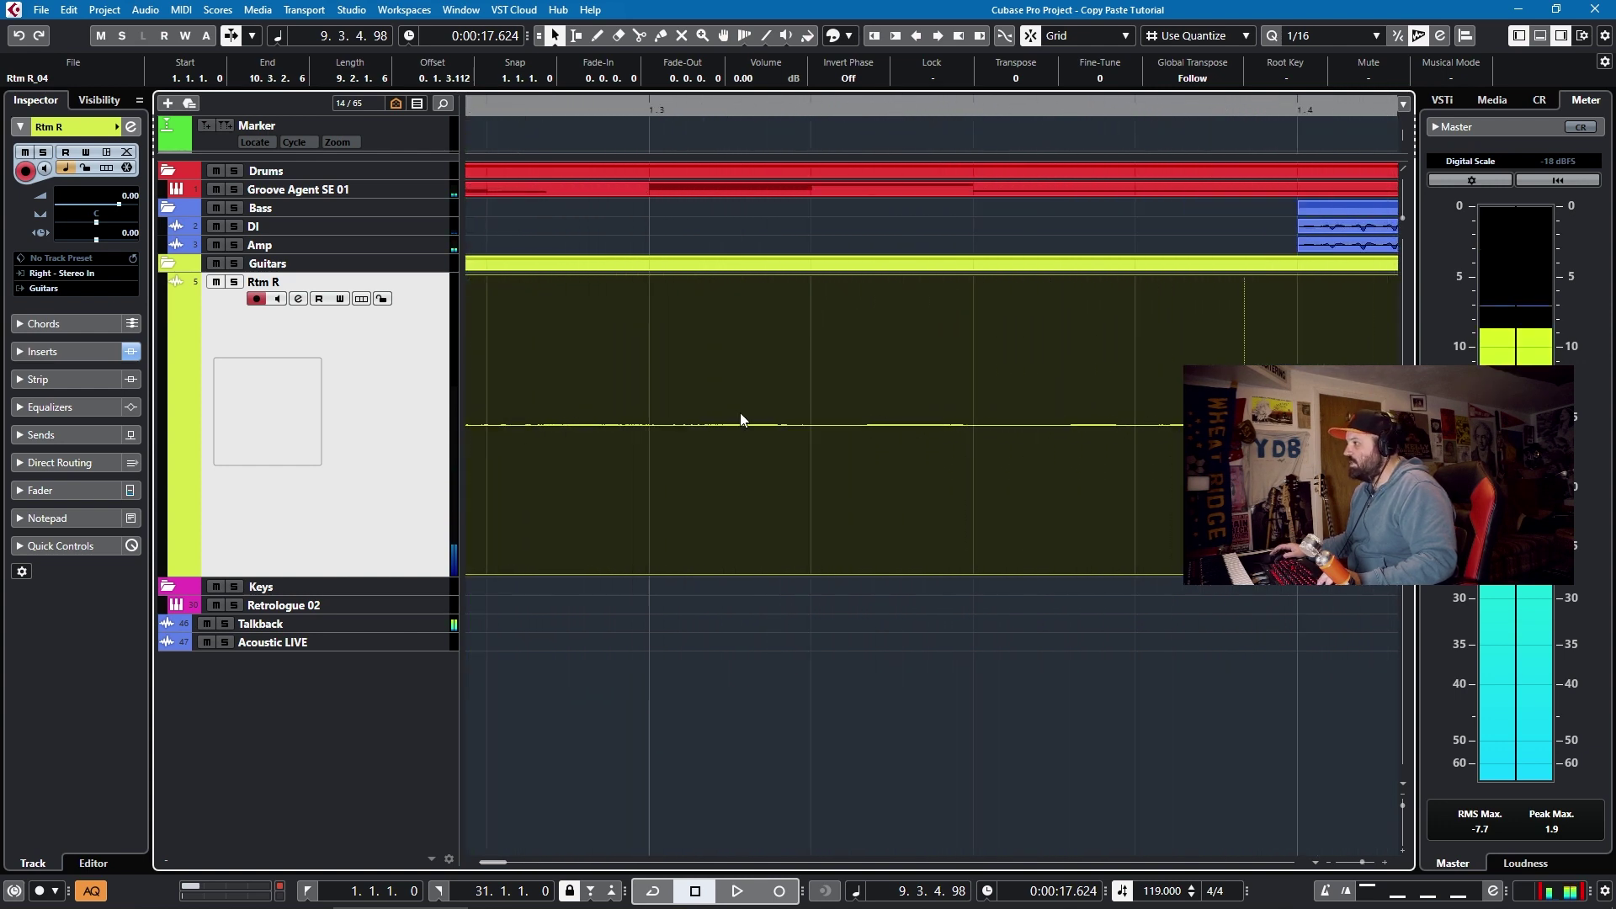
{"action": "scroll", "coordinate": [986, 391], "scroll_direction": "right", "scroll_amount": 2}
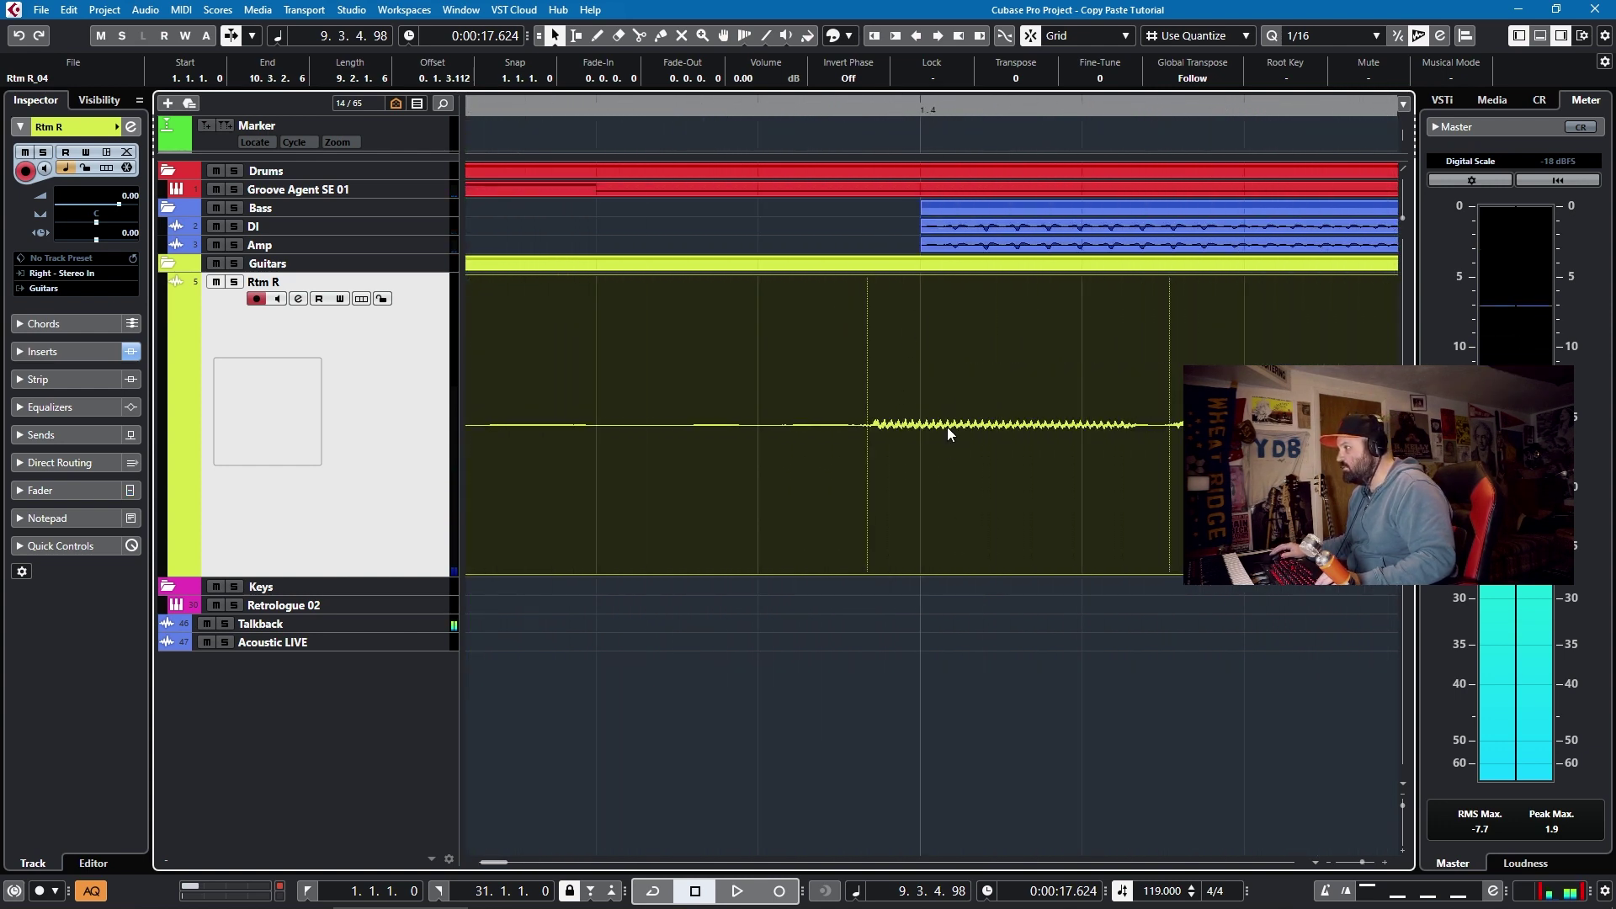
{"action": "key", "text": "3"}
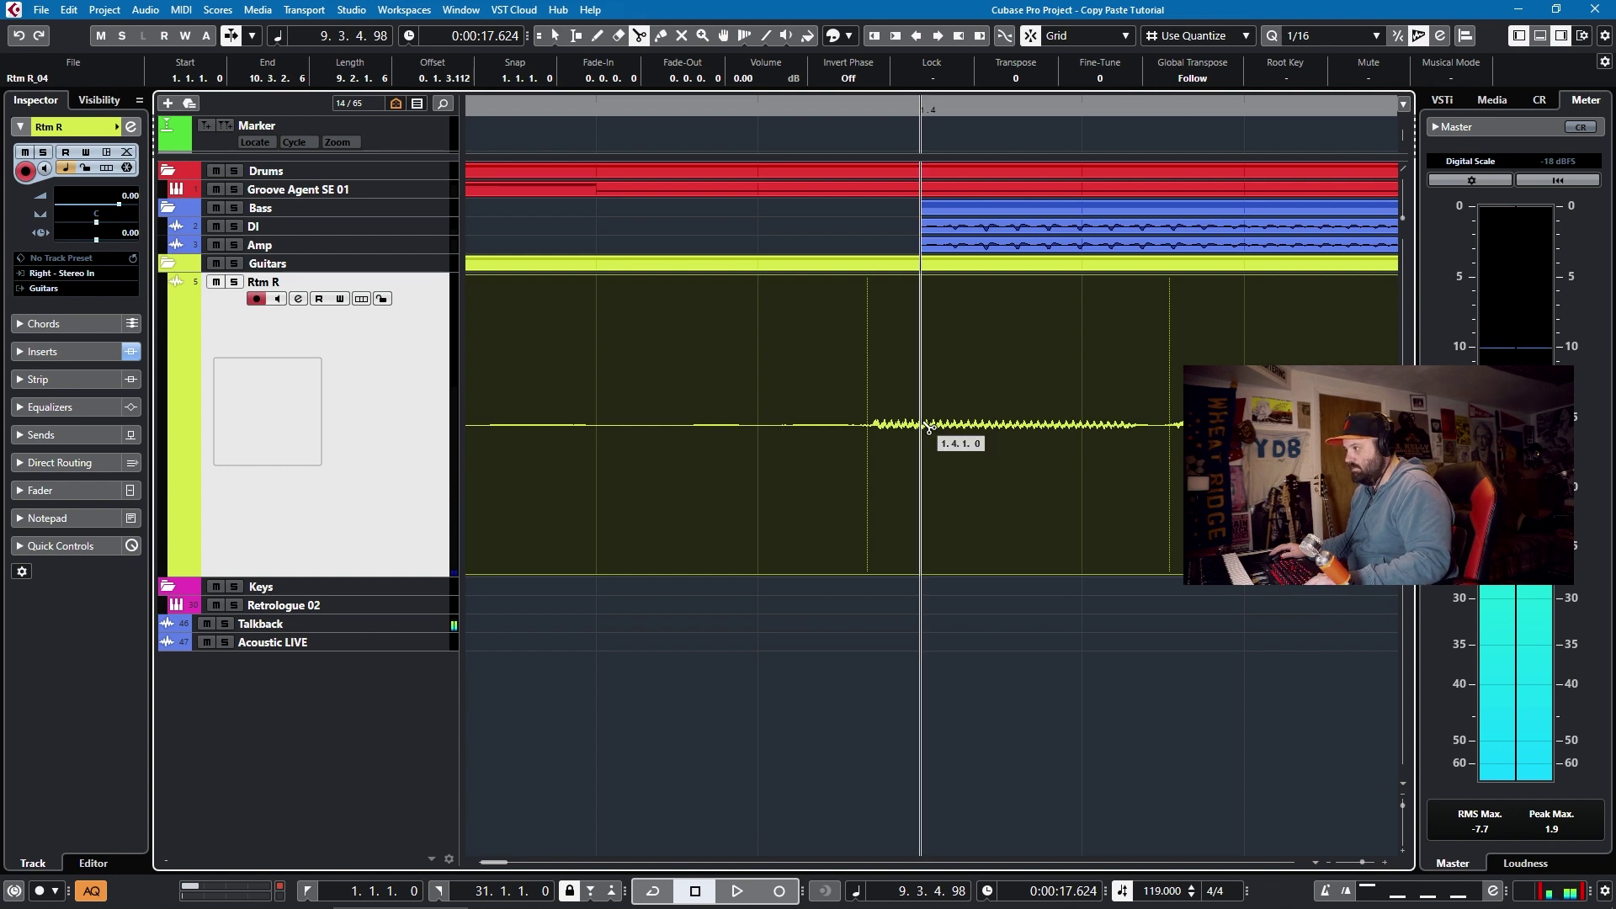
{"action": "left_click", "coordinate": [933, 416]}
{"action": "key", "text": "h"}
Paste the copied guitar part at 9.4.1.0, then return to the Object Selection tool.
{"action": "scroll", "coordinate": [1161, 446], "scroll_direction": "right", "scroll_amount": 2}
{"action": "scroll", "coordinate": [1057, 443], "scroll_direction": "right", "scroll_amount": 2}
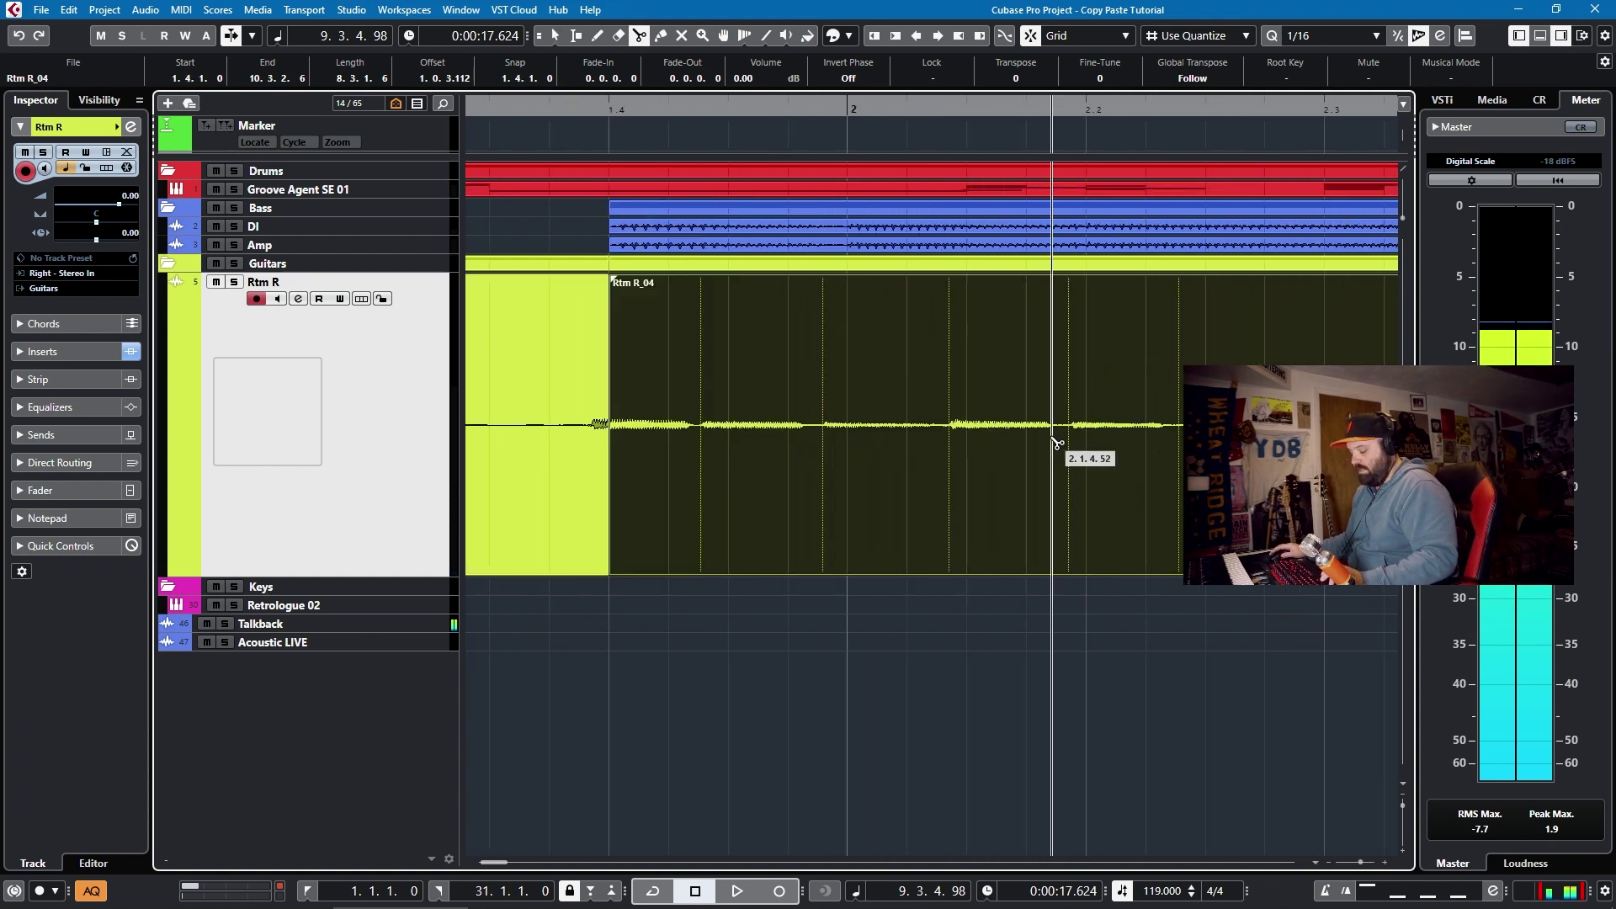
{"action": "scroll", "coordinate": [1057, 443], "scroll_direction": "right", "scroll_amount": 20}
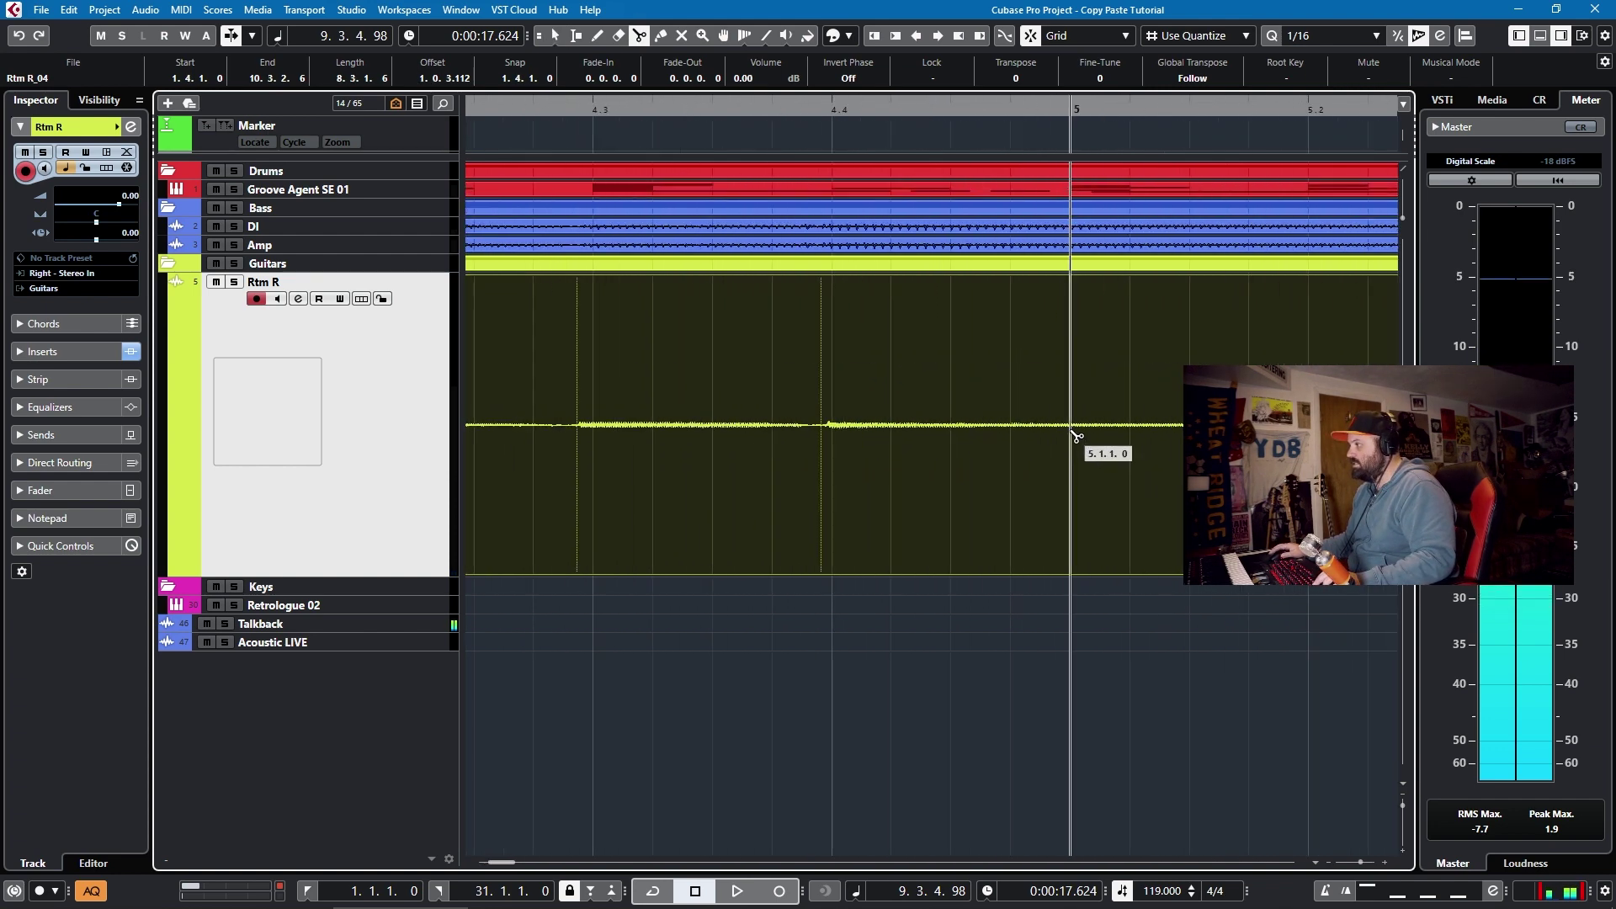
{"action": "scroll", "coordinate": [1057, 443], "scroll_direction": "right", "scroll_amount": 15}
{"action": "key", "text": "g"}
{"action": "key", "text": "g"}
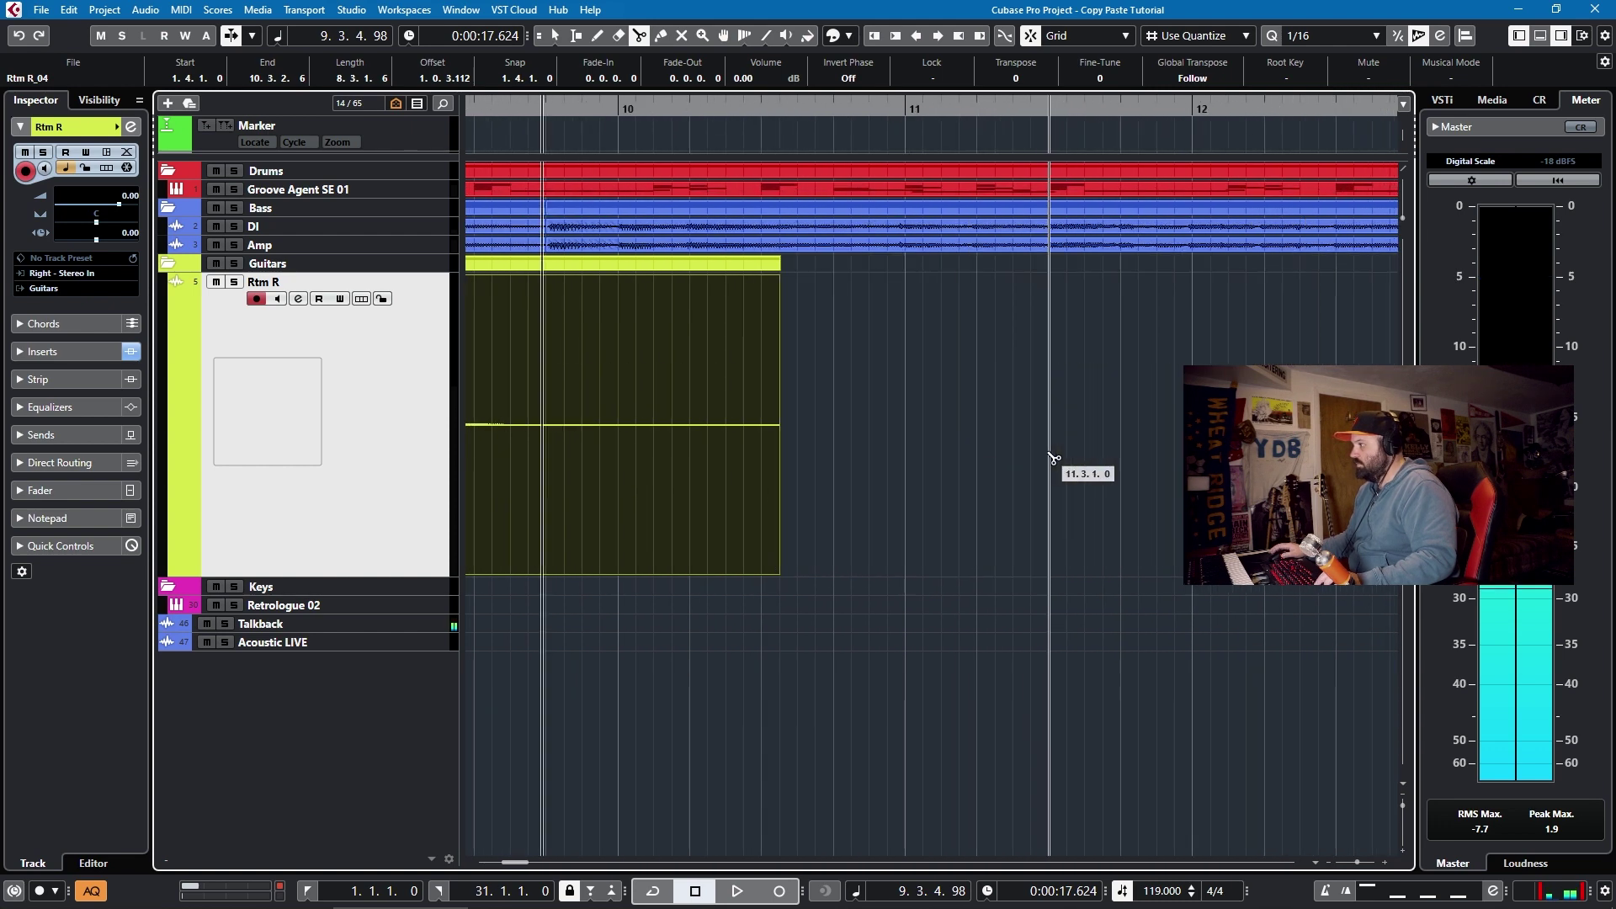
{"action": "key", "text": "h"}
{"action": "key", "text": "h"}
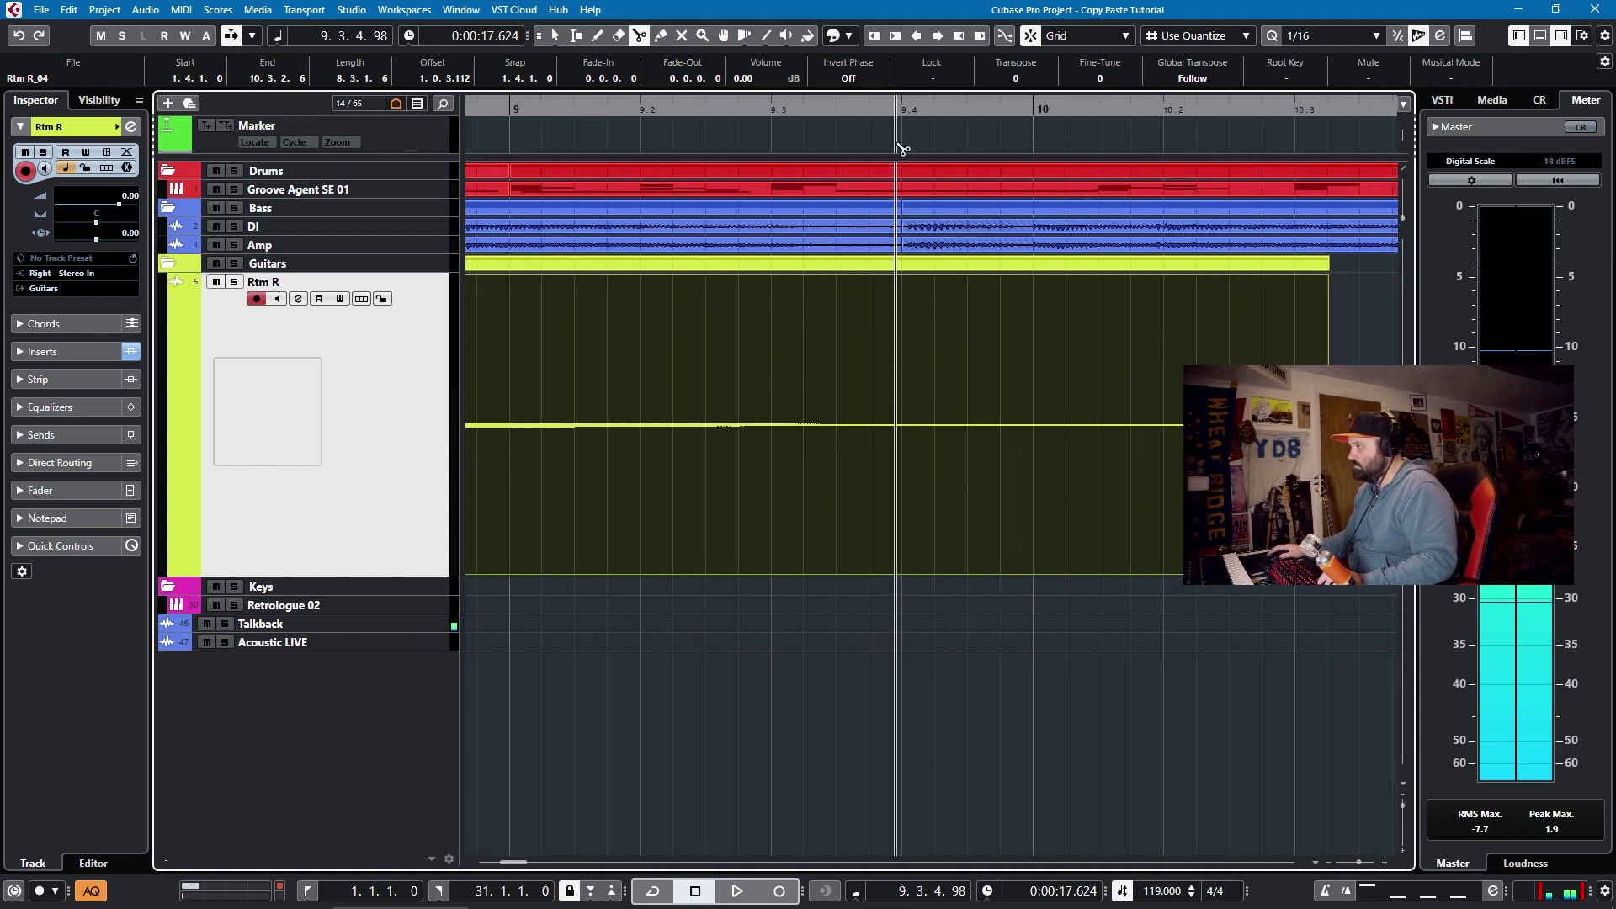
{"action": "left_click", "coordinate": [904, 109]}
{"action": "left_click", "coordinate": [902, 109]}
{"action": "key", "text": "ctrl+v"}
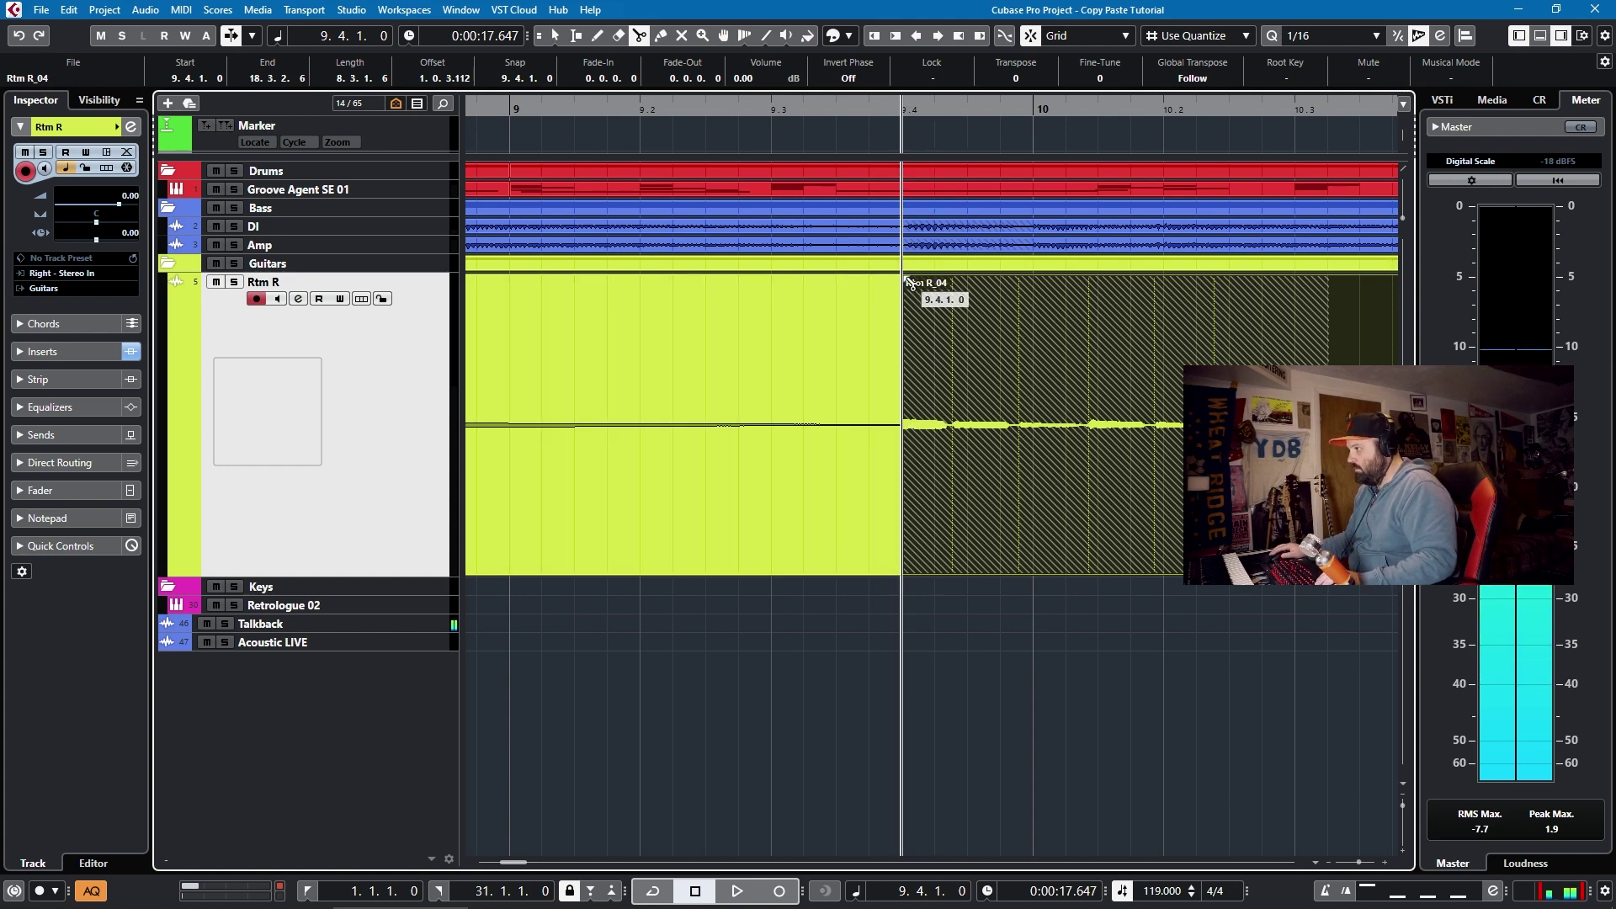
{"action": "key", "text": "1"}
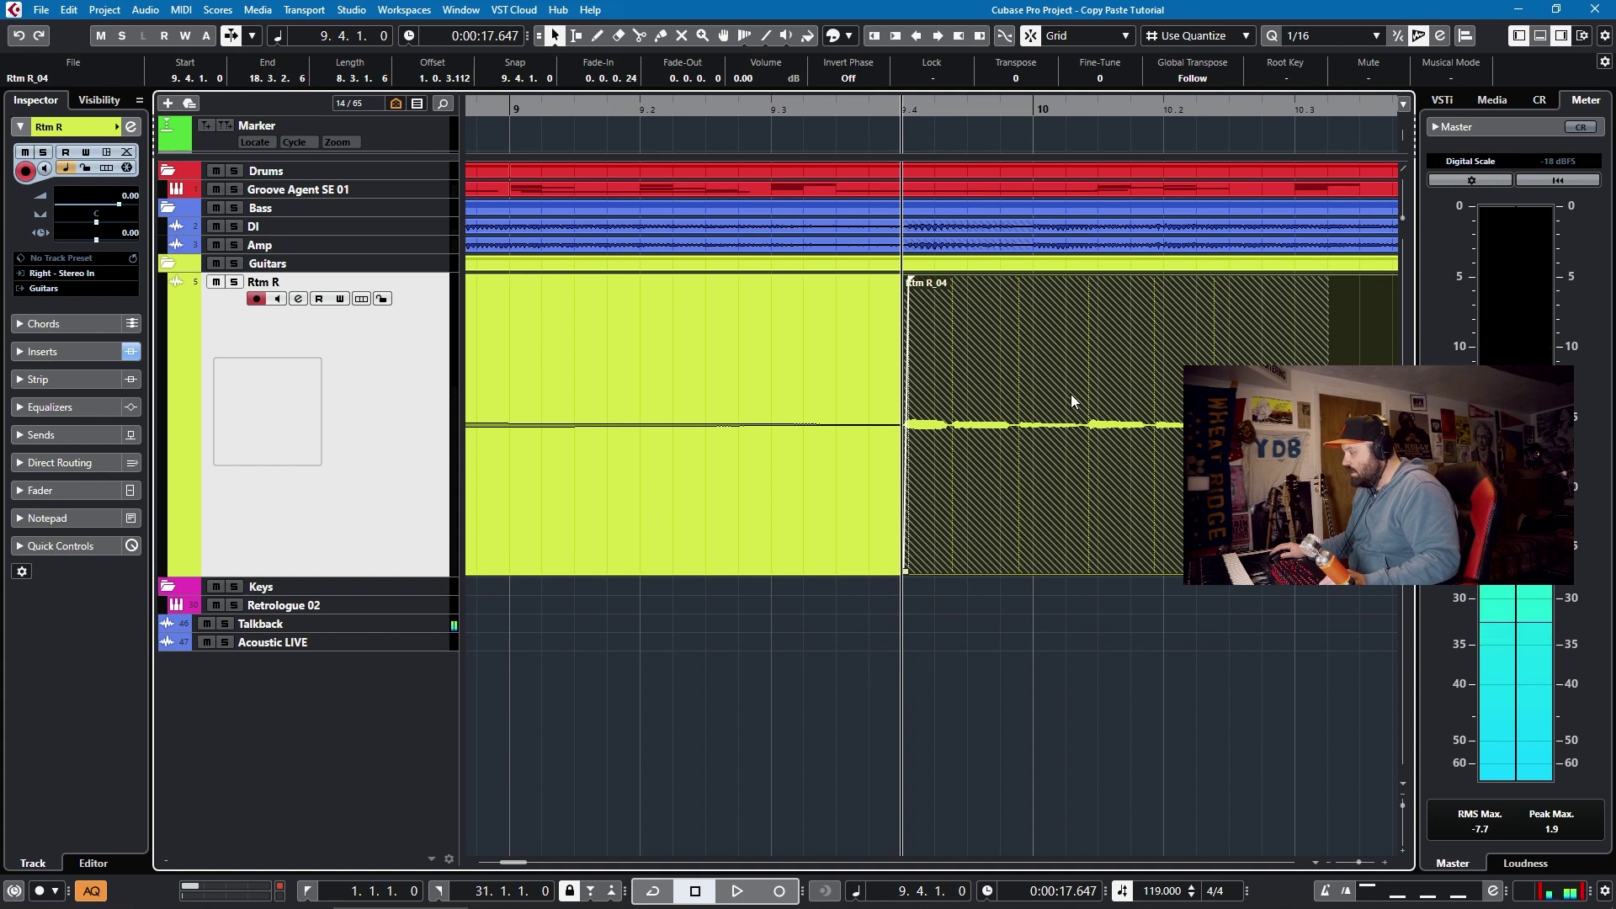
{"action": "scroll", "coordinate": [1070, 394], "scroll_direction": "down", "scroll_amount": 3}
{"action": "scroll", "coordinate": [1072, 392], "scroll_direction": "right", "scroll_amount": 8}
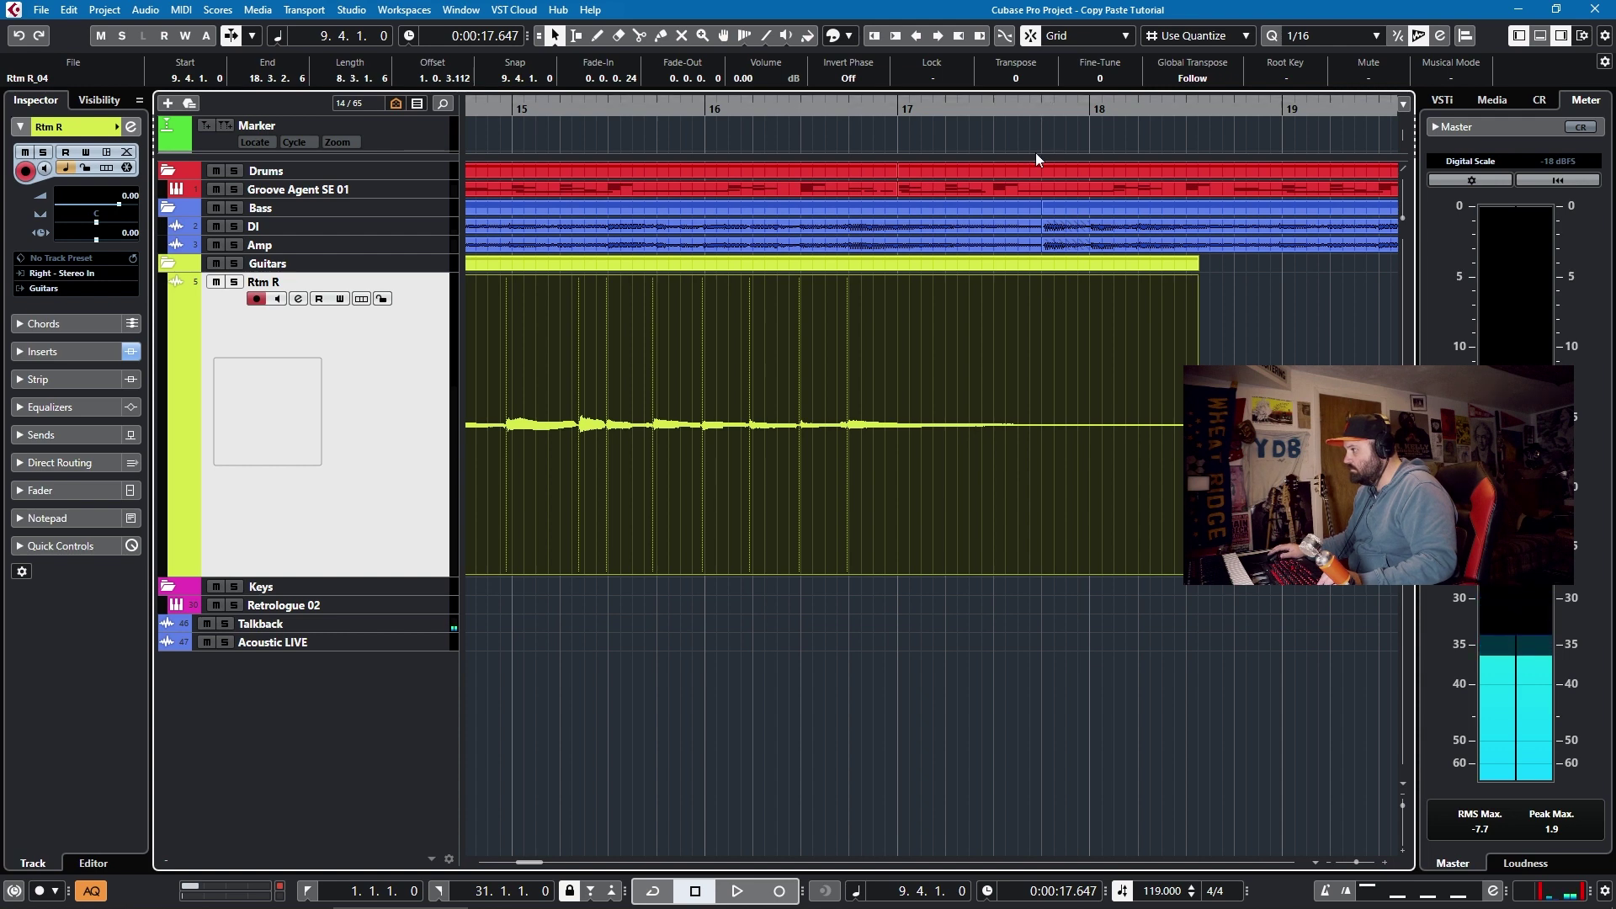
{"action": "scroll", "coordinate": [1076, 332], "scroll_direction": "left", "scroll_amount": 8}
{"action": "key", "text": "space"}
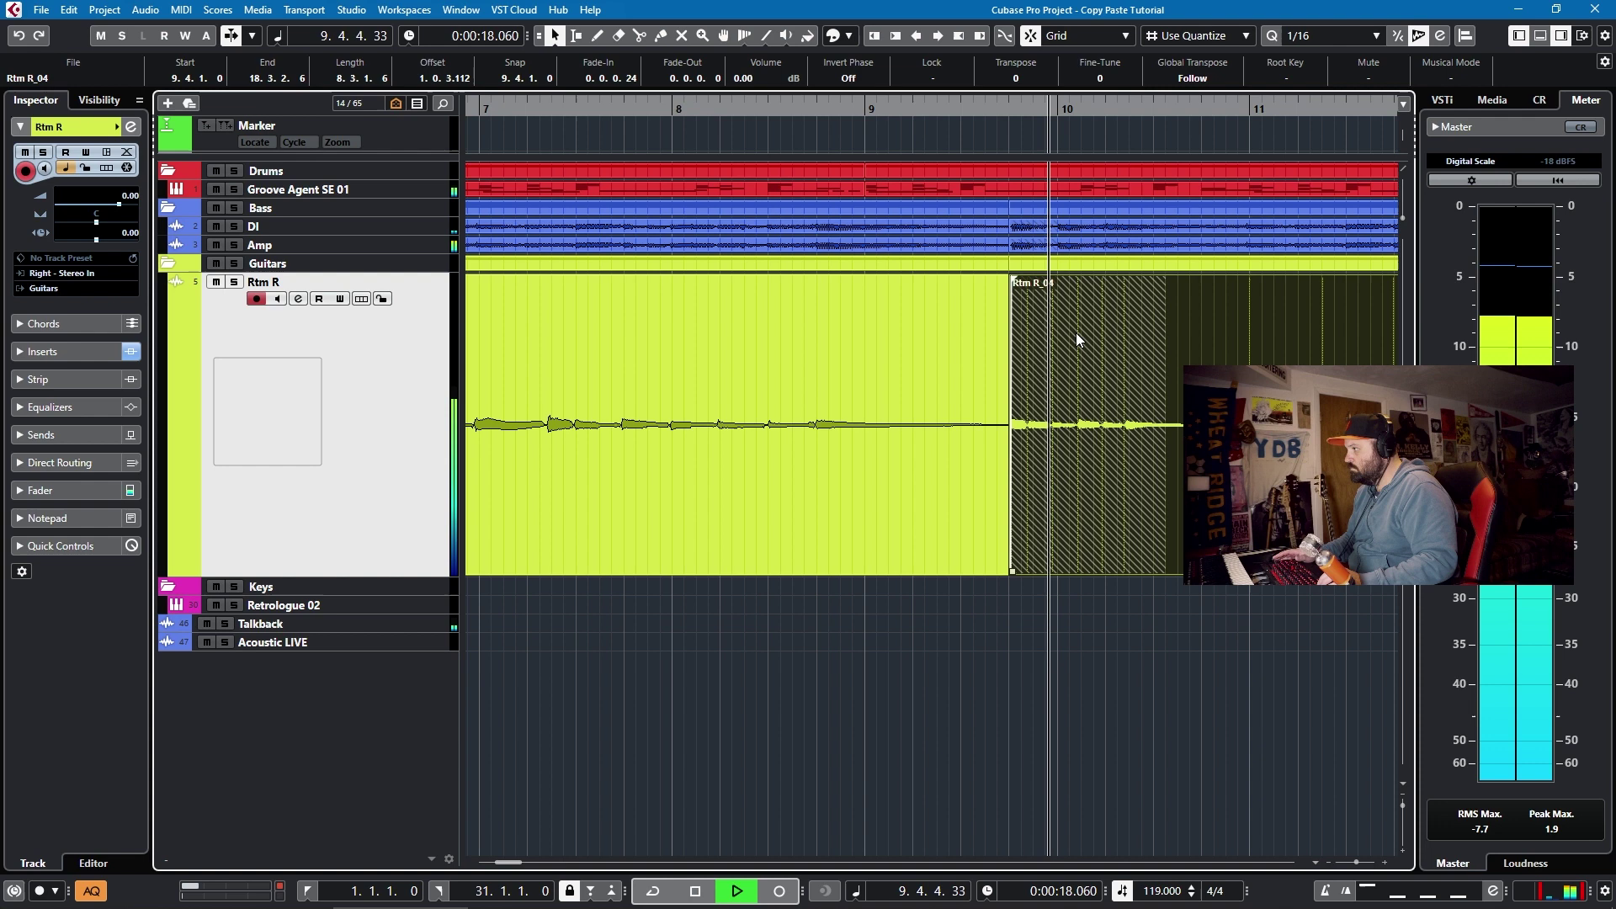
{"action": "key", "text": "b"}
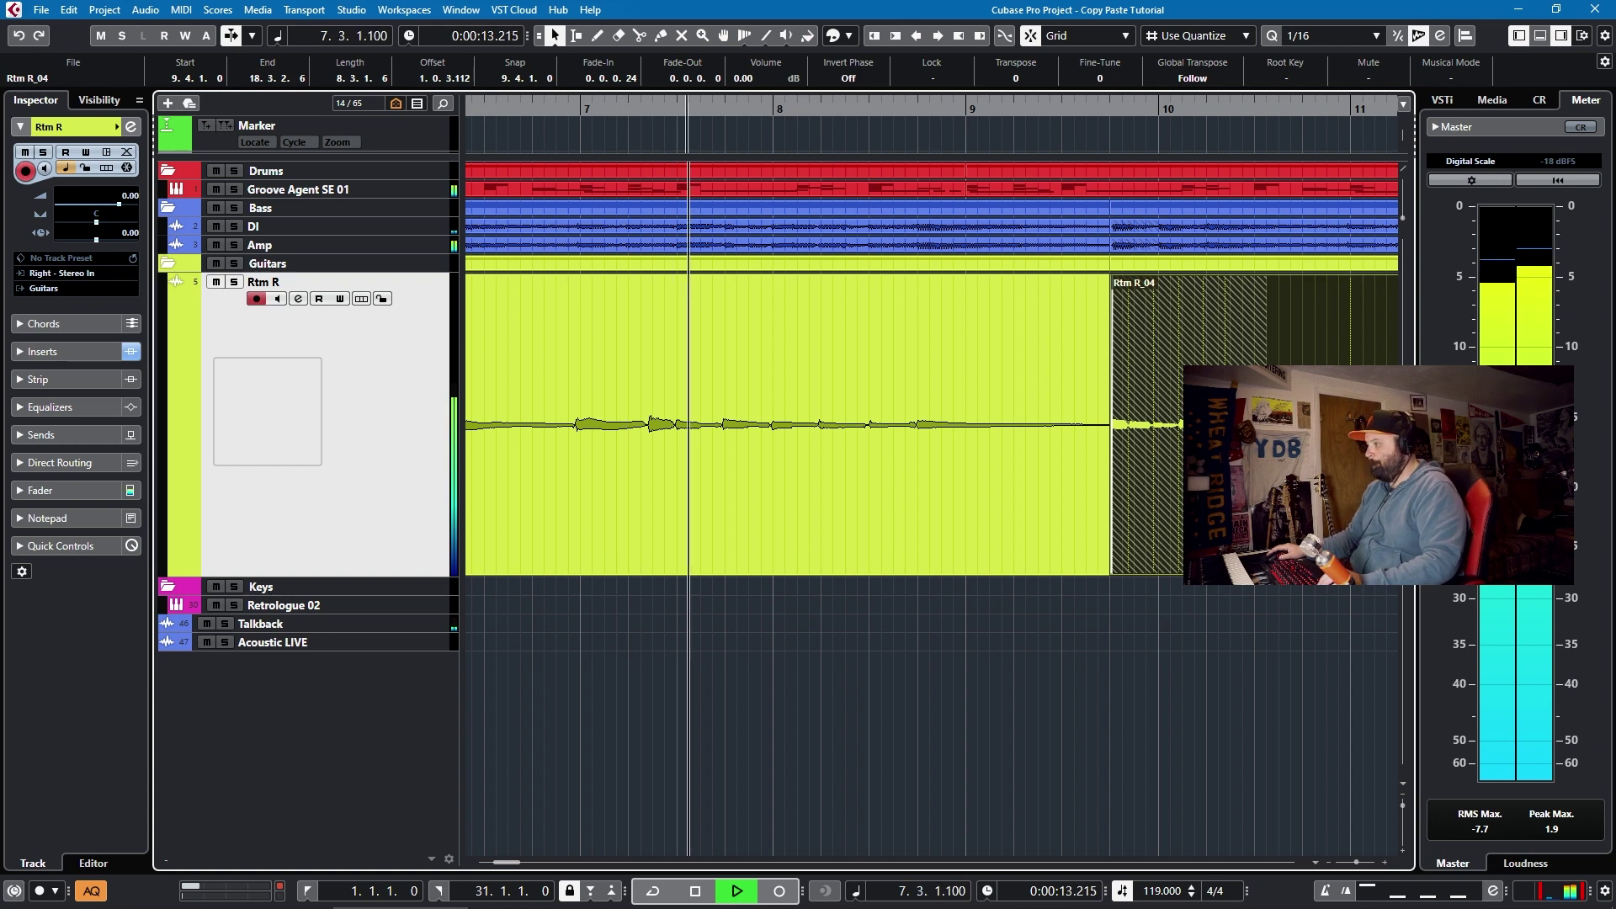
{"action": "scroll", "coordinate": [1220, 325], "scroll_direction": "right", "scroll_amount": 3}
{"action": "scroll", "coordinate": [1220, 325], "scroll_direction": "right", "scroll_amount": 7}
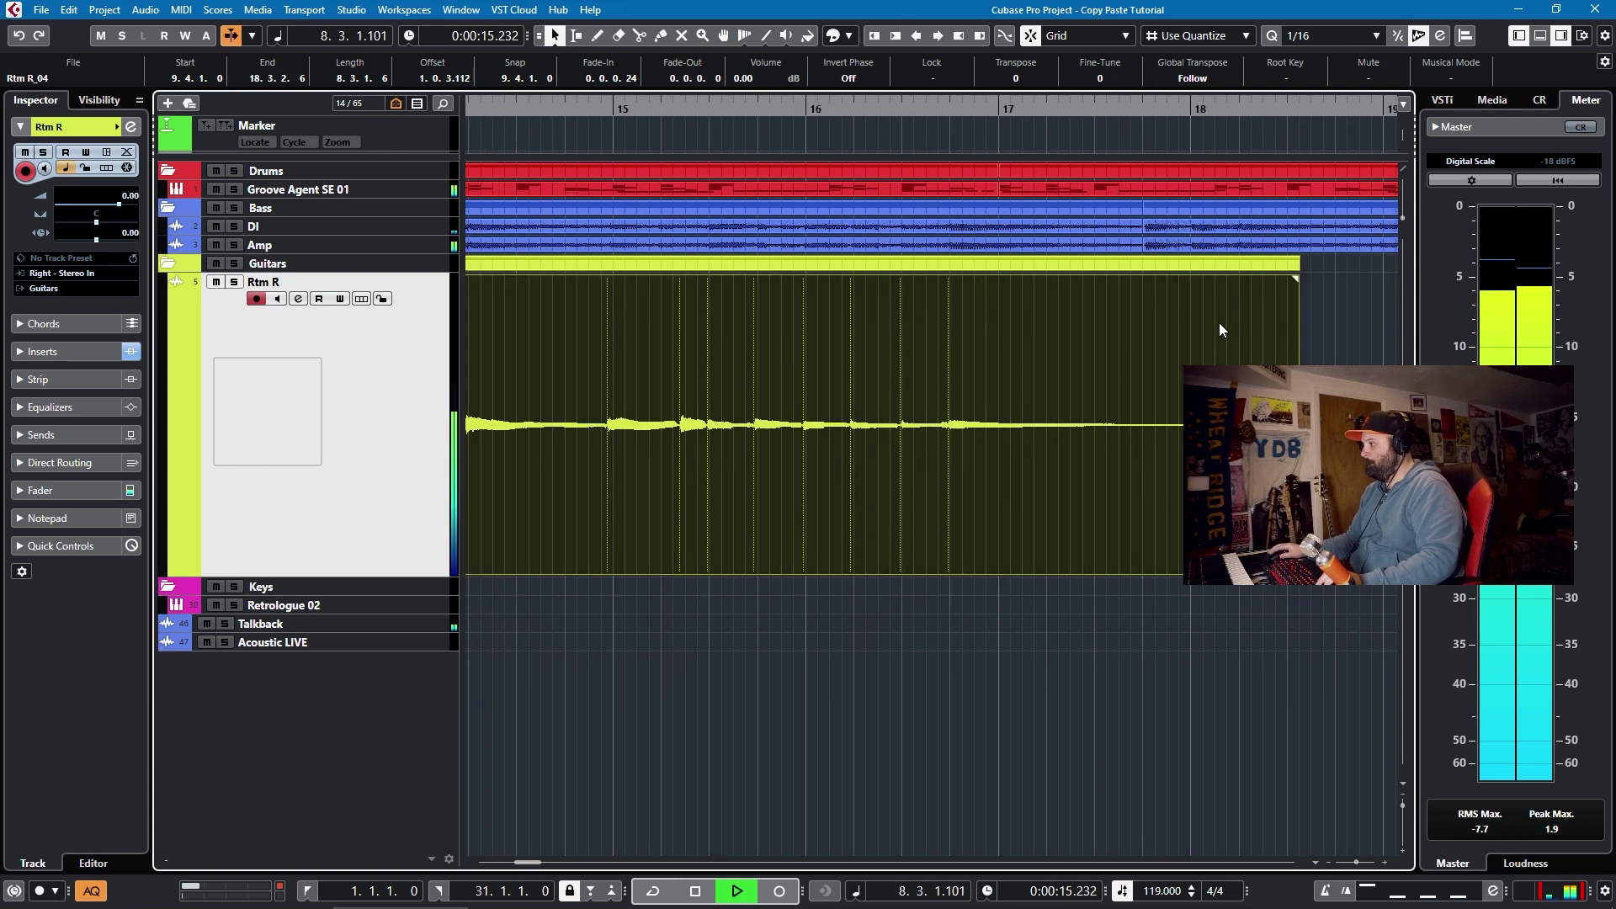
{"action": "left_click", "coordinate": [765, 108]}
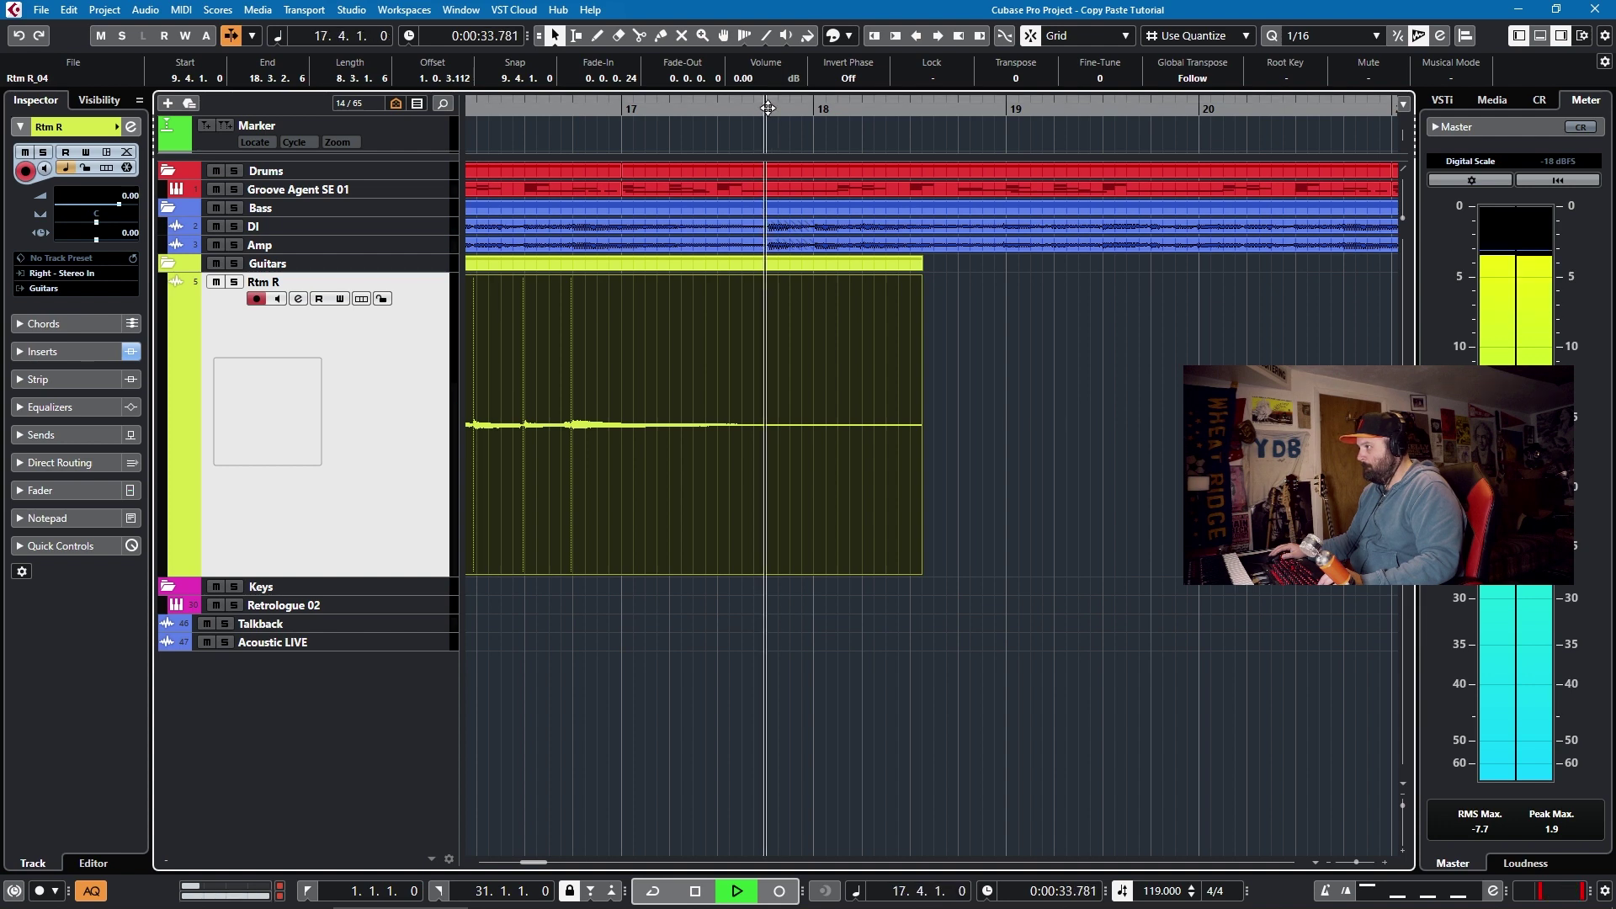
Stop playback and start recording chords into a Retrologue 02 part from bar 1.
{"action": "key", "text": "space"}
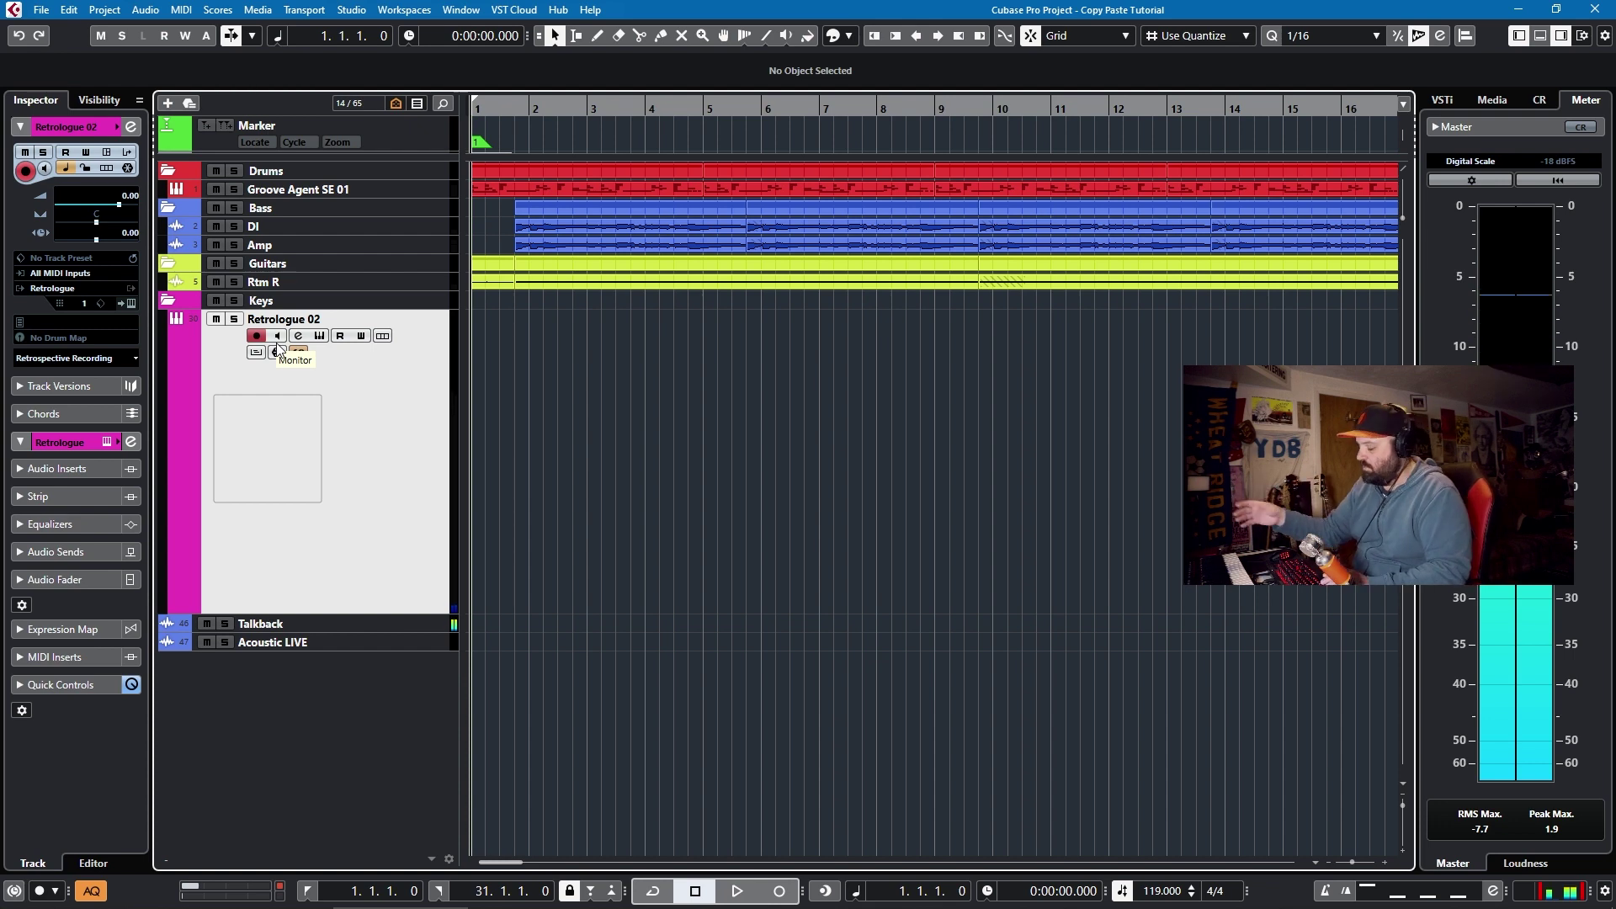
{"action": "key", "text": "KP_Multiply"}
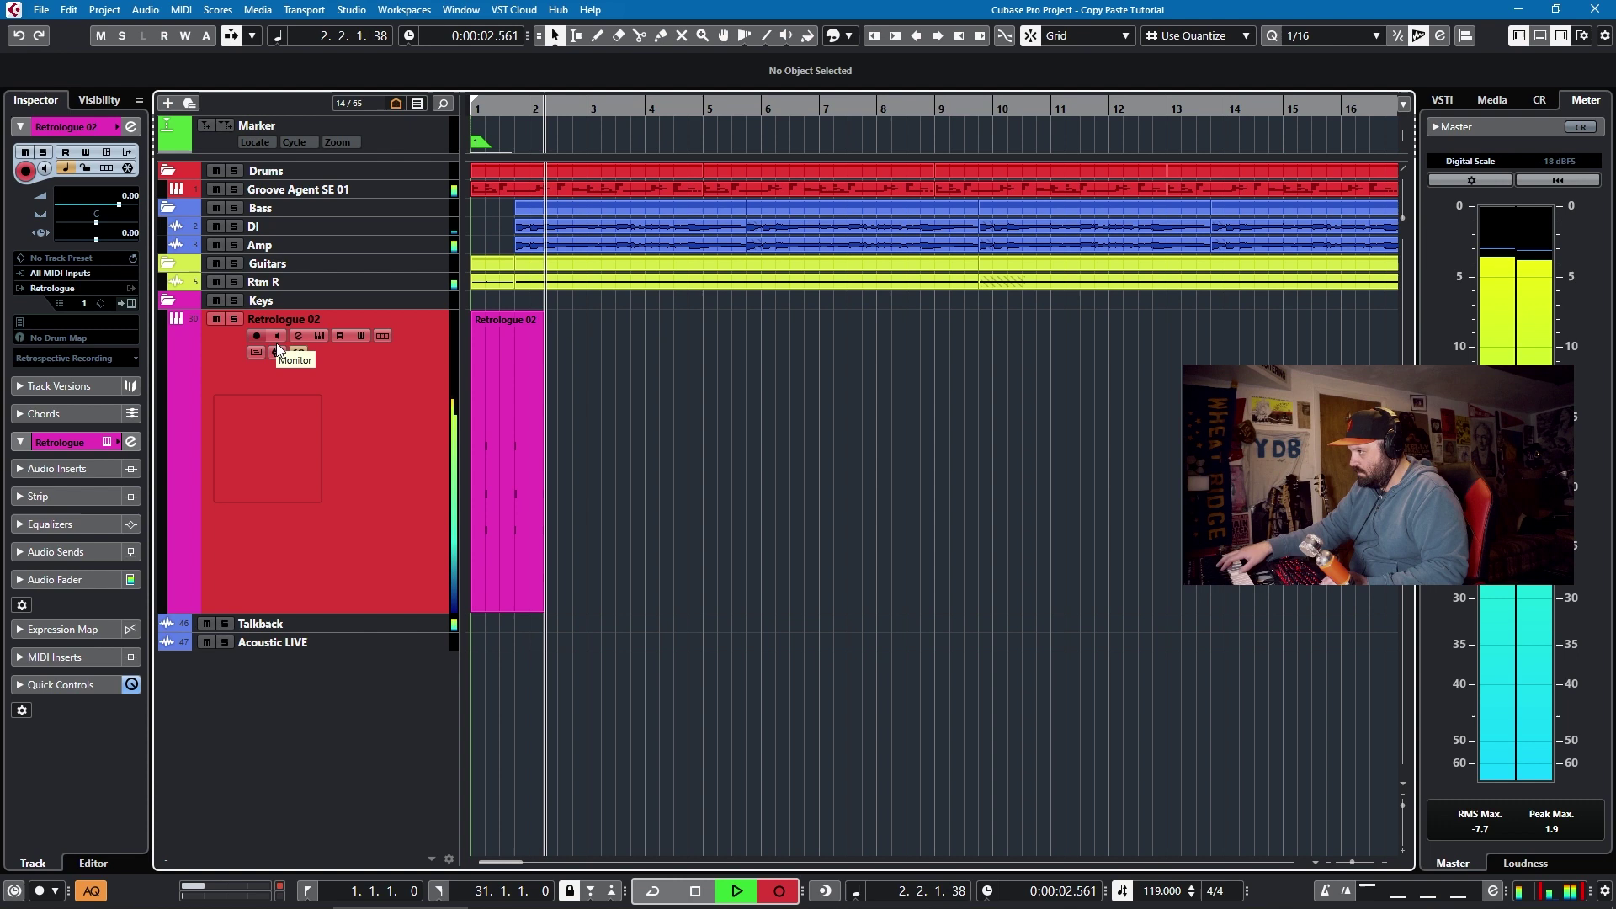
Stop recording and trim the new Retrologue 02 part to two bars, ending at bar 3.
{"action": "key", "text": "space"}
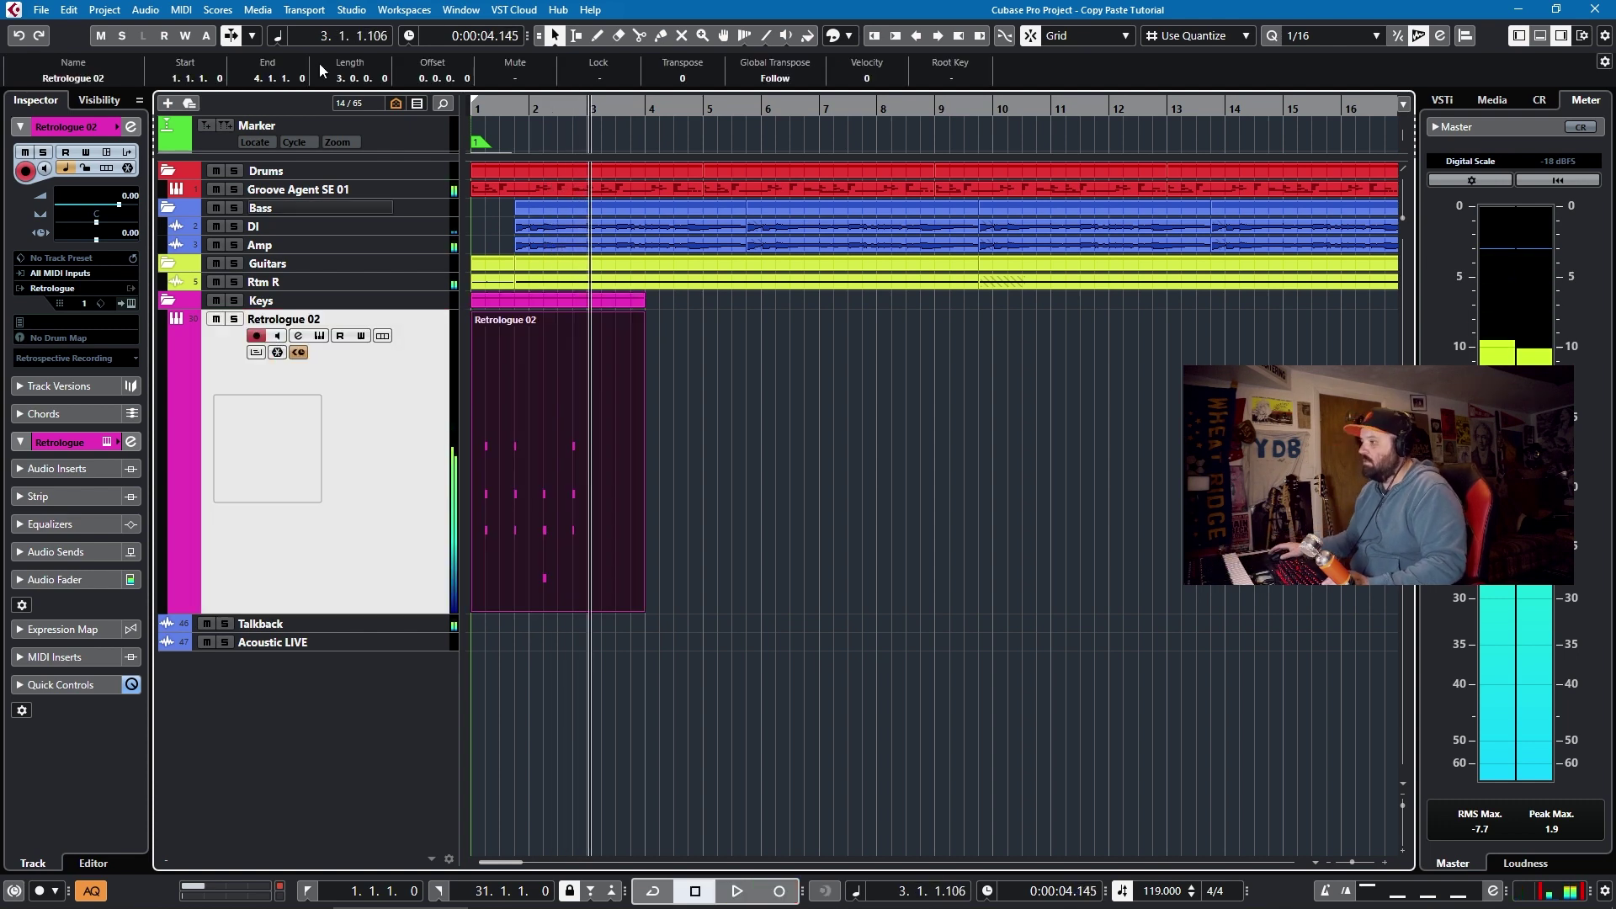
{"action": "scroll", "coordinate": [576, 384], "scroll_direction": "up", "scroll_amount": 5}
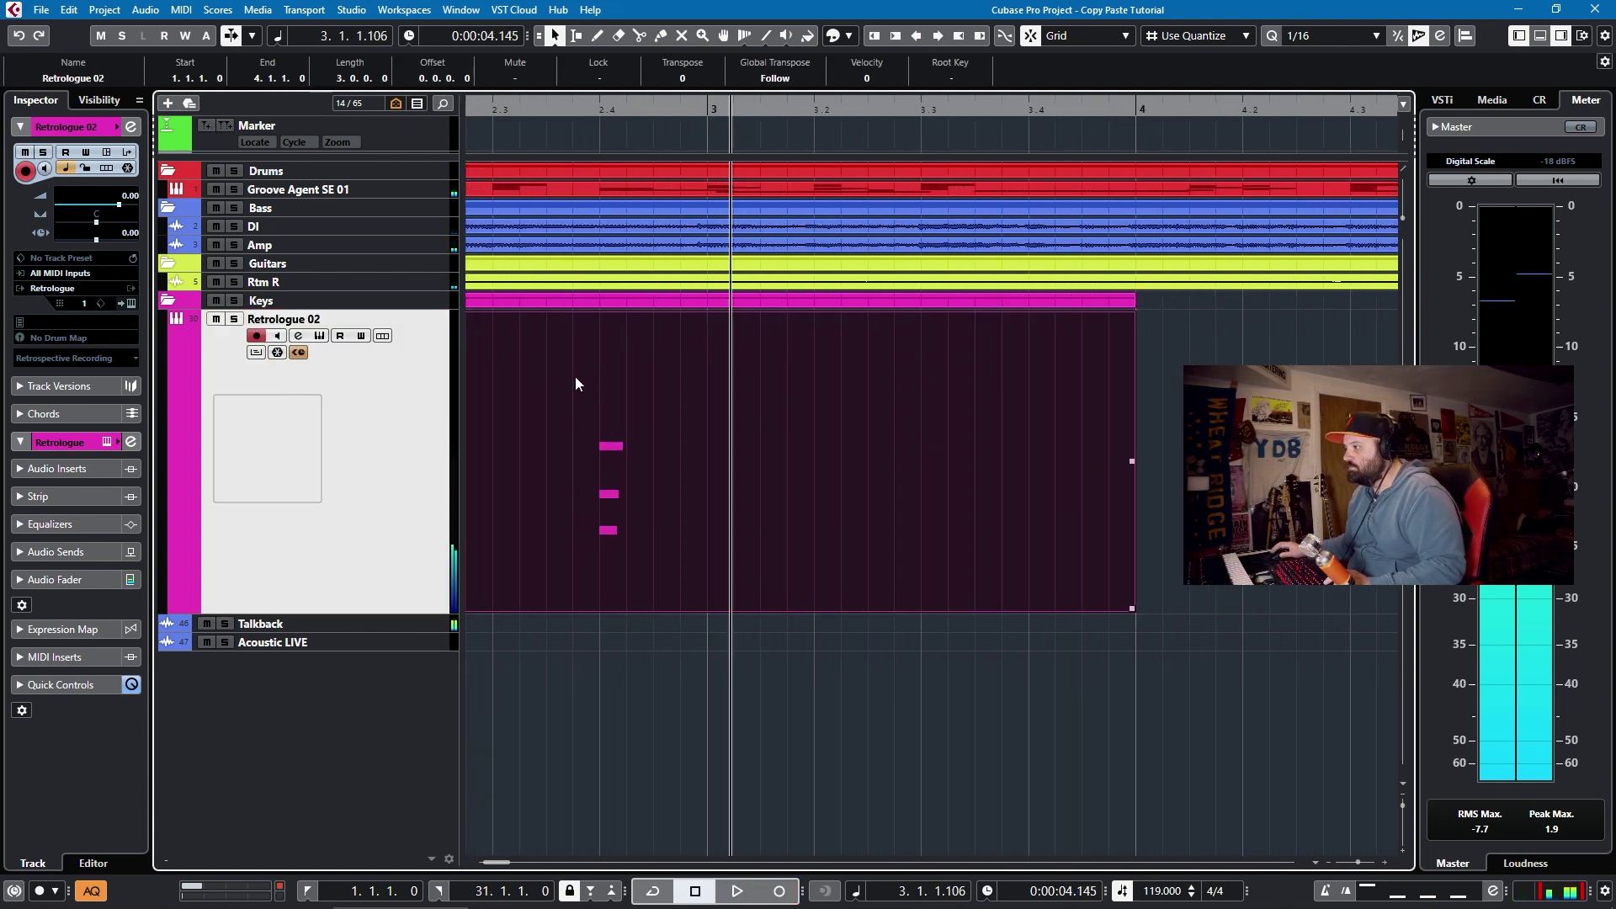
{"action": "scroll", "coordinate": [1022, 469], "scroll_direction": "left", "scroll_amount": 5}
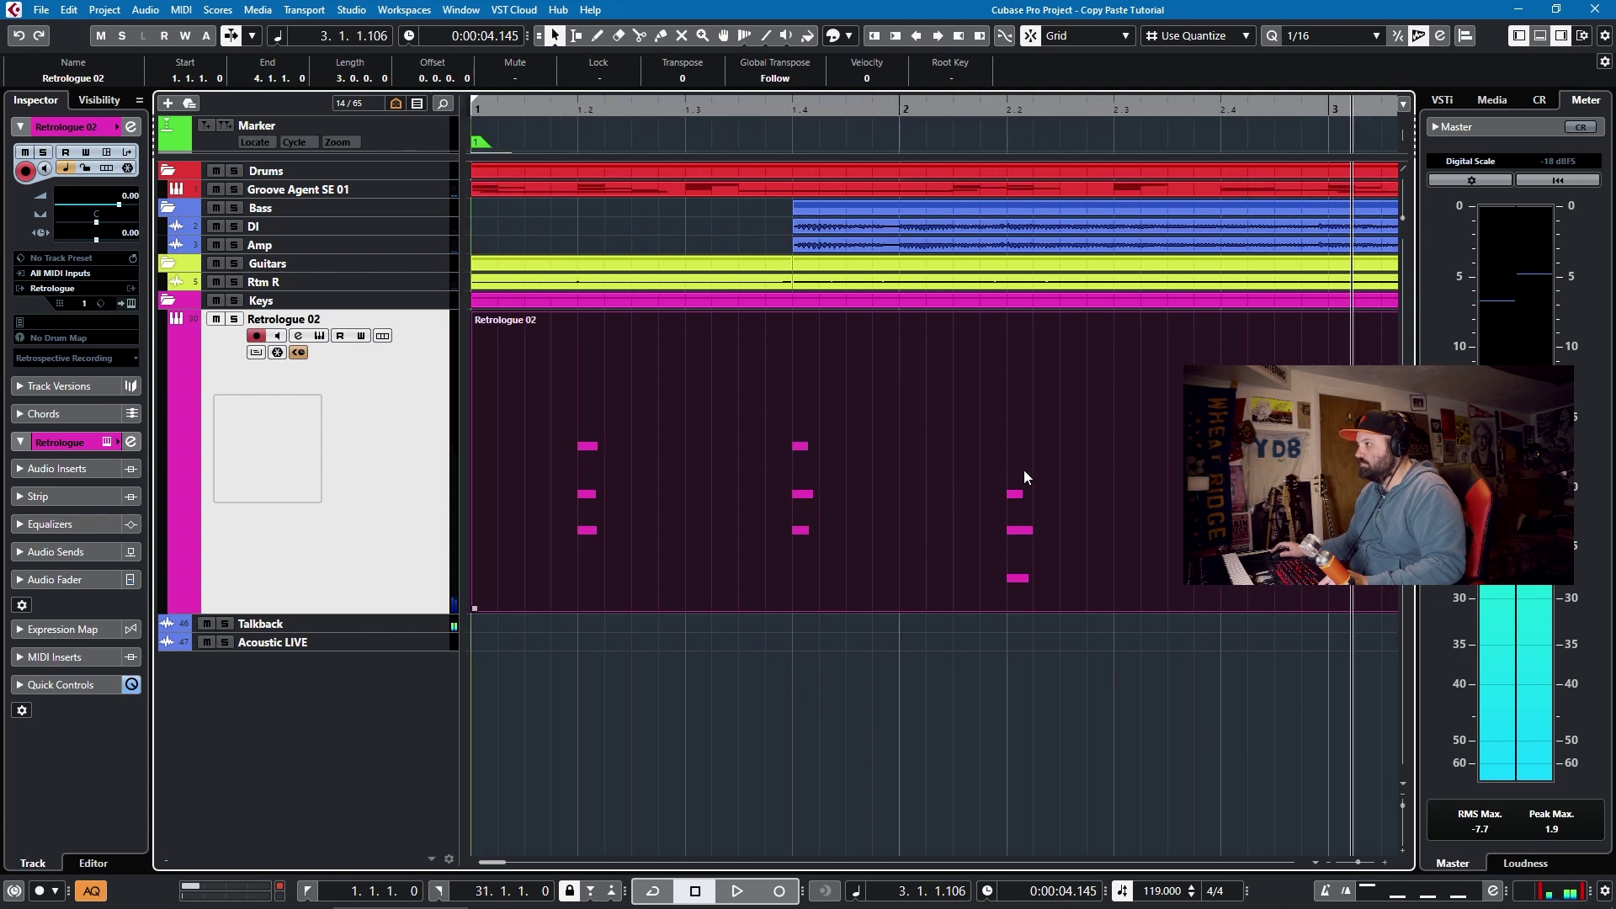
{"action": "scroll", "coordinate": [1024, 469], "scroll_direction": "right", "scroll_amount": 4}
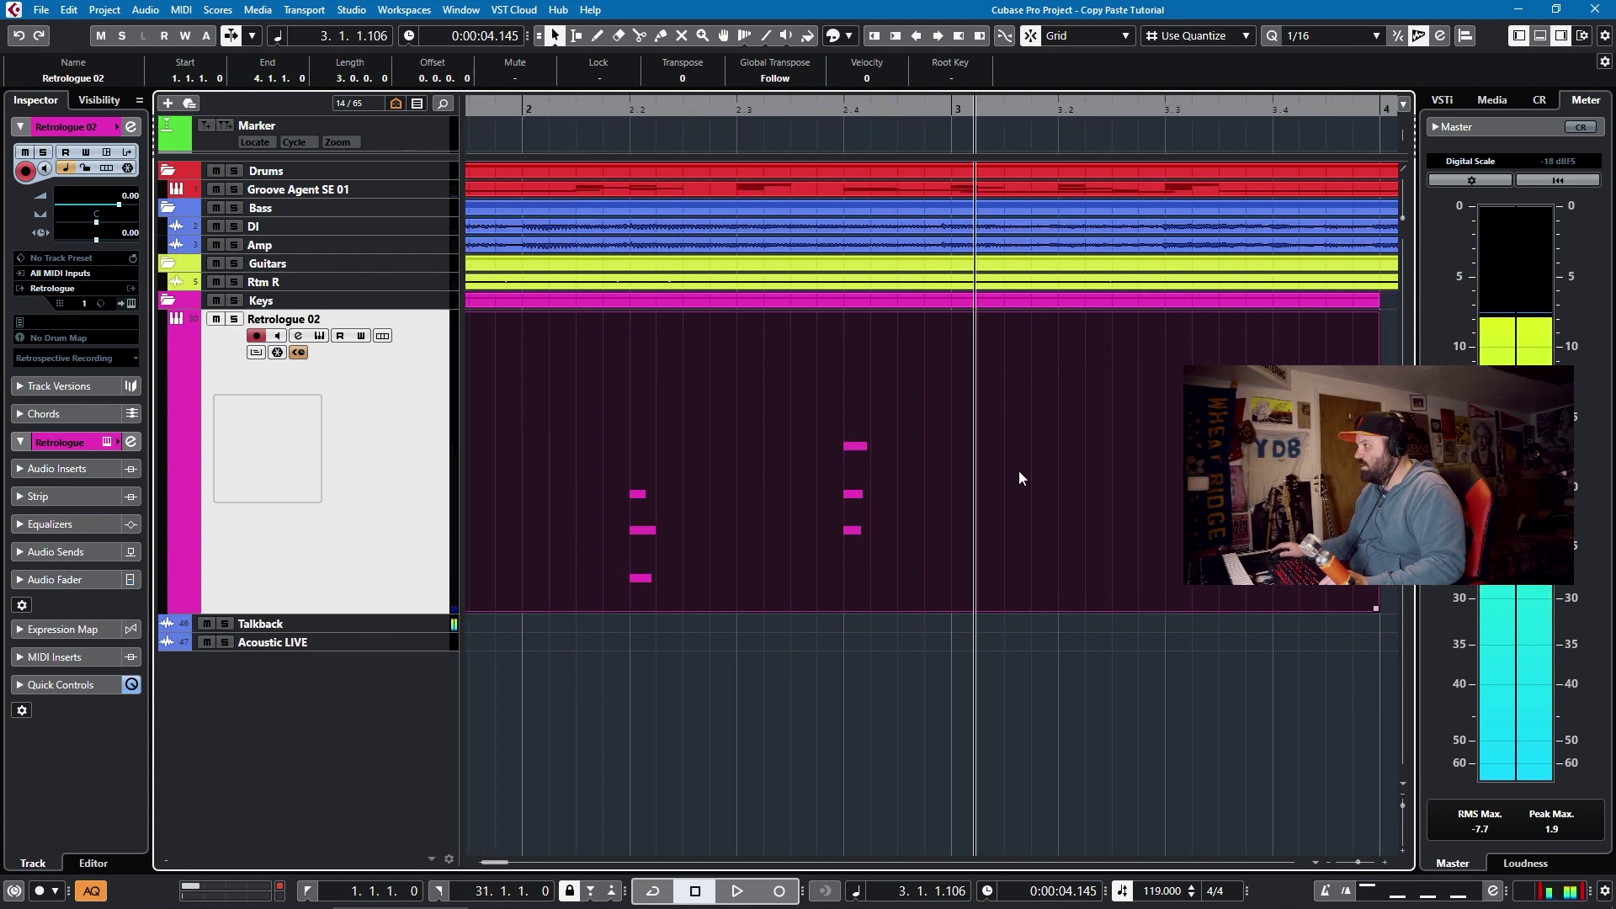
{"action": "left_click_drag", "start_coordinate": [1365, 609], "coordinate": [958, 605]}
Repeat the two-bar part as shared copies along the Keys track through about bar 31.
{"action": "scroll", "coordinate": [958, 603], "scroll_direction": "down", "scroll_amount": 2}
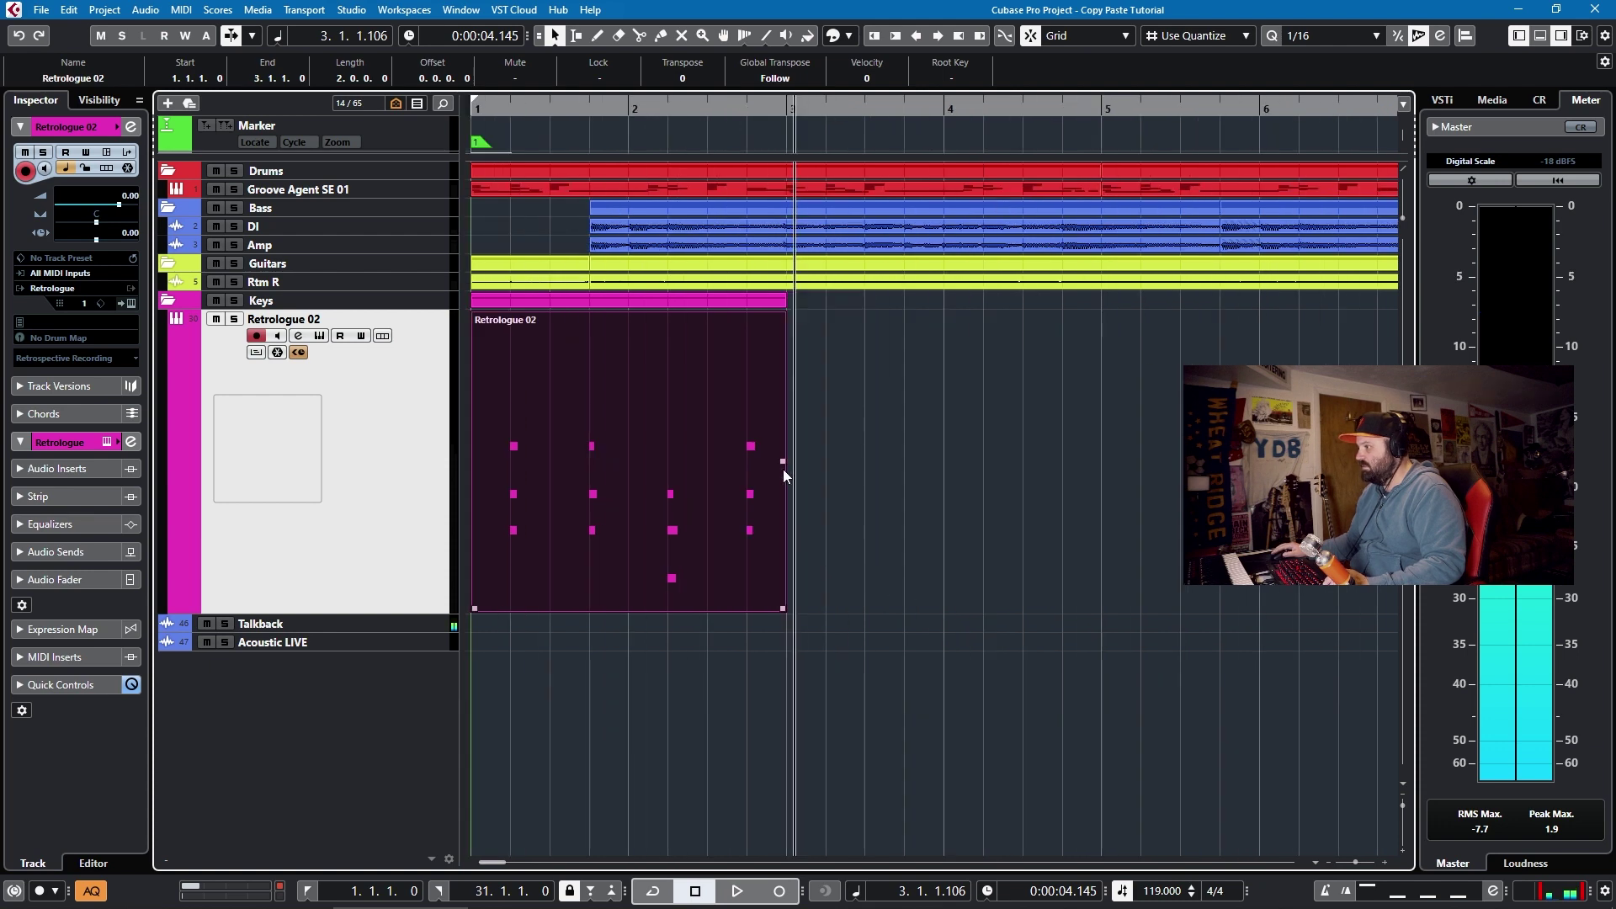
{"action": "left_click_drag", "start_coordinate": [785, 468], "coordinate": [1226, 627]}
{"action": "scroll", "coordinate": [968, 506], "scroll_direction": "down", "scroll_amount": 3}
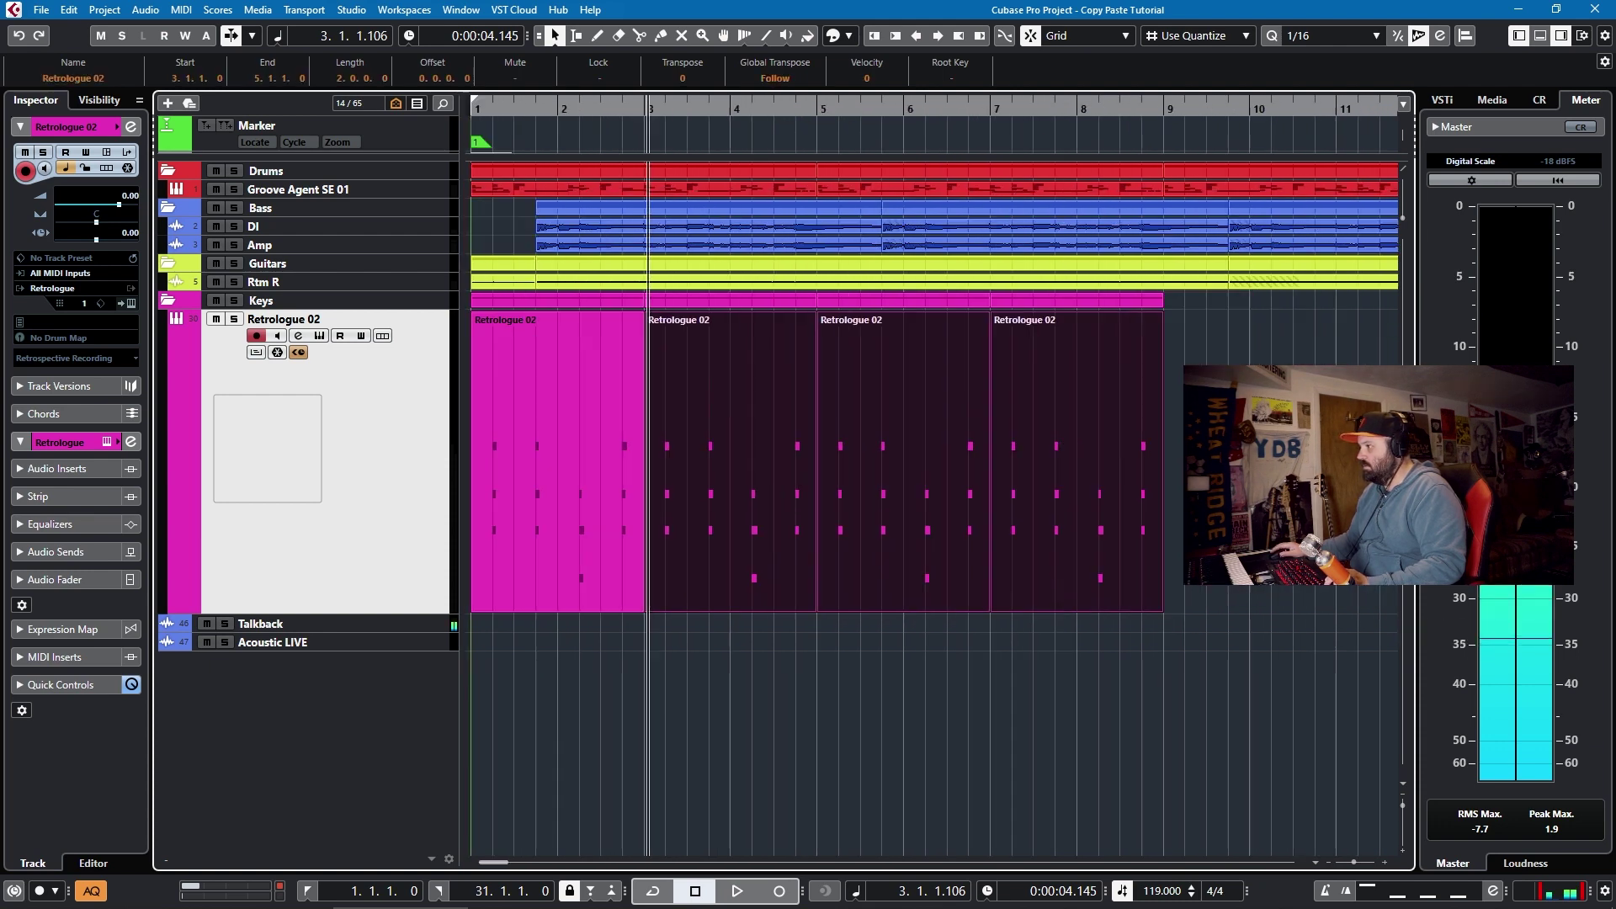
{"action": "scroll", "coordinate": [952, 461], "scroll_direction": "down", "scroll_amount": 3}
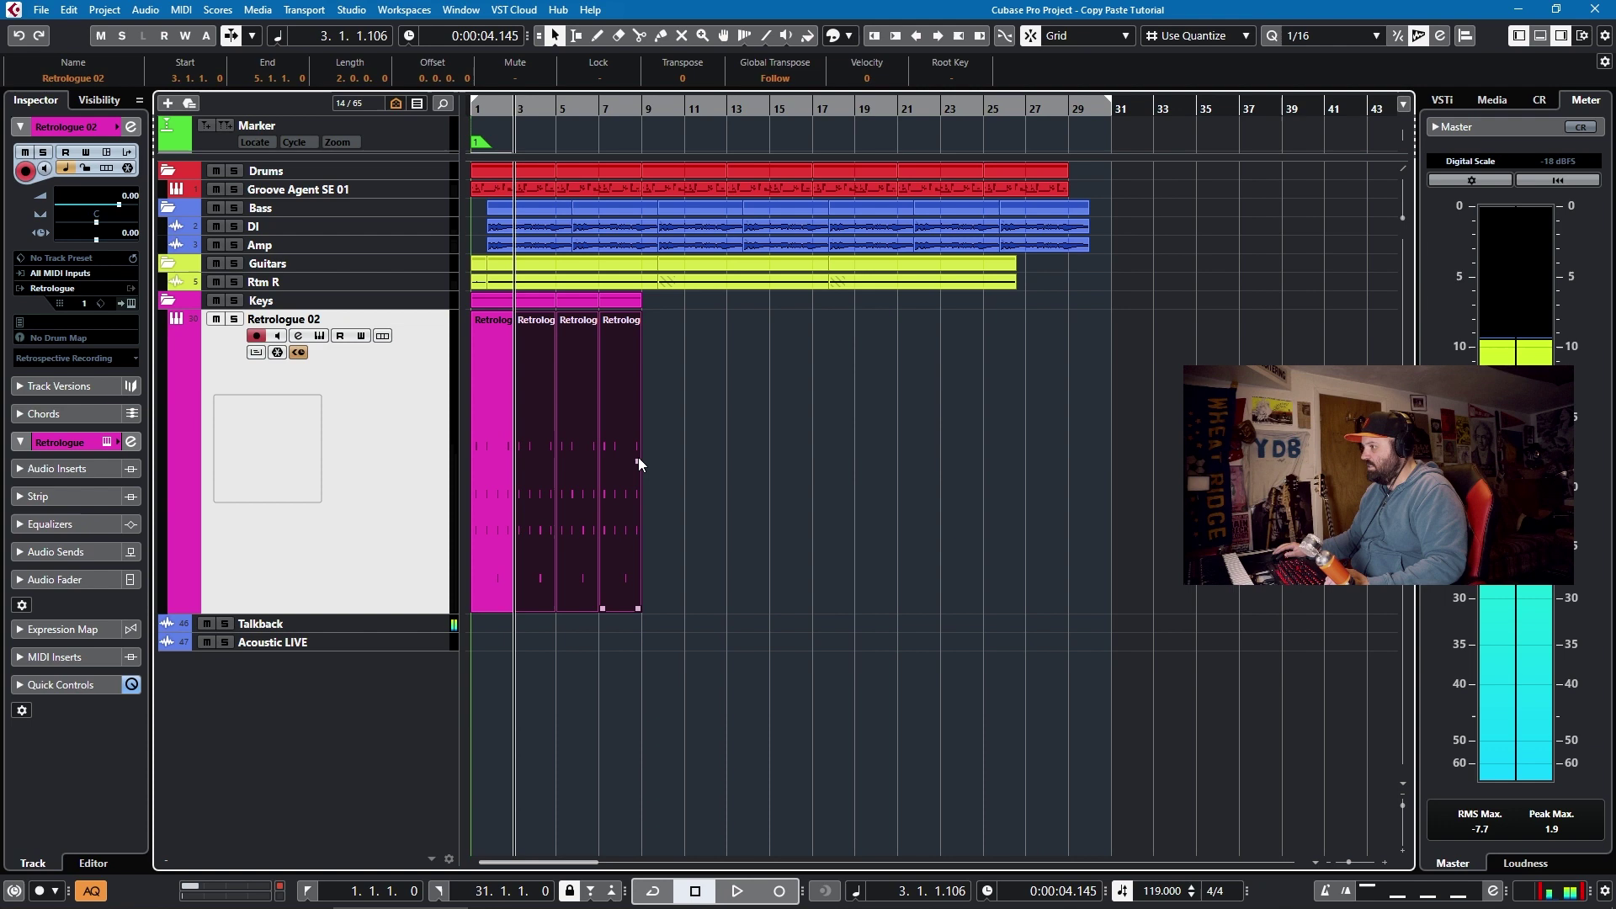
{"action": "left_click_drag", "start_coordinate": [639, 470], "coordinate": [1038, 435]}
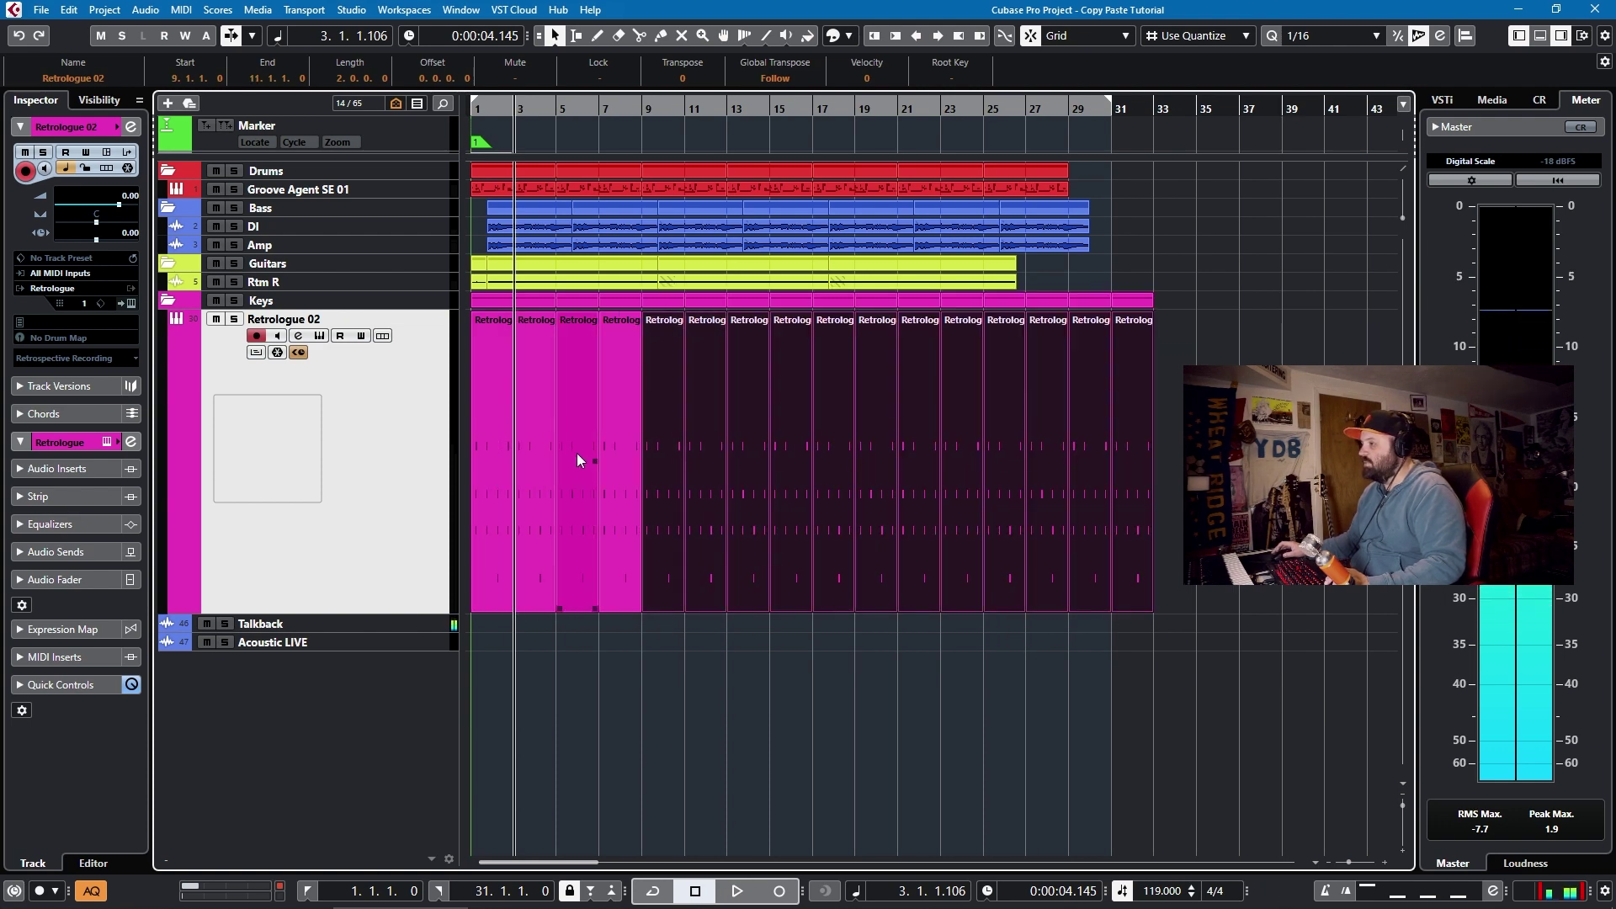
Play the repeated Retrologue 02 chord parts from the project start.
{"action": "key", "text": "h"}
{"action": "key", "text": "Home"}
{"action": "key", "text": "space"}
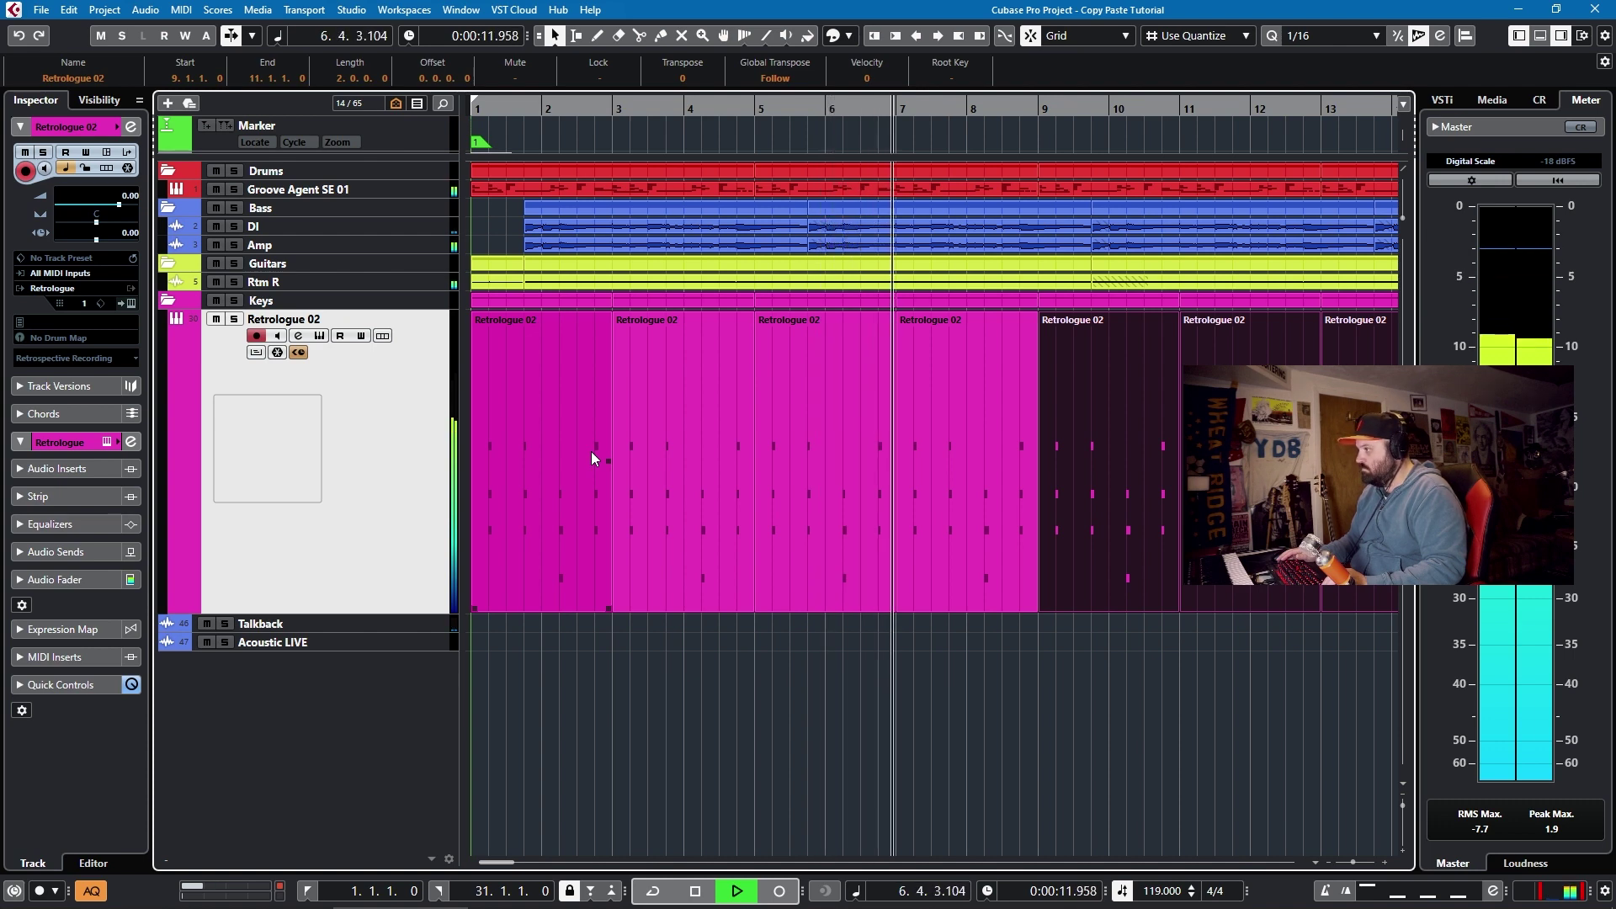
Stop playback and open the bar 7–9 Retrologue 02 part in the Key Editor.
{"action": "left_click", "coordinate": [665, 425]}
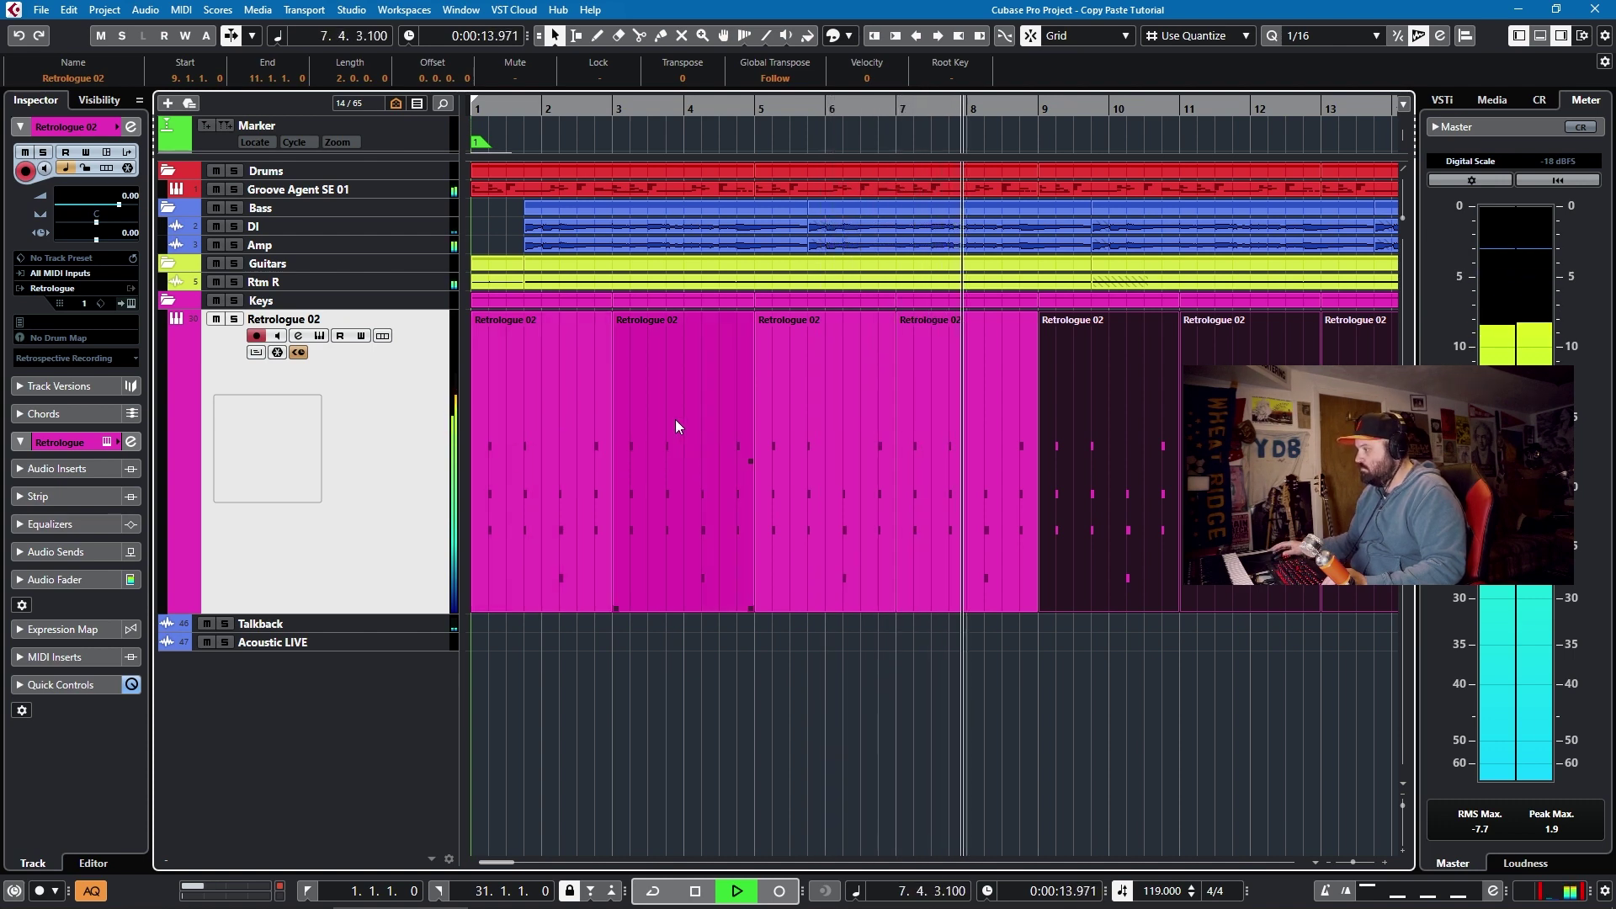
{"action": "key", "text": "space"}
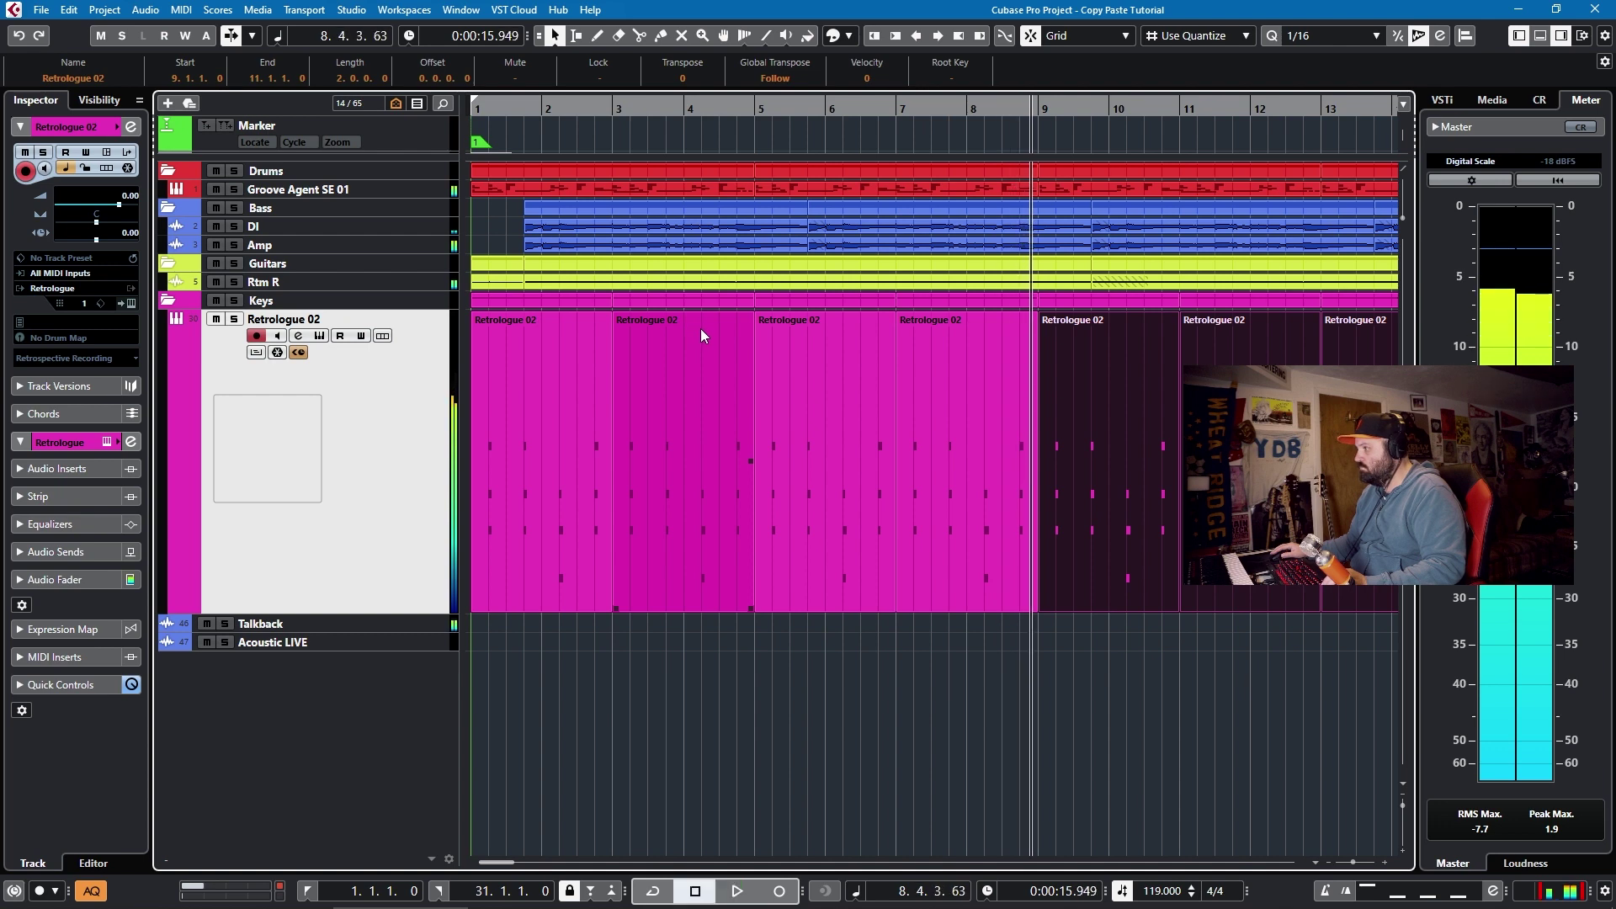
{"action": "left_click", "coordinate": [952, 377]}
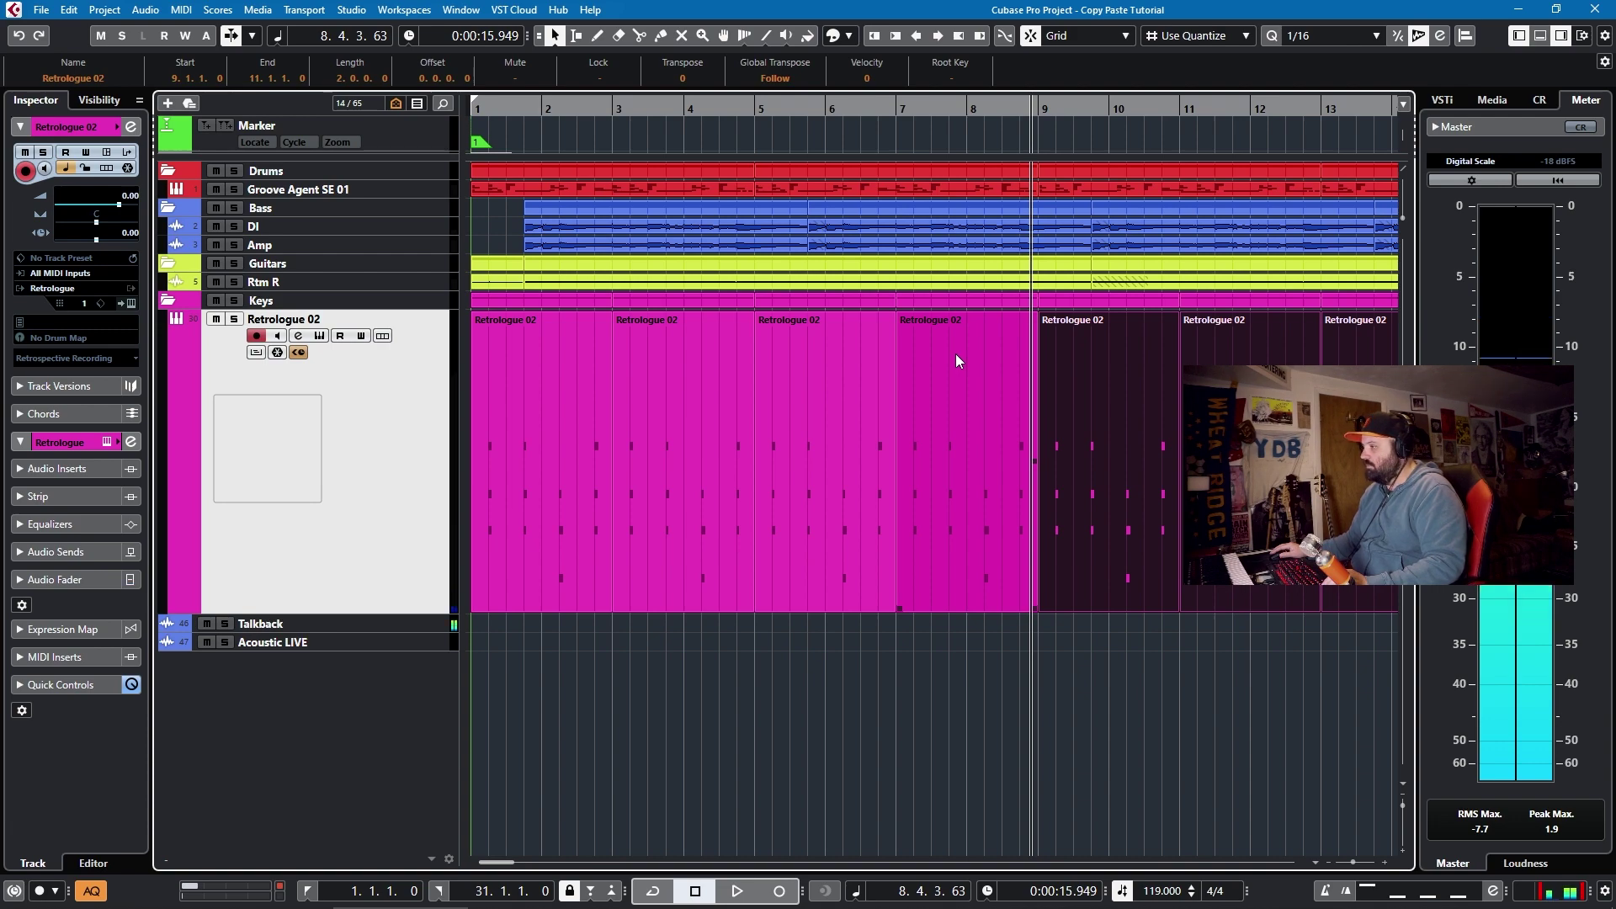
{"action": "double_click", "coordinate": [957, 360]}
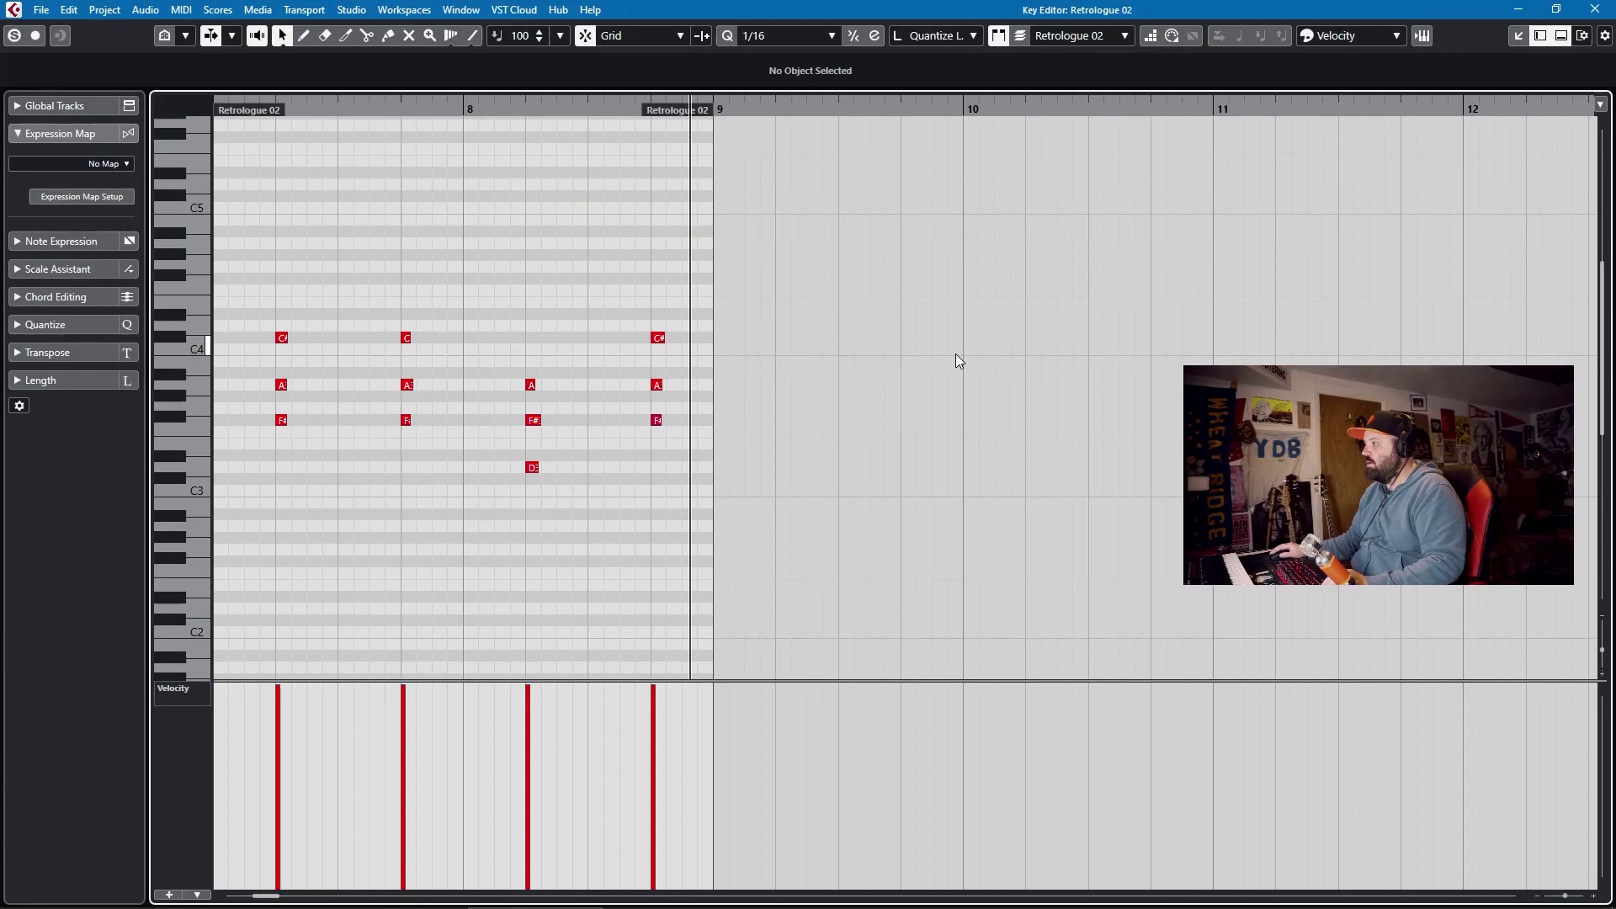
Transpose the last chord's C#4 down an octave to C#3, play it back, and close the editor.
{"action": "left_click", "coordinate": [660, 338]}
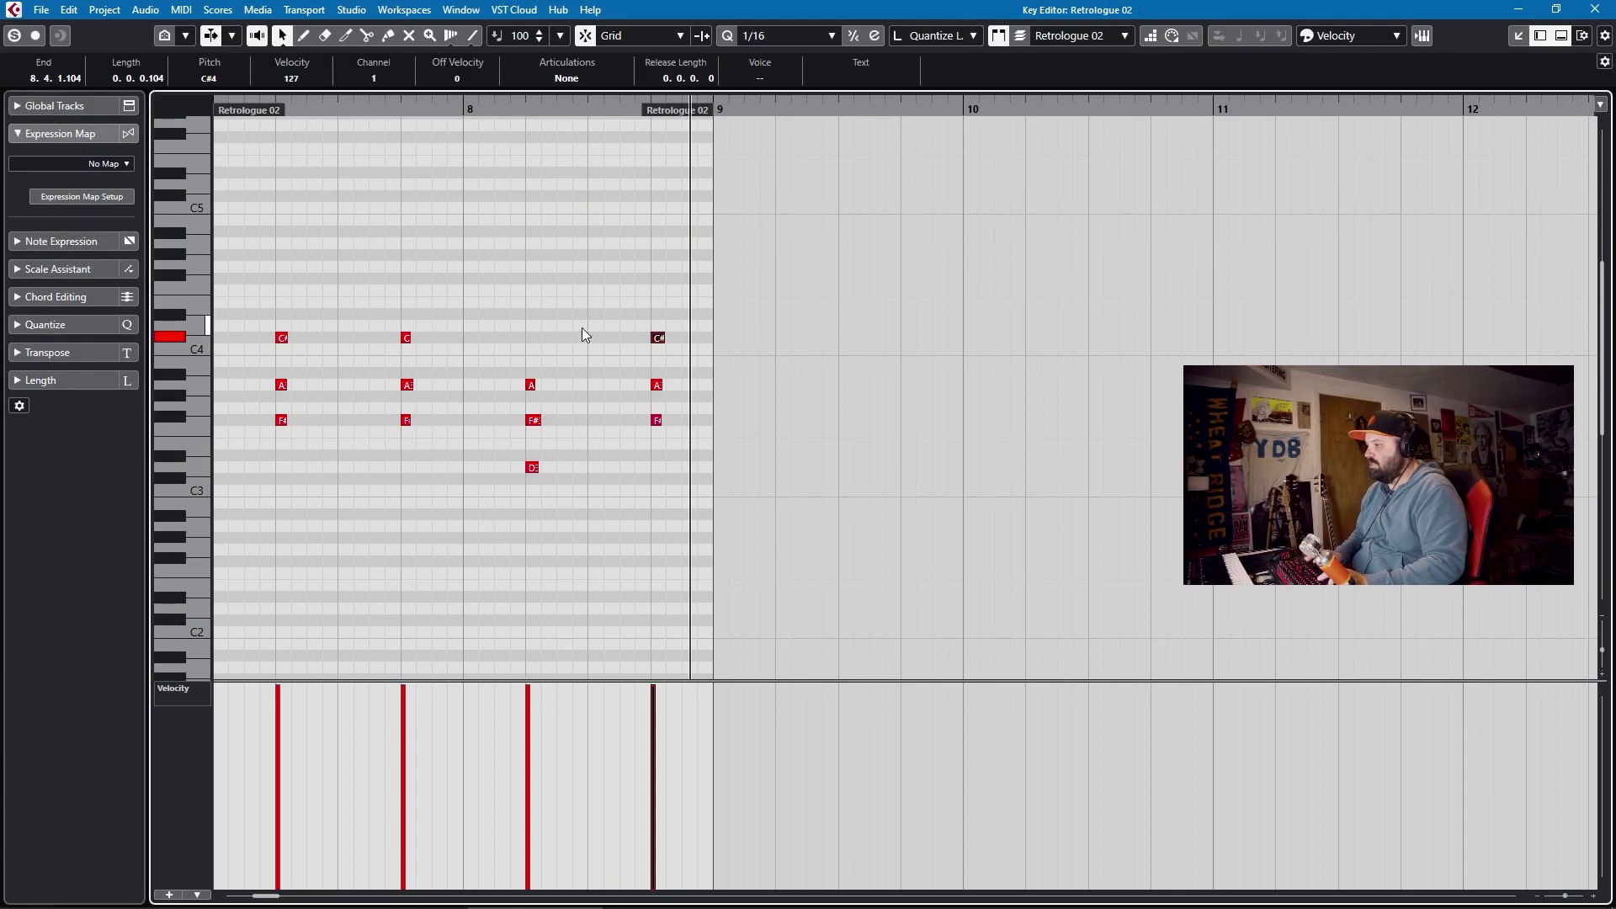
{"action": "key", "text": "shift+Down"}
{"action": "key", "text": "space"}
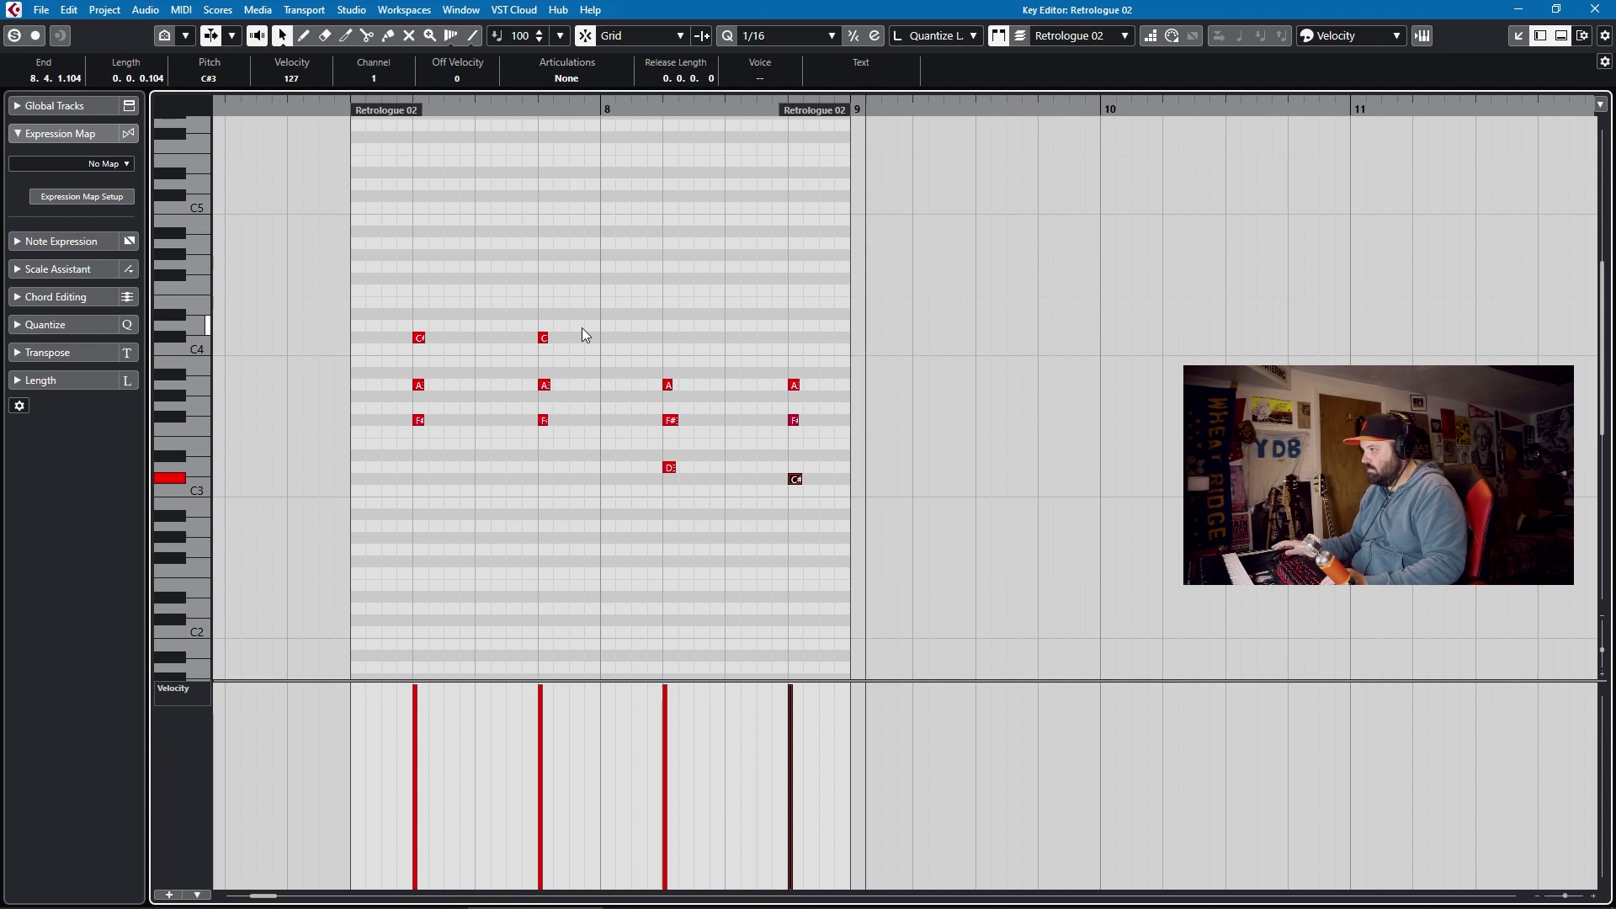
{"action": "left_click", "coordinate": [1608, 7]}
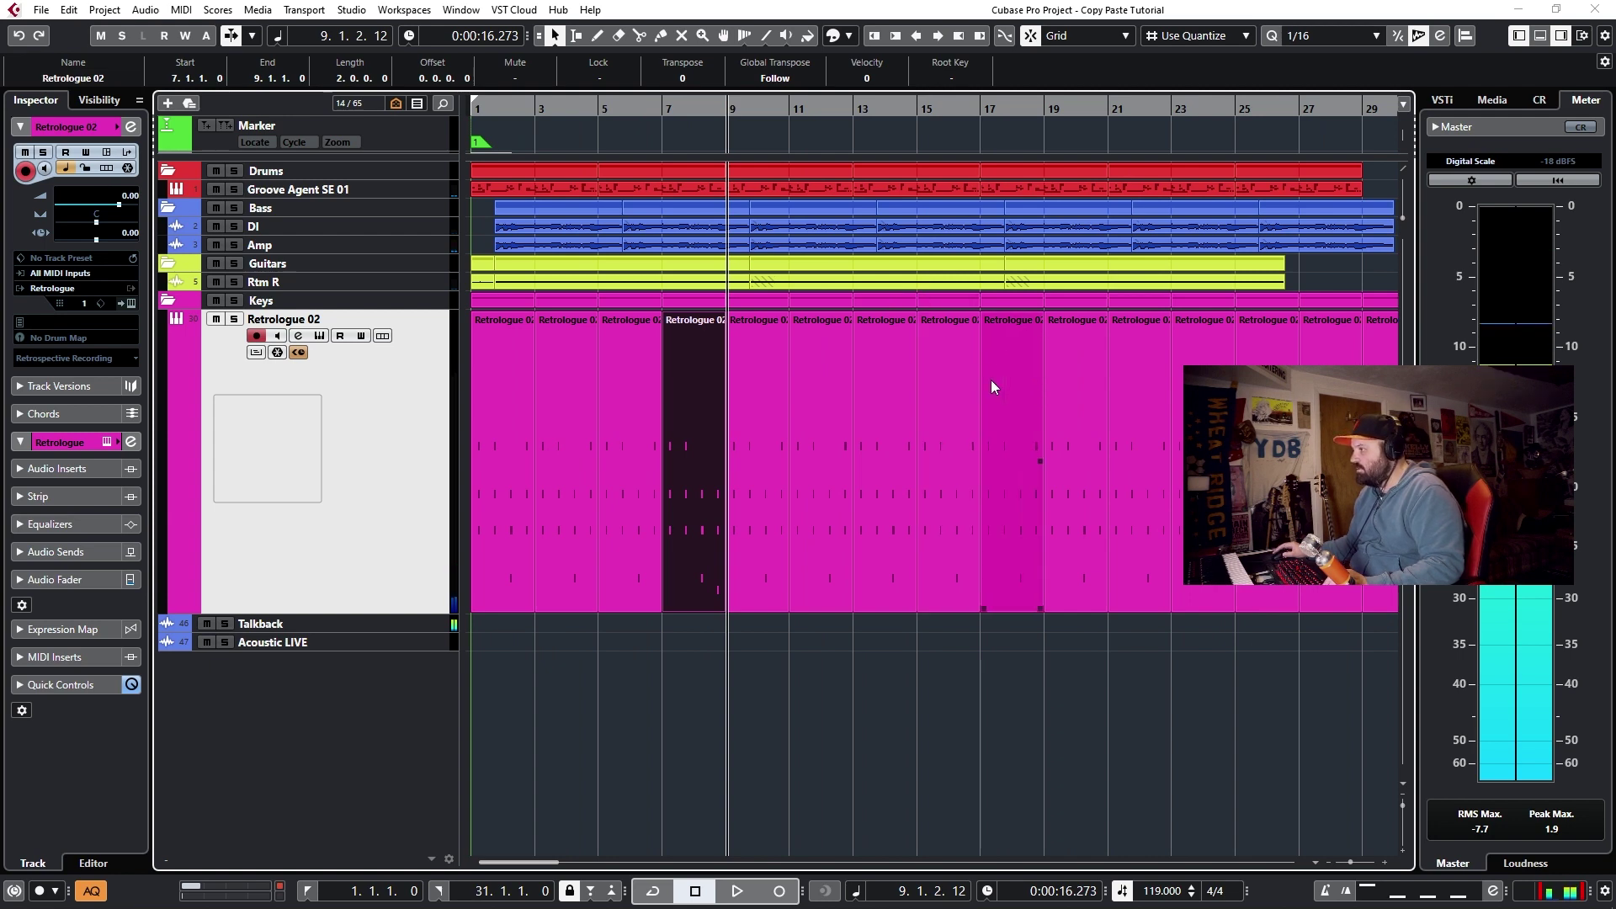
Move the bar-15 Retrologue part to bar 17 and the bar-23 part to bar 25.
{"action": "left_click", "coordinate": [962, 386]}
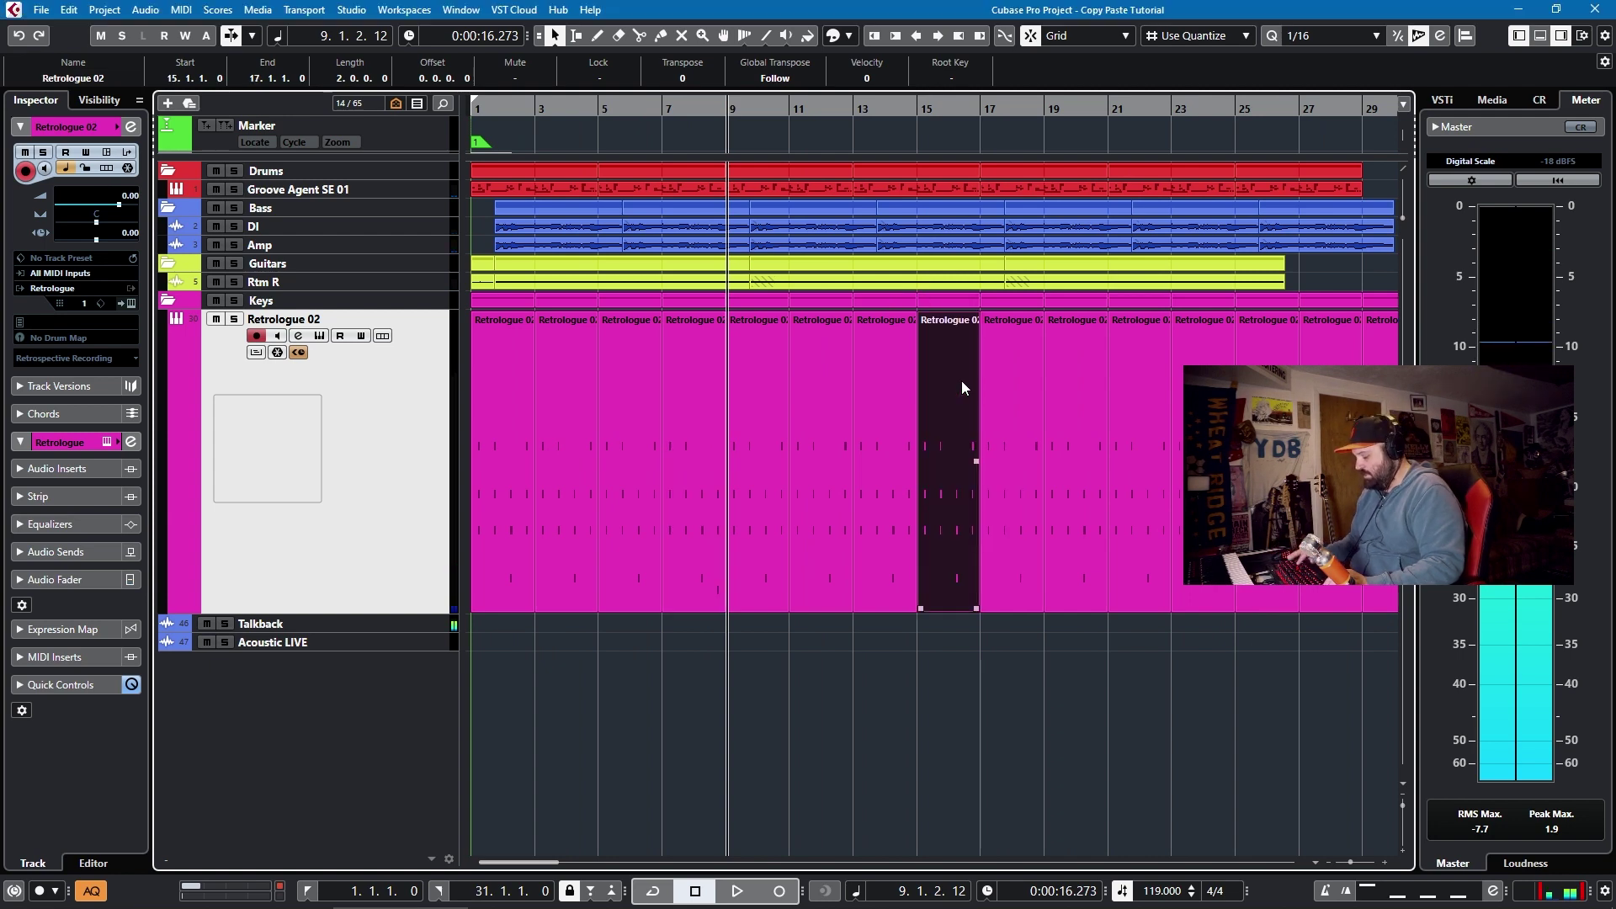
{"action": "left_click_drag", "start_coordinate": [961, 381], "coordinate": [1037, 392]}
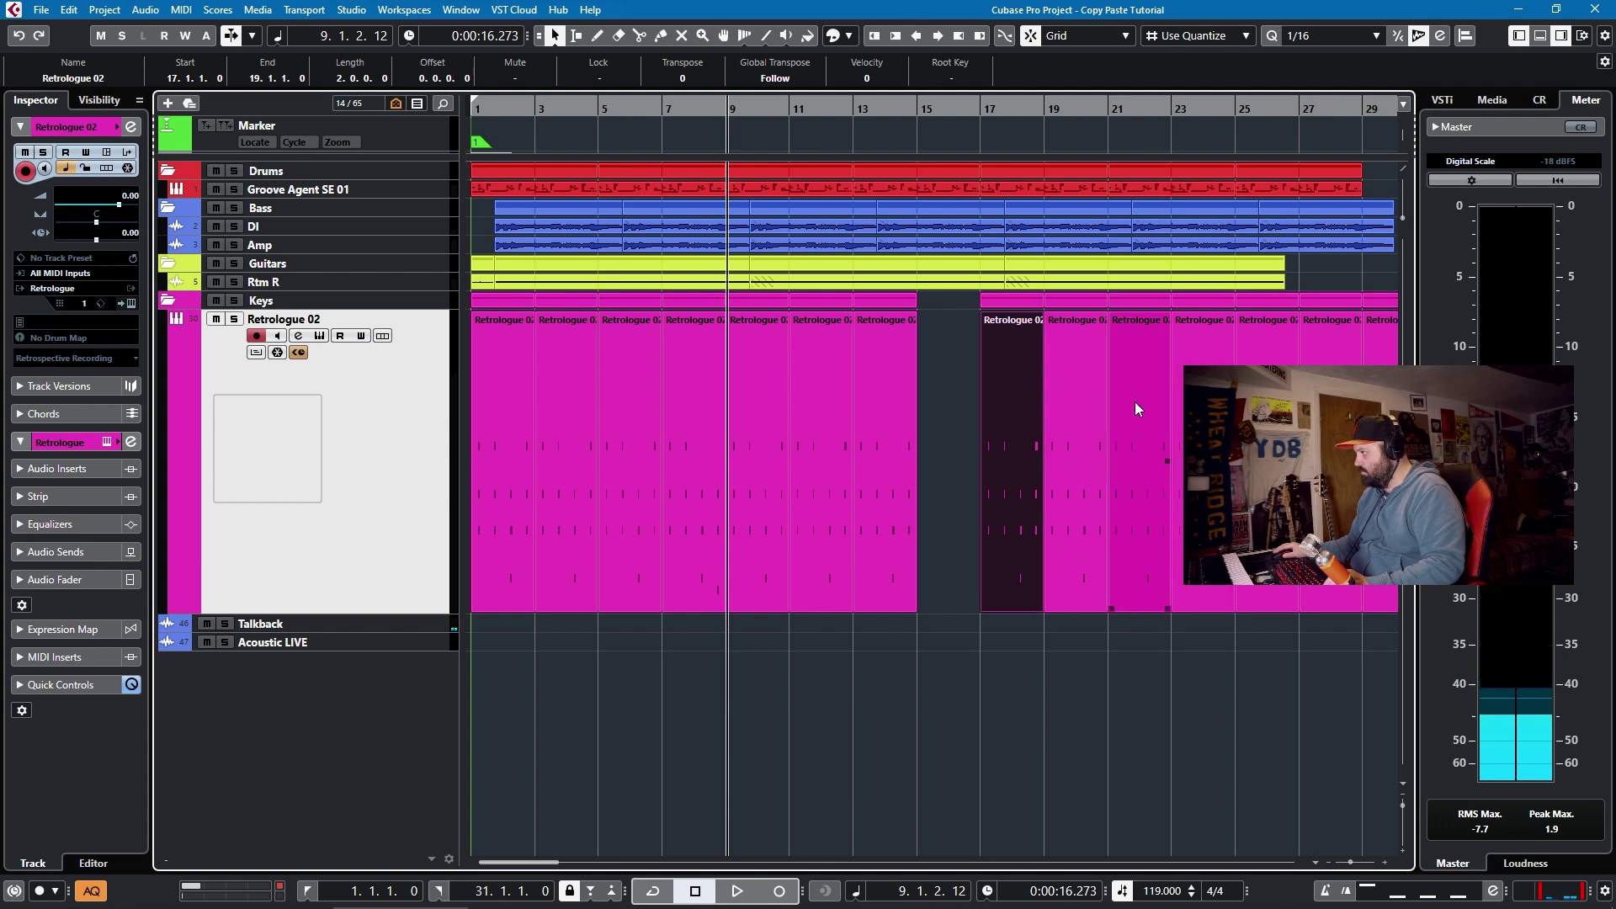
{"action": "left_click", "coordinate": [1203, 471]}
{"action": "left_click_drag", "start_coordinate": [1204, 471], "coordinate": [1268, 471]}
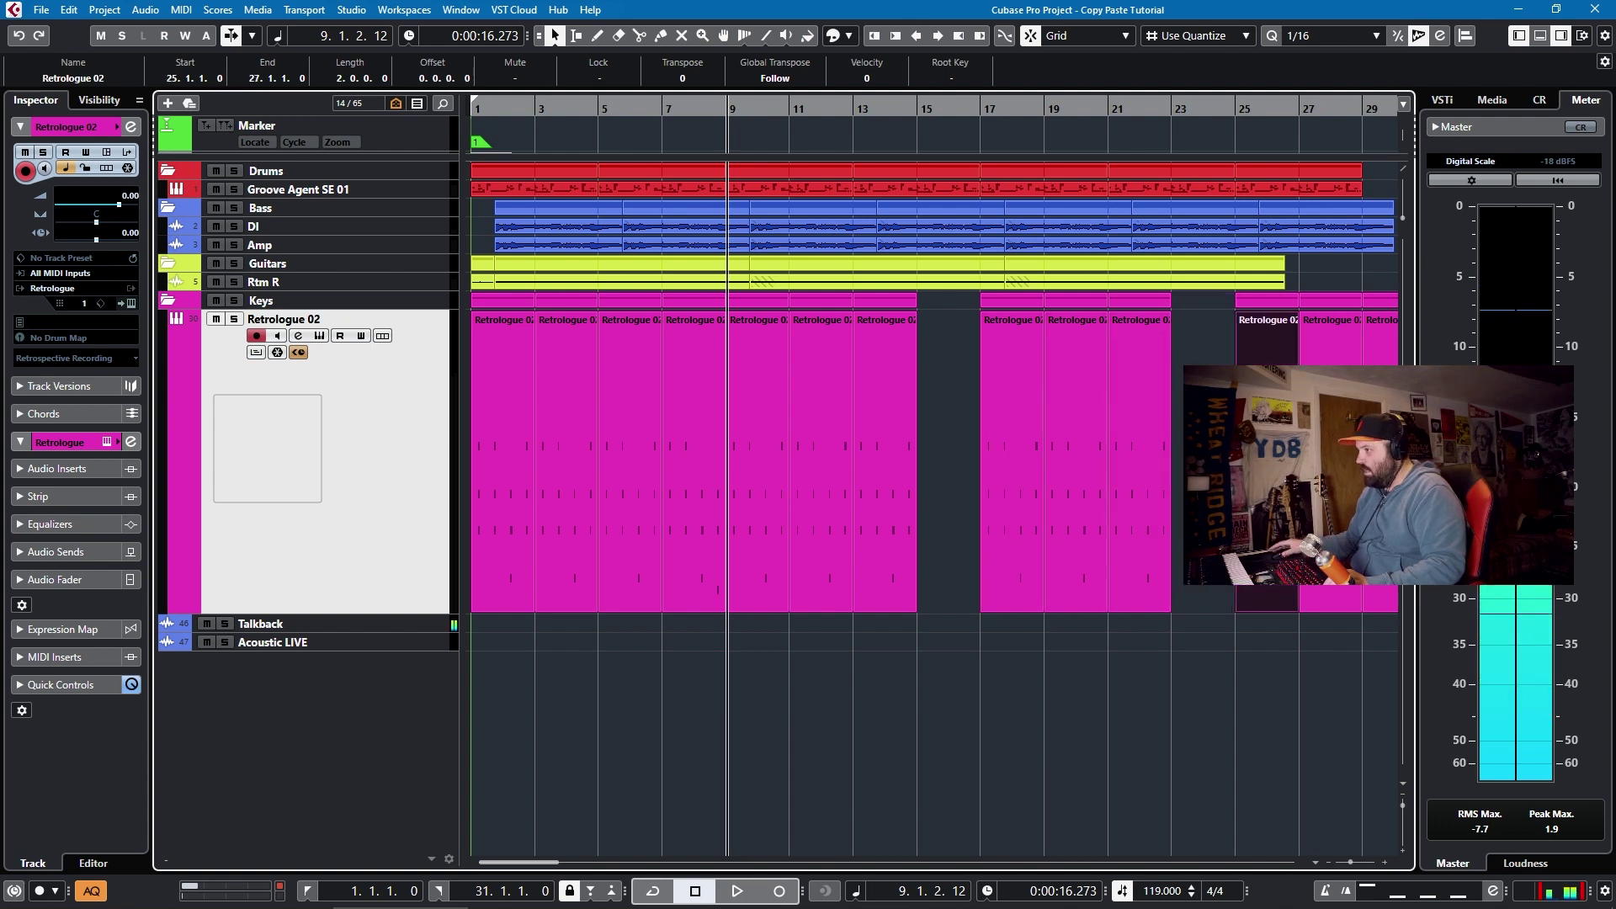
Undo a stray split of the bar-7 part, then trial-copy it to bar 15 and delete that copy.
{"action": "key", "text": "h"}
{"action": "key", "text": "h"}
{"action": "key", "text": "h"}
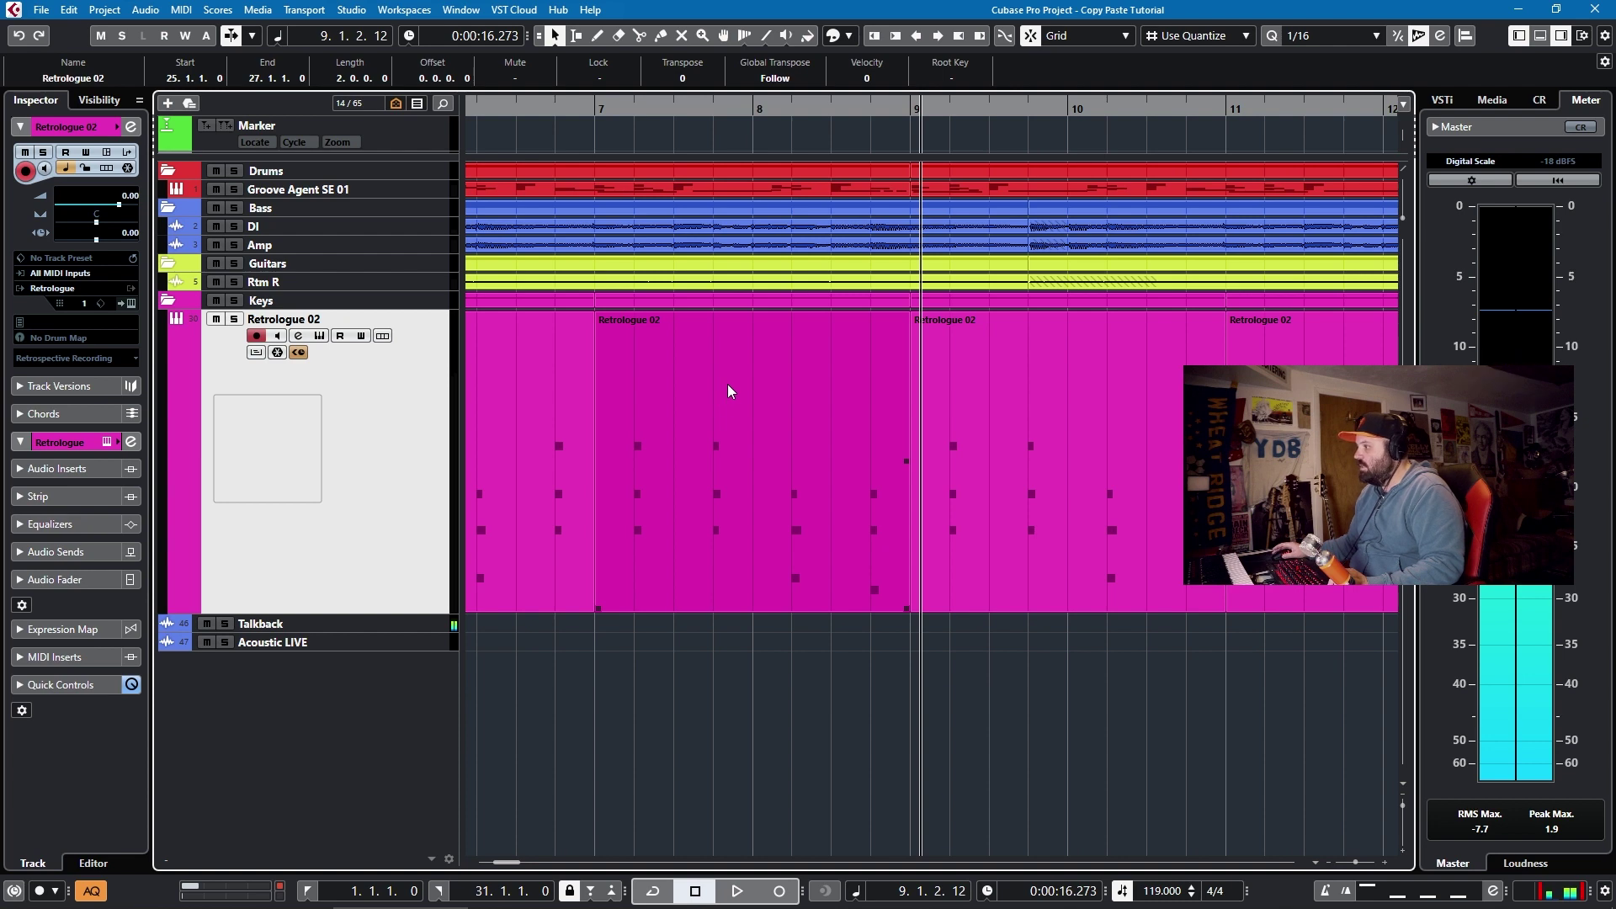
{"action": "key", "text": "g"}
{"action": "key", "text": "g"}
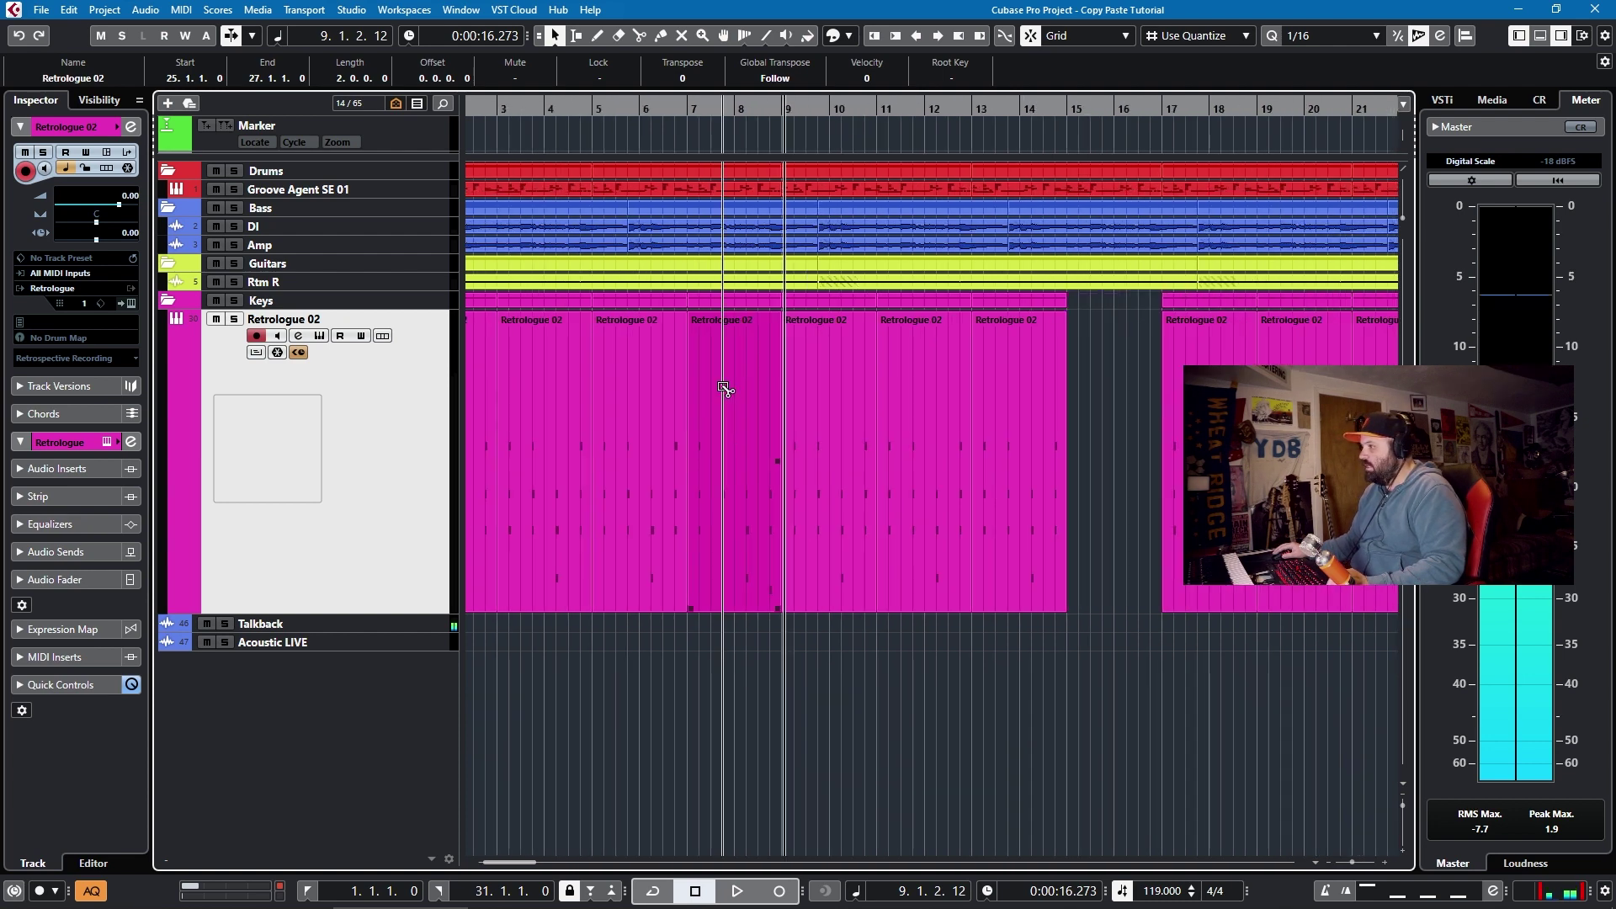
{"action": "left_click", "coordinate": [723, 387]}
{"action": "left_click", "coordinate": [724, 386]}
{"action": "key", "text": "ctrl+z"}
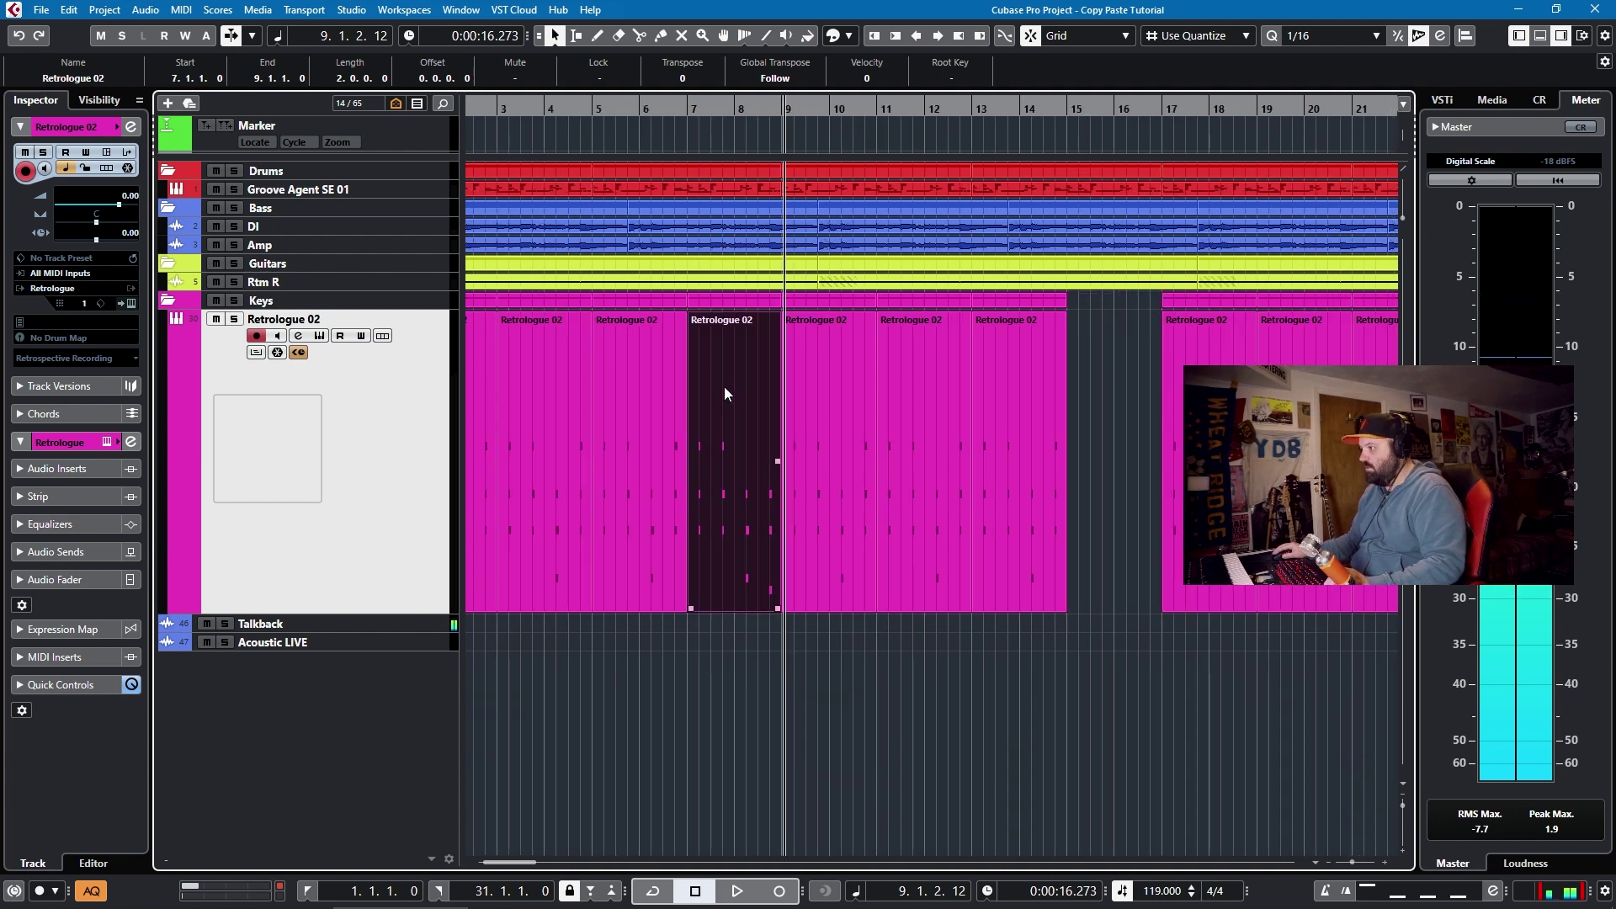
{"action": "left_click_drag", "start_coordinate": [724, 386], "coordinate": [1103, 355]}
{"action": "key", "text": "h"}
{"action": "key", "text": "h"}
{"action": "key", "text": "h"}
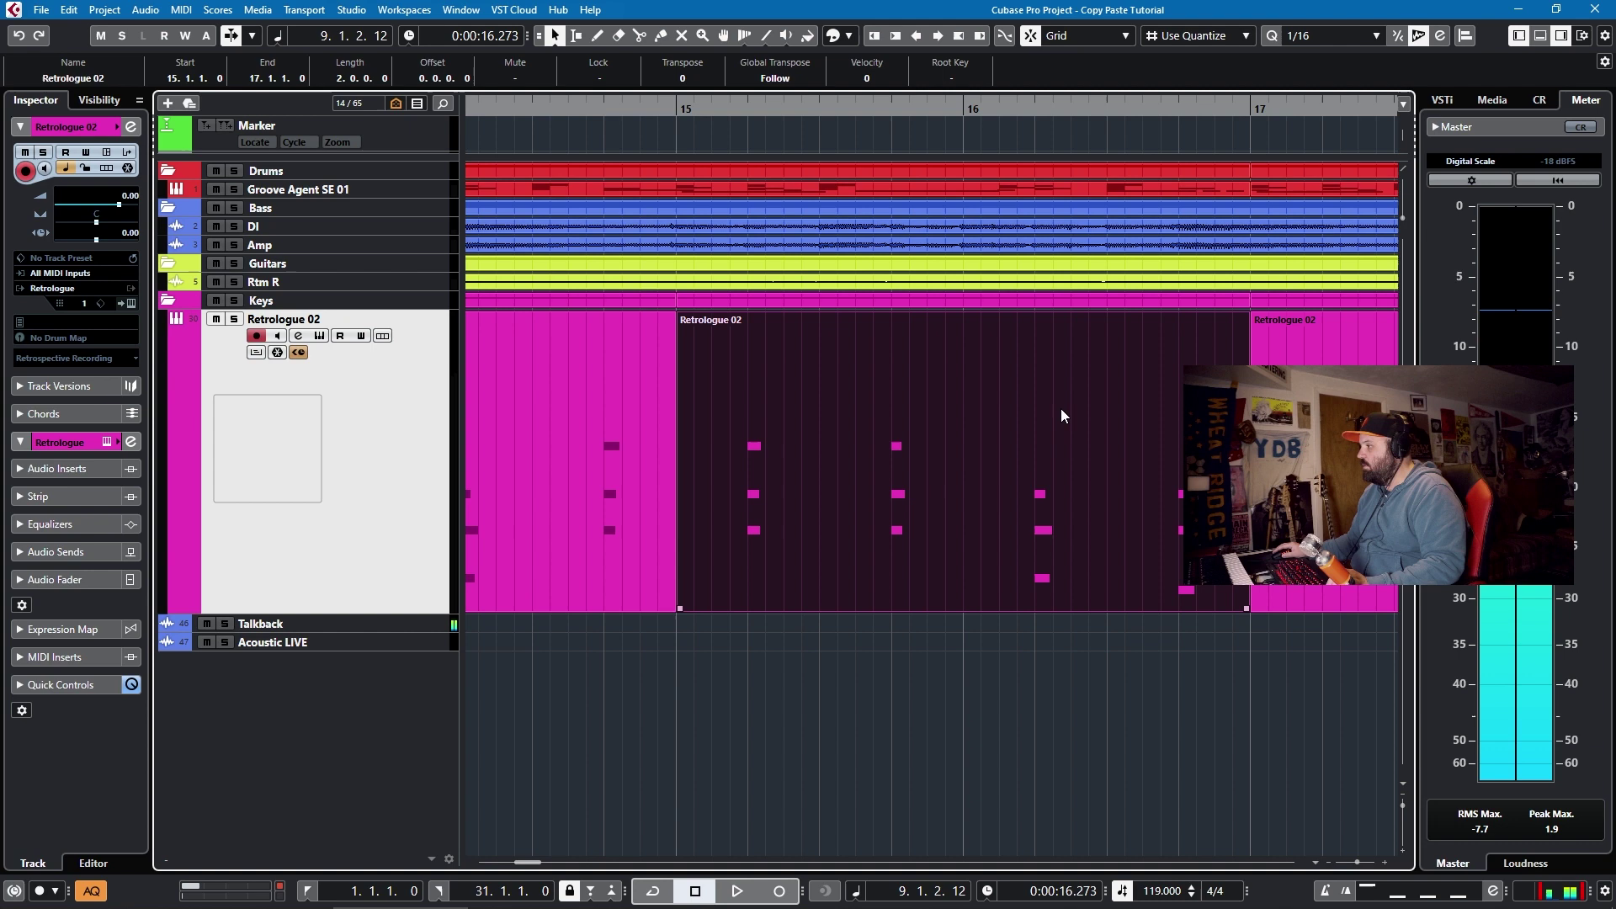
{"action": "key", "text": "Delete"}
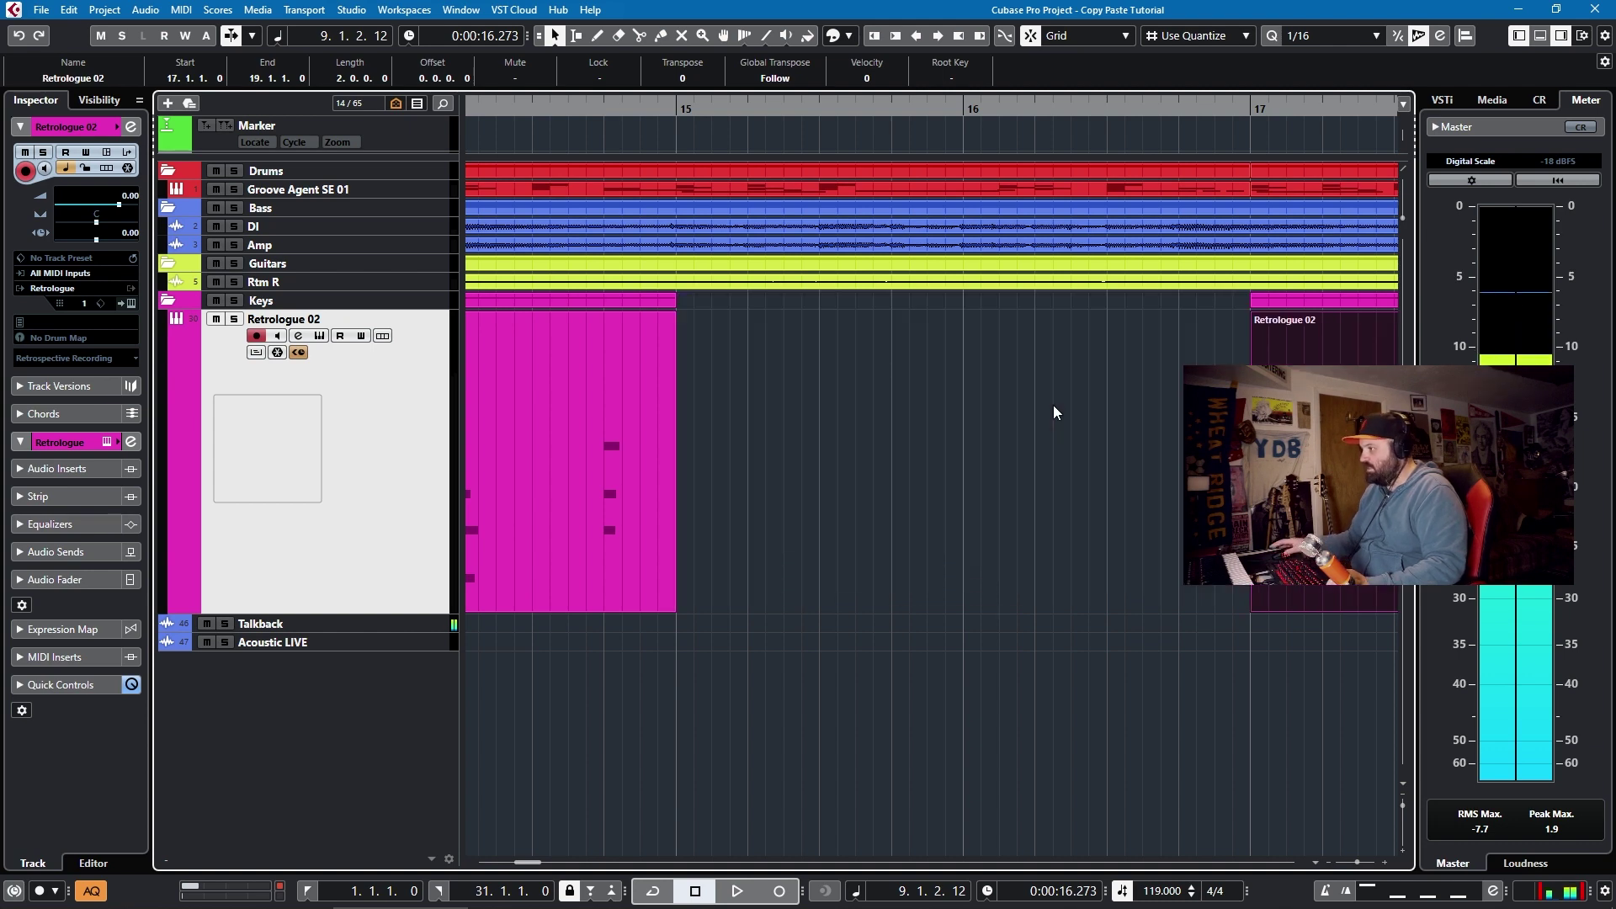
{"action": "key", "text": "g"}
{"action": "key", "text": "g"}
{"action": "key", "text": "g"}
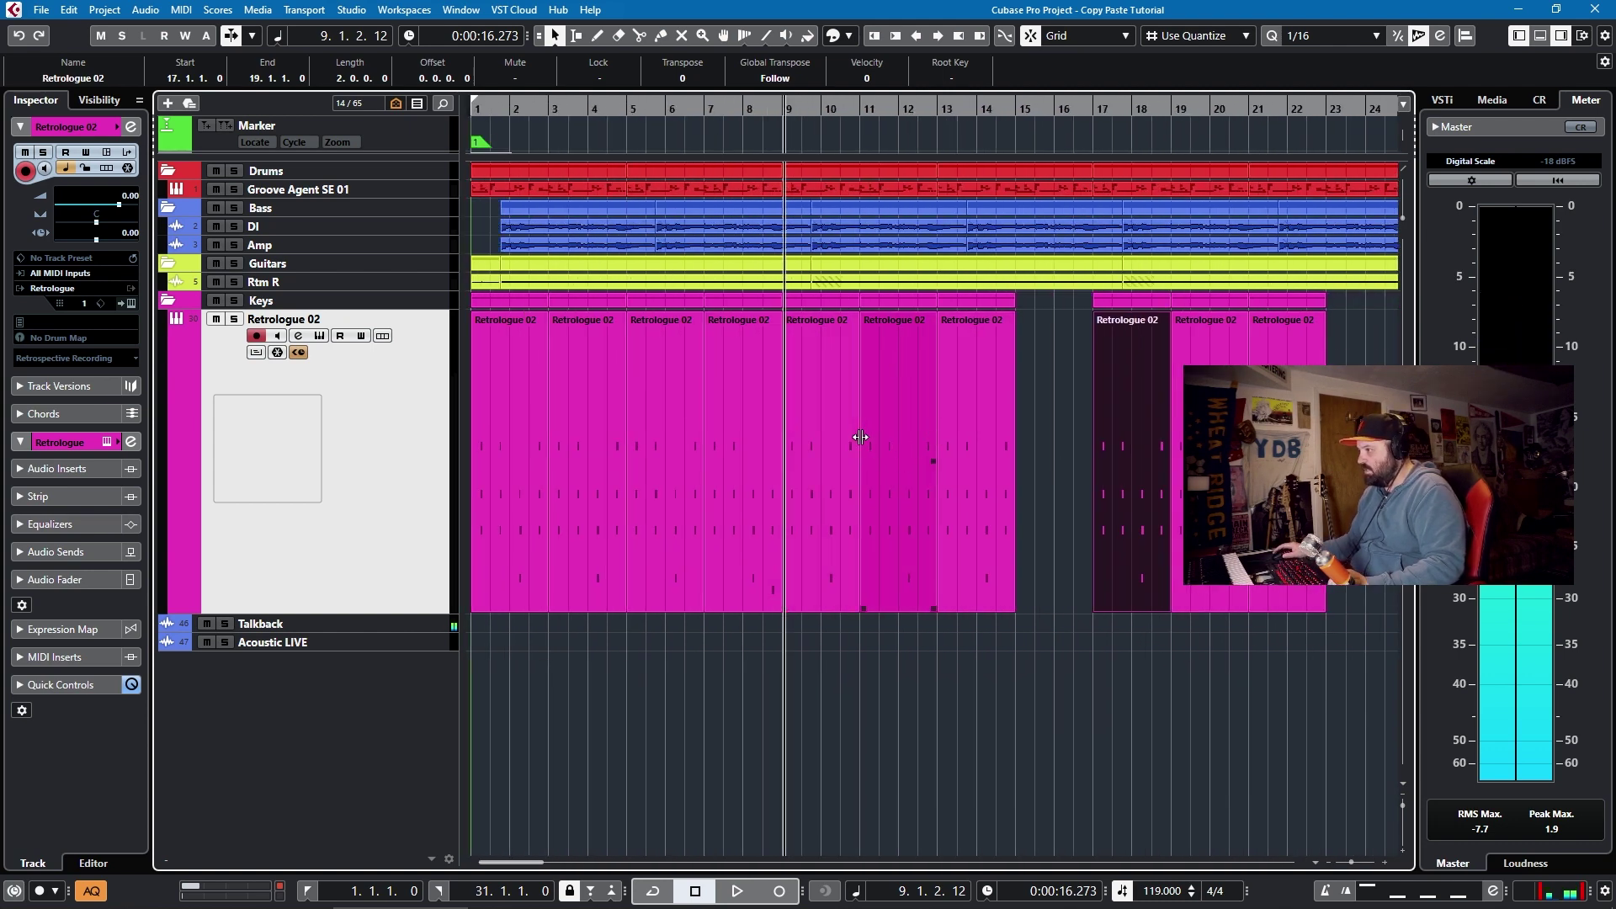
Copy the edited bar 7–9 part as a shared copy into the gap at 15.1.1.0.
{"action": "left_click", "coordinate": [744, 502]}
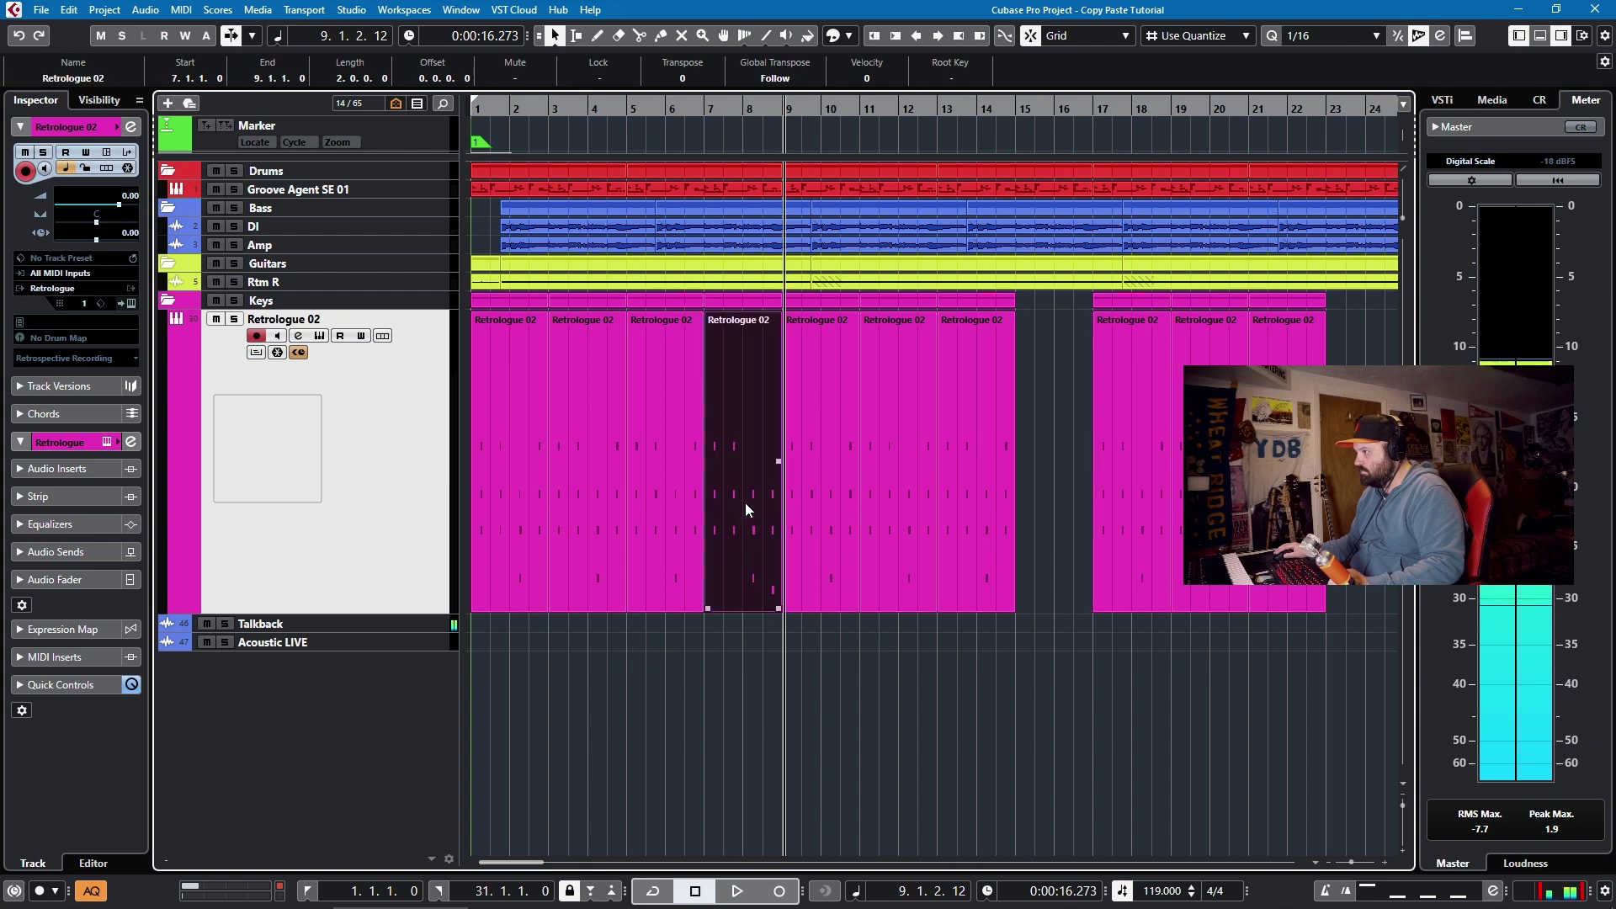
{"action": "left_click_drag", "start_coordinate": [745, 502], "coordinate": [1057, 475]}
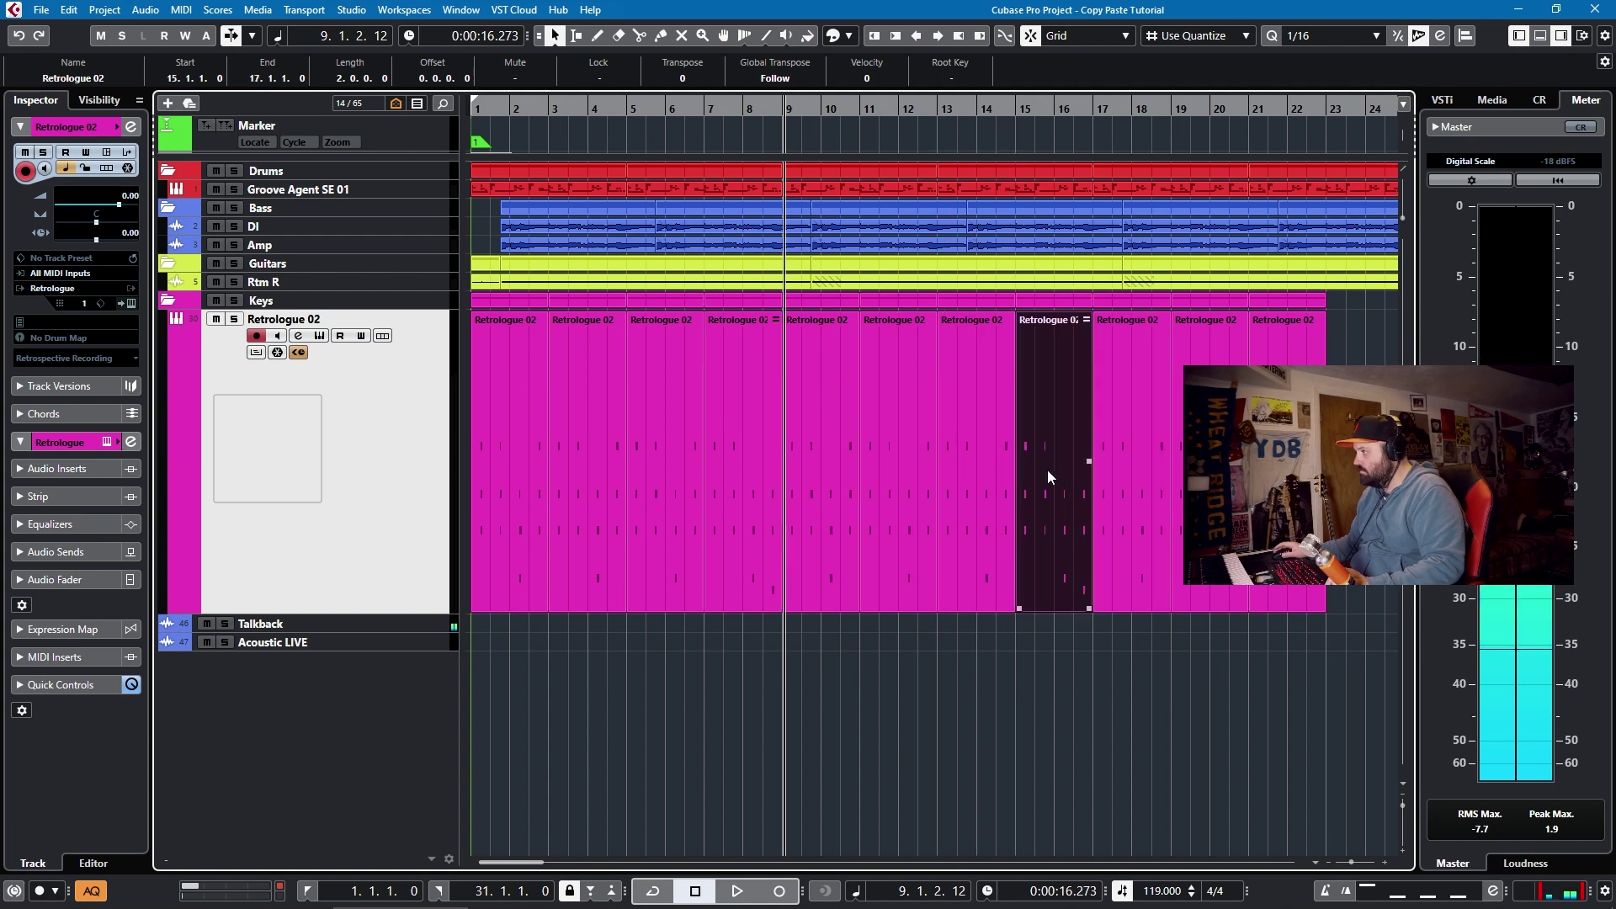
{"action": "scroll", "coordinate": [1047, 469], "scroll_direction": "up", "scroll_amount": 5}
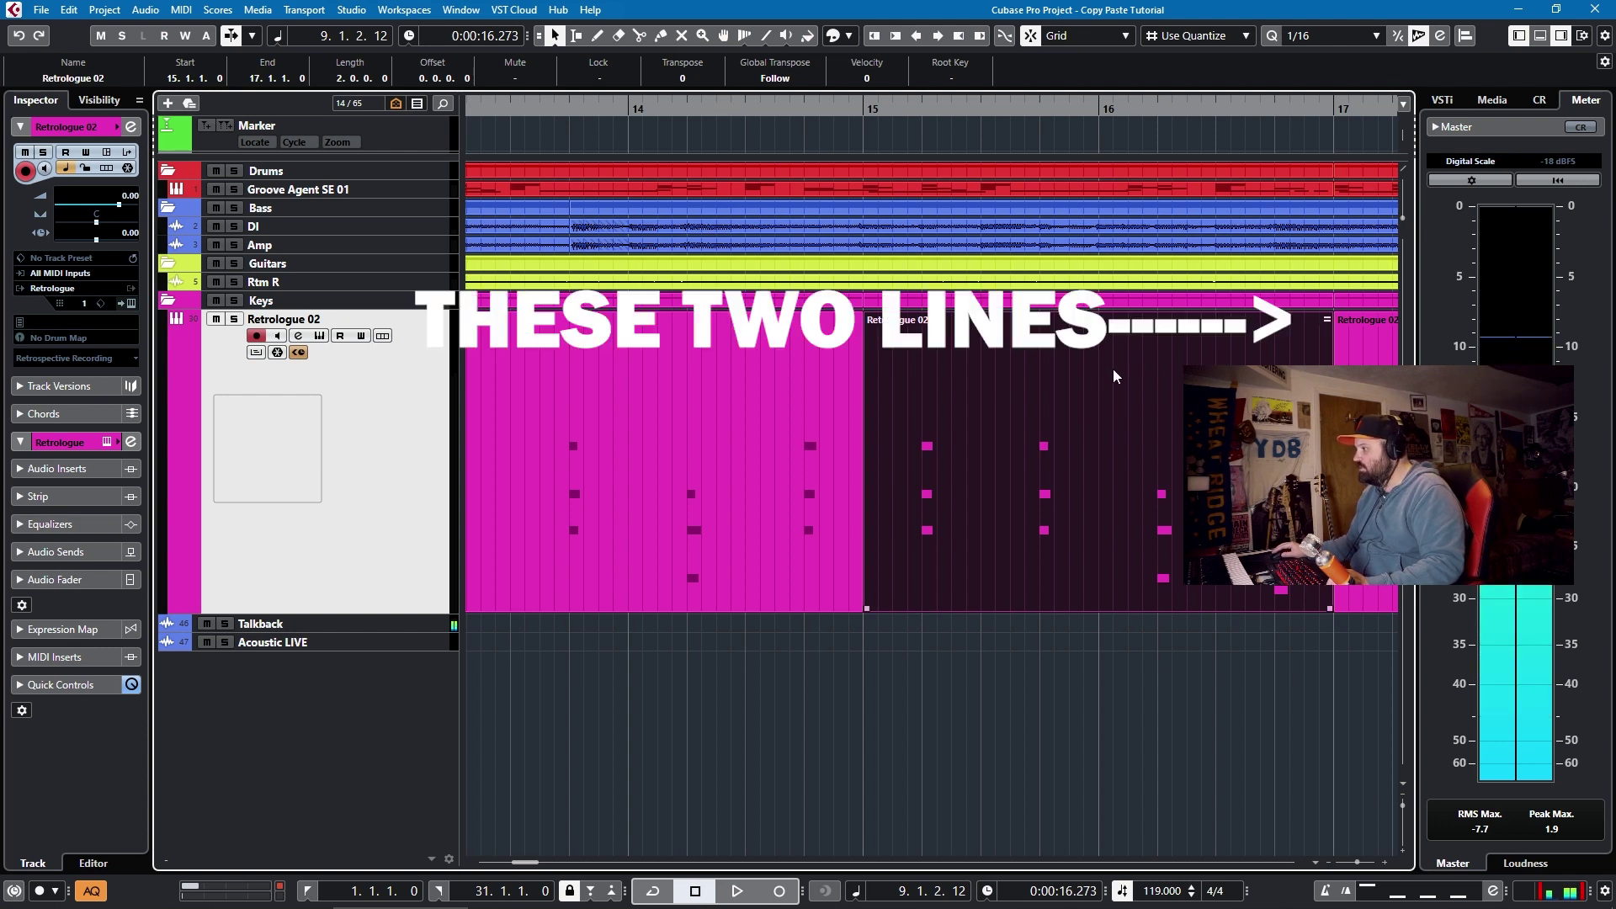
Open the bar-15 Retrologue 02 part and copy its last chord (A, F, C#) an octave up.
{"action": "scroll", "coordinate": [1110, 384], "scroll_direction": "down", "scroll_amount": 5}
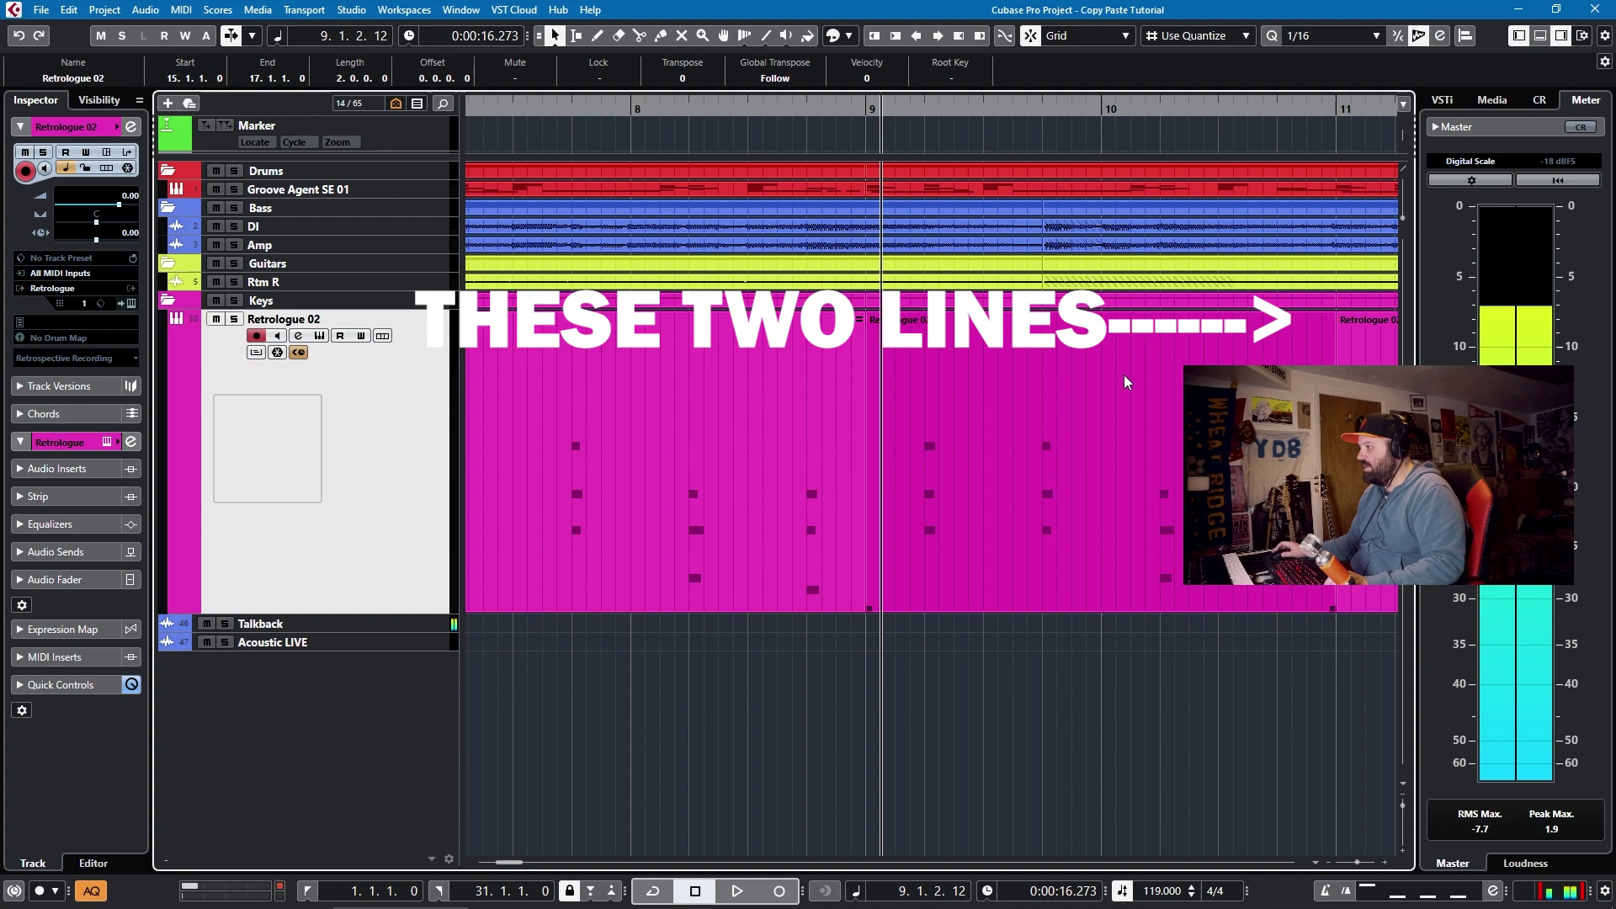
{"action": "scroll", "coordinate": [1077, 405], "scroll_direction": "down", "scroll_amount": 2}
{"action": "left_click", "coordinate": [904, 409]}
{"action": "left_click", "coordinate": [812, 406]}
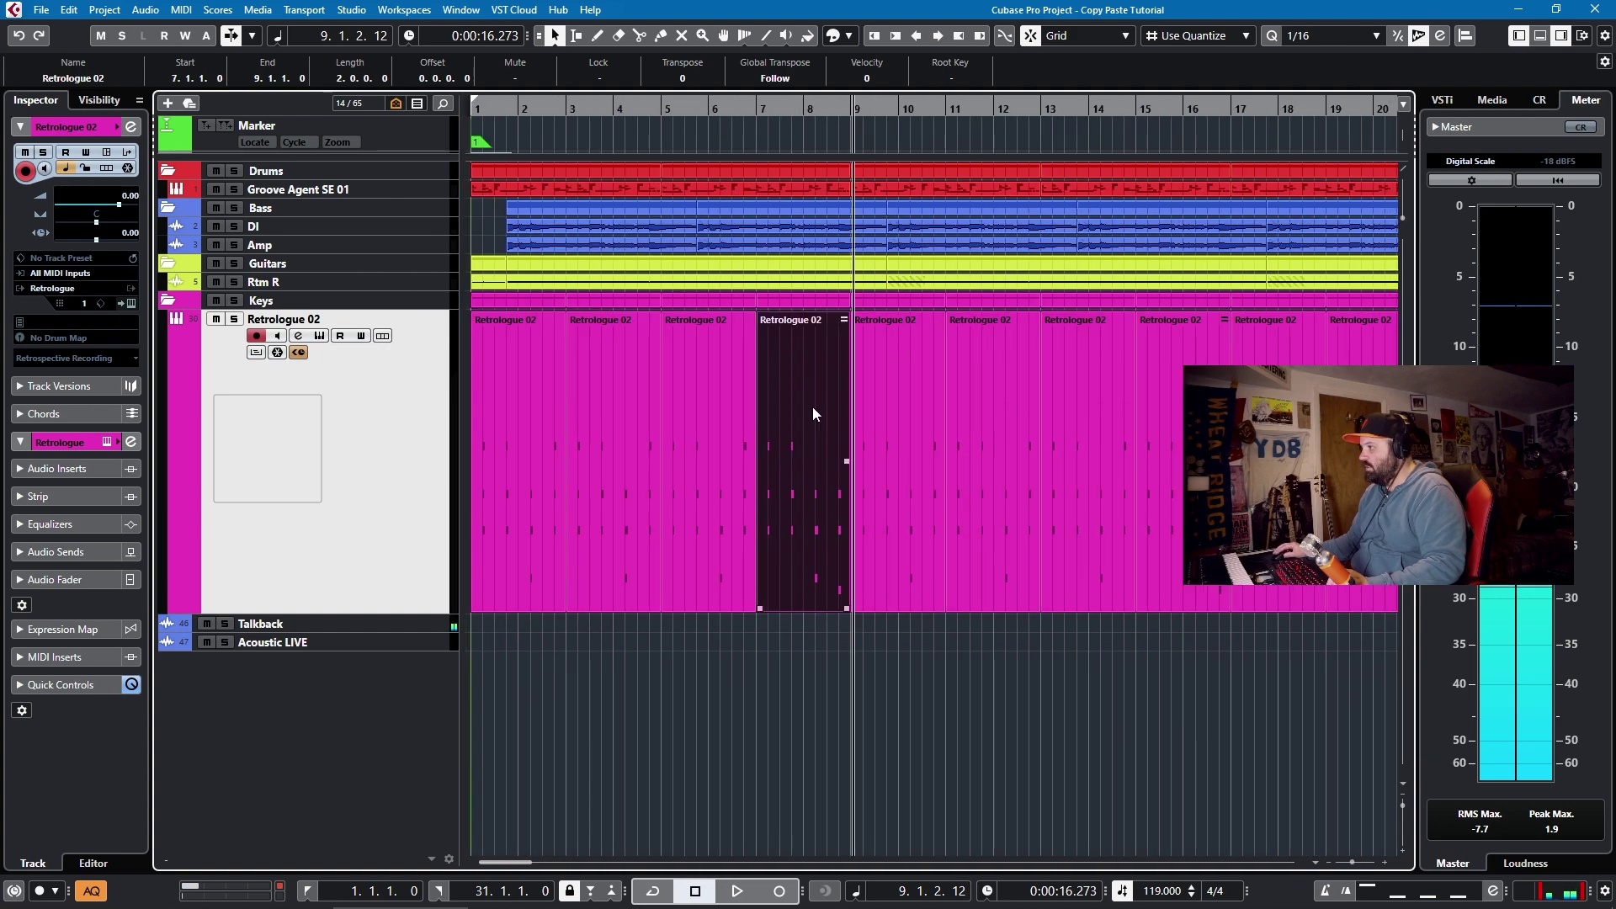
{"action": "double_click", "coordinate": [1177, 443]}
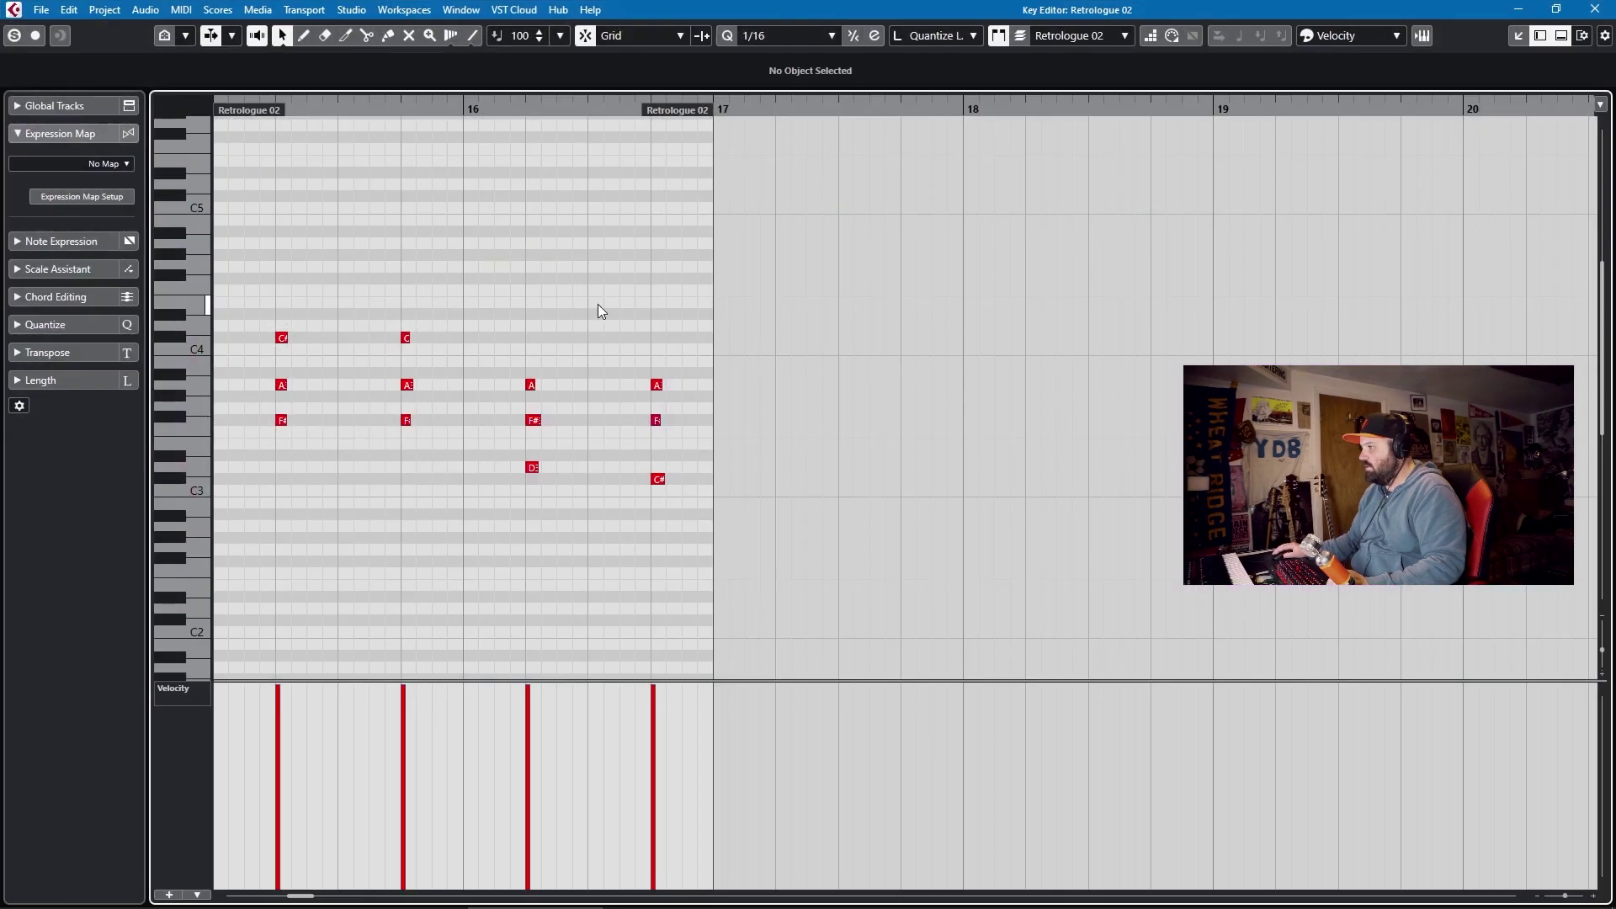
{"action": "left_click_drag", "start_coordinate": [657, 385], "coordinate": [657, 242]}
{"action": "scroll", "coordinate": [667, 241], "scroll_direction": "left", "scroll_amount": 10}
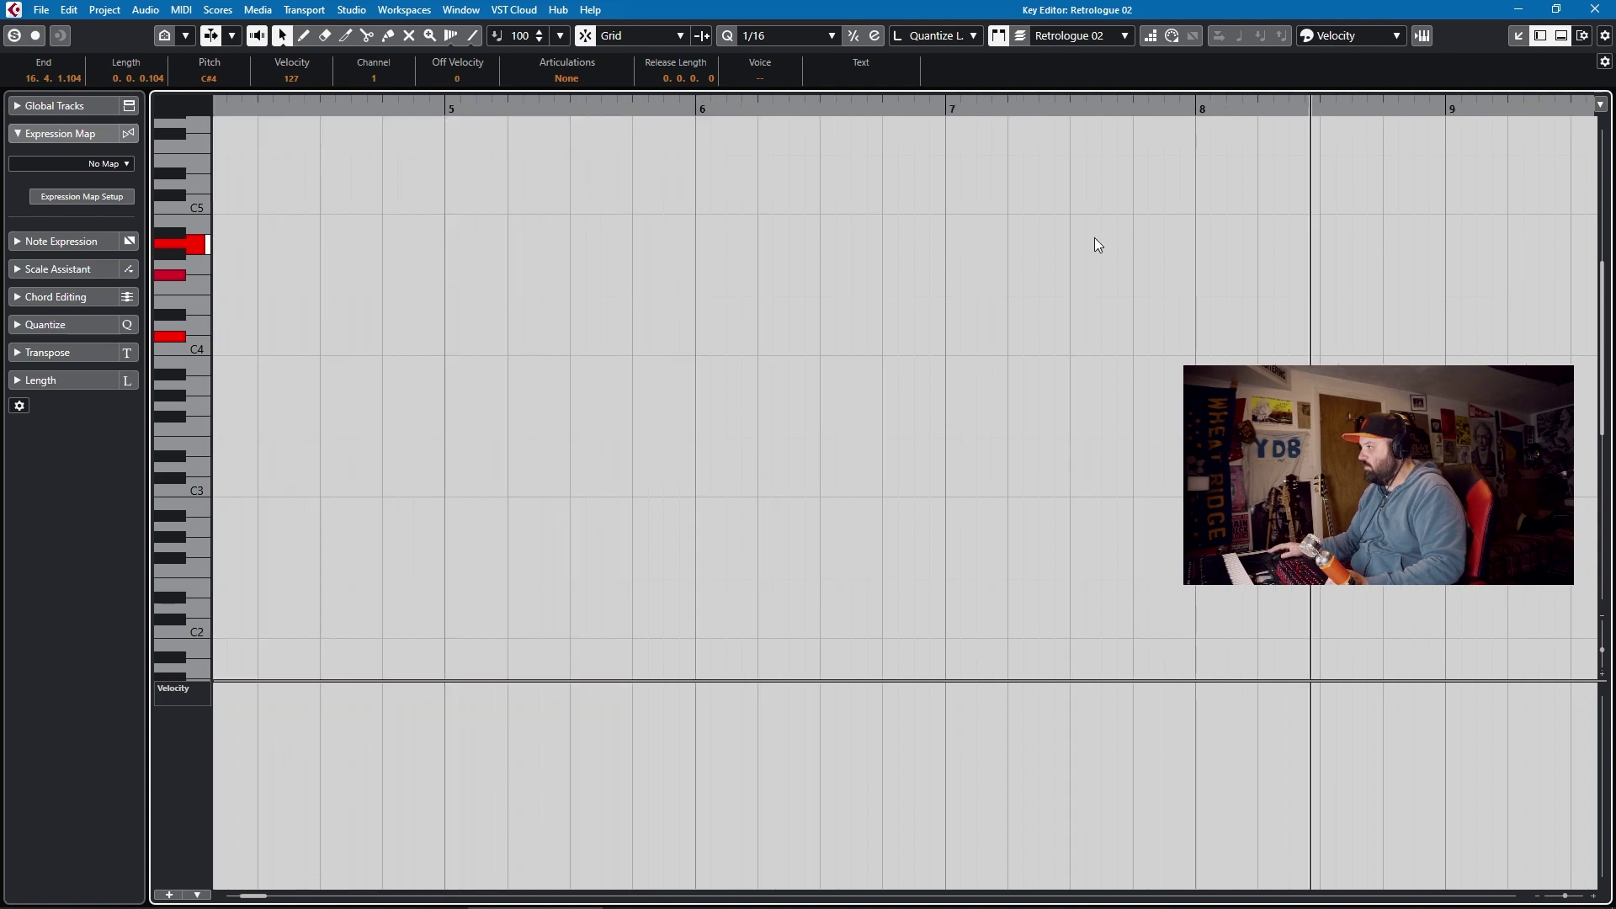
{"action": "left_click", "coordinate": [1595, 10]}
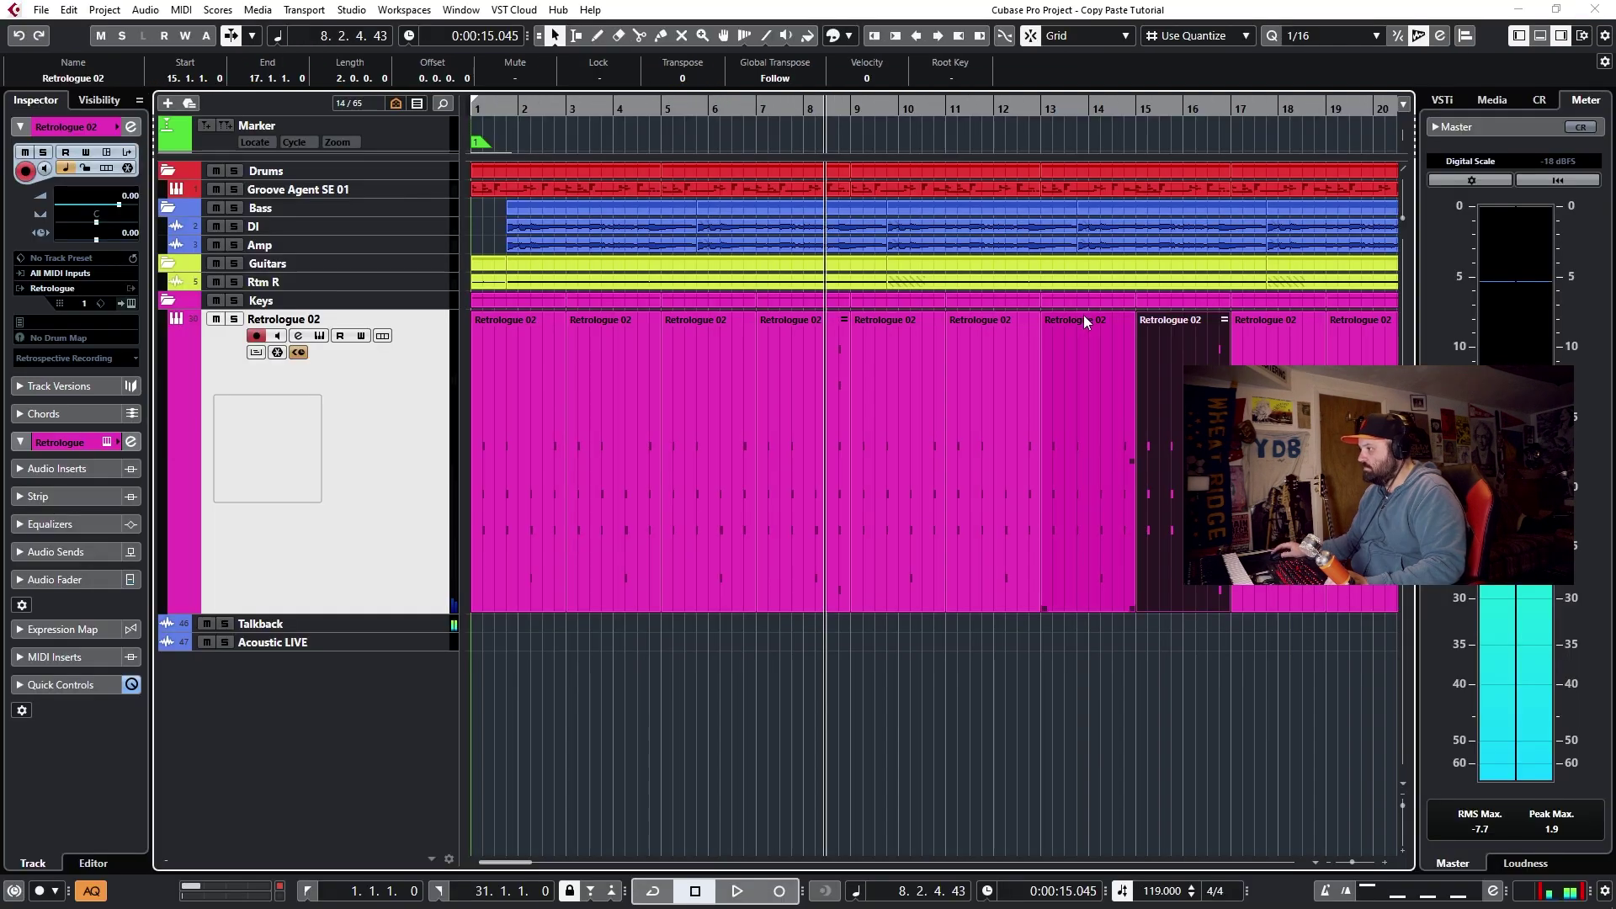
{"action": "scroll", "coordinate": [833, 404], "scroll_direction": "up", "scroll_amount": 5}
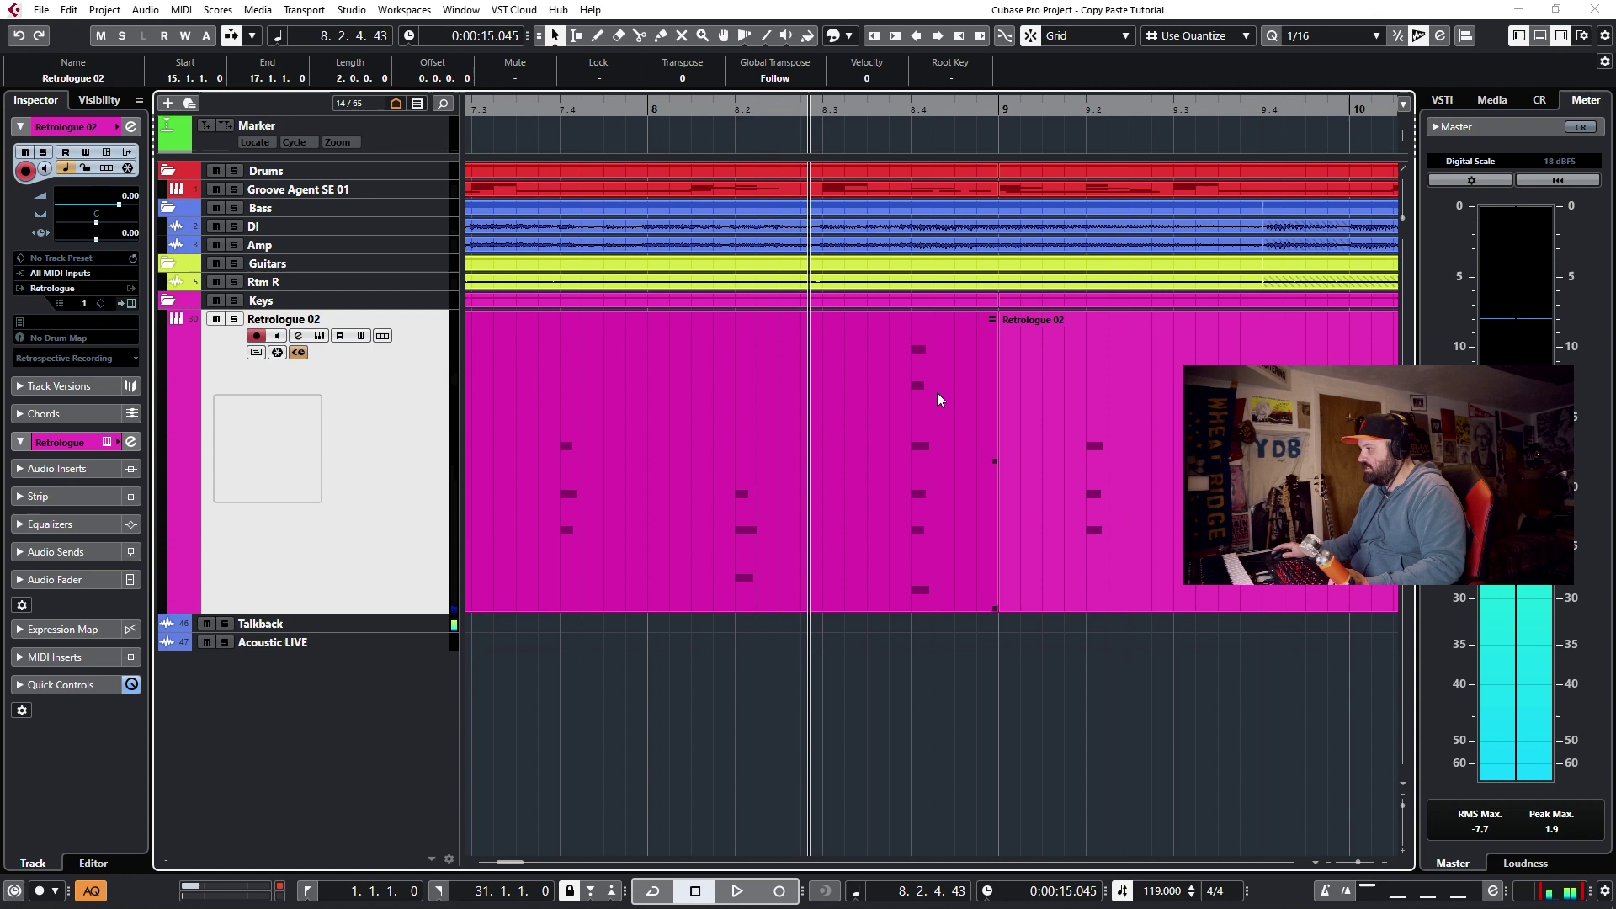
{"action": "scroll", "coordinate": [976, 416], "scroll_direction": "right", "scroll_amount": 12}
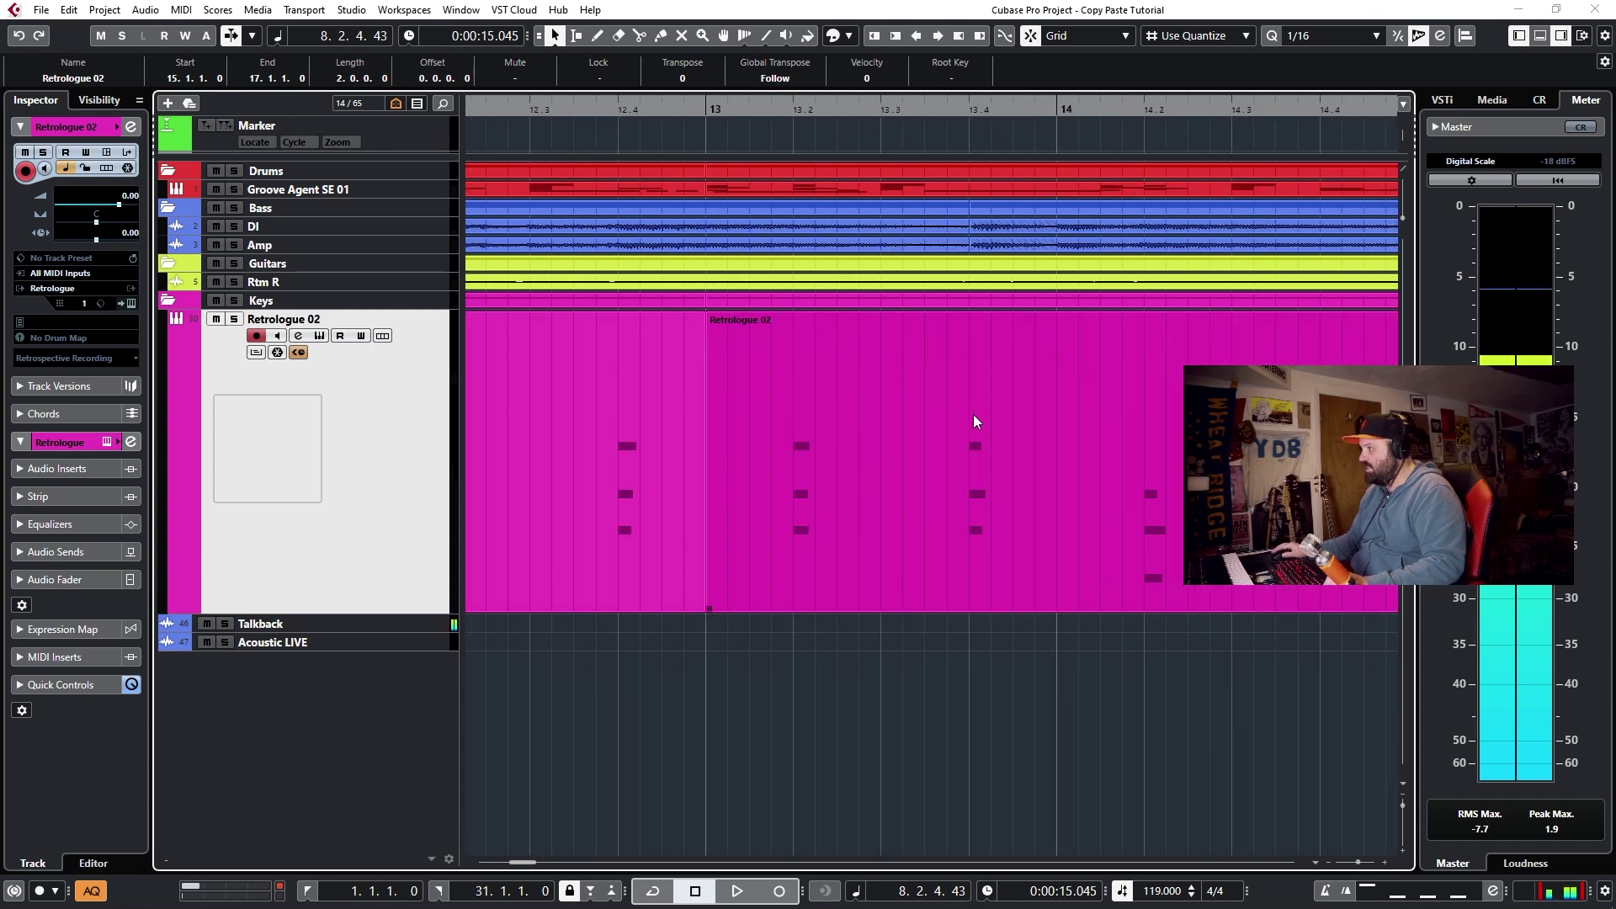
{"action": "scroll", "coordinate": [962, 397], "scroll_direction": "down", "scroll_amount": 3}
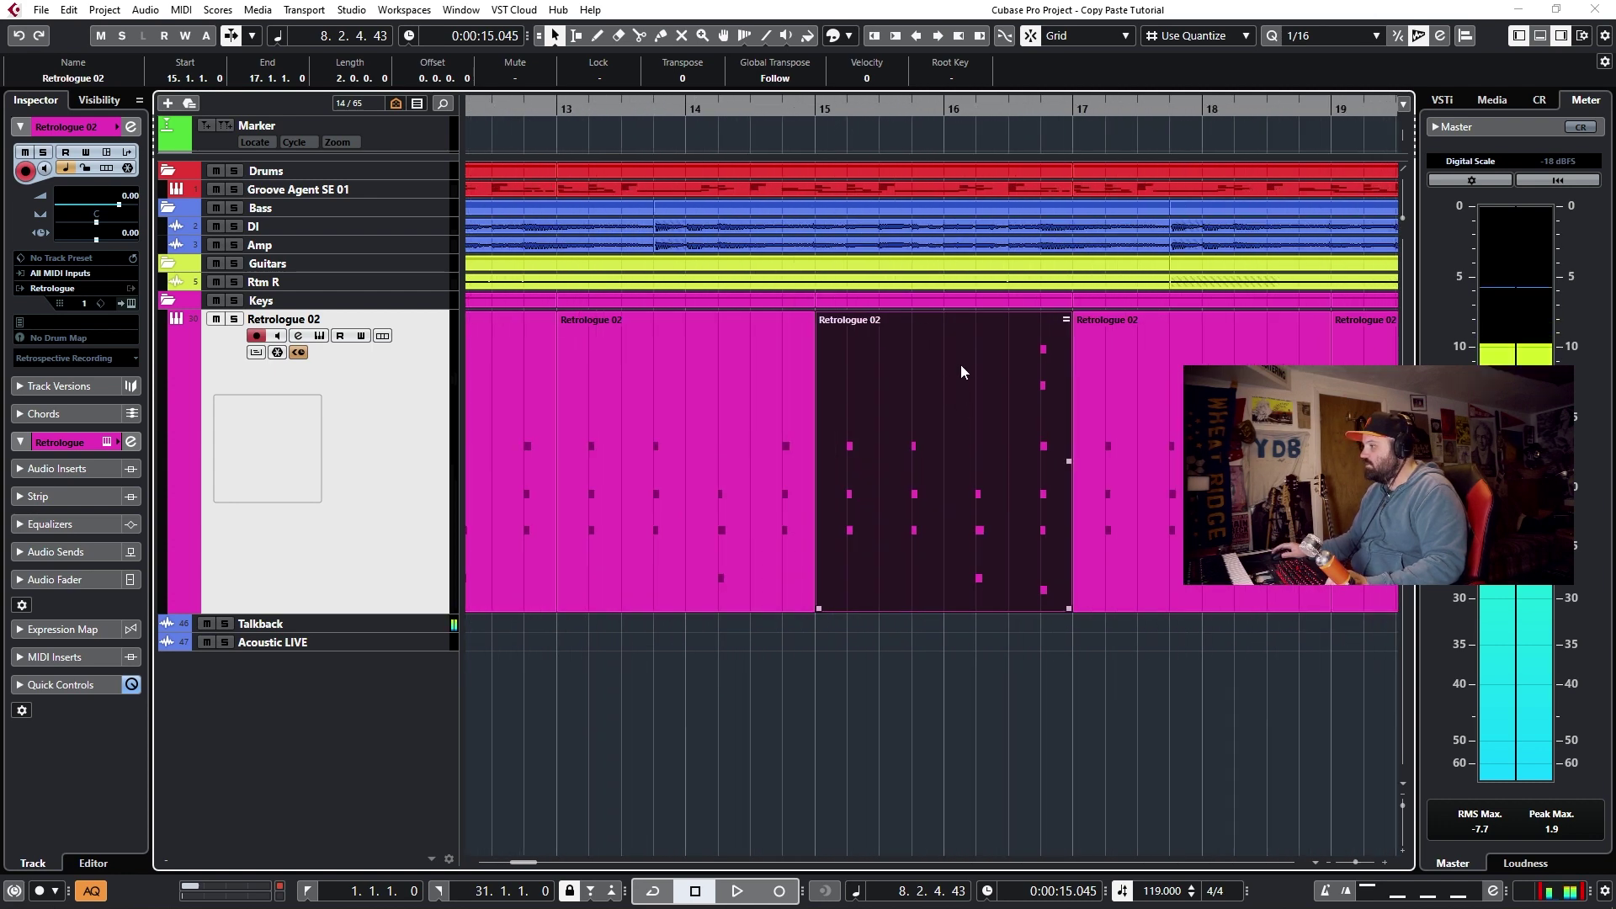
{"action": "scroll", "coordinate": [961, 365], "scroll_direction": "left", "scroll_amount": 10}
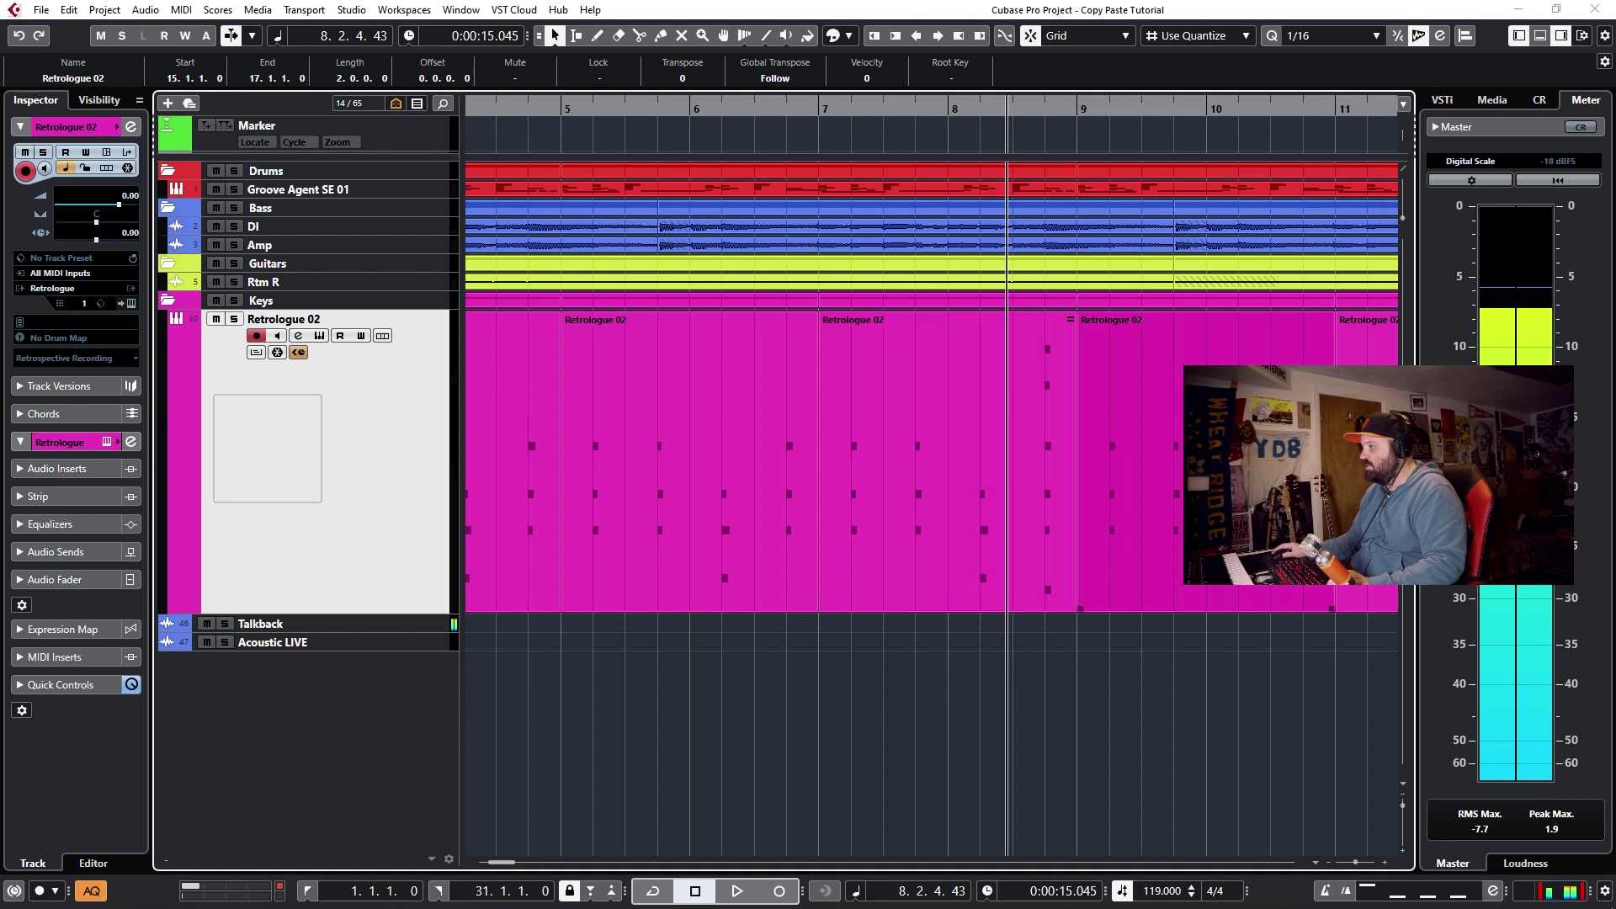
{"action": "scroll", "coordinate": [1161, 409], "scroll_direction": "right", "scroll_amount": 2}
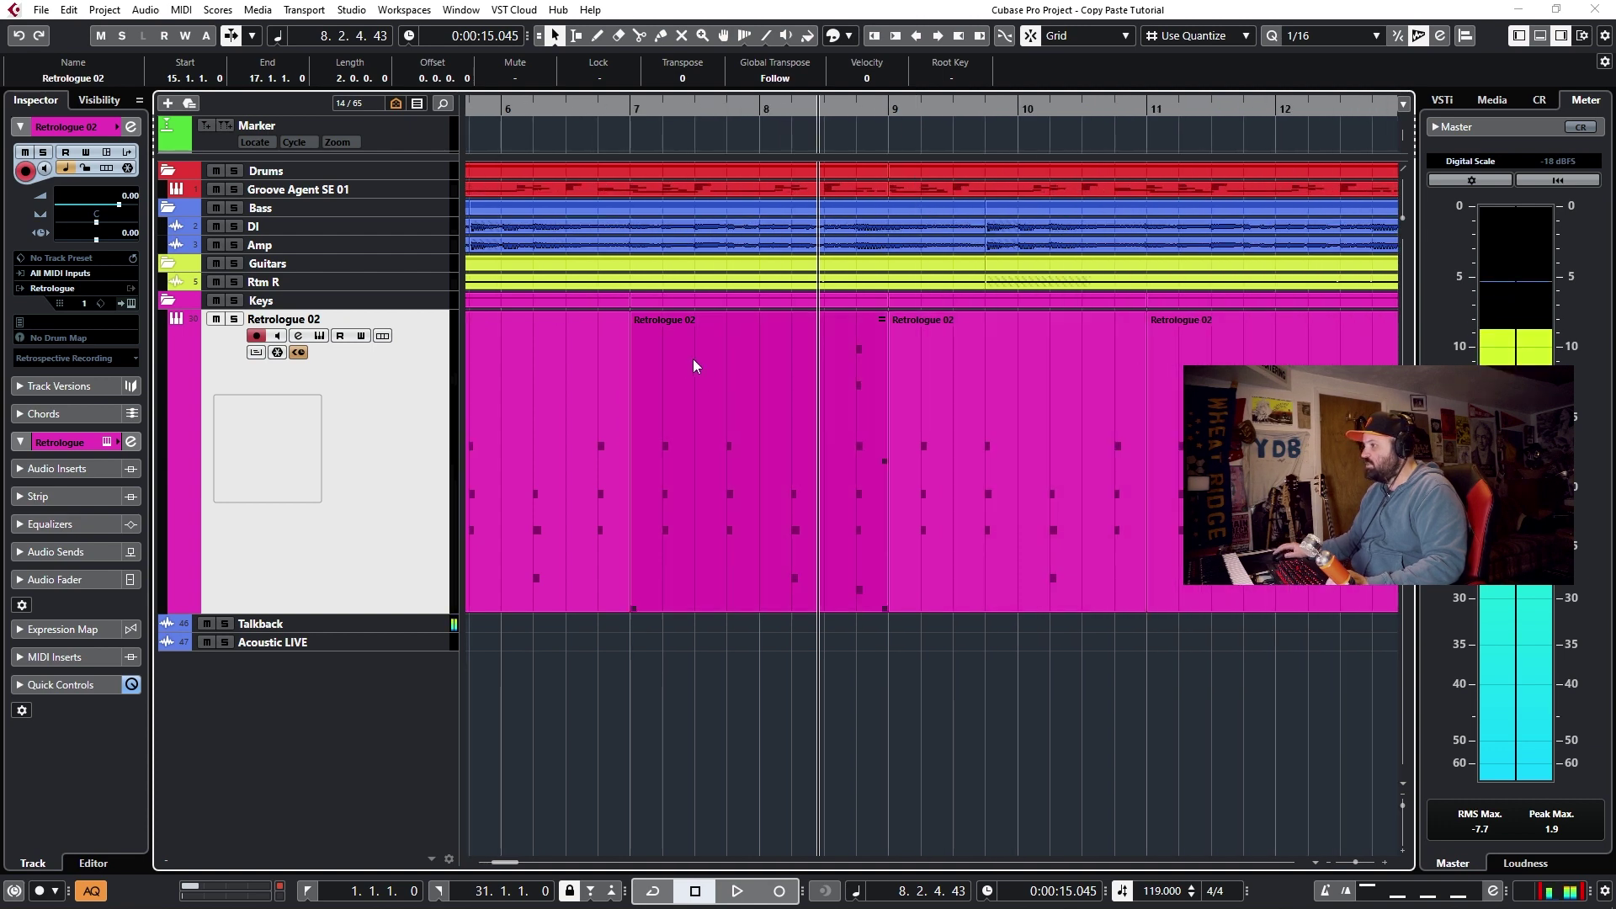
{"action": "left_click", "coordinate": [693, 358]}
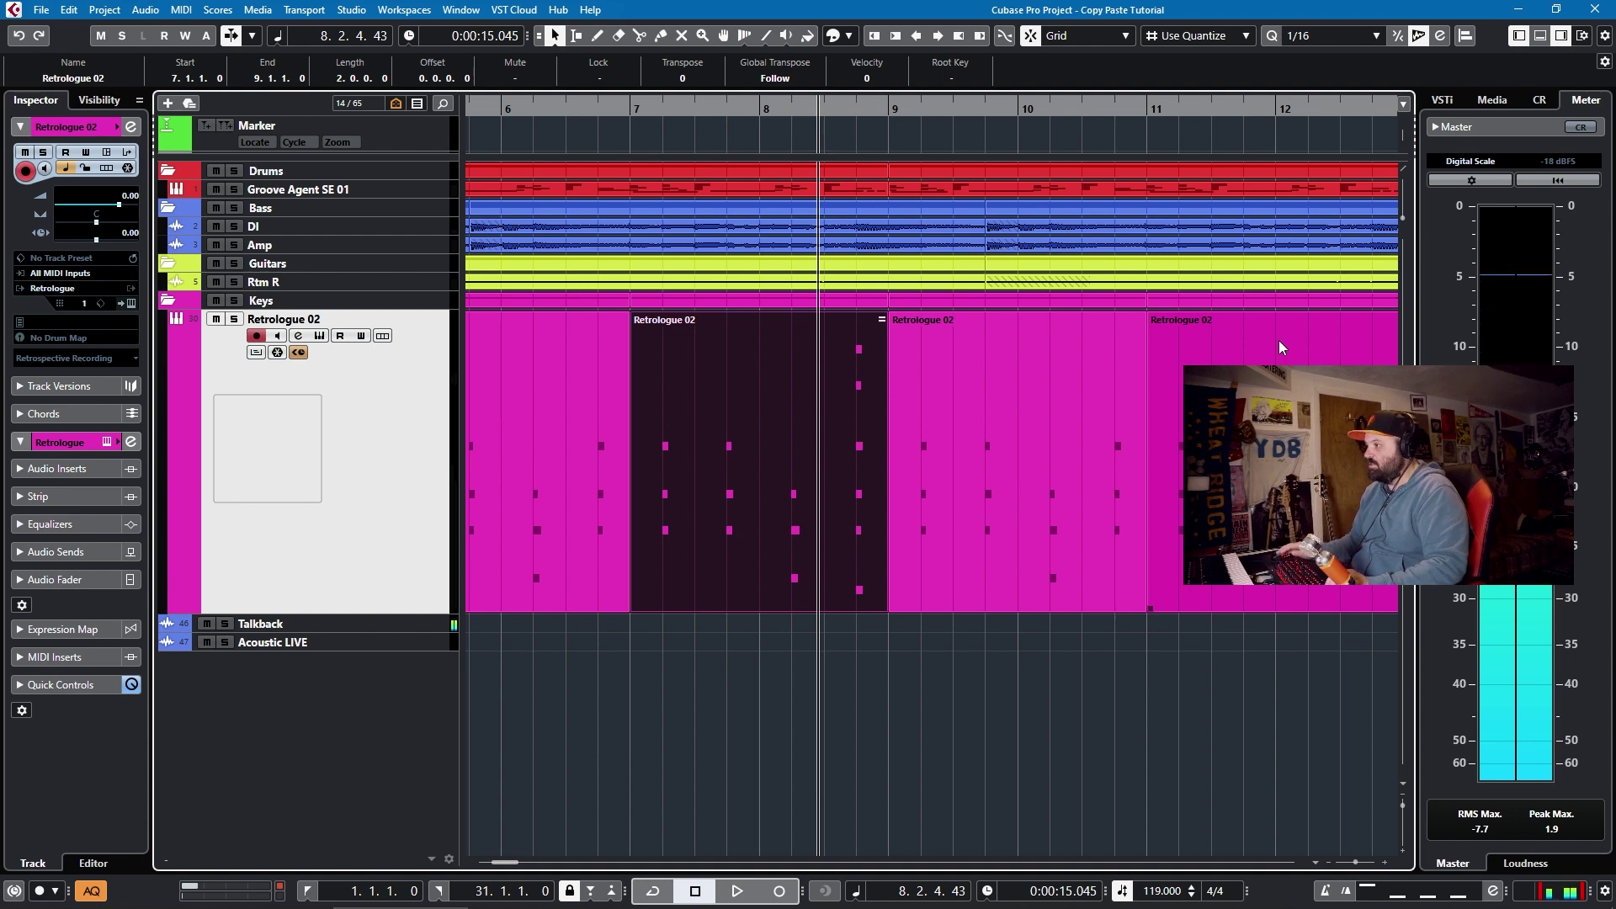
{"action": "key", "text": "space"}
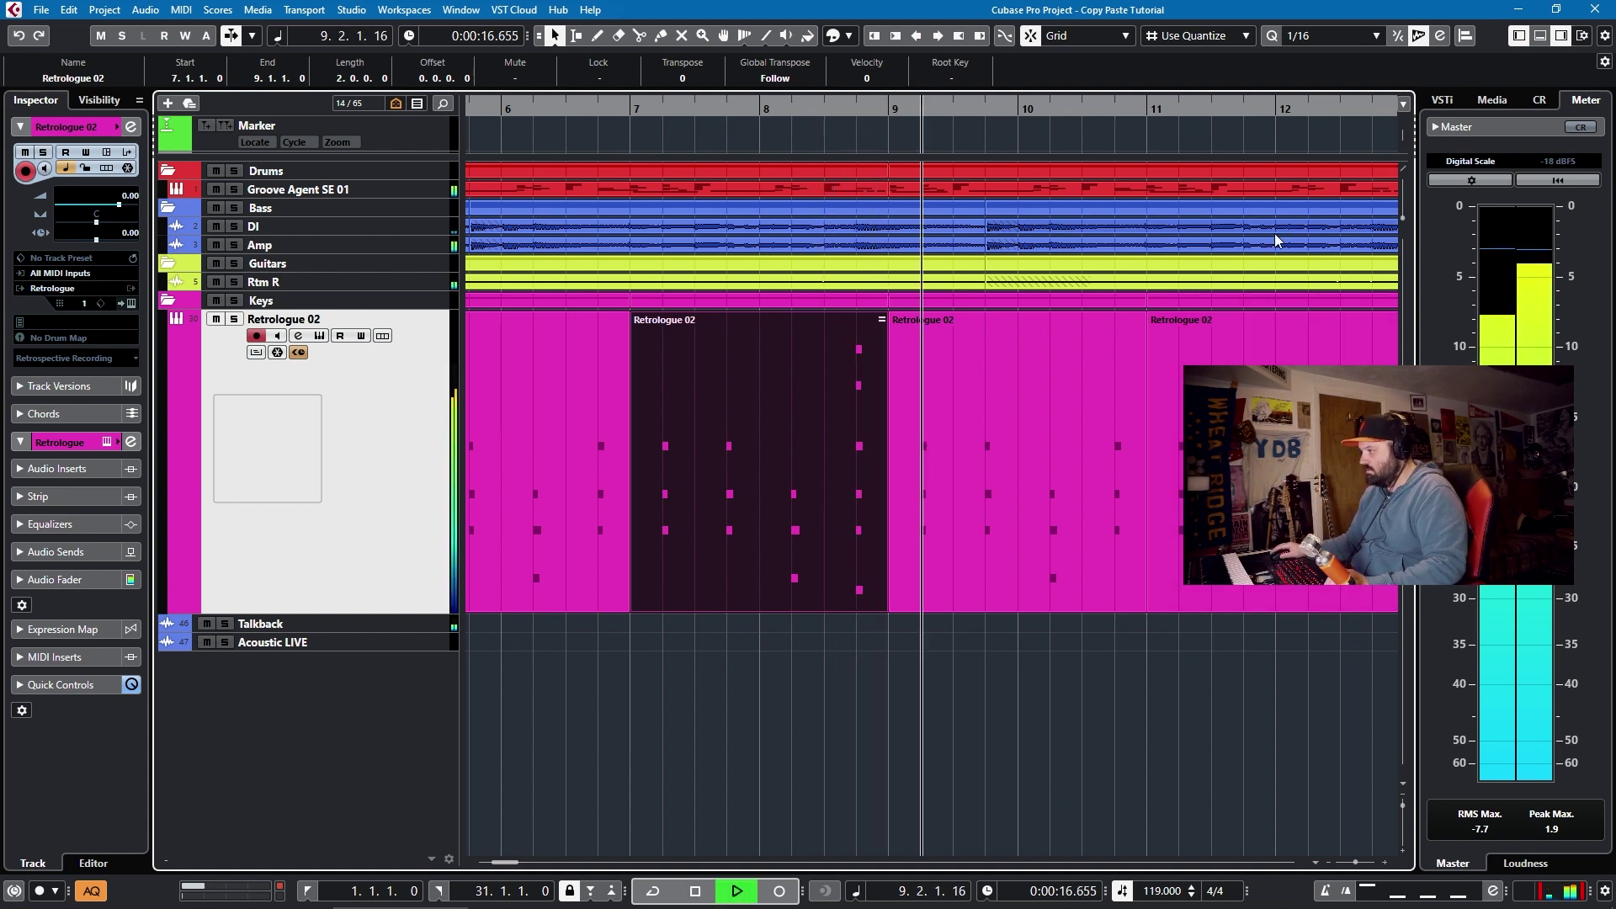
{"action": "key", "text": "g"}
{"action": "key", "text": "g"}
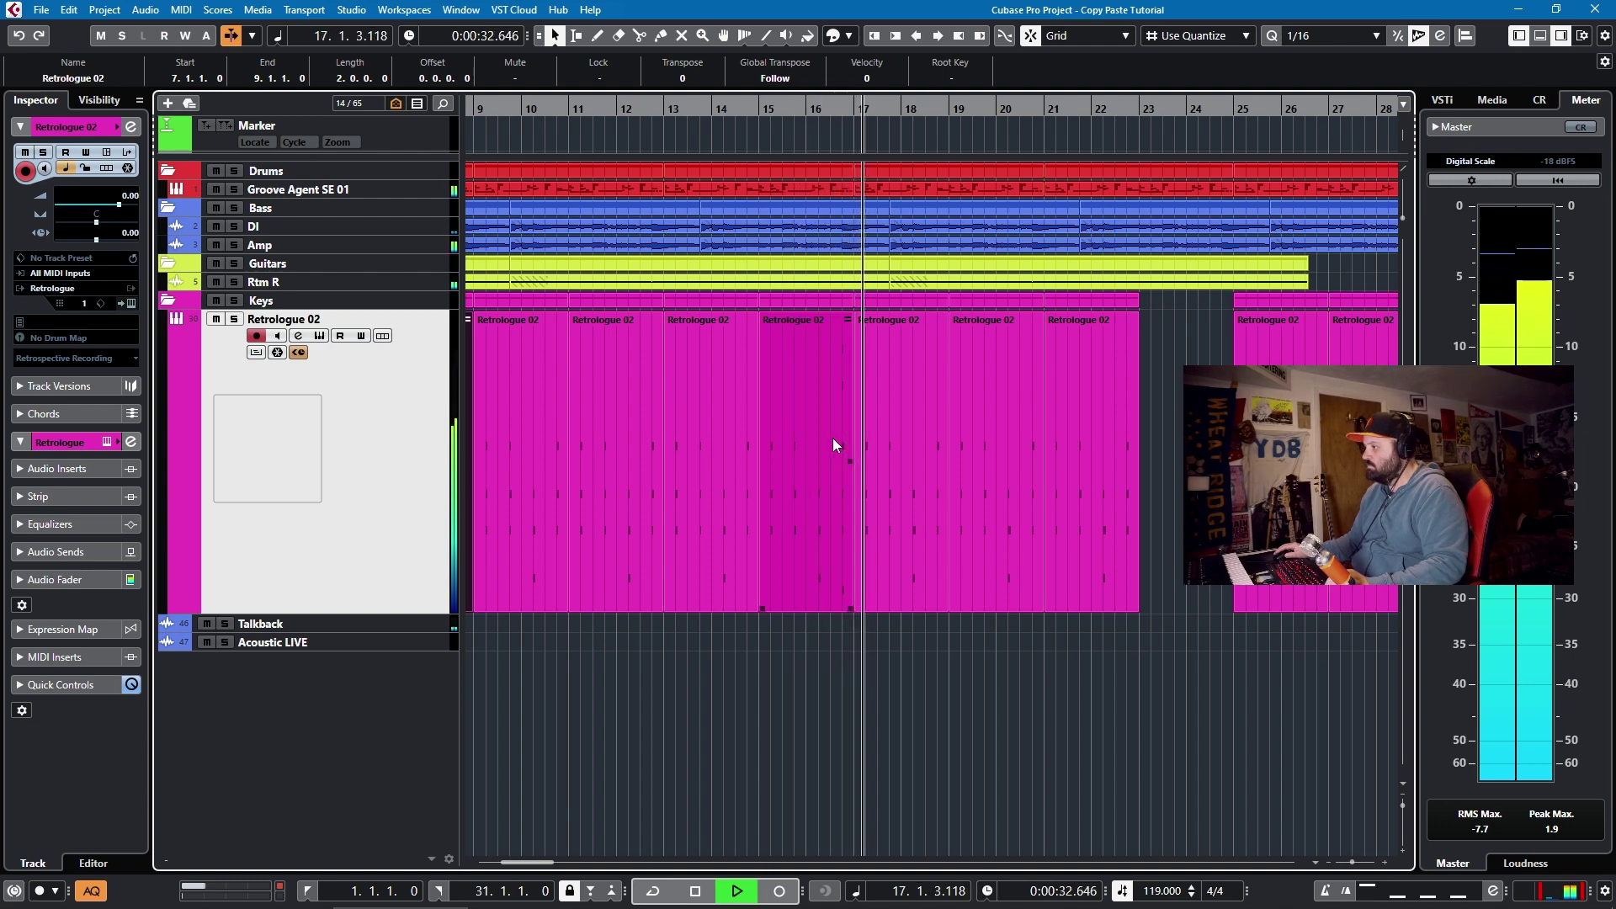
Stop playback and copy the bar-15 keys part to bar 23.
{"action": "key", "text": "space"}
{"action": "left_click_drag", "start_coordinate": [779, 432], "coordinate": [1160, 435]}
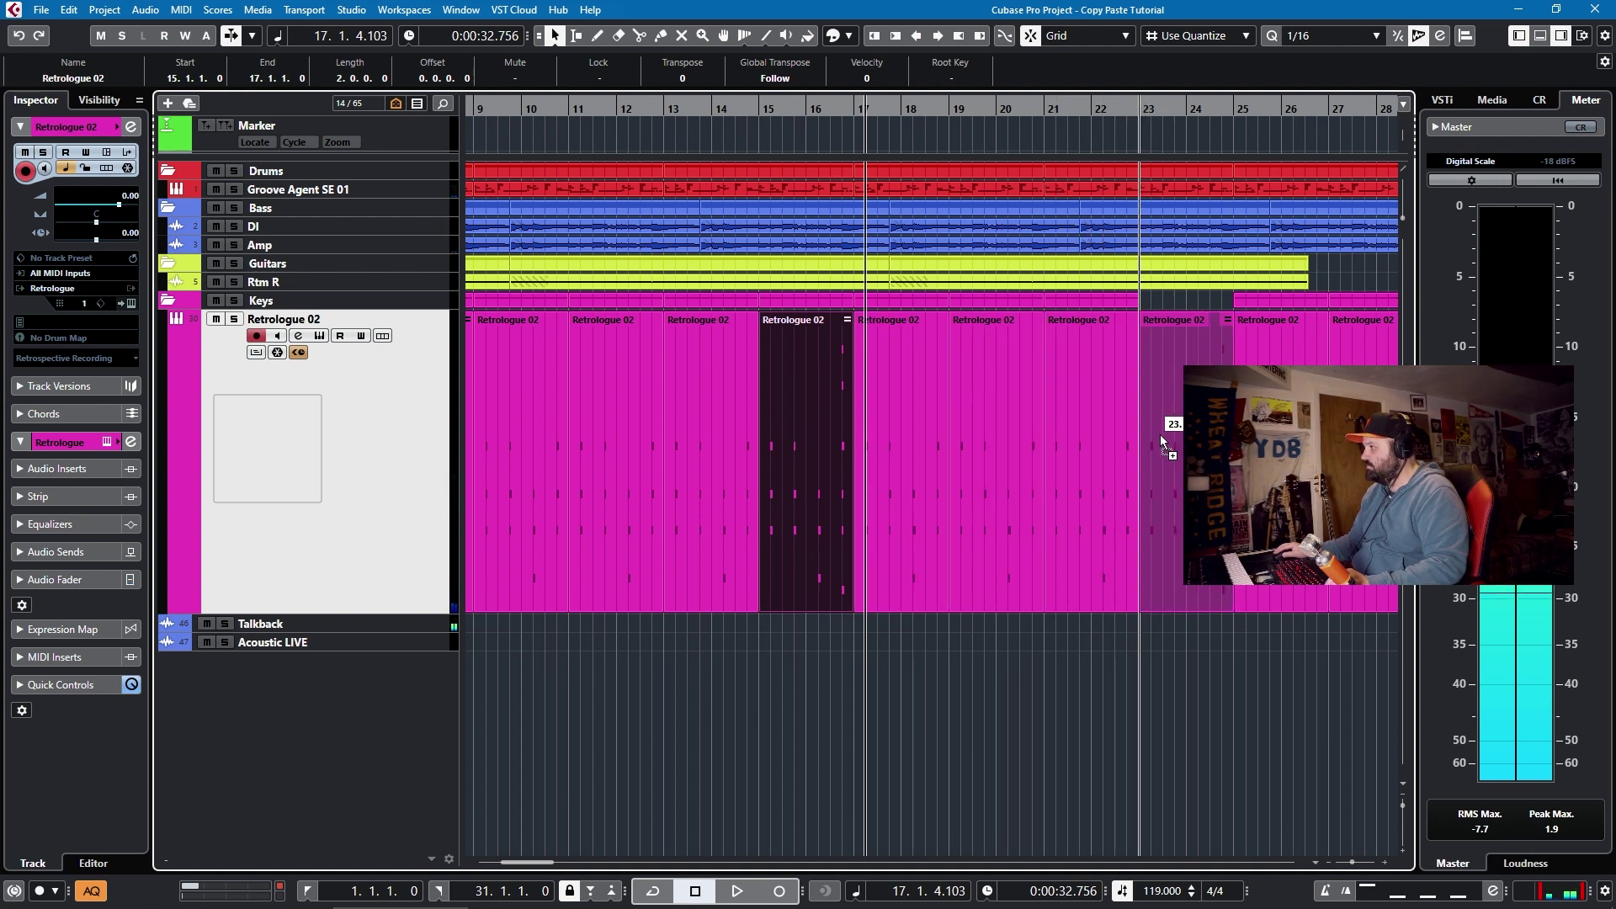
{"action": "scroll", "coordinate": [1160, 441], "scroll_direction": "up", "scroll_amount": 2}
Copy the bar-23 part's three-note second chord an octave higher, then close the editor.
{"action": "double_click", "coordinate": [1177, 436]}
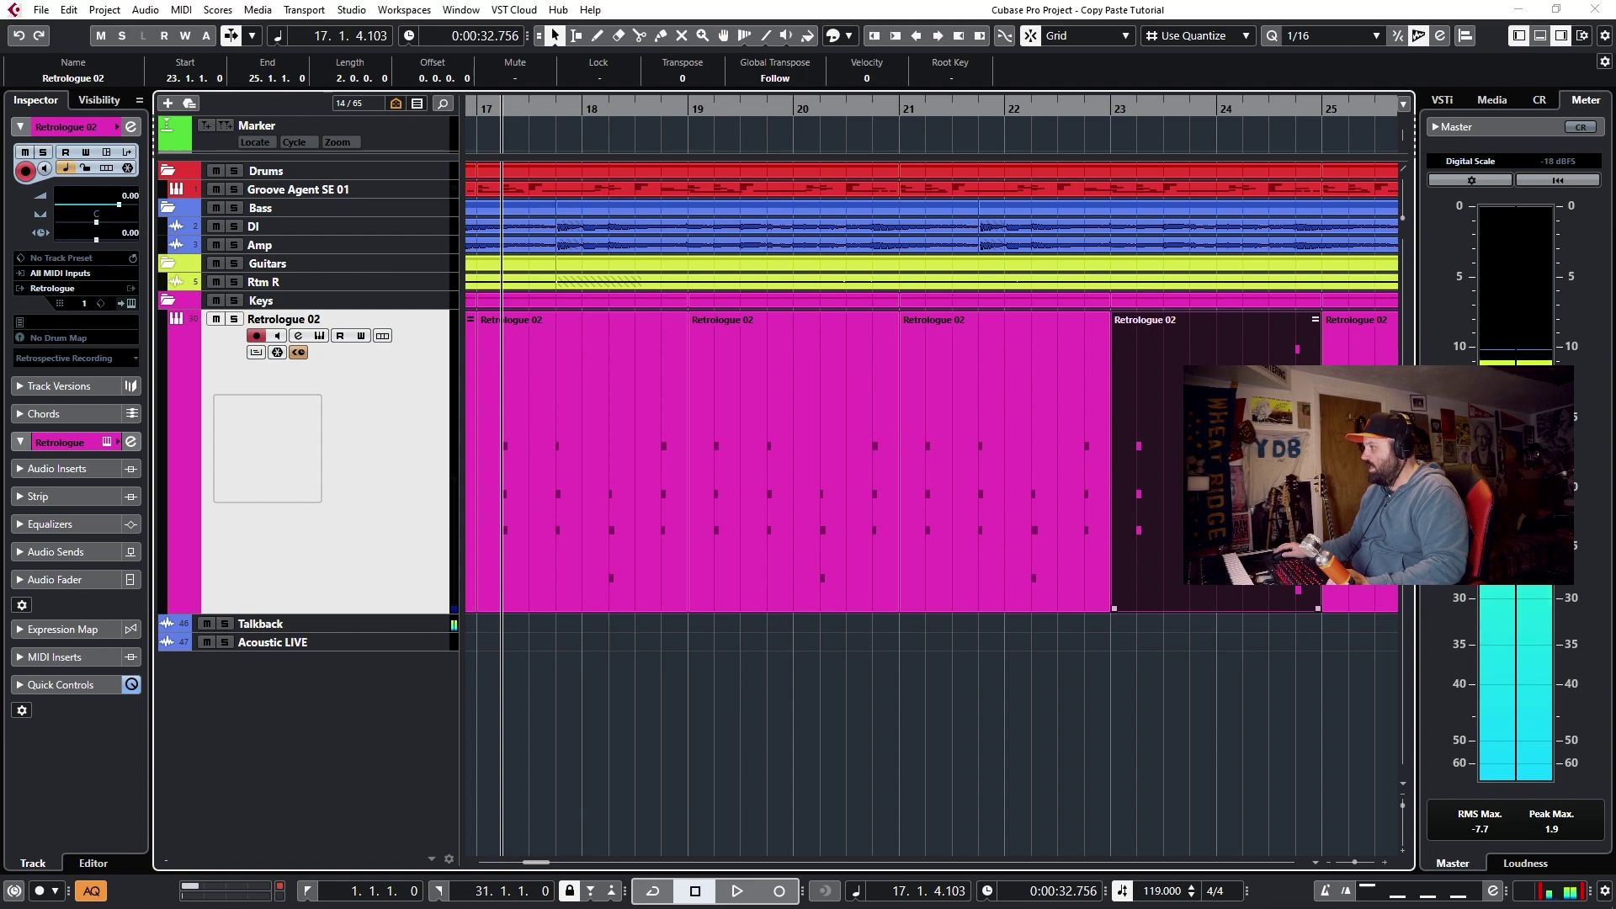
{"action": "left_click_drag", "start_coordinate": [450, 518], "coordinate": [375, 336]}
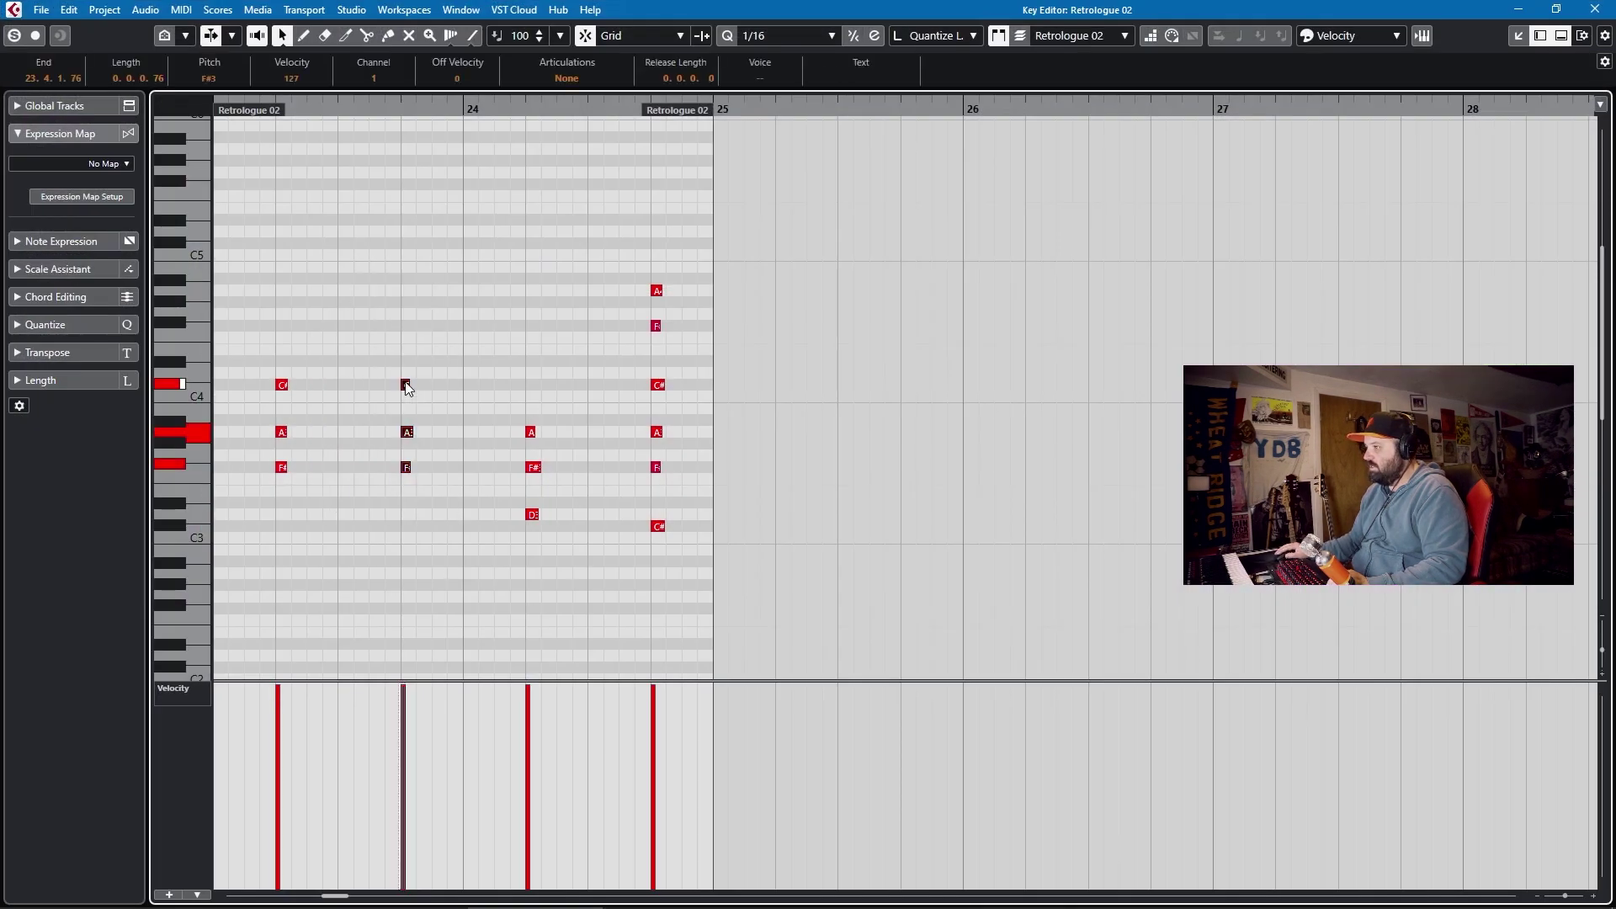
{"action": "left_click_drag", "start_coordinate": [407, 388], "coordinate": [410, 254], "text": "alt"}
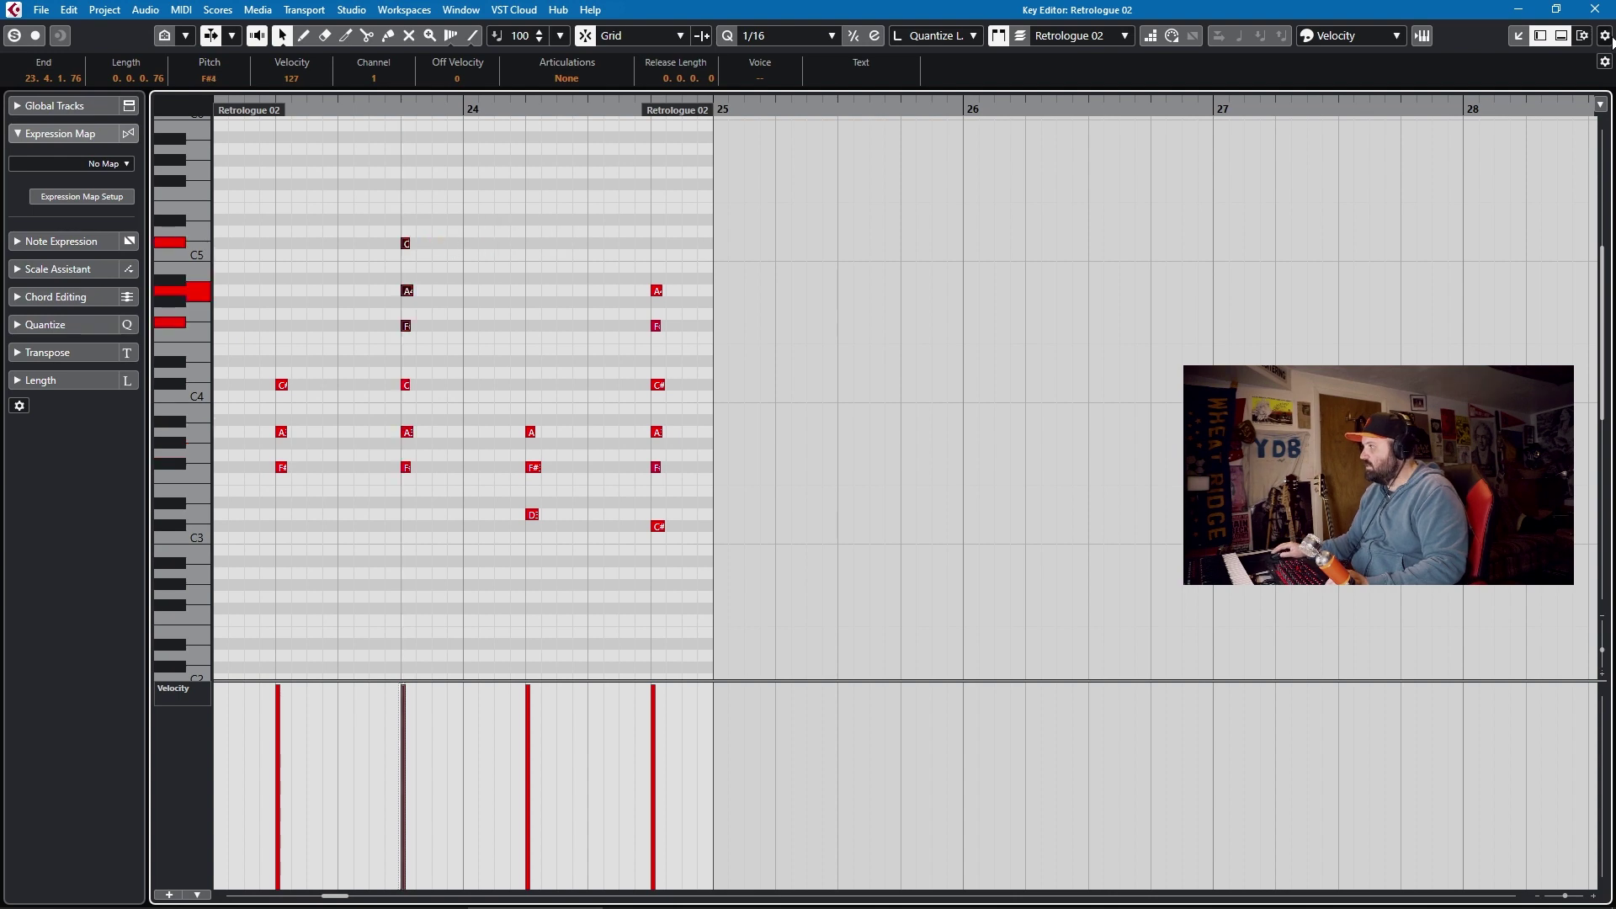
{"action": "left_click", "coordinate": [1595, 10]}
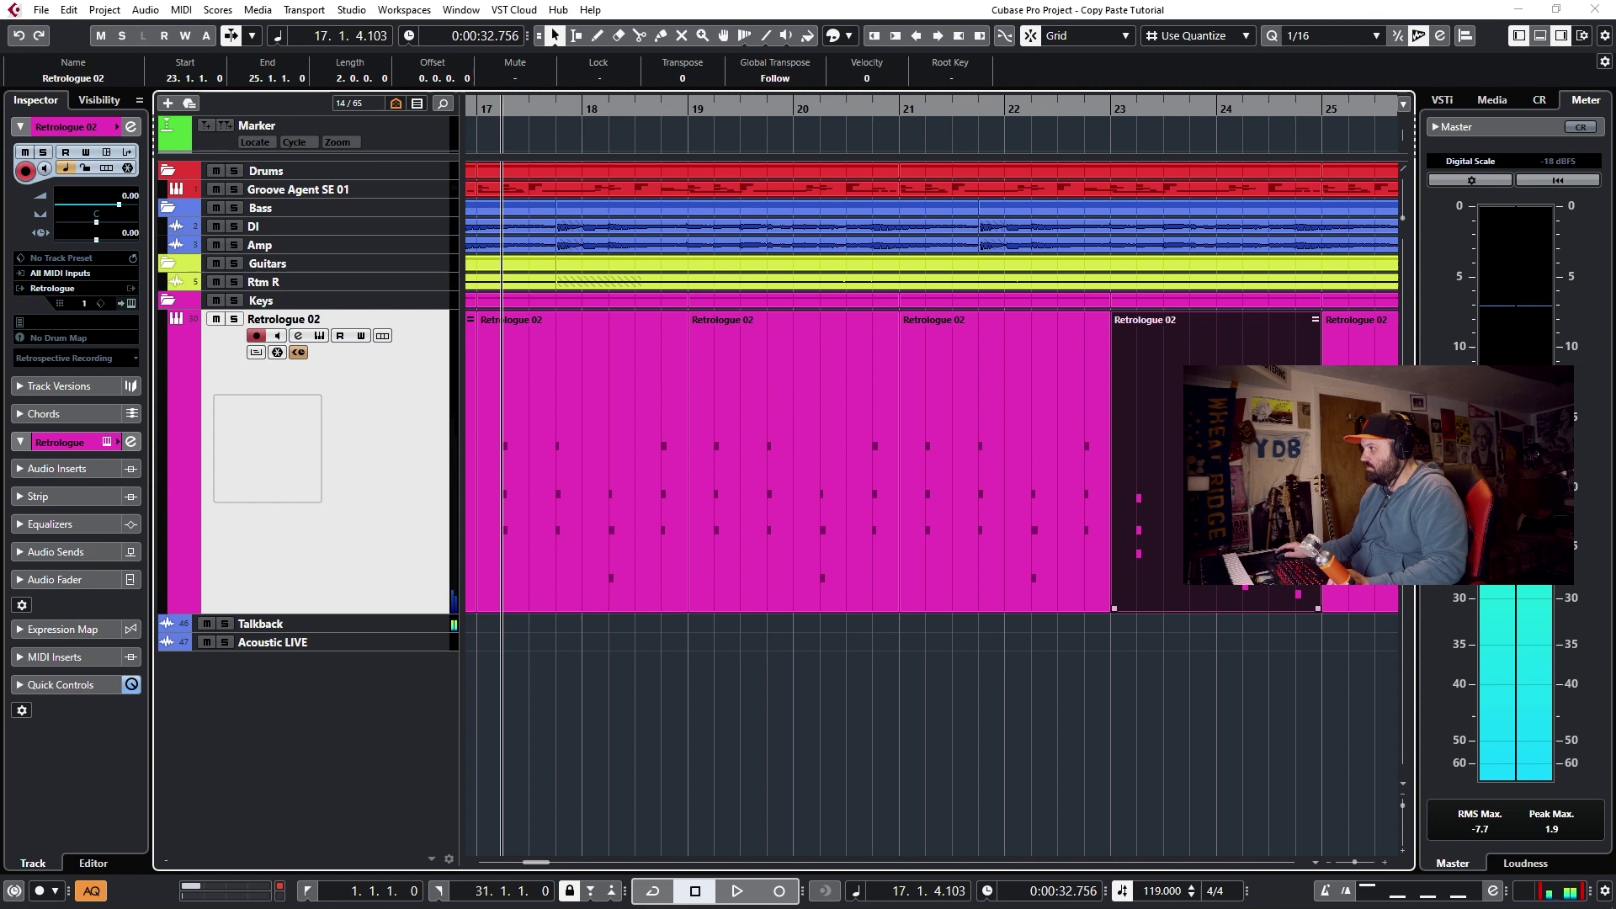
Select the bar 7–9 keys part and play back from just before bar 7.
{"action": "left_click_drag", "start_coordinate": [1175, 452], "coordinate": [688, 408], "text": "alt"}
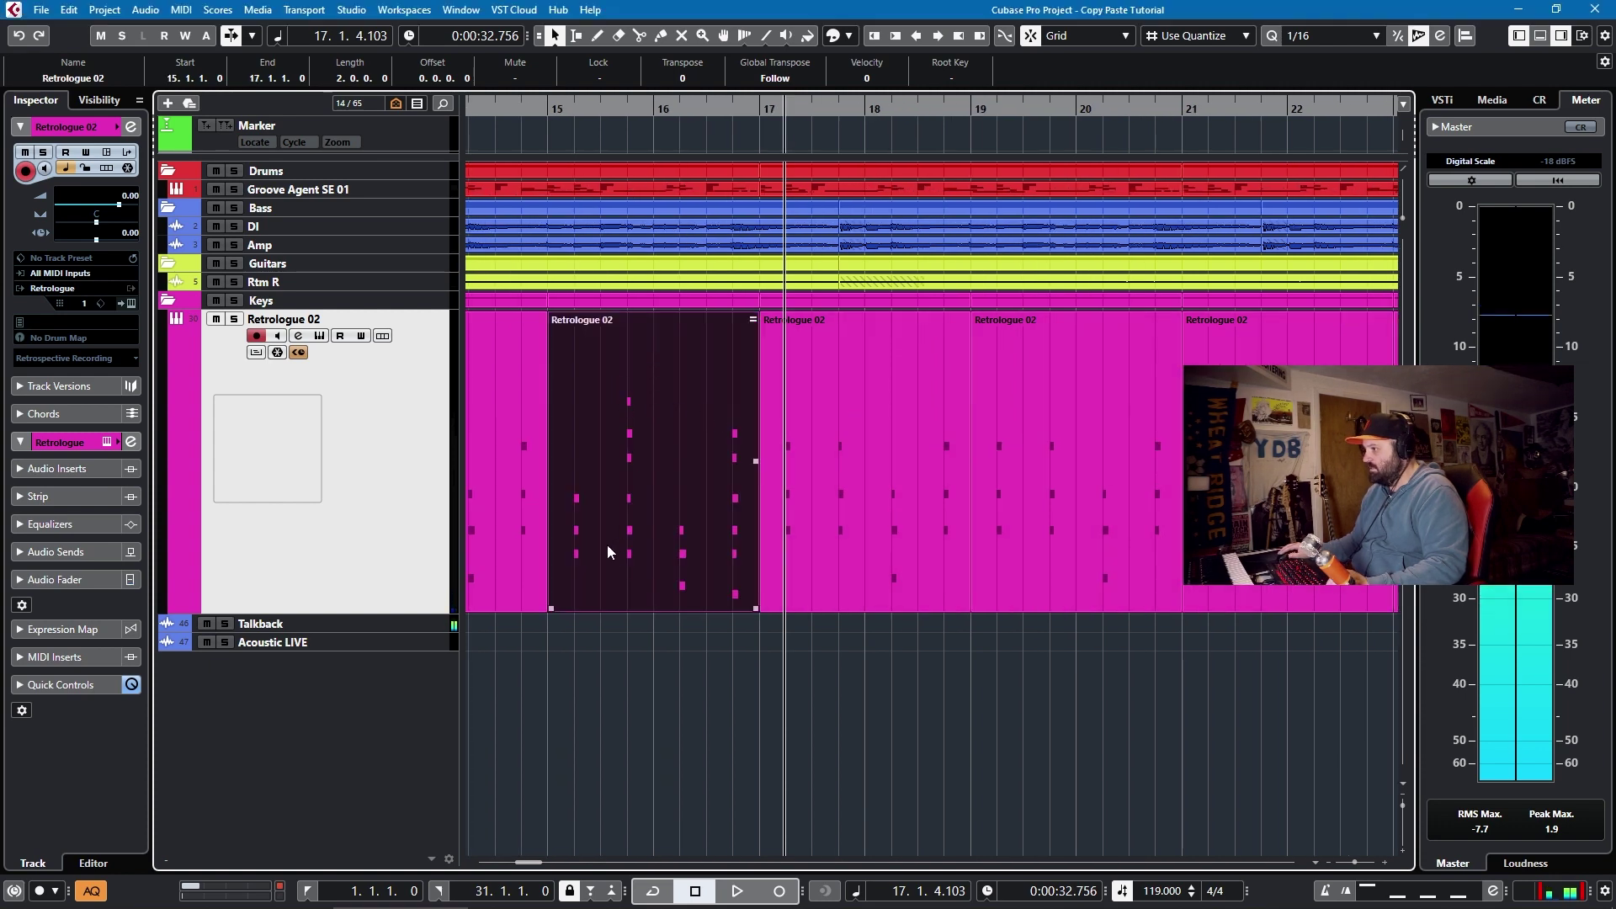
{"action": "scroll", "coordinate": [643, 463], "scroll_direction": "left", "scroll_amount": 10}
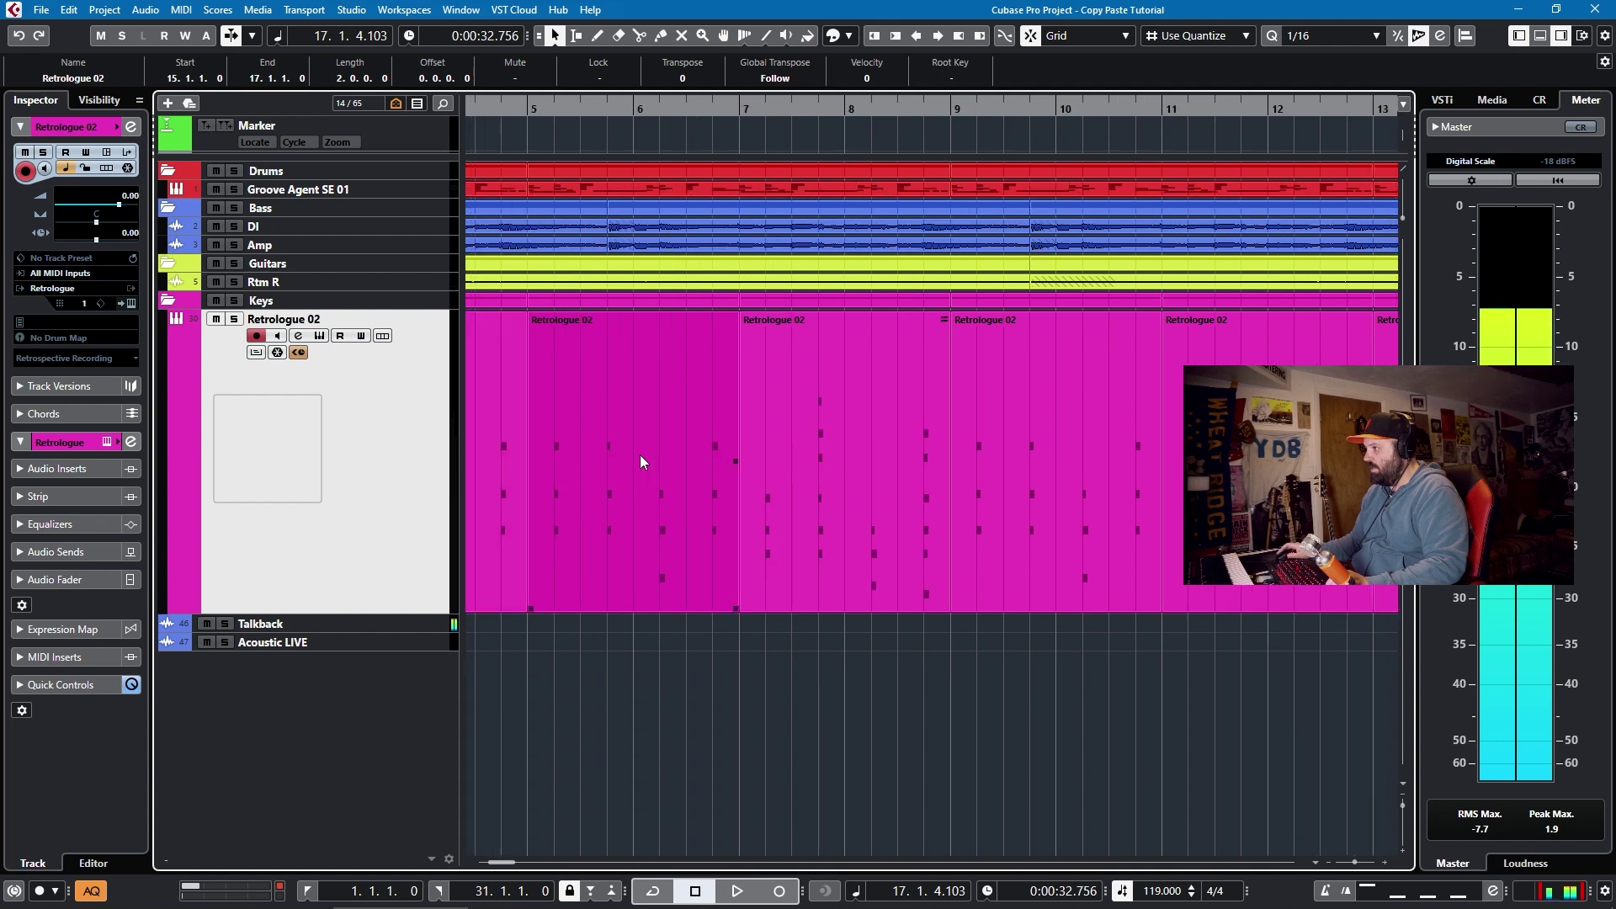
{"action": "left_click", "coordinate": [782, 435]}
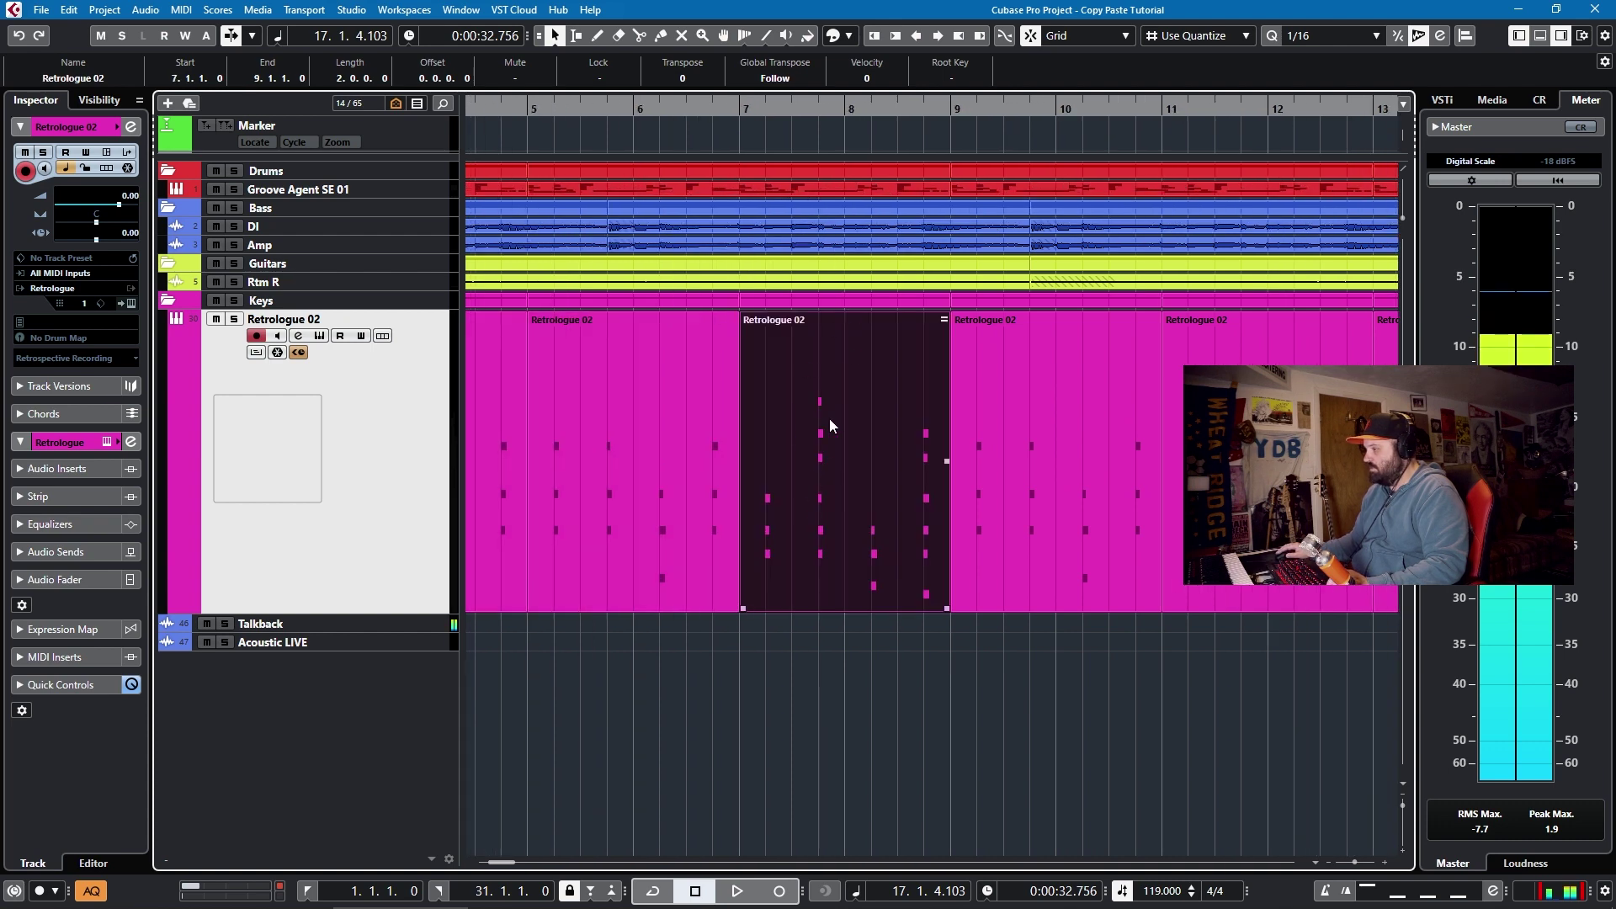
{"action": "left_click", "coordinate": [720, 108]}
{"action": "key", "text": "space"}
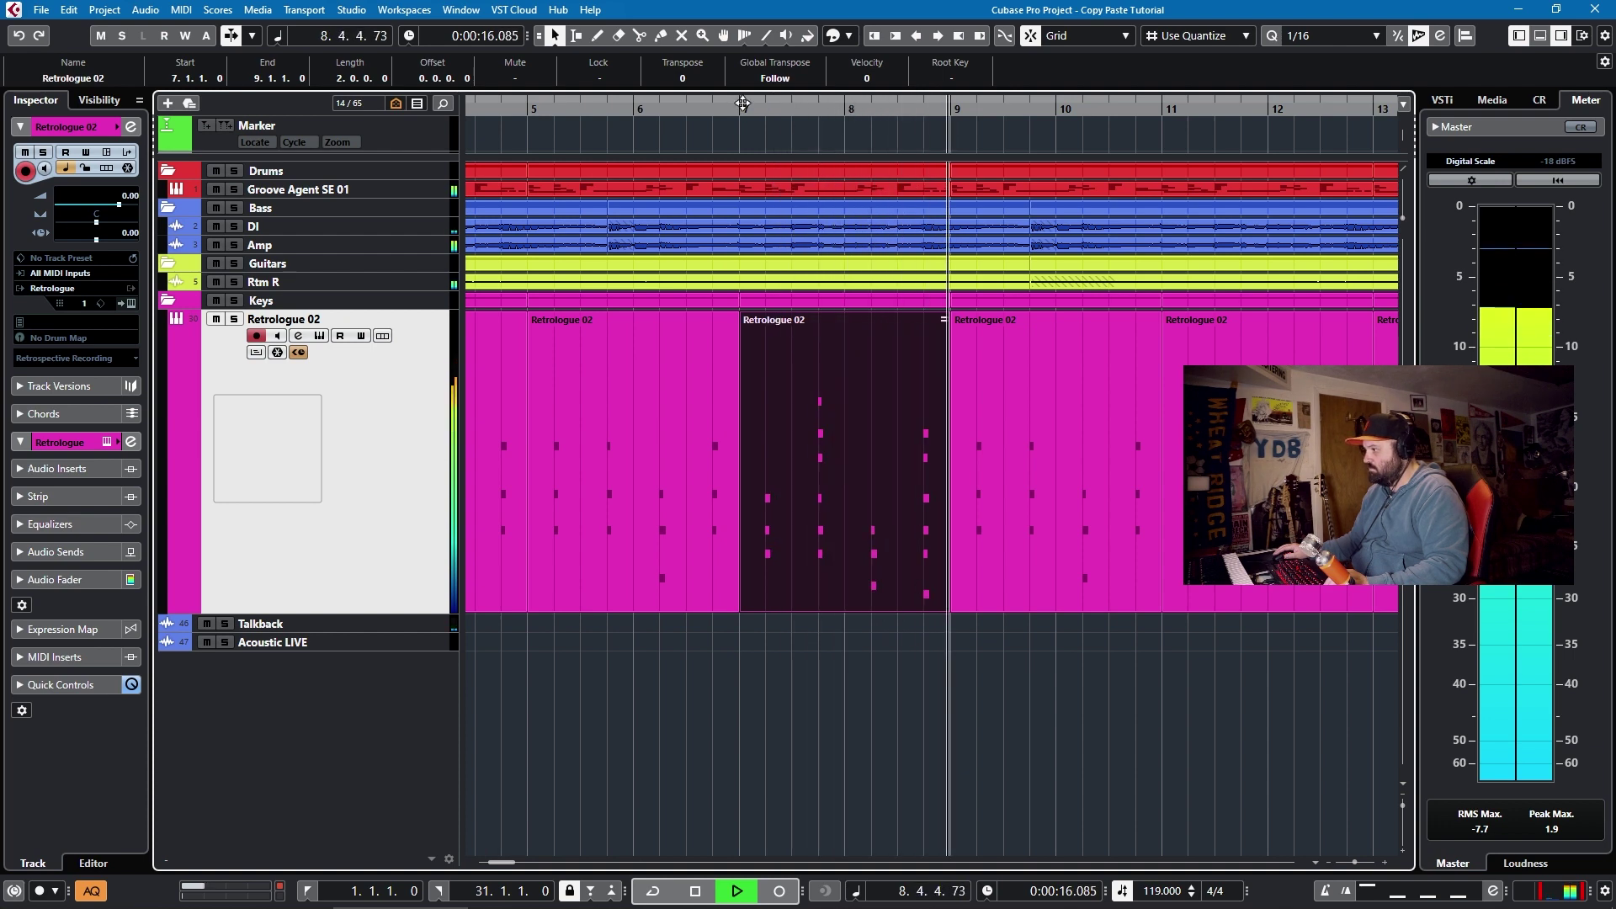
{"action": "key", "text": "g"}
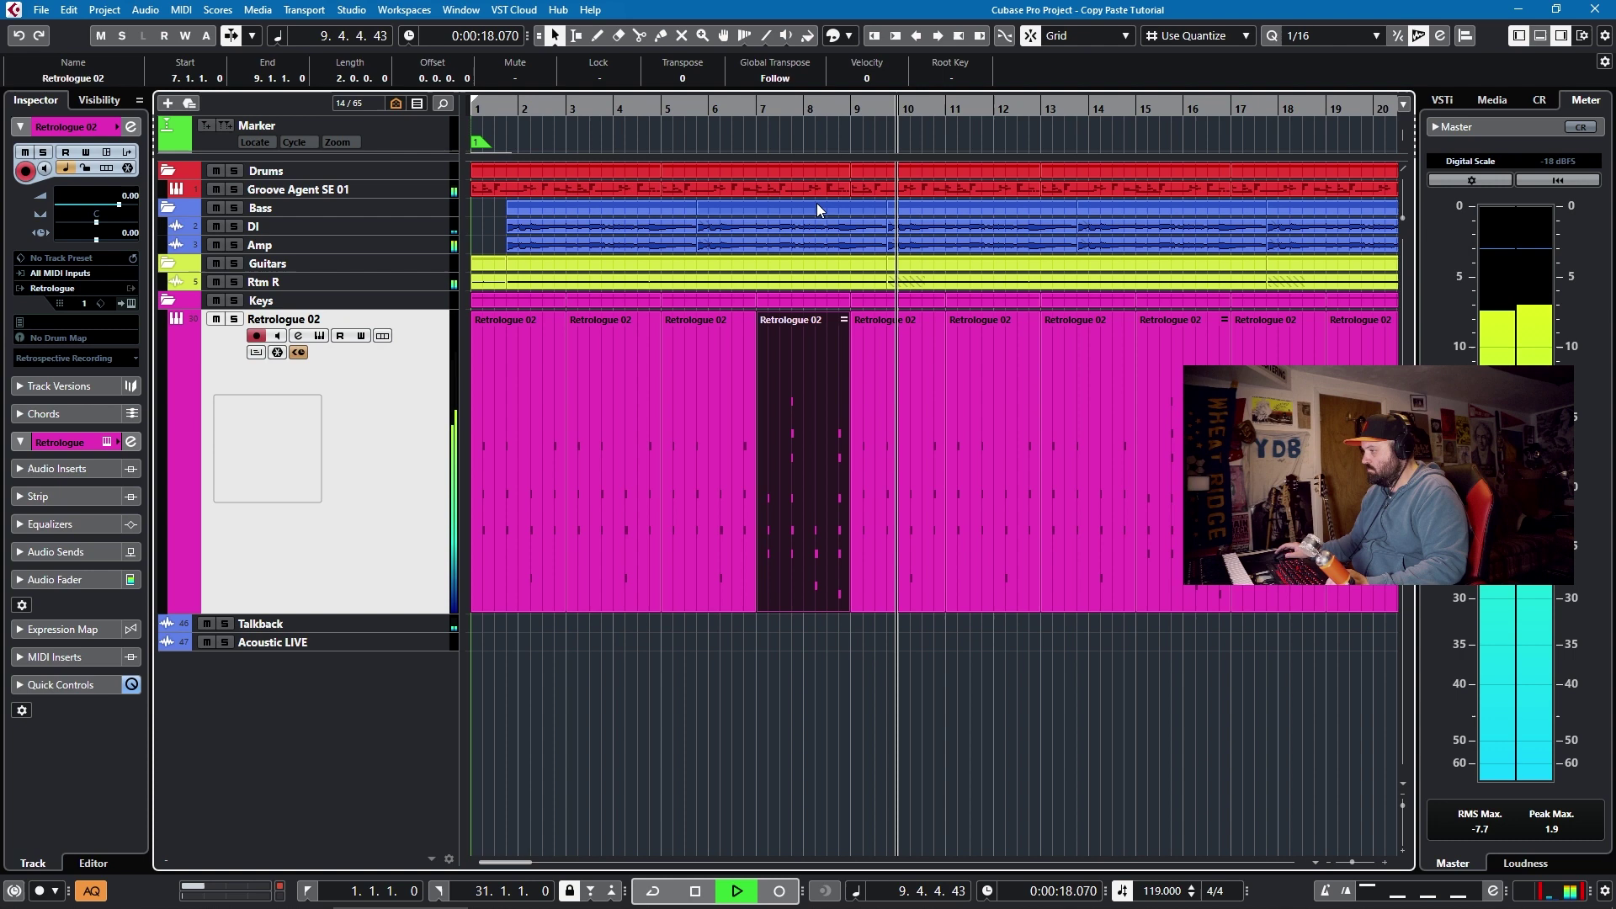
{"action": "key", "text": "space"}
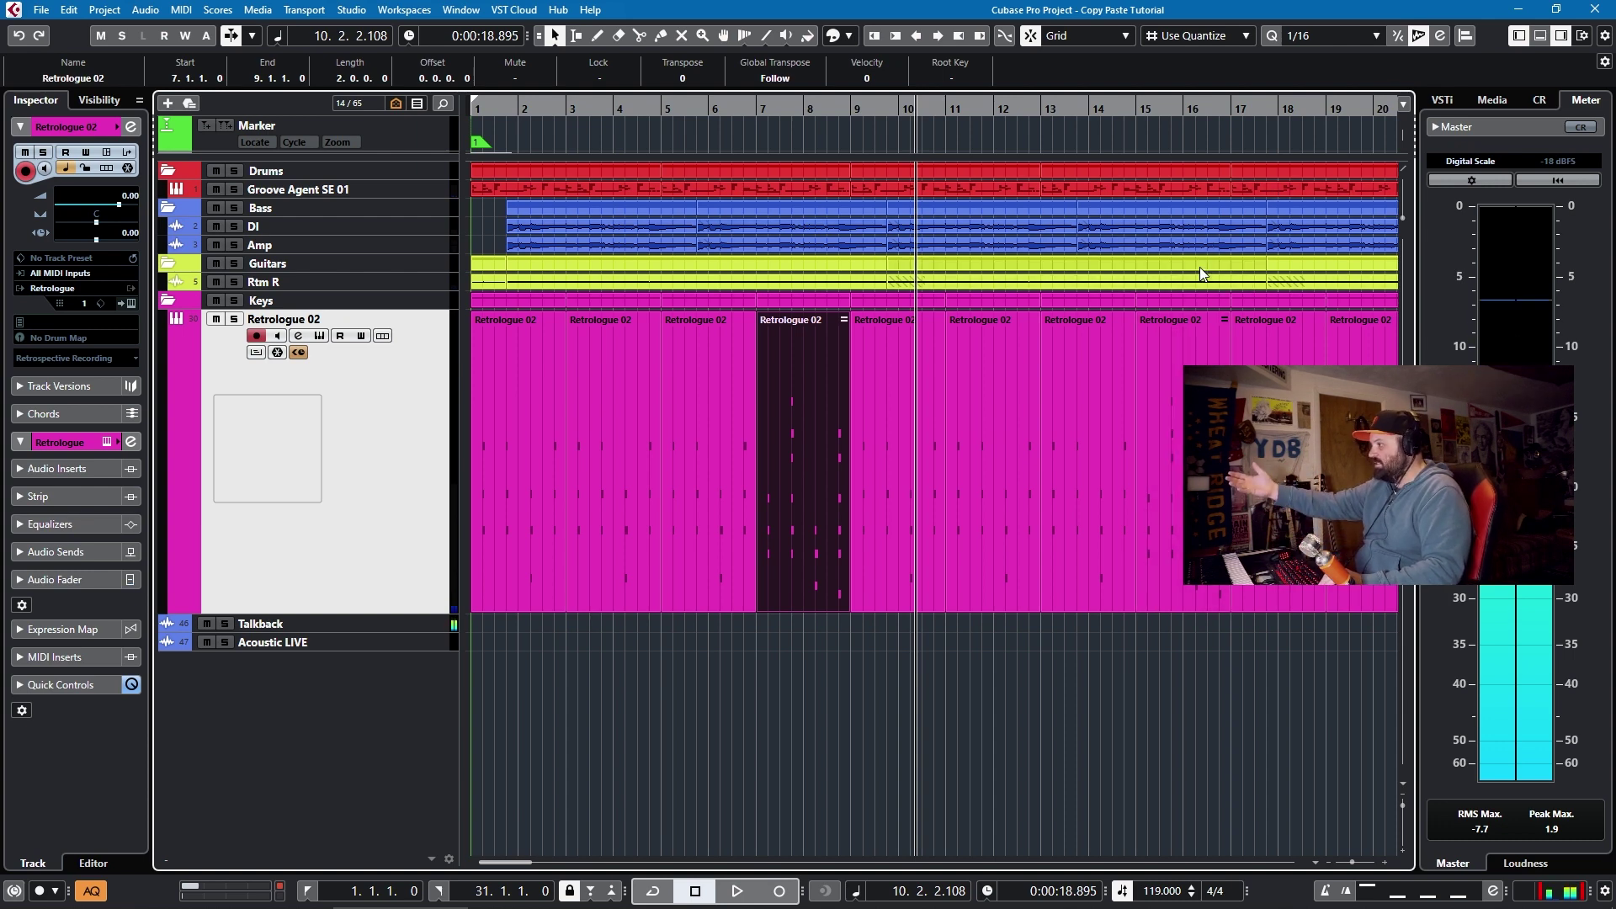
Copy the bar-7 keys part to bar 15, undoing and redoing the copy.
{"action": "left_click_drag", "start_coordinate": [815, 332], "coordinate": [1145, 404]}
{"action": "key", "text": "ctrl+z"}
{"action": "key", "text": "ctrl+shift+z"}
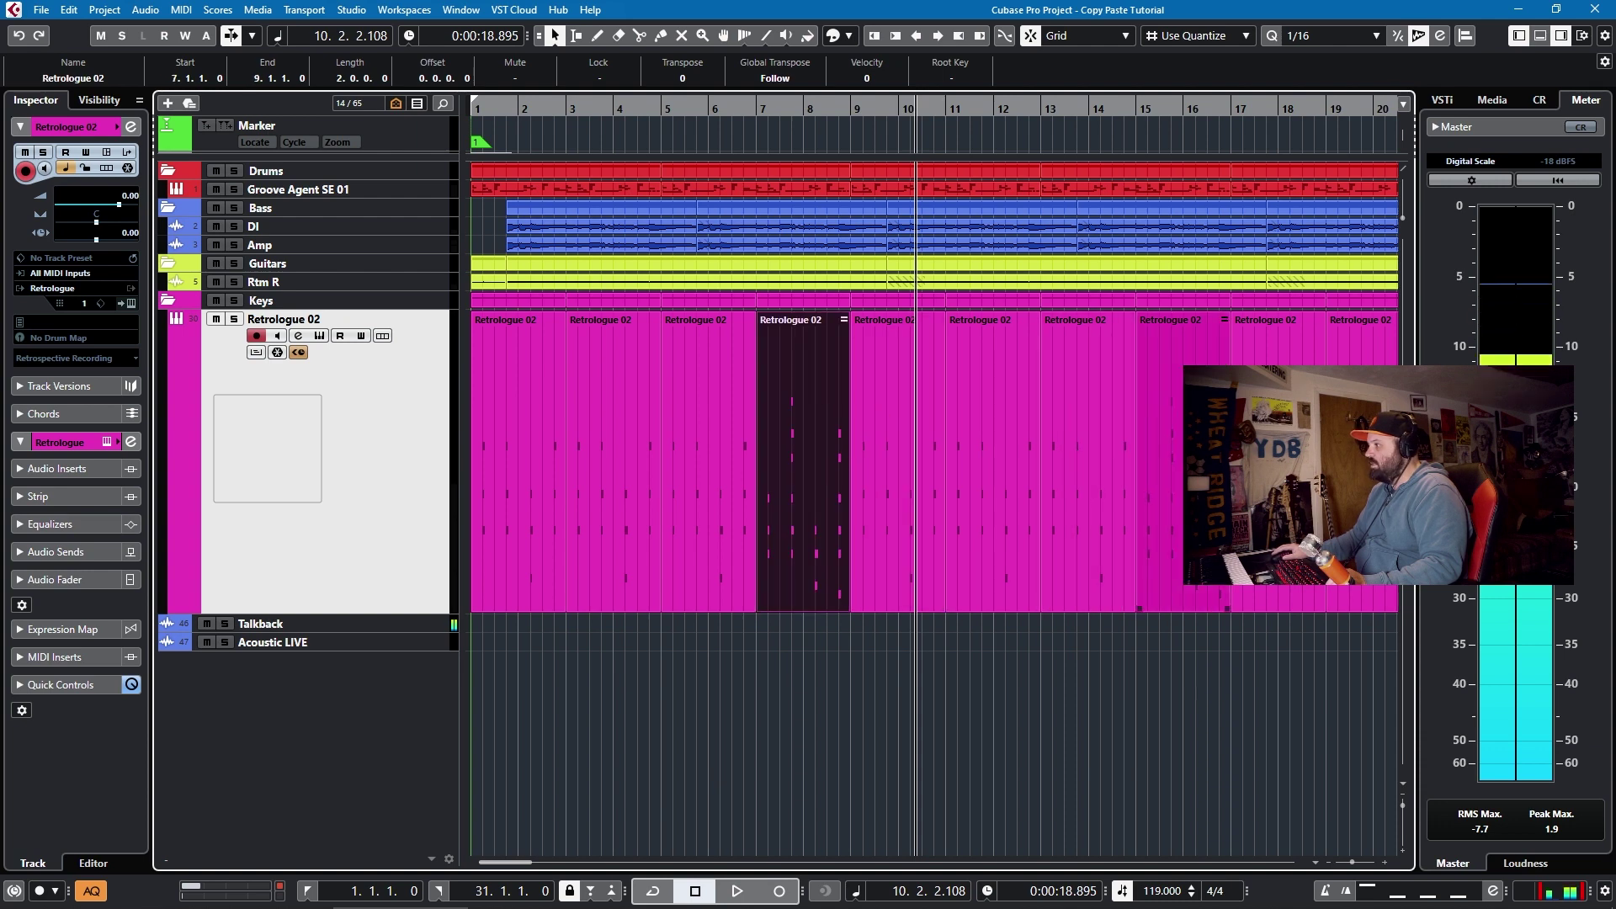
{"action": "key", "text": "g"}
{"action": "key", "text": "g"}
{"action": "key", "text": "g"}
{"action": "key", "text": "g"}
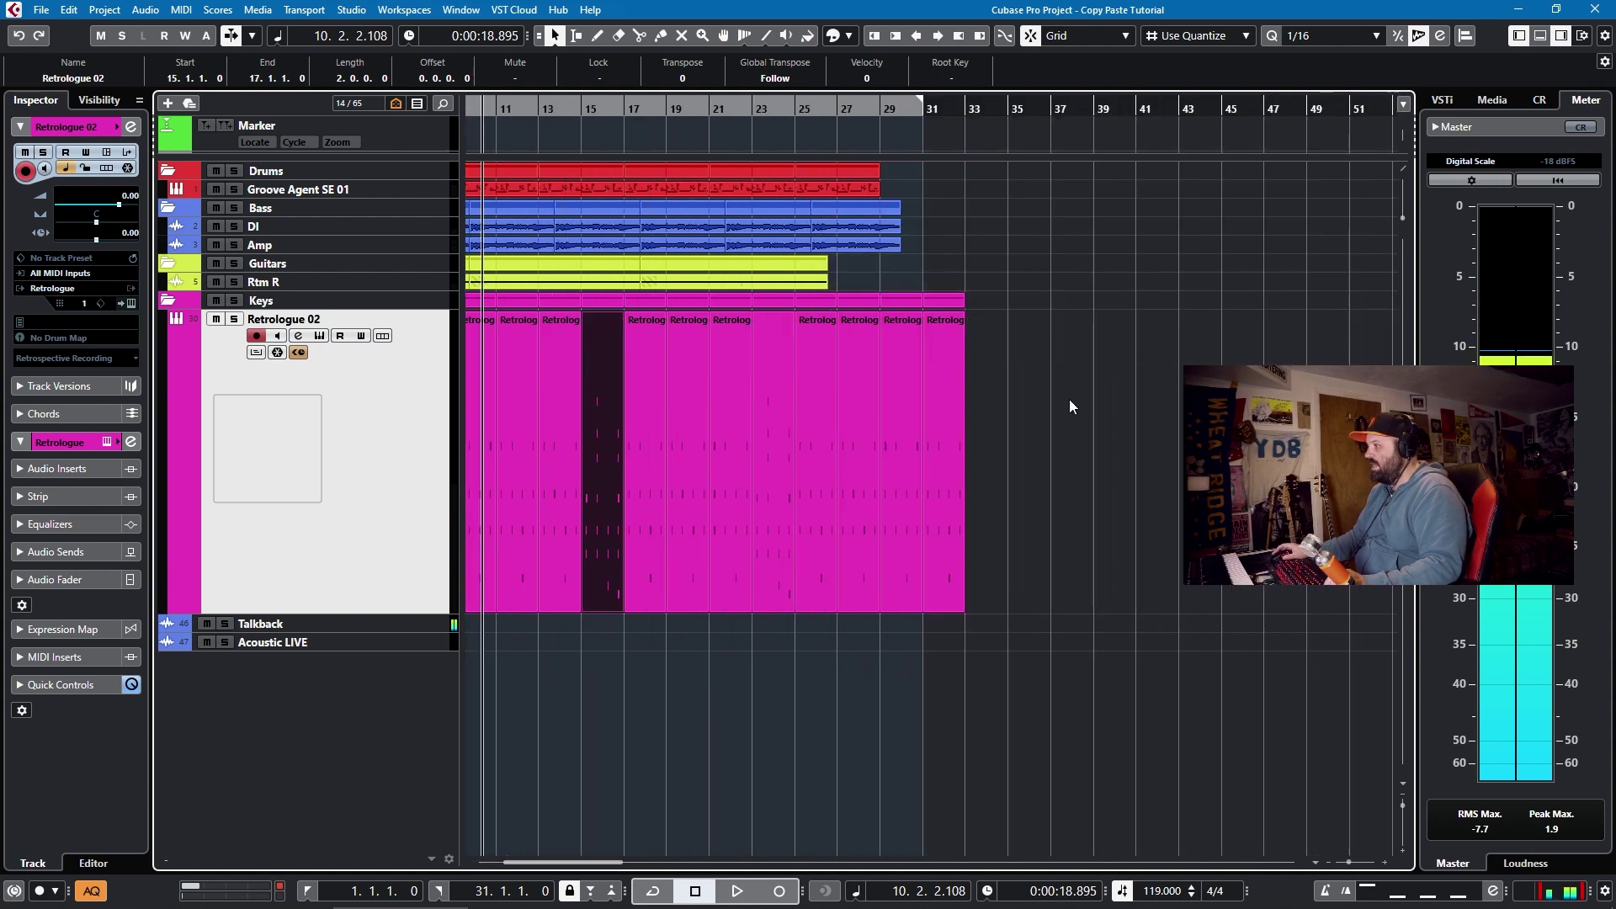